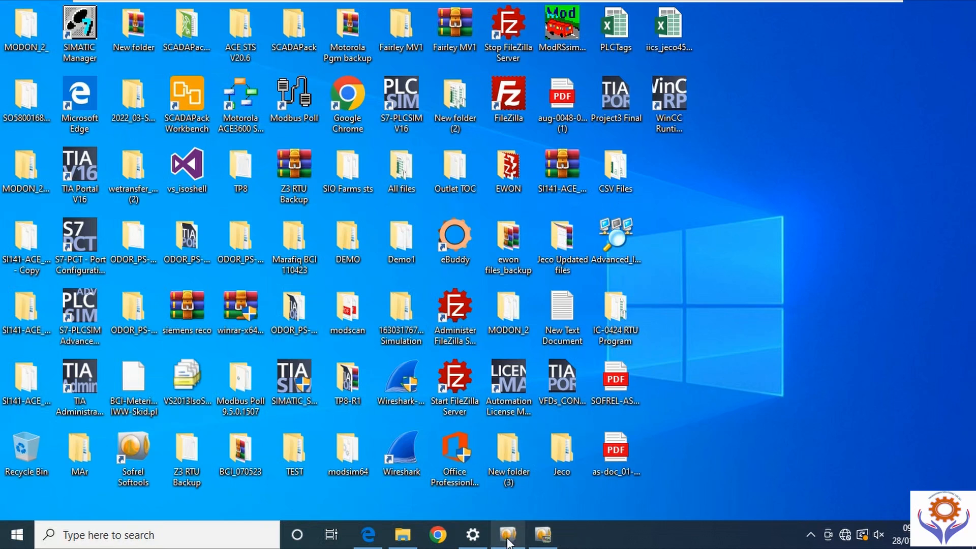
- Dismiss the 'Device in use' warning, then close the BCIBACKUP (2) configuration and Softools
click(508, 533)
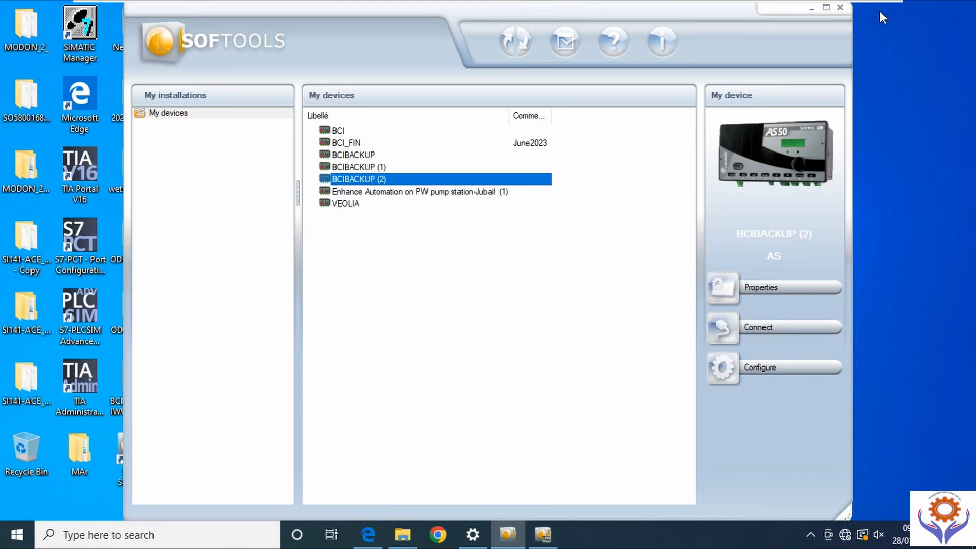
click(840, 7)
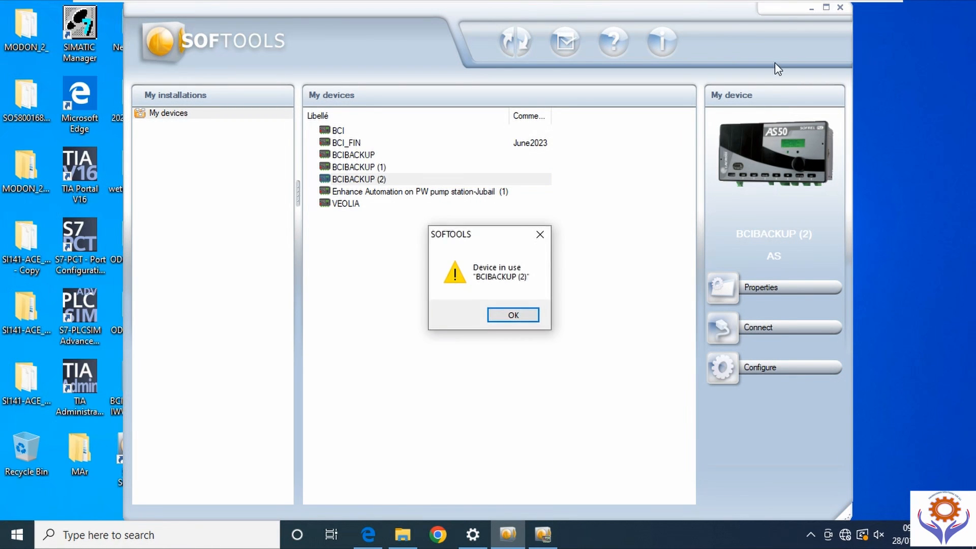
click(510, 316)
click(545, 538)
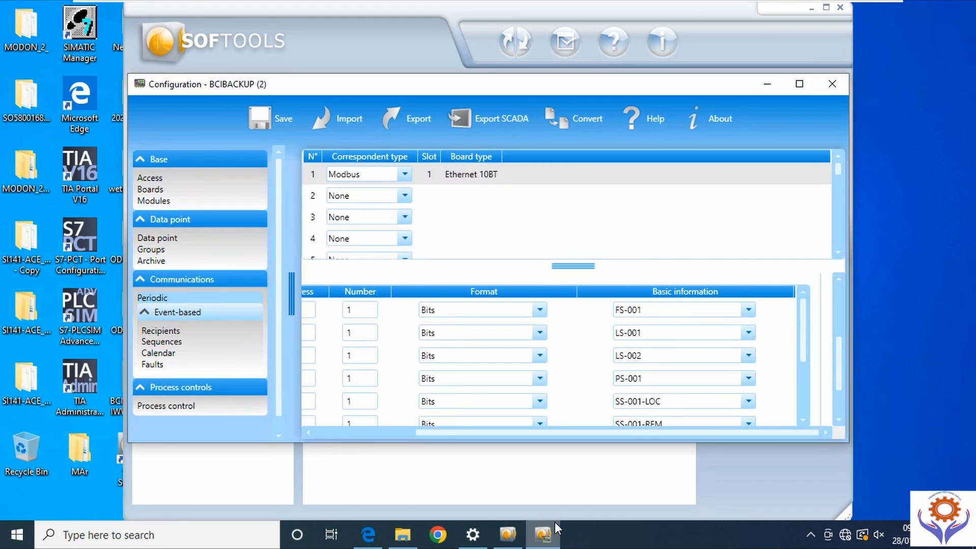
click(835, 86)
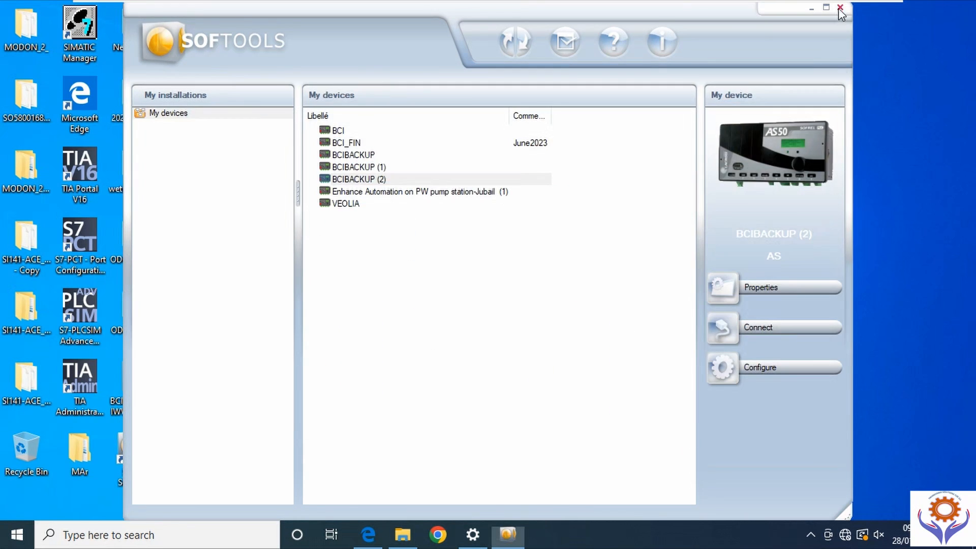
click(841, 7)
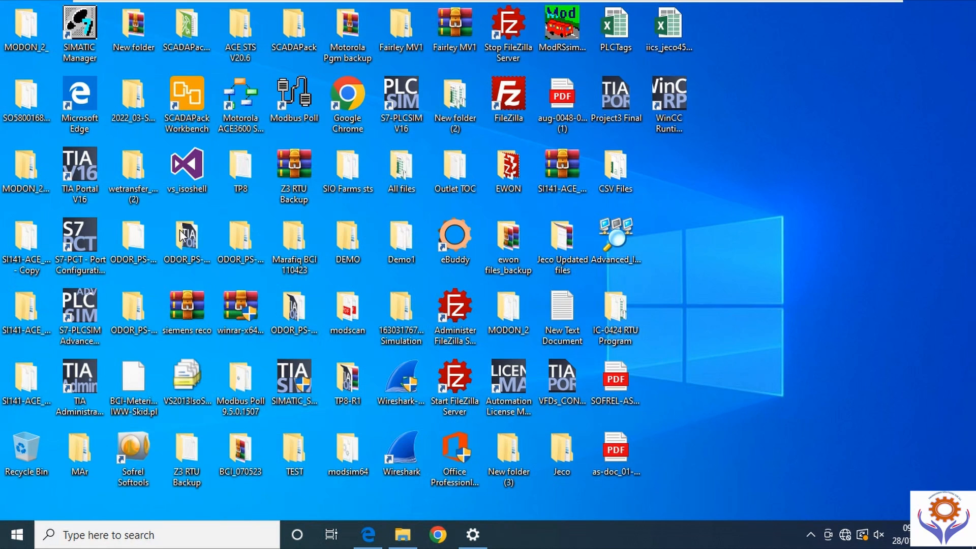
- Relaunch Softools and show the New device type list from the My devices context menu
double_click(133, 450)
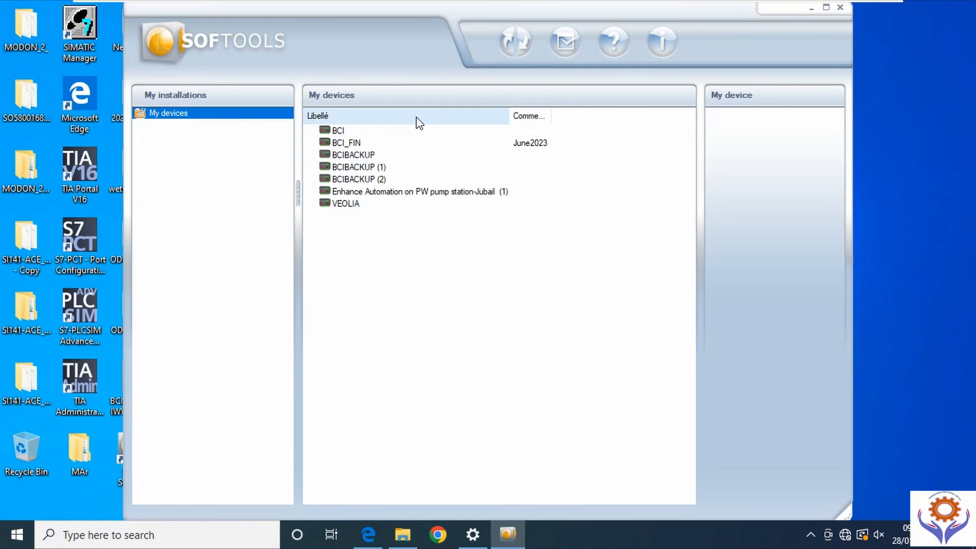
right_click(387, 243)
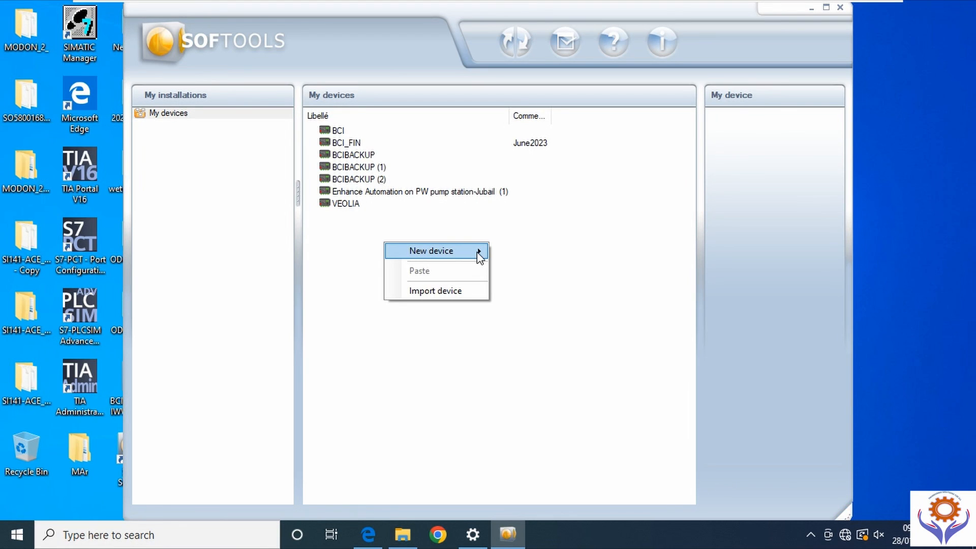
mouse_move(478, 255)
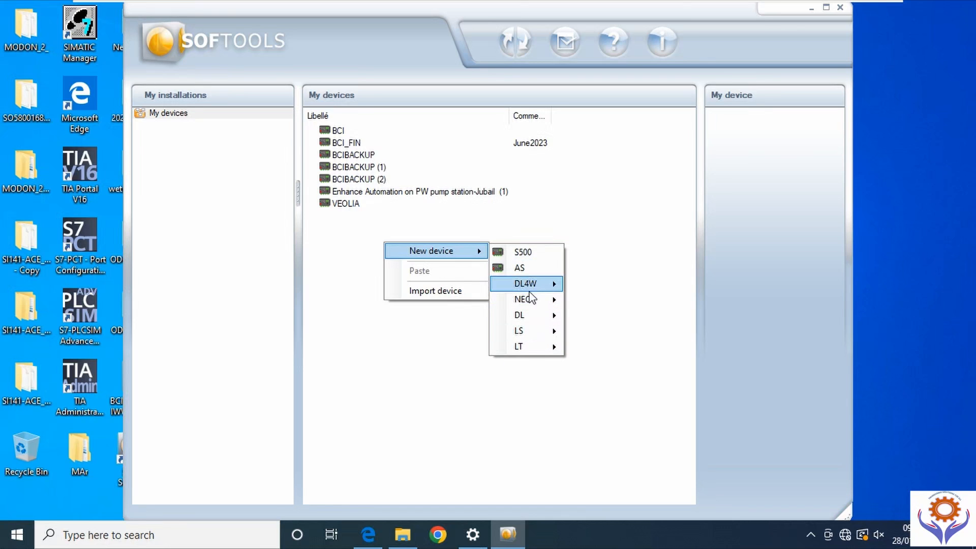
mouse_move(526, 322)
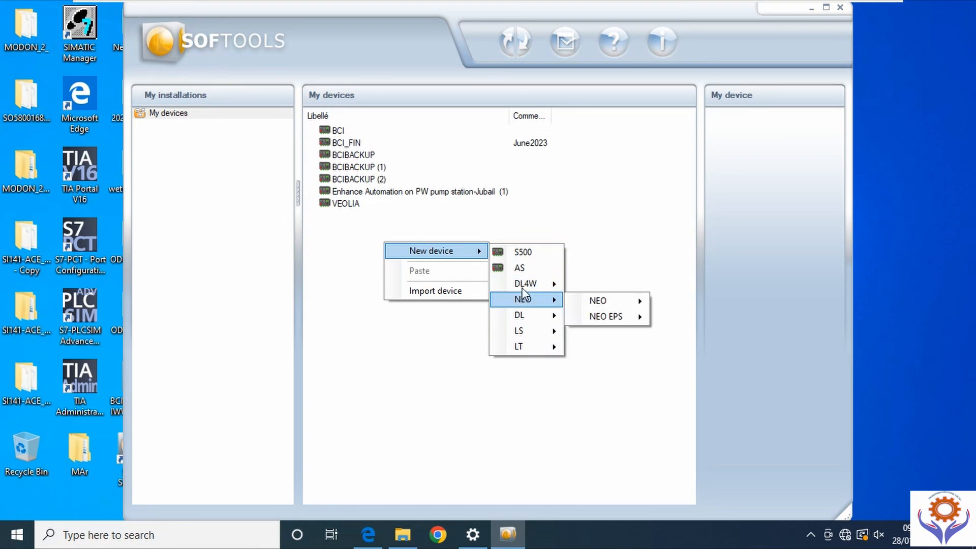
mouse_move(534, 287)
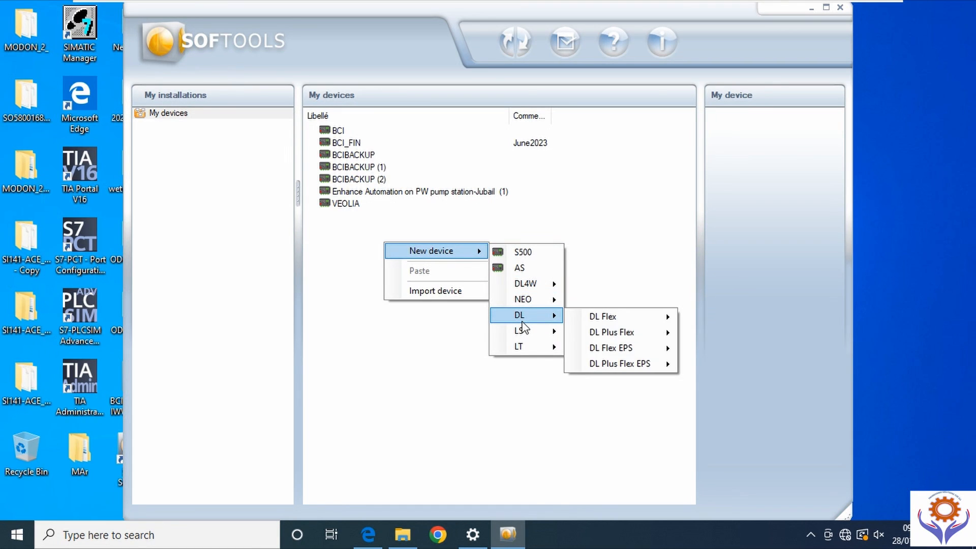
- Create a new AS device and name its site DEMO AS
click(522, 267)
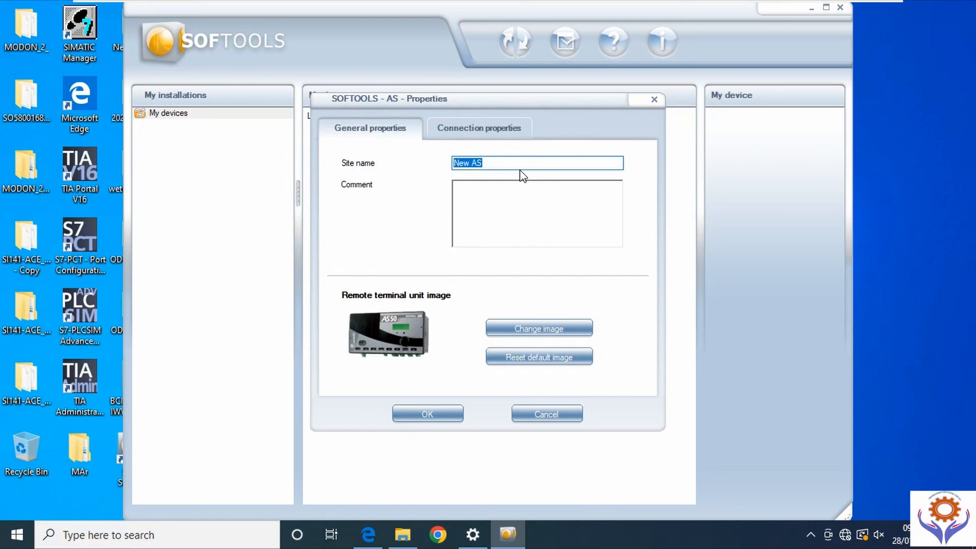
text(DEMO)
- Set the pilot to COM3 - Sofrel Direct connexion, keep IP access at <None>, and confirm
click(495, 124)
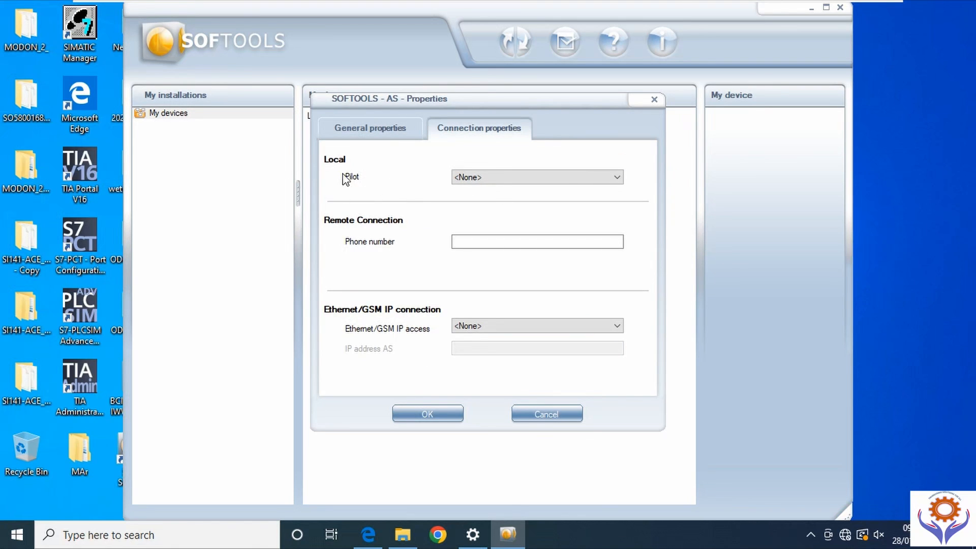
click(619, 180)
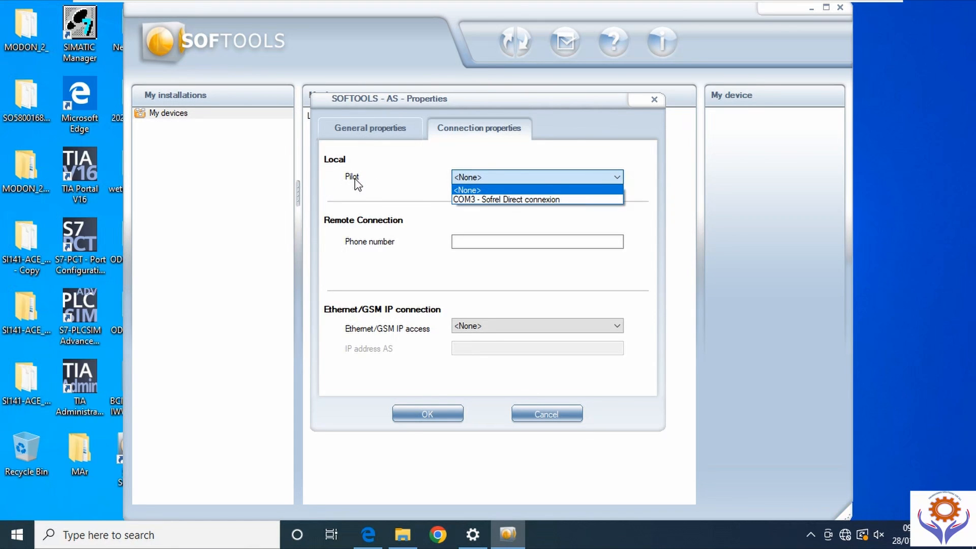
click(491, 200)
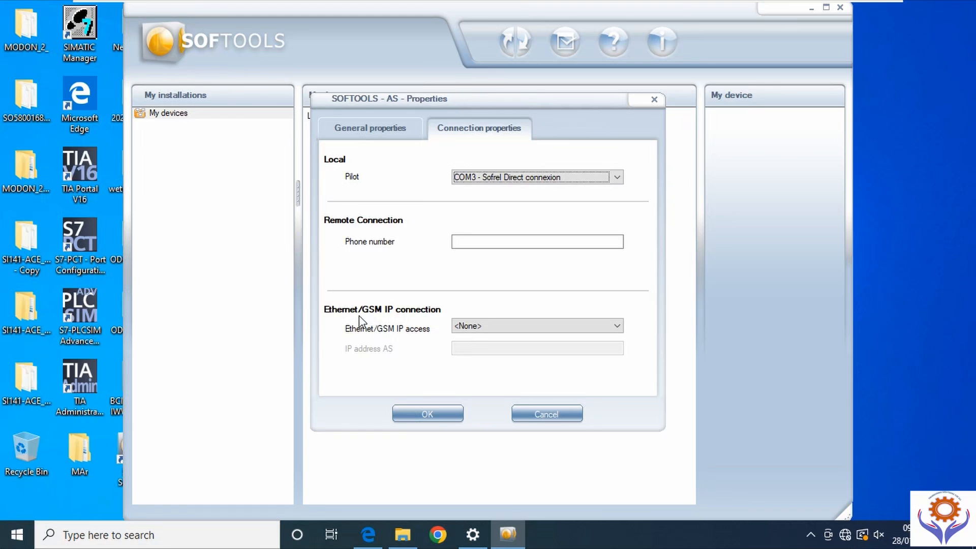
click(617, 327)
click(465, 348)
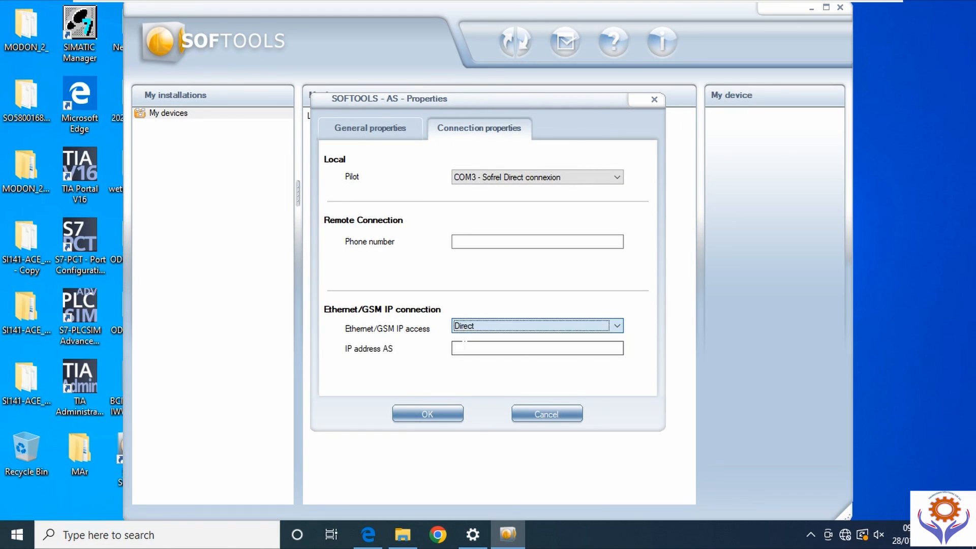
click(473, 351)
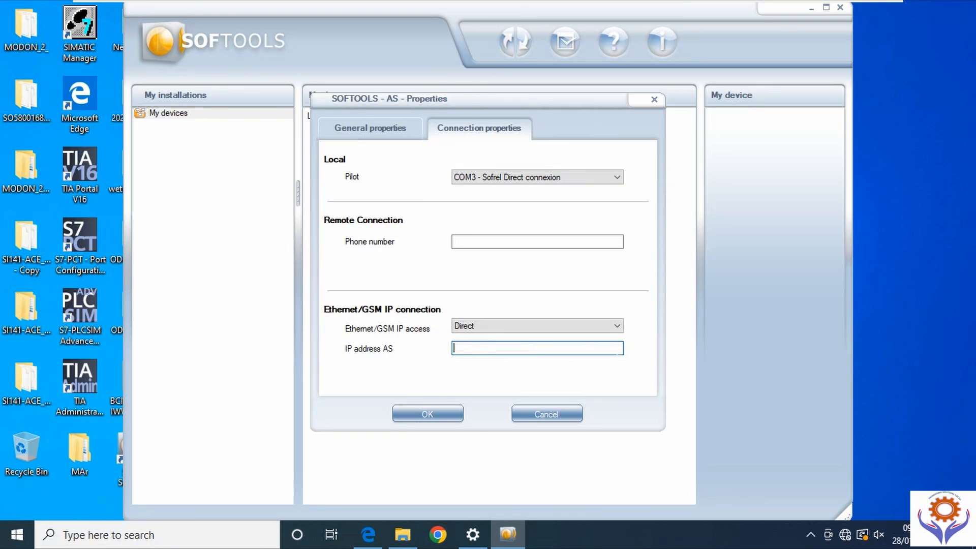
click(617, 326)
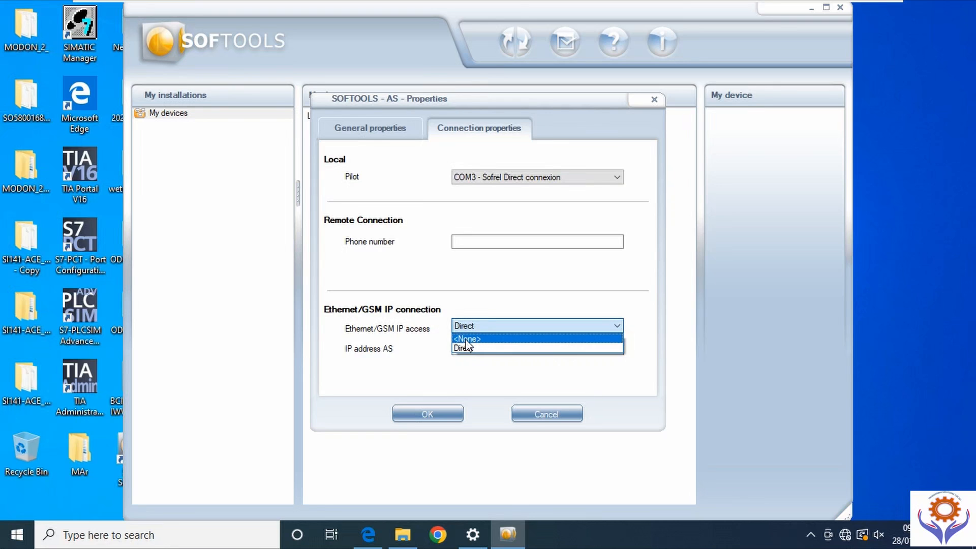
click(470, 338)
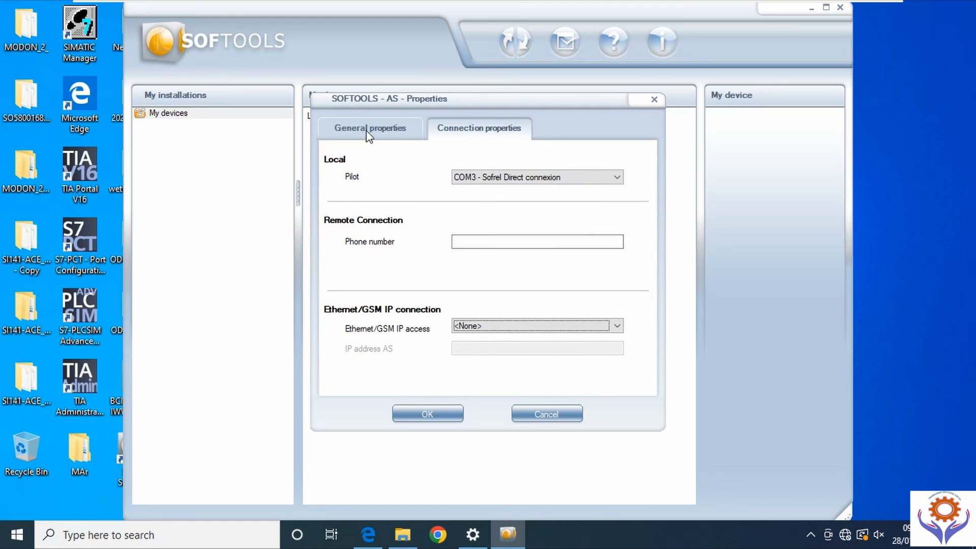
click(440, 412)
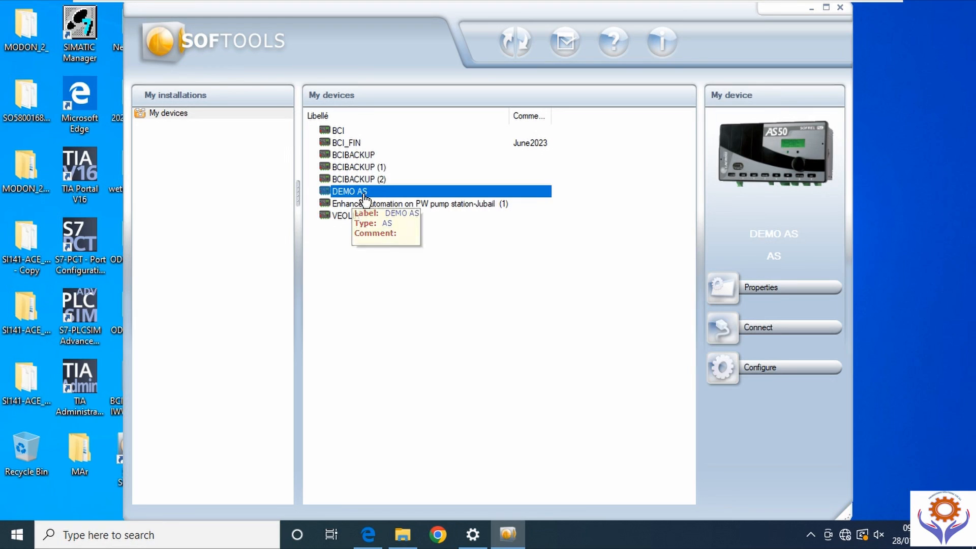
- Open the DEMO AS device's configuration and maximize its window
click(363, 191)
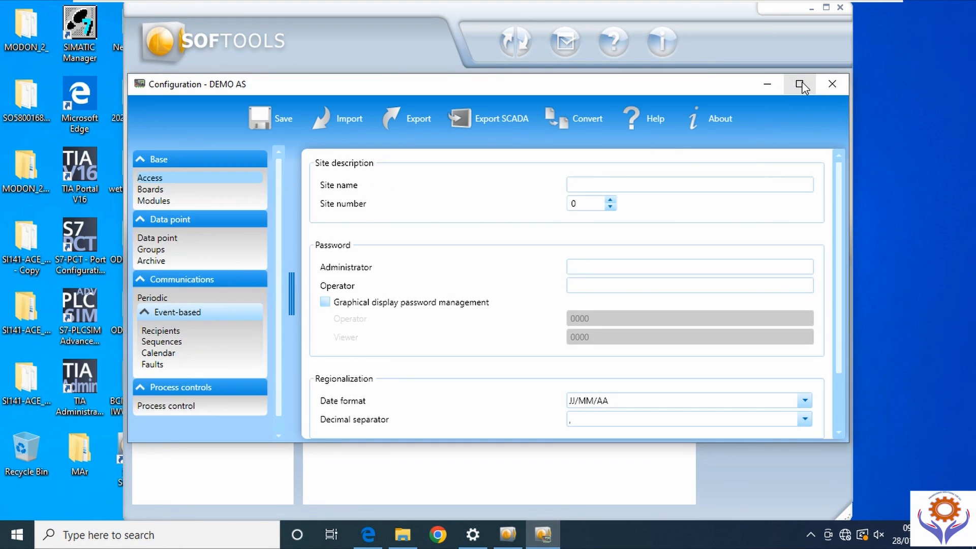
click(800, 84)
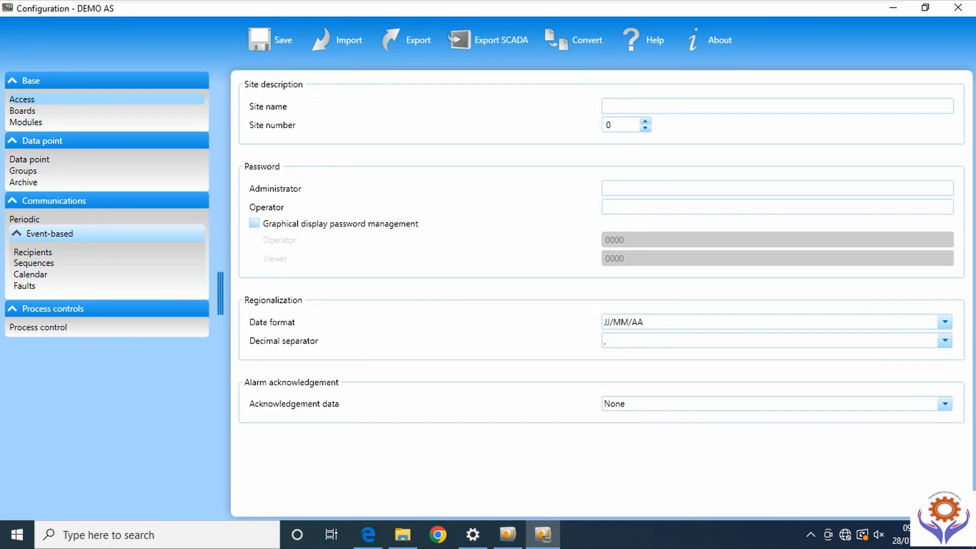
- On the Access page enter site name DEMO_PS, site number 12345 and an administrator password
click(619, 104)
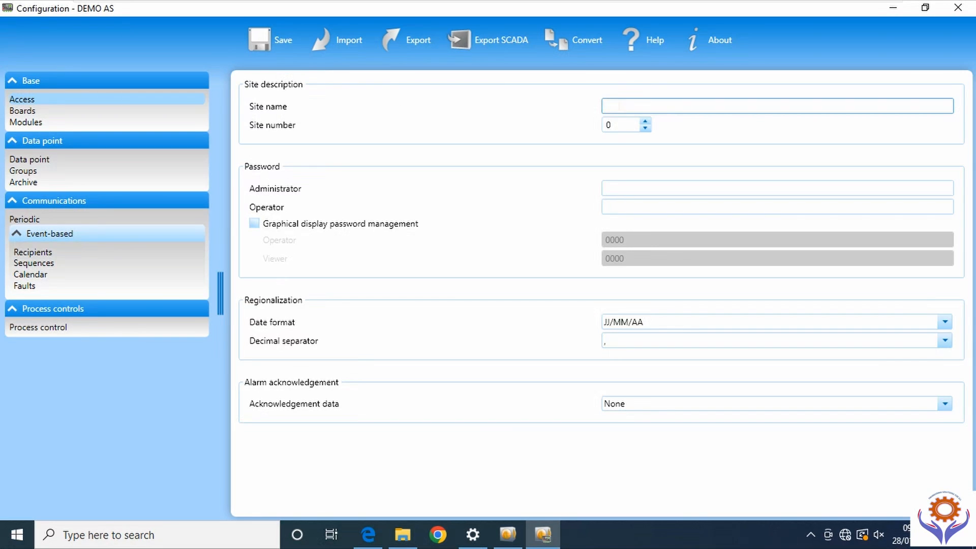
text(DEMO_PS)
drag(619, 125, 601, 123)
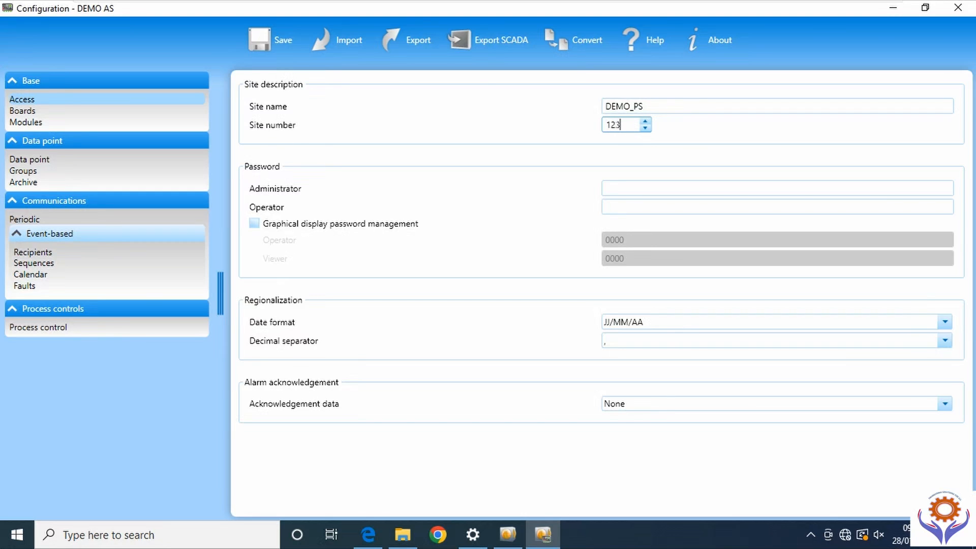
text(12345)
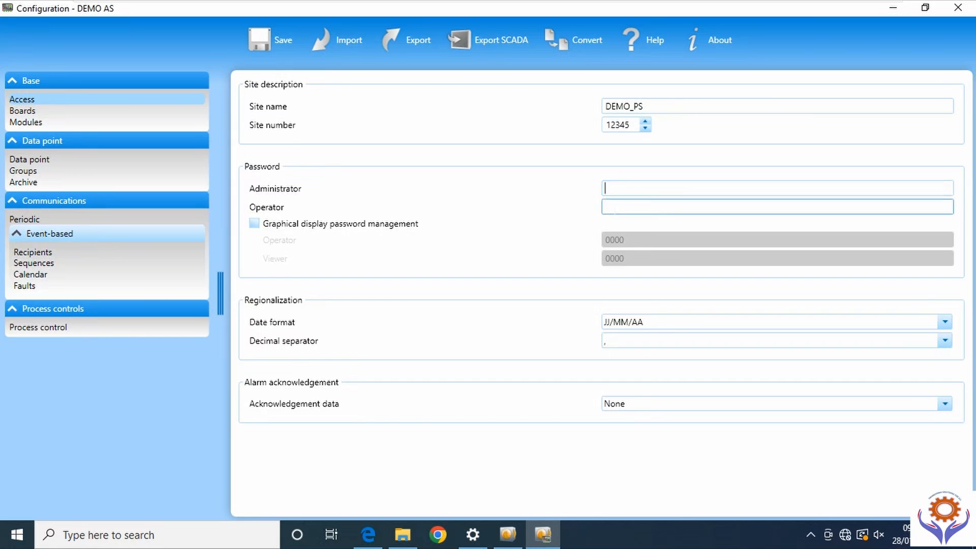
click(629, 203)
click(629, 189)
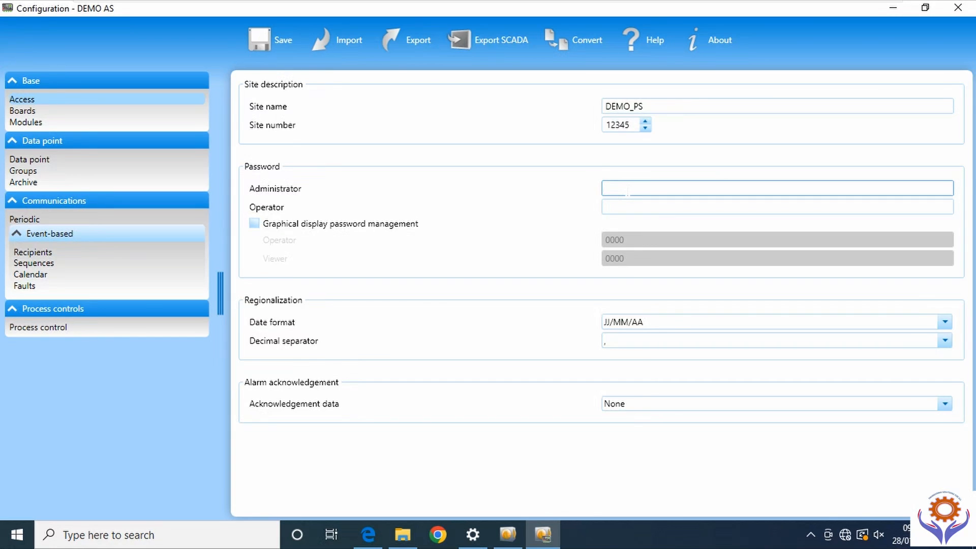
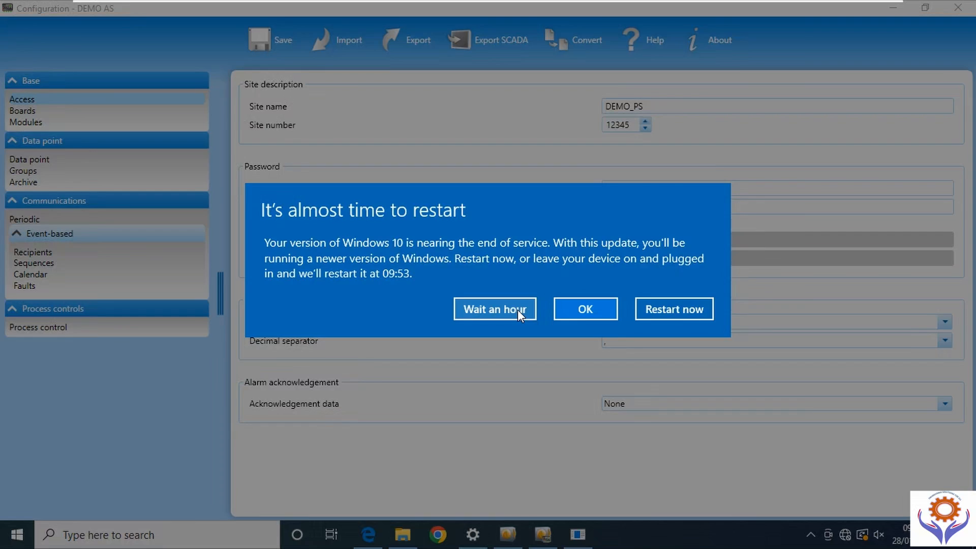
click(517, 309)
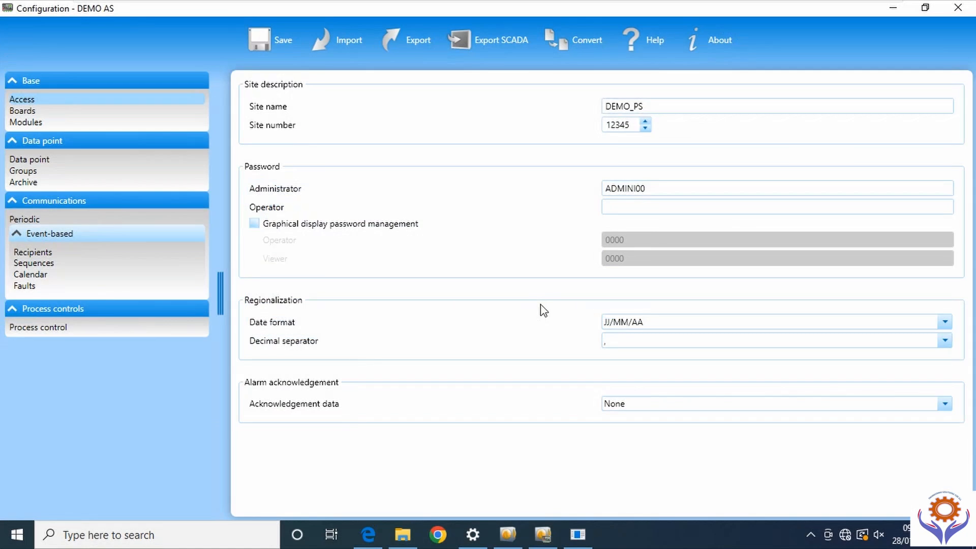
drag(635, 188, 664, 200)
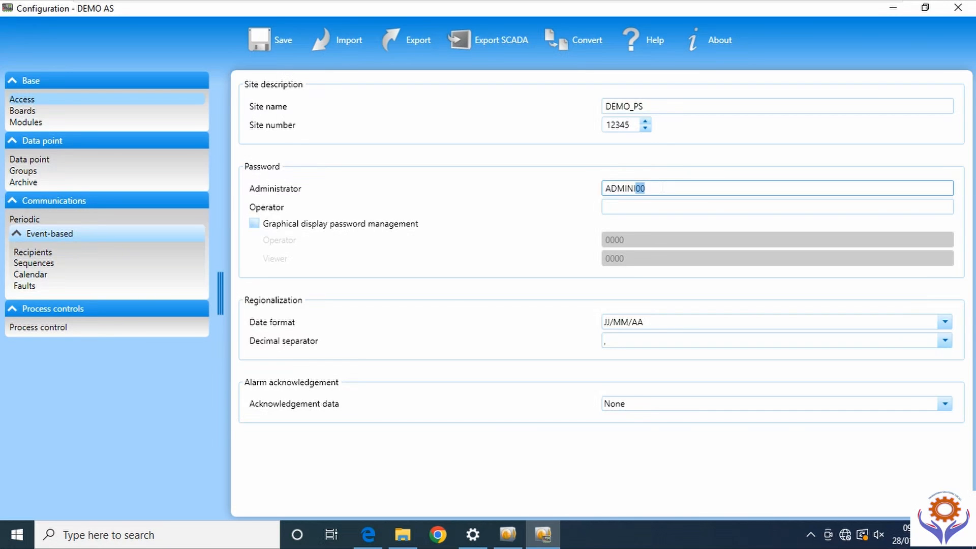
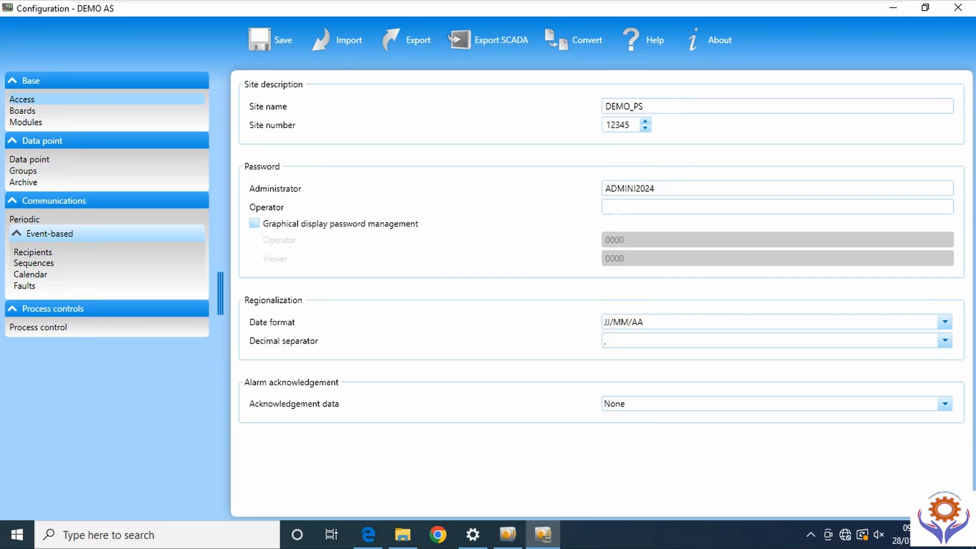
click(255, 226)
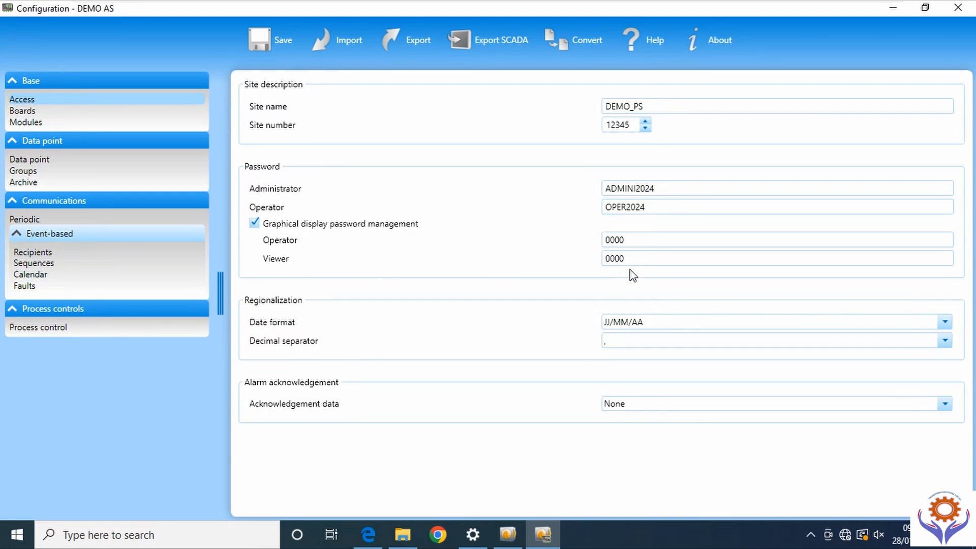
click(254, 224)
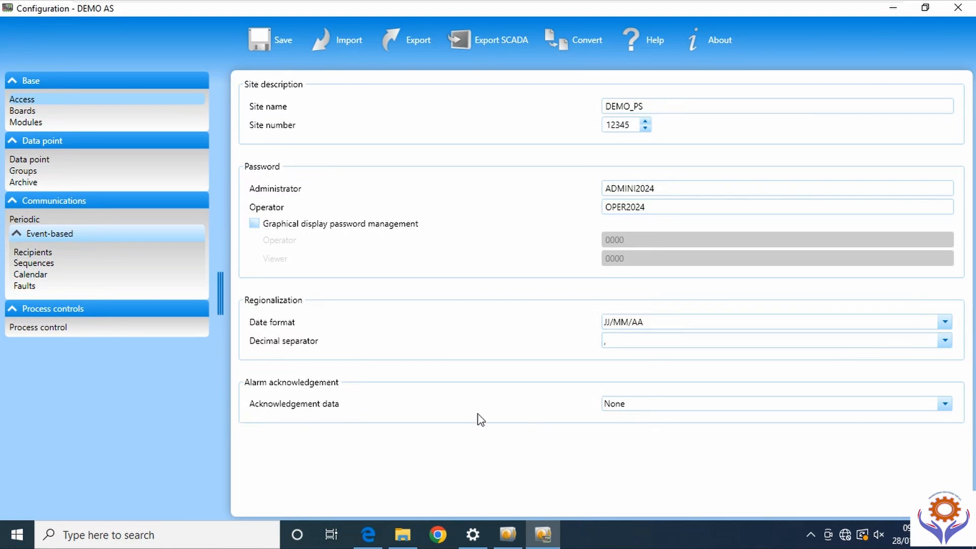
click(945, 405)
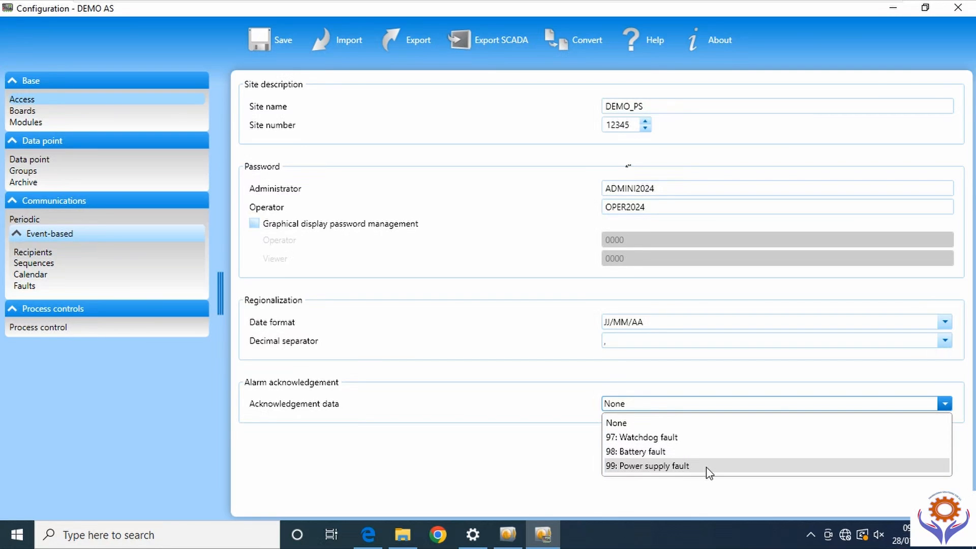
click(545, 405)
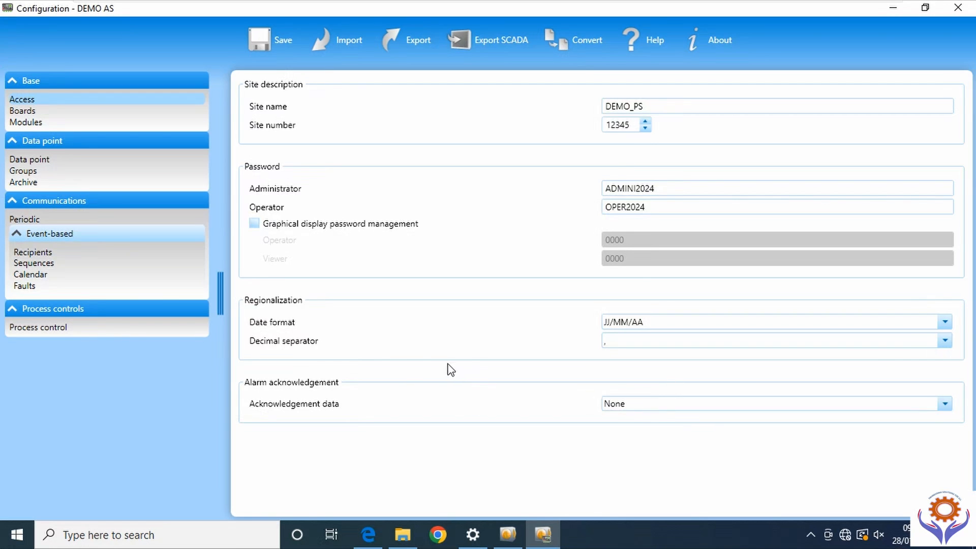
- On the Boards page, set slot 1's board type to GSM
click(29, 111)
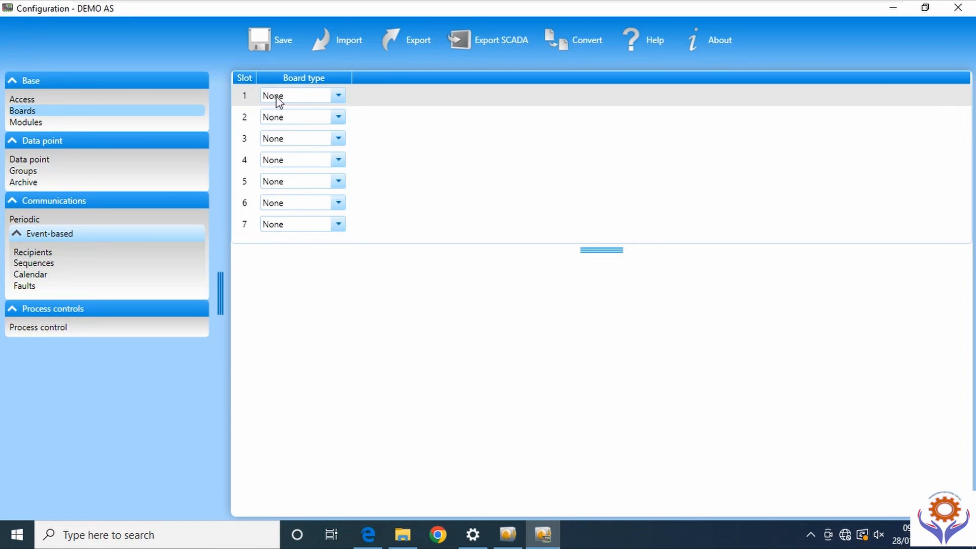
click(338, 98)
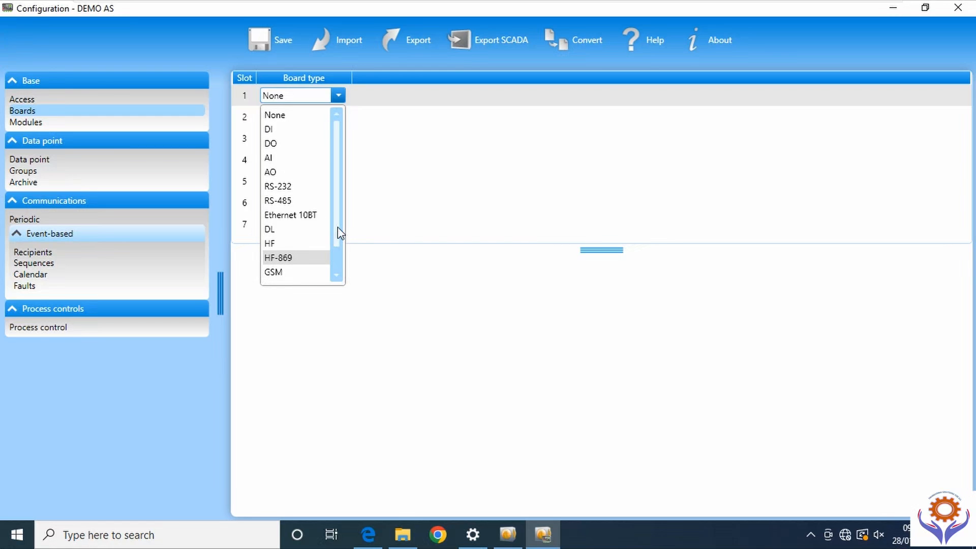
scroll(338, 227, down, 1)
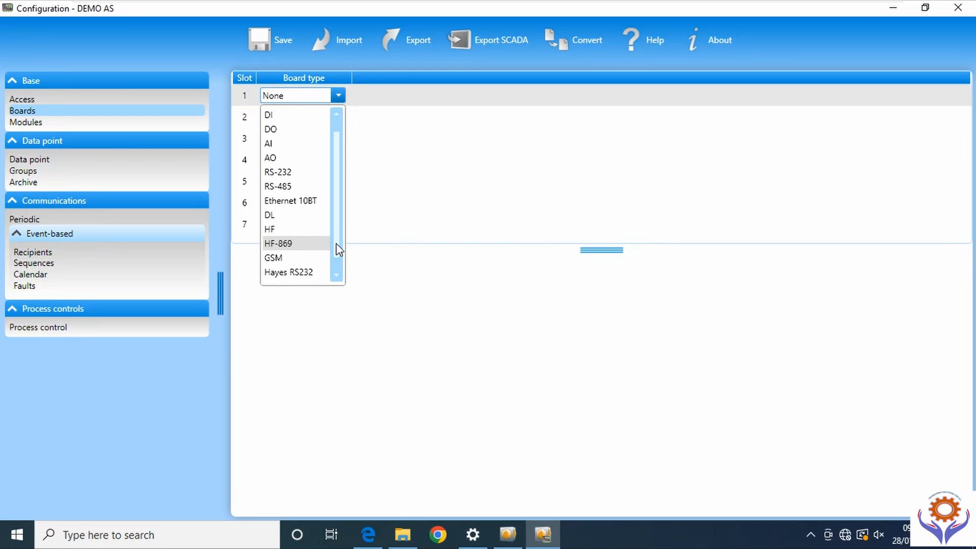
click(277, 258)
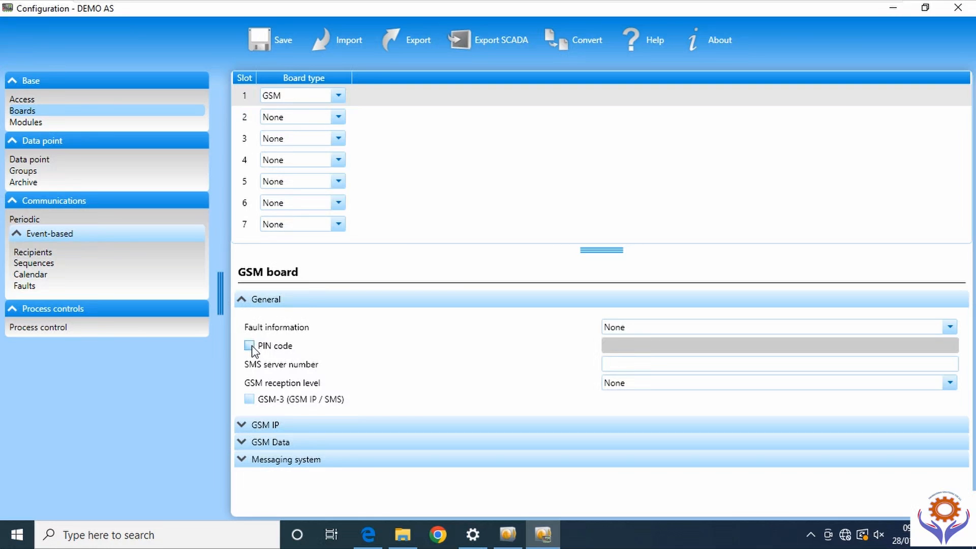
click(950, 327)
- Keep fault information and GSM reception level at None, and enable the PIN code with the SIM's PIN
click(950, 327)
click(949, 328)
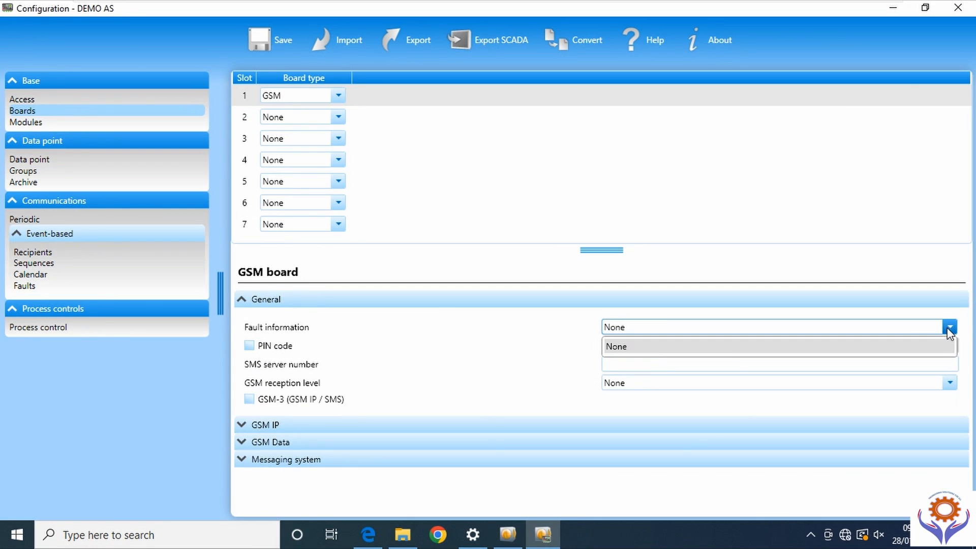
click(618, 347)
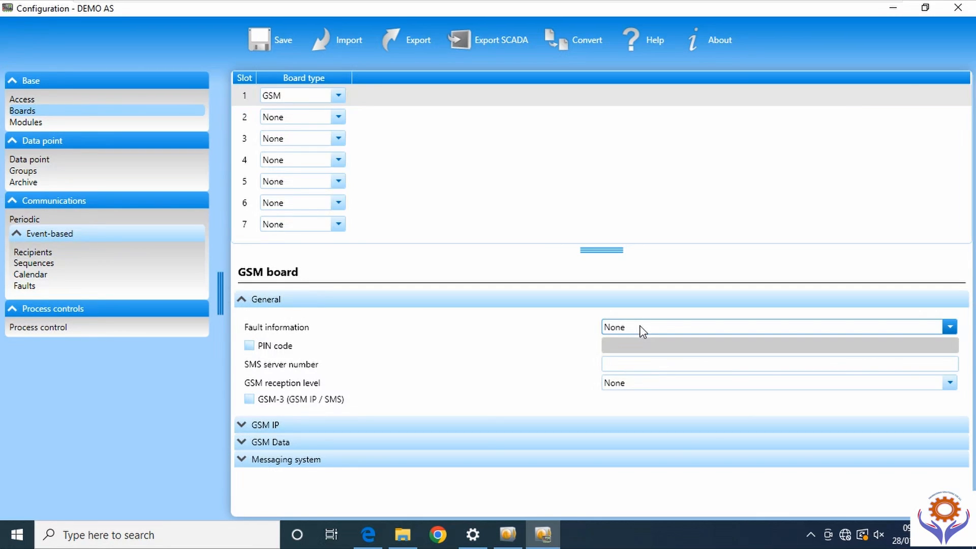
click(250, 346)
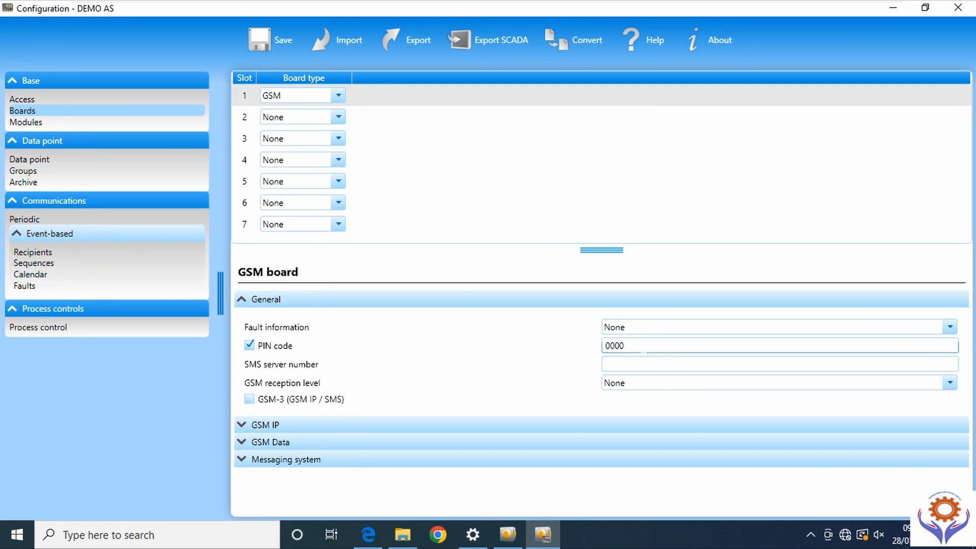
double_click(734, 346)
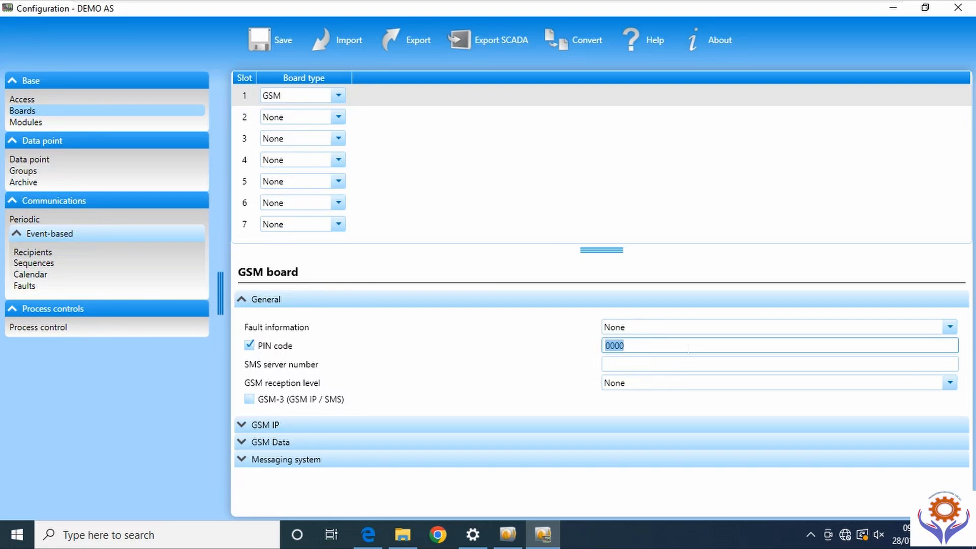
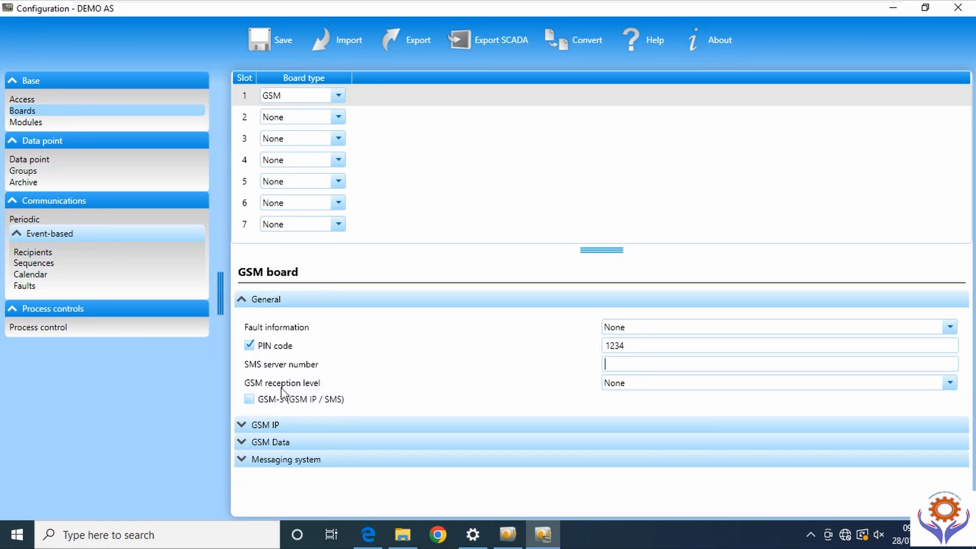
click(950, 384)
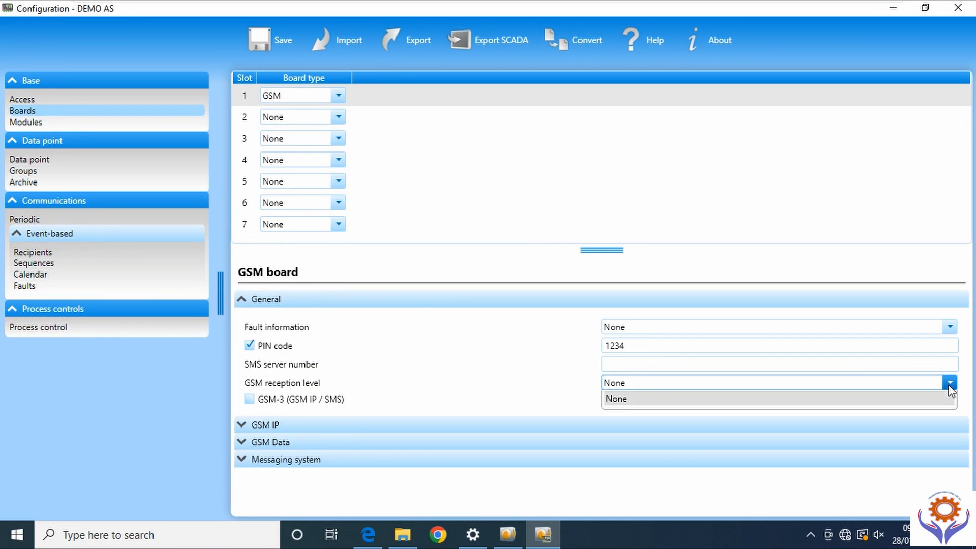
click(950, 386)
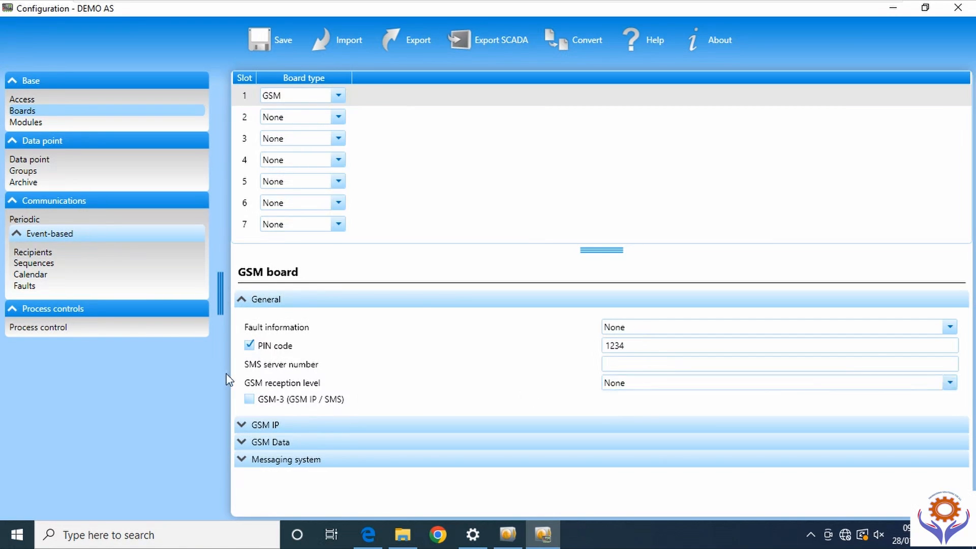
click(640, 385)
click(639, 385)
- Compare the GSM Data and Messaging system sections, then tick GSM-3 (GSM IP / SMS)
click(250, 401)
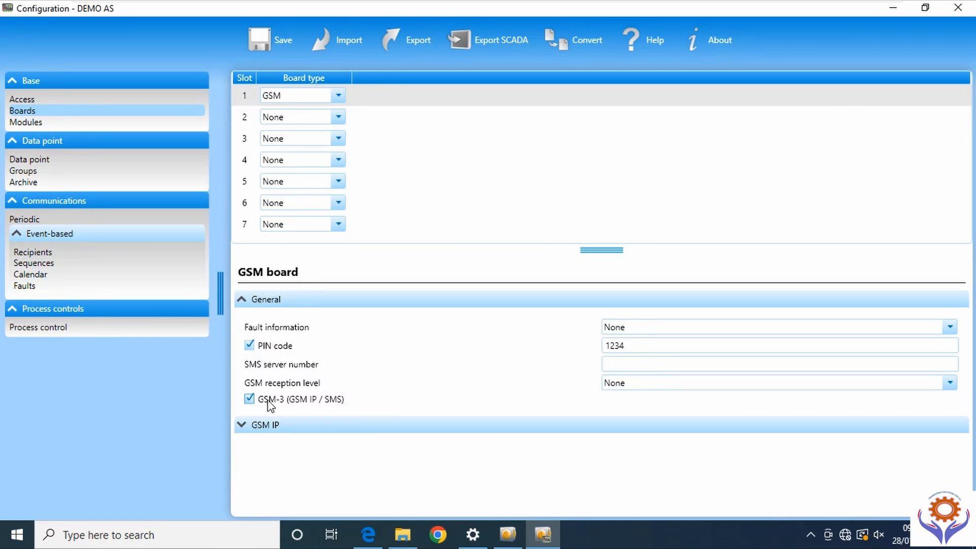
click(250, 400)
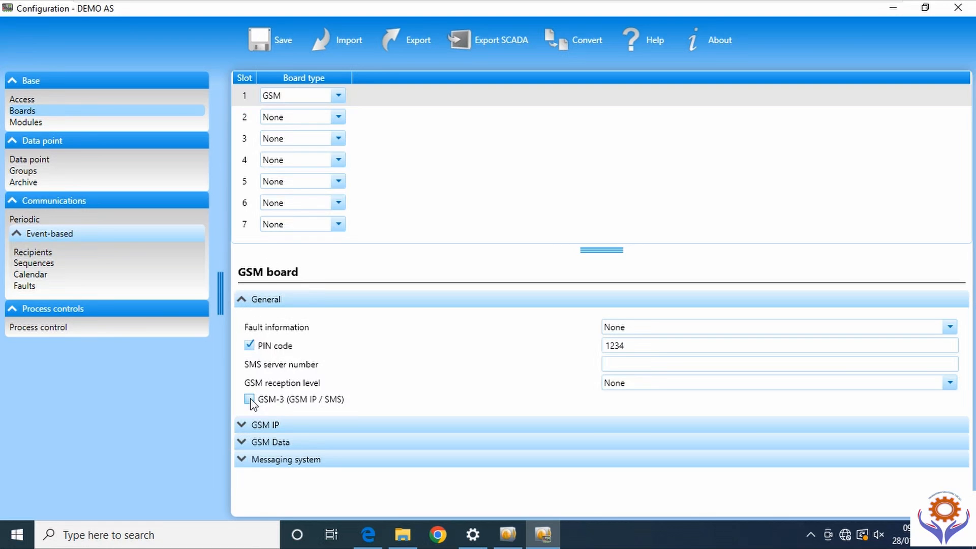
click(250, 401)
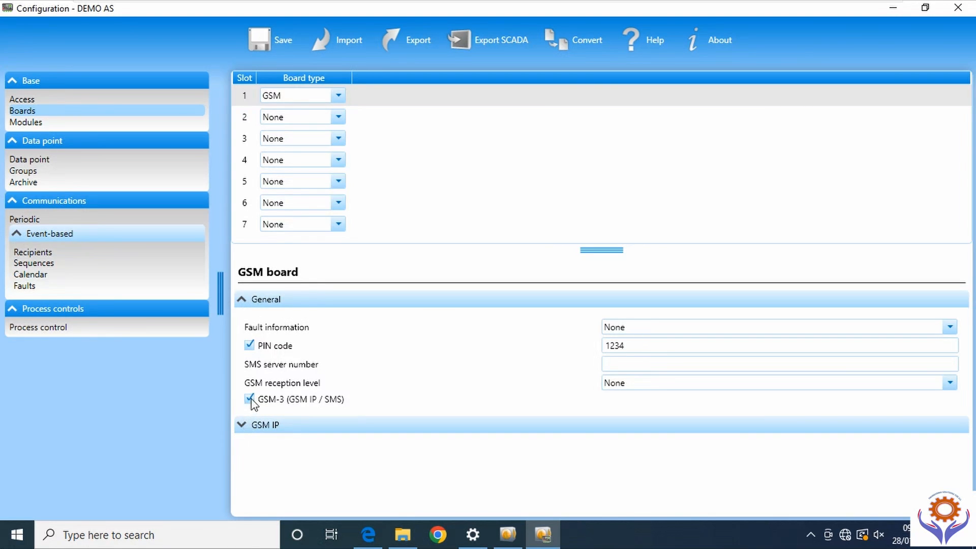
click(250, 400)
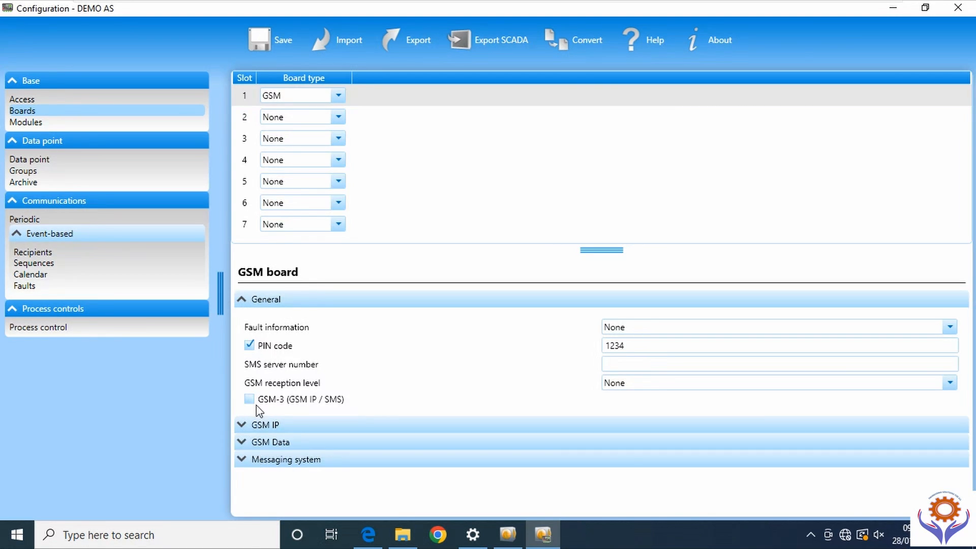
click(244, 443)
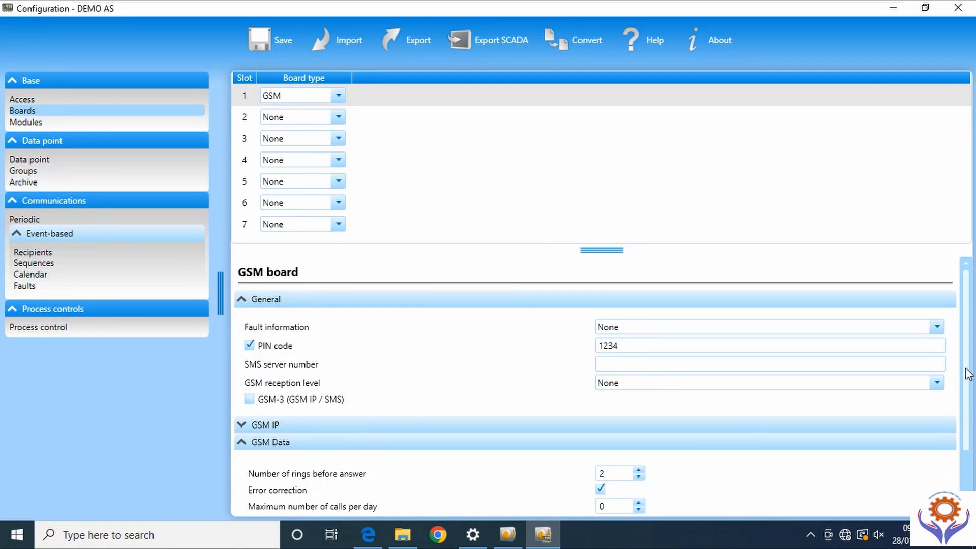
scroll(232, 415, down, 3)
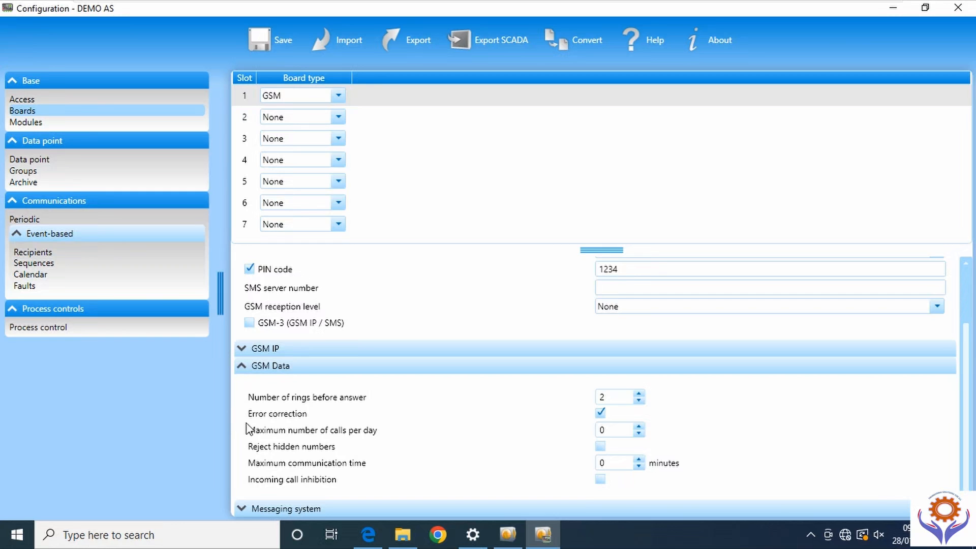
click(243, 504)
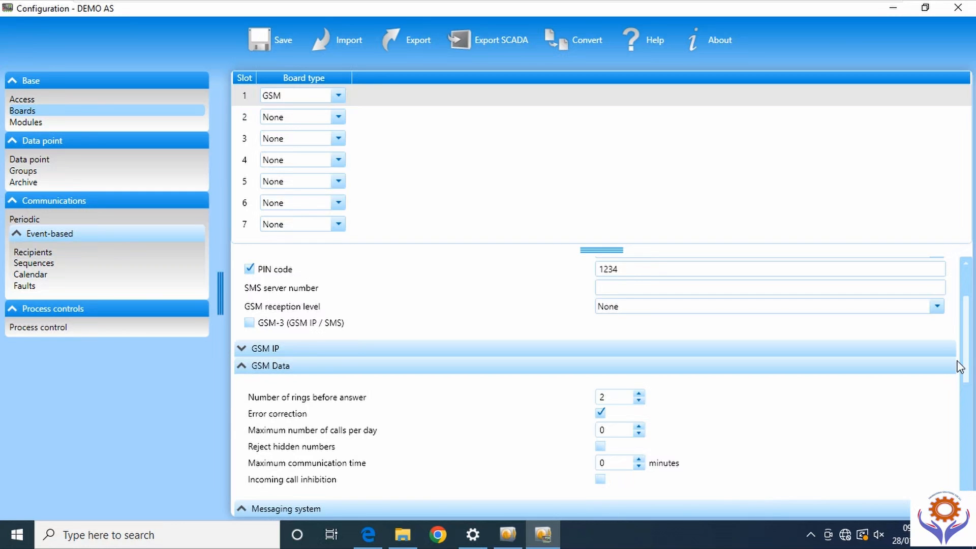
scroll(965, 421, down, 9)
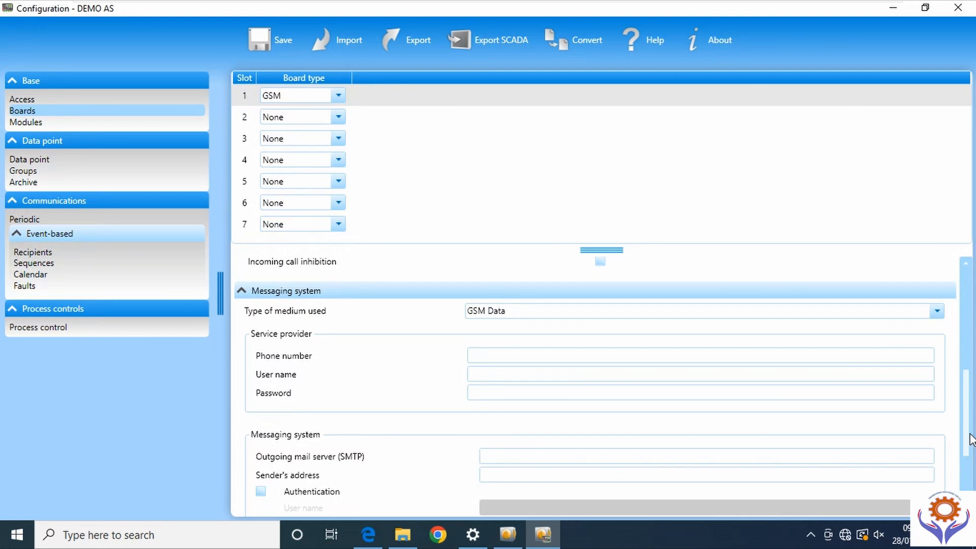
drag(971, 438, 969, 334)
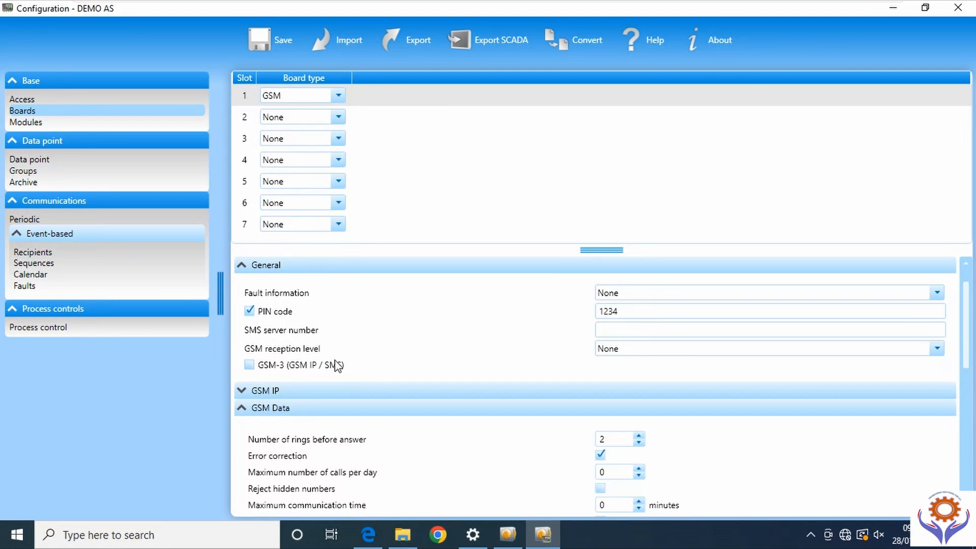
click(250, 365)
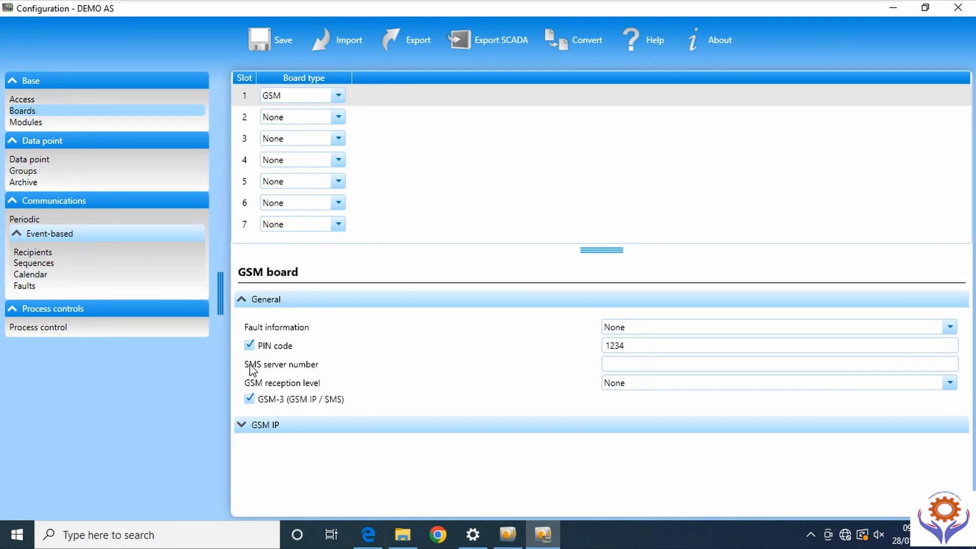
- In GSM IP, set APN type to Private and the APN to AIRTEL
click(246, 432)
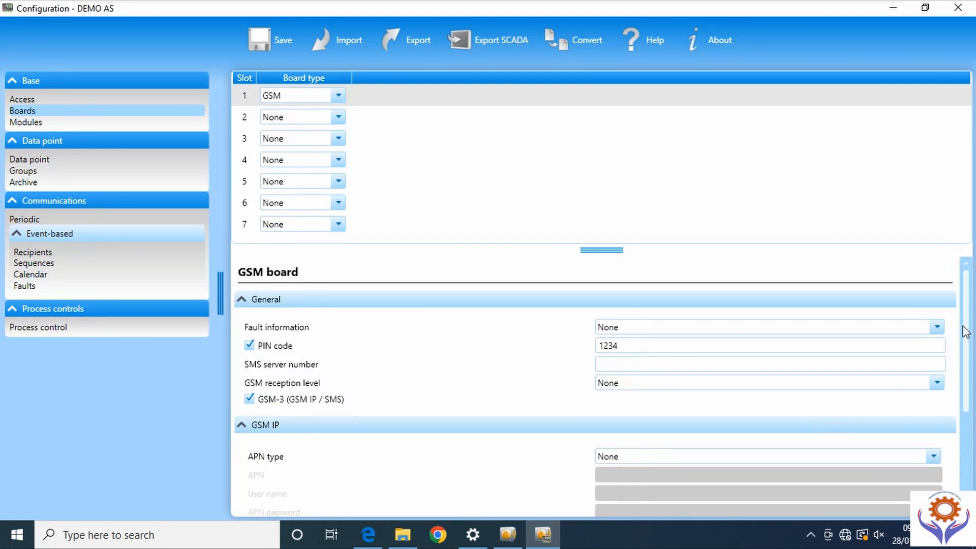
scroll(965, 379, down, 4)
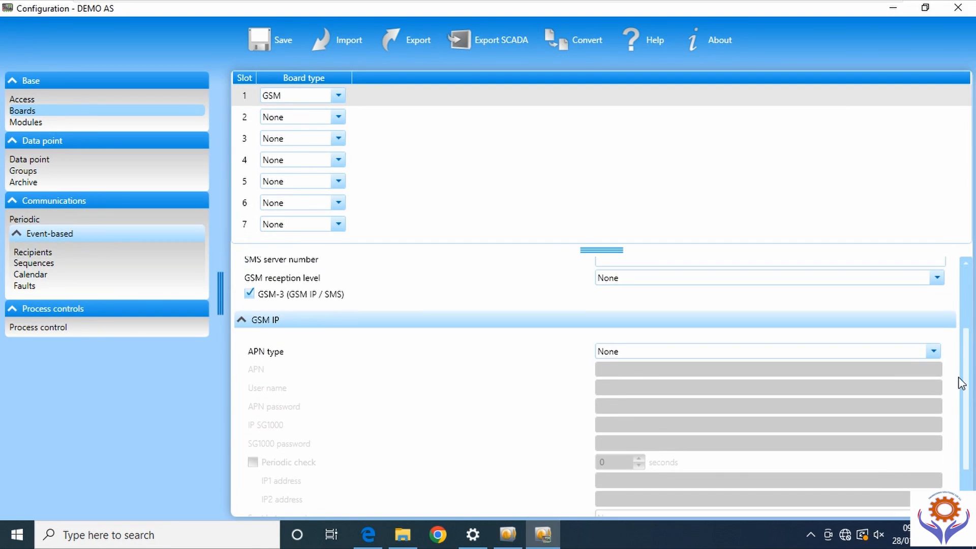
click(933, 352)
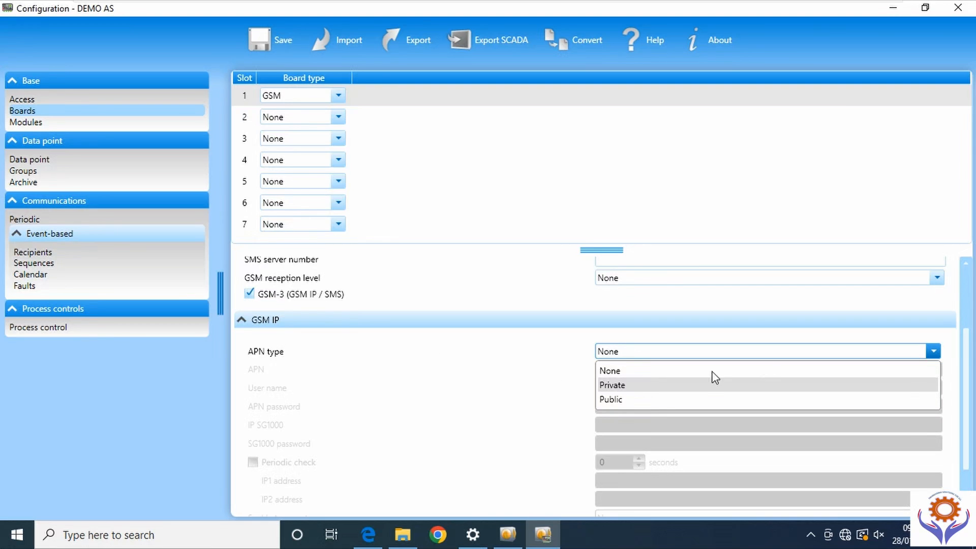
click(632, 388)
click(613, 369)
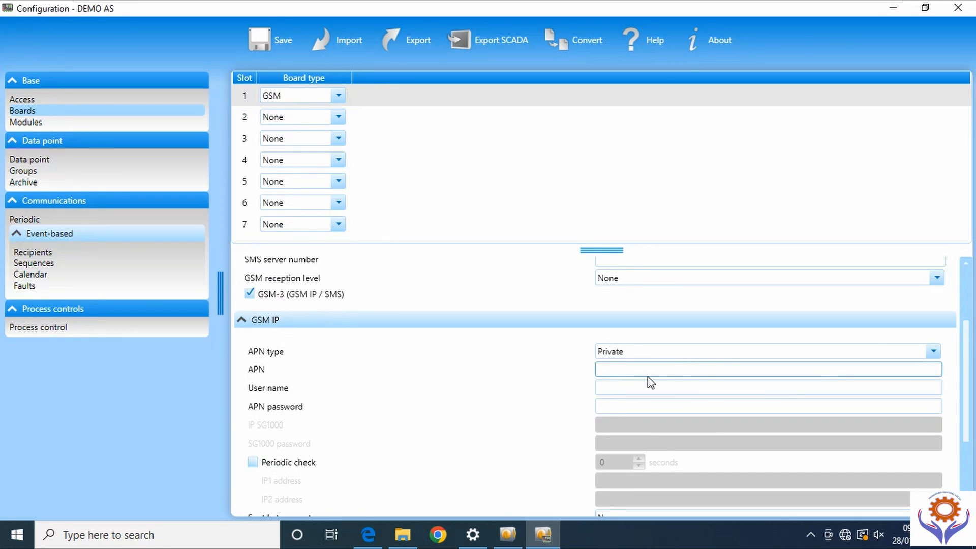
text(ZAIN)
double_click(594, 370)
text(AIRTEL)
click(628, 386)
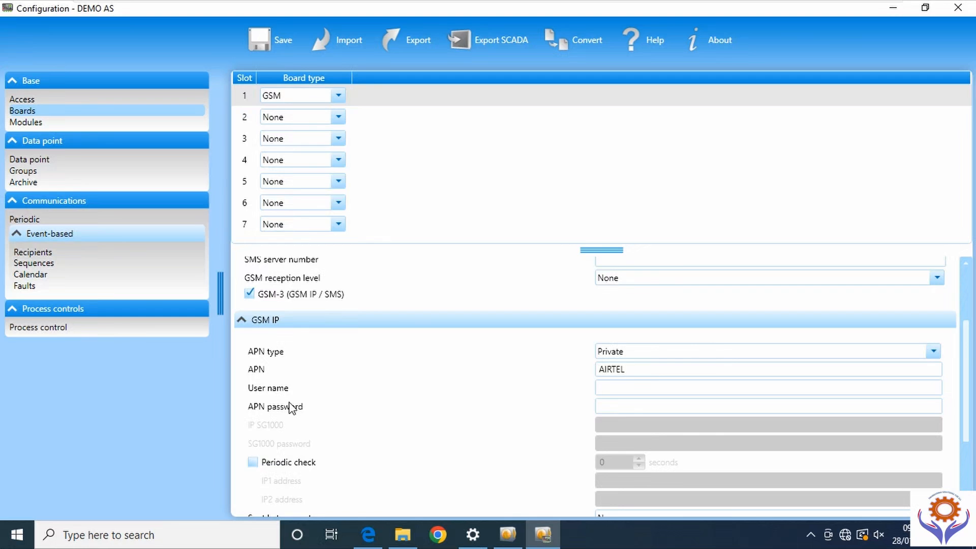
- Tick Periodic check, change the interval from 600 to 60 seconds, and set IP1 to 192.168.1.100
click(254, 463)
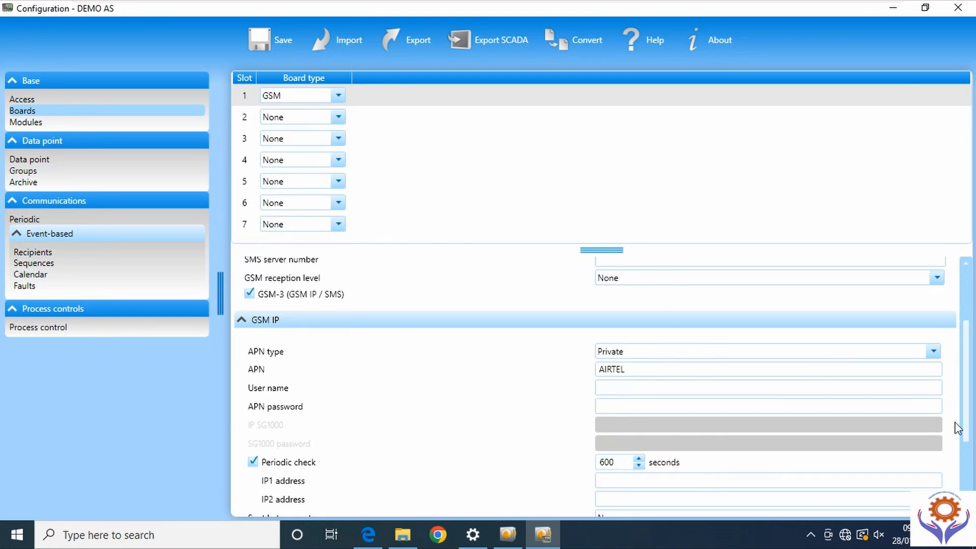
scroll(963, 427, down, 2)
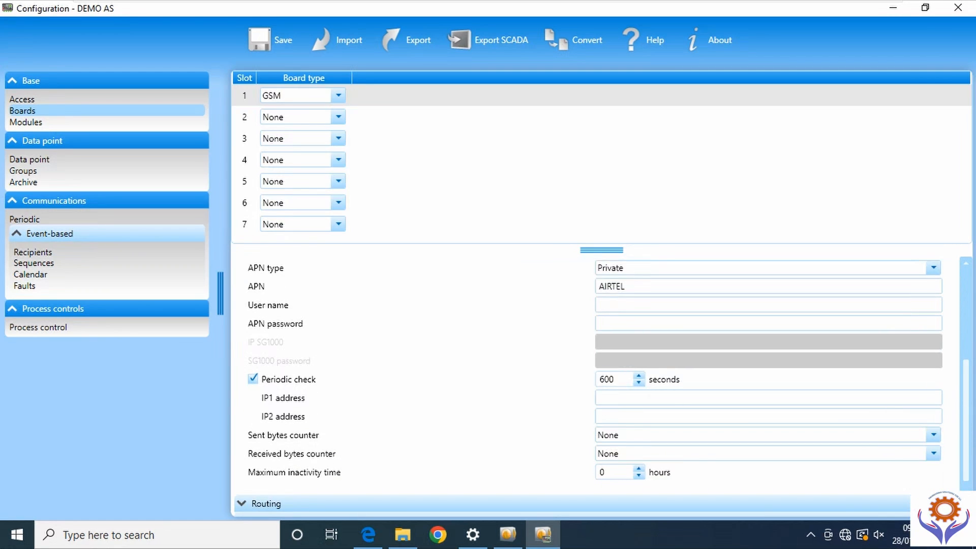
click(613, 394)
double_click(610, 383)
click(615, 380)
scroll(972, 431, down, 2)
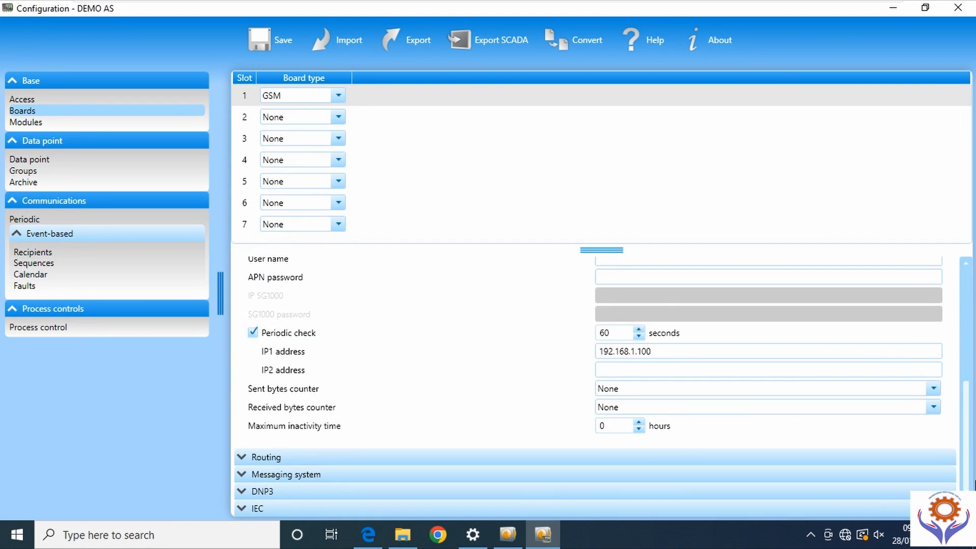
- Expand Routing and take the default gateway from GSM IP
click(243, 458)
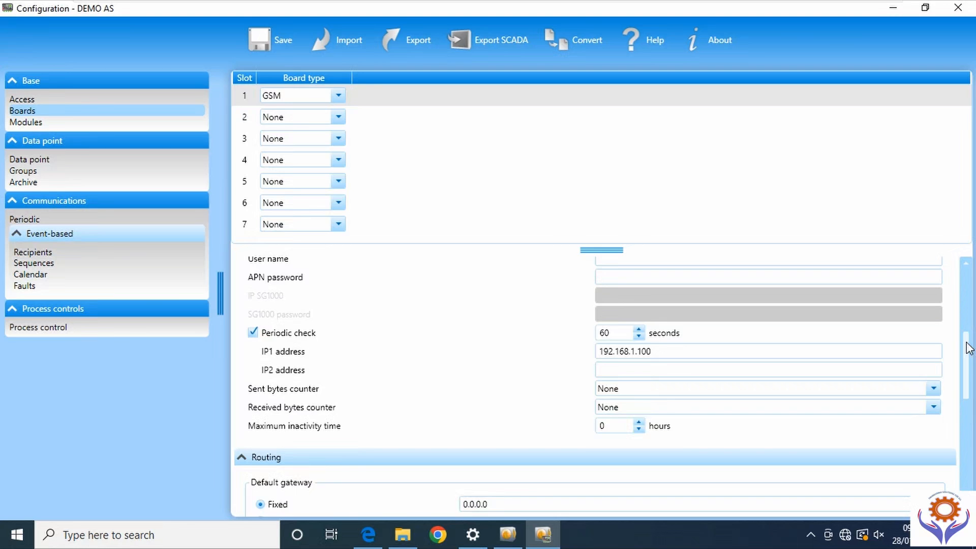
scroll(968, 384, down, 5)
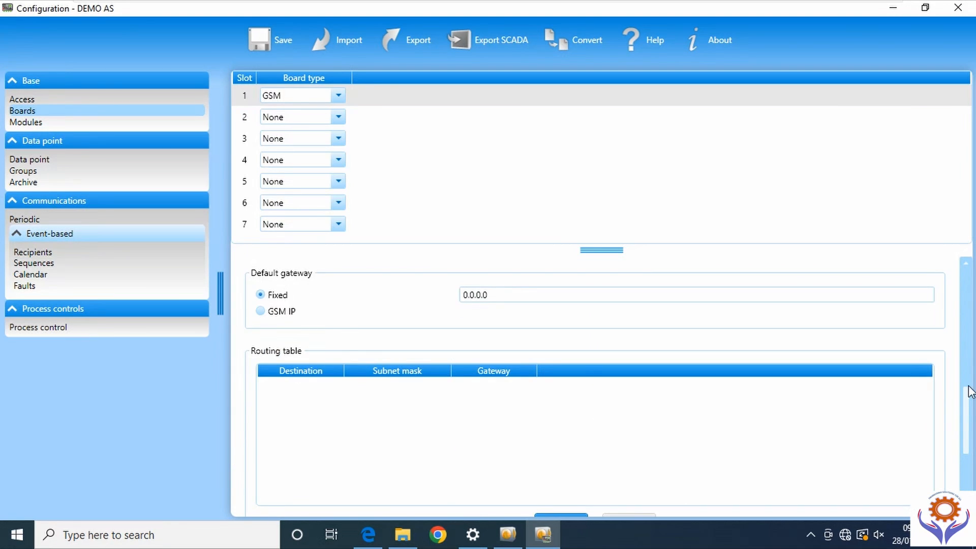
scroll(972, 392, up, 2)
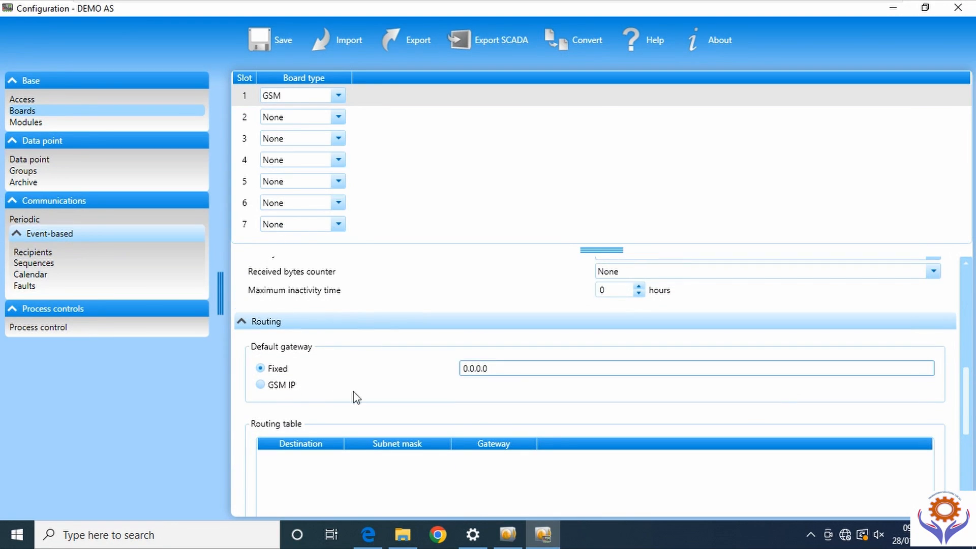
click(261, 386)
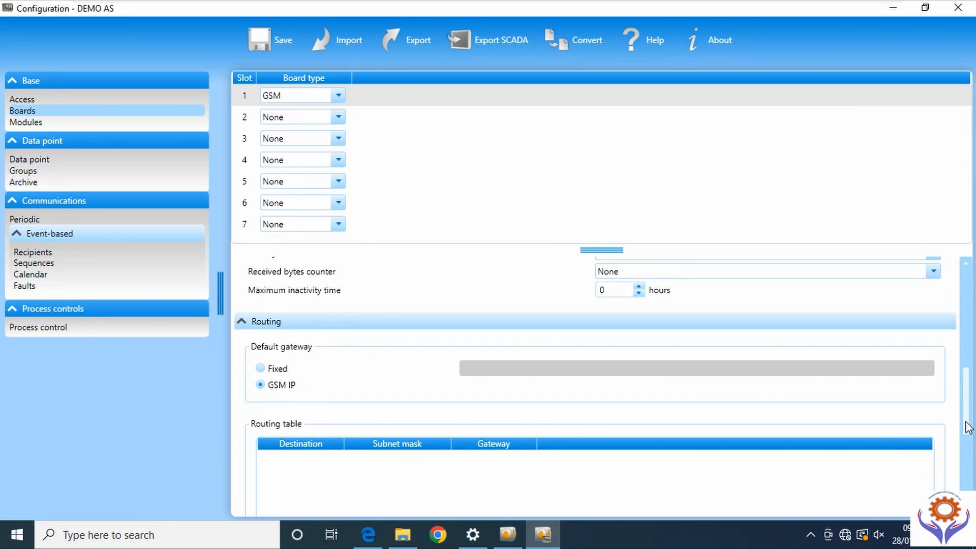
- Set the DNS configuration to GSM IP and expand the Messaging system section
scroll(969, 427, down, 5)
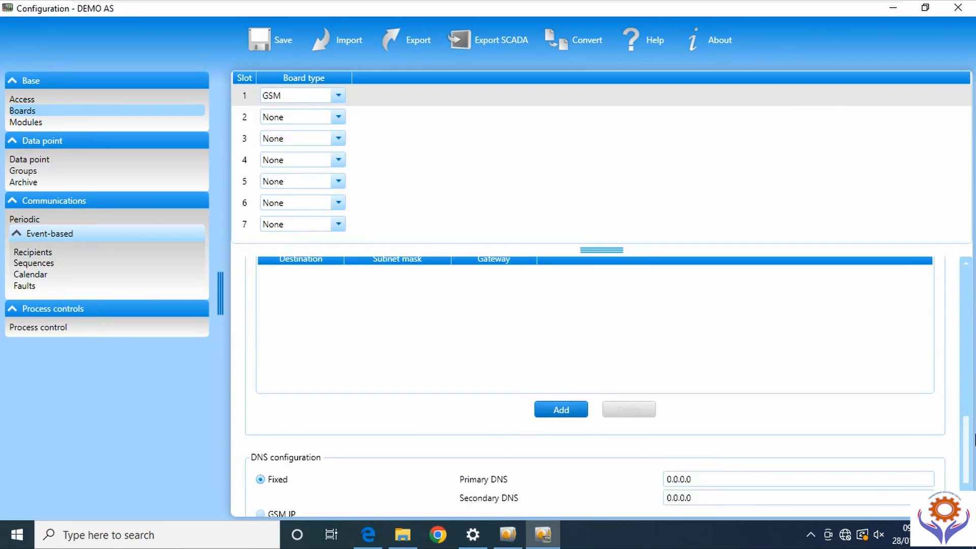
drag(969, 427, 966, 469)
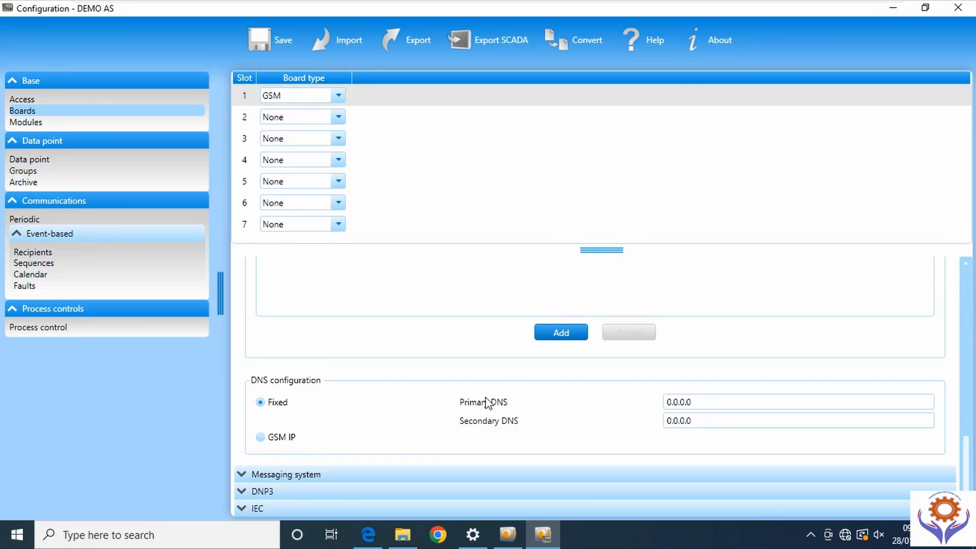
click(261, 438)
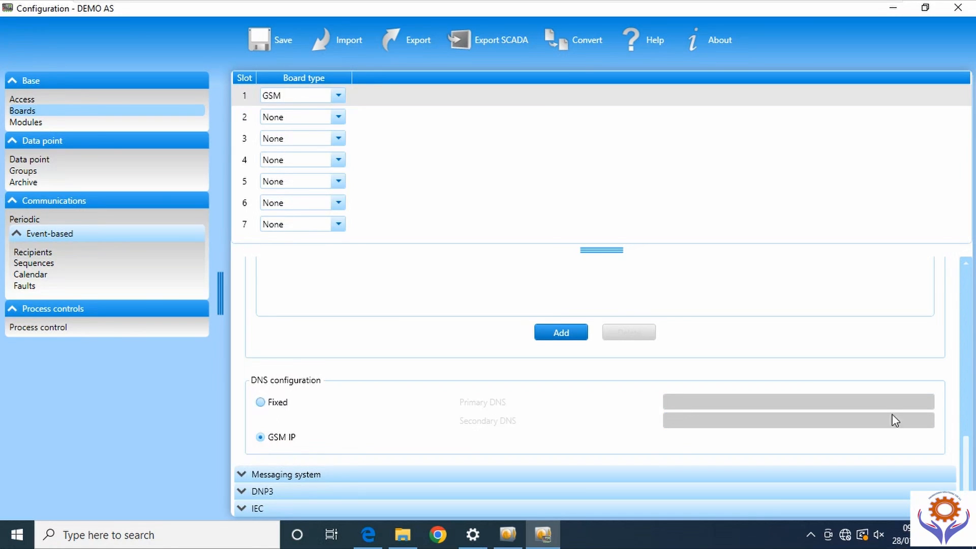
click(241, 475)
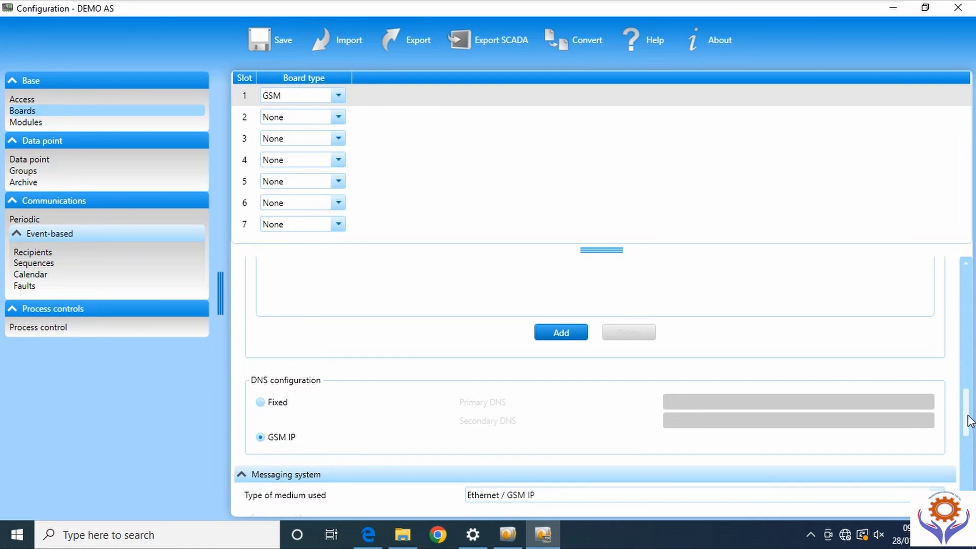
- Review the Type of medium used choices, keeping Ethernet / GSM IP, and scroll toward DNP3
drag(971, 422, 968, 458)
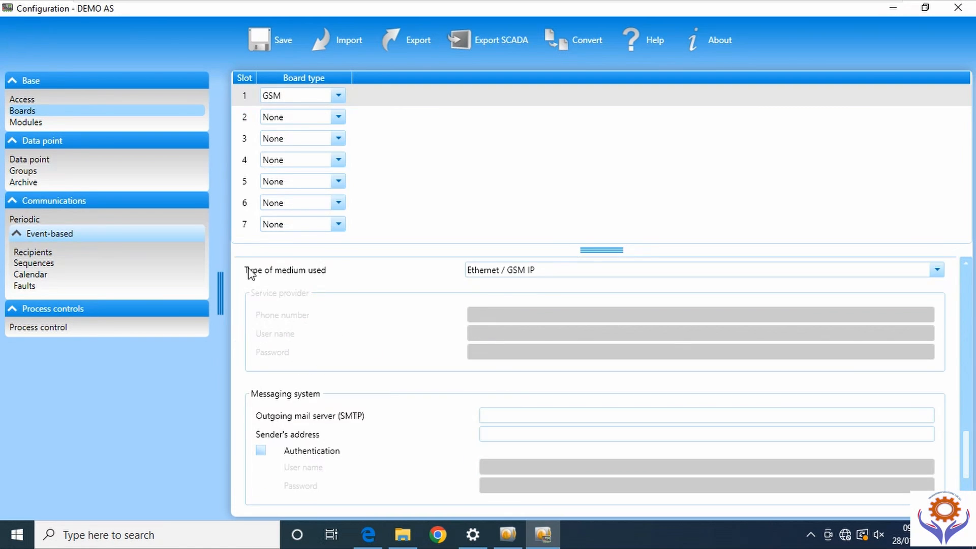
click(936, 272)
click(936, 272)
scroll(968, 466, down, 5)
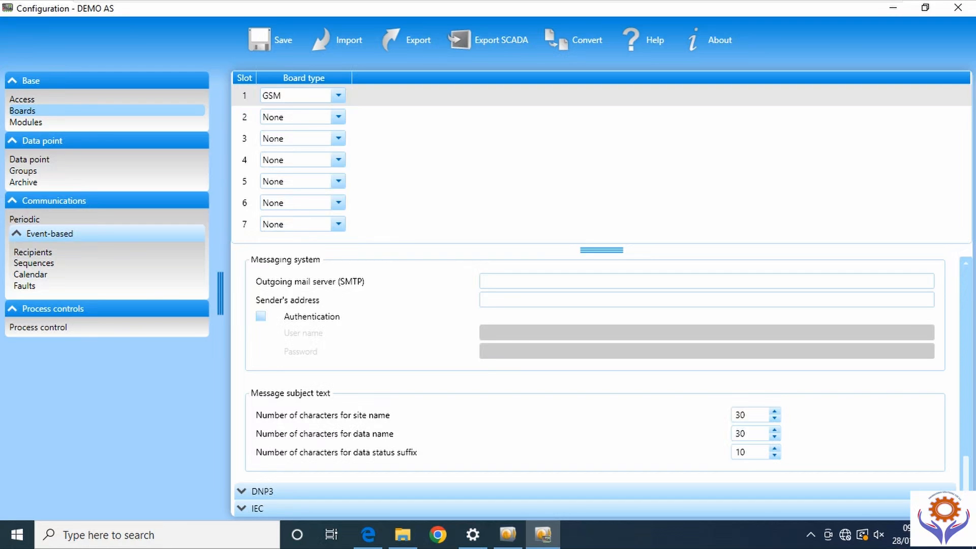
click(246, 492)
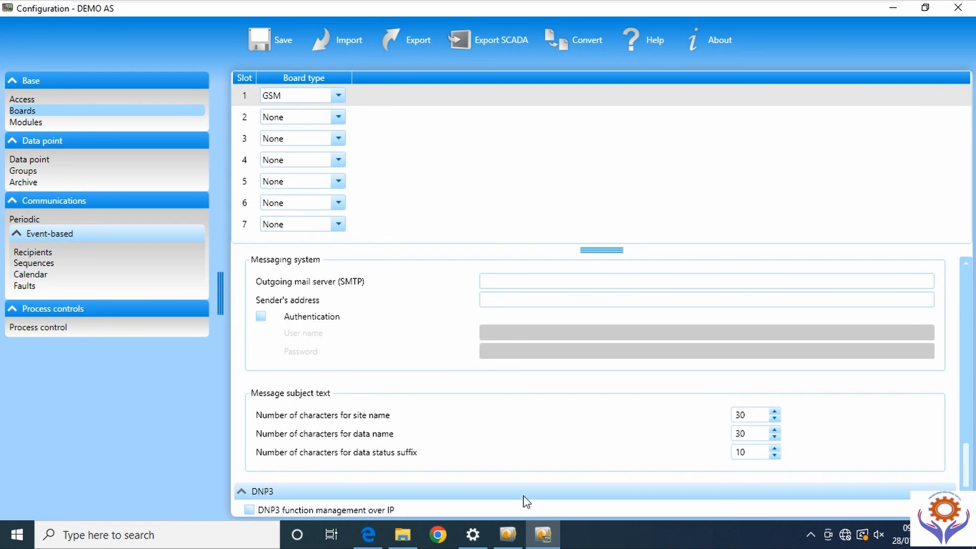
scroll(969, 478, down, 4)
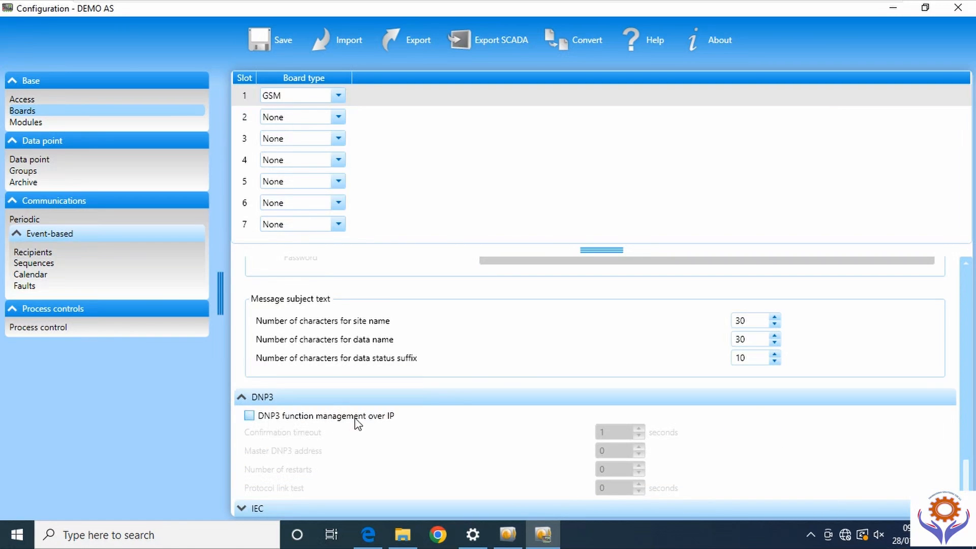
click(249, 417)
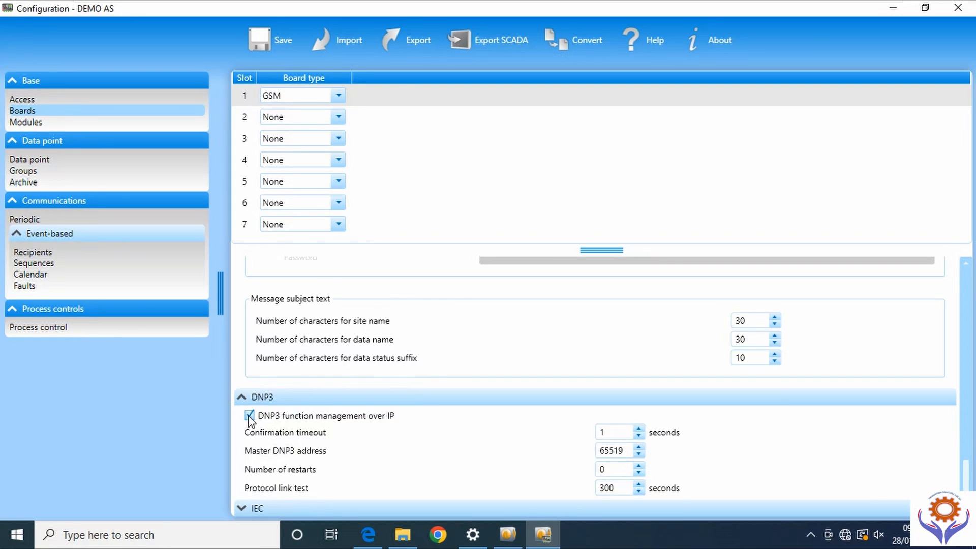
click(249, 417)
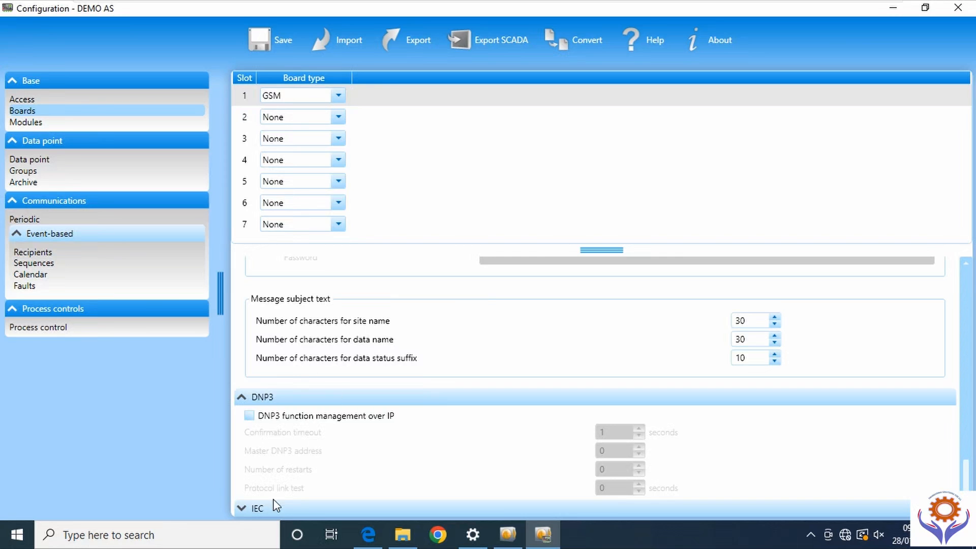
click(524, 515)
drag(967, 460, 970, 485)
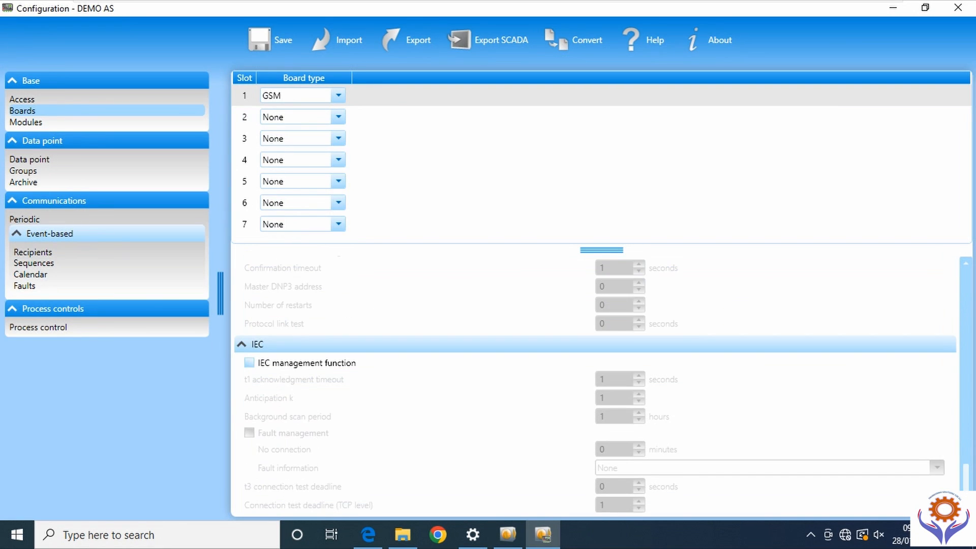
click(249, 363)
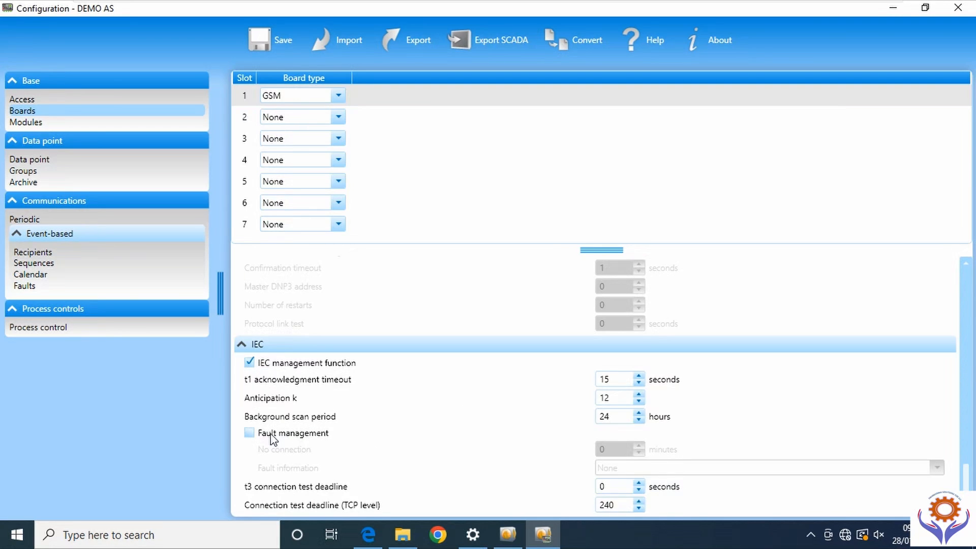
click(249, 362)
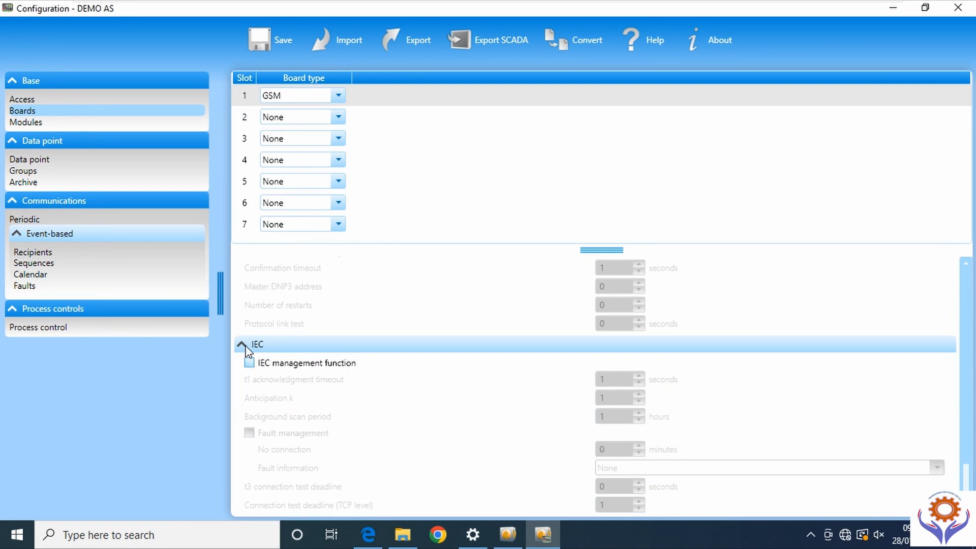
click(243, 345)
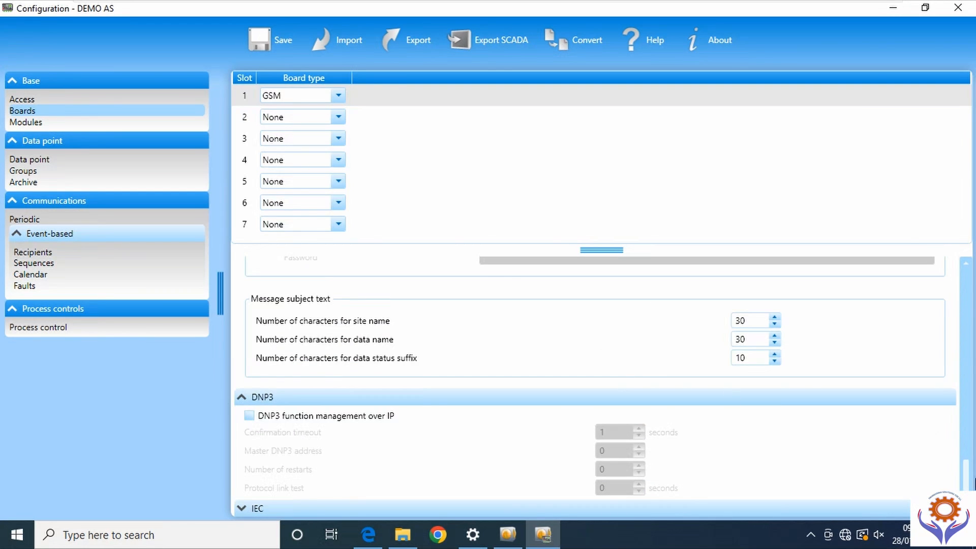
drag(968, 466, 969, 269)
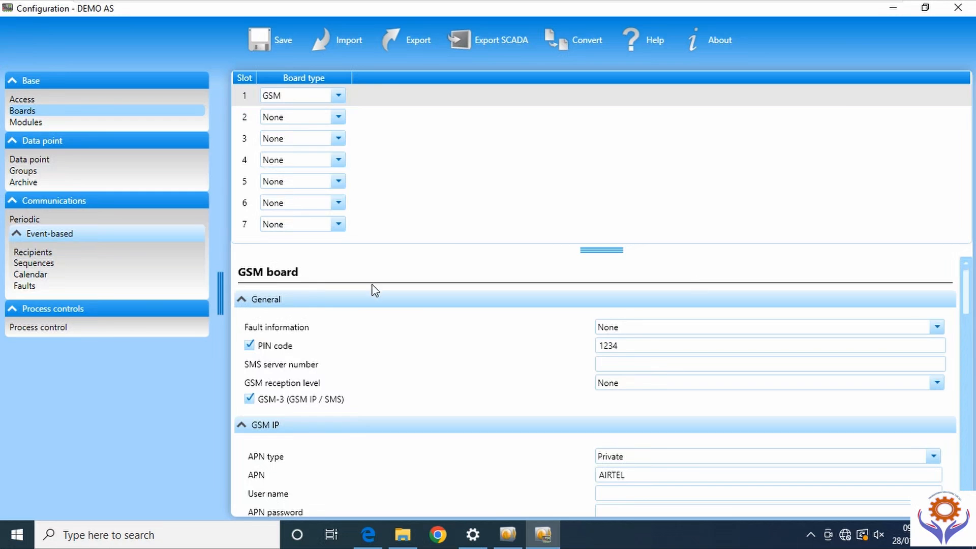
- Collapse General and set the board types for slots 2–5 to DI, DI, DO and AI
click(241, 300)
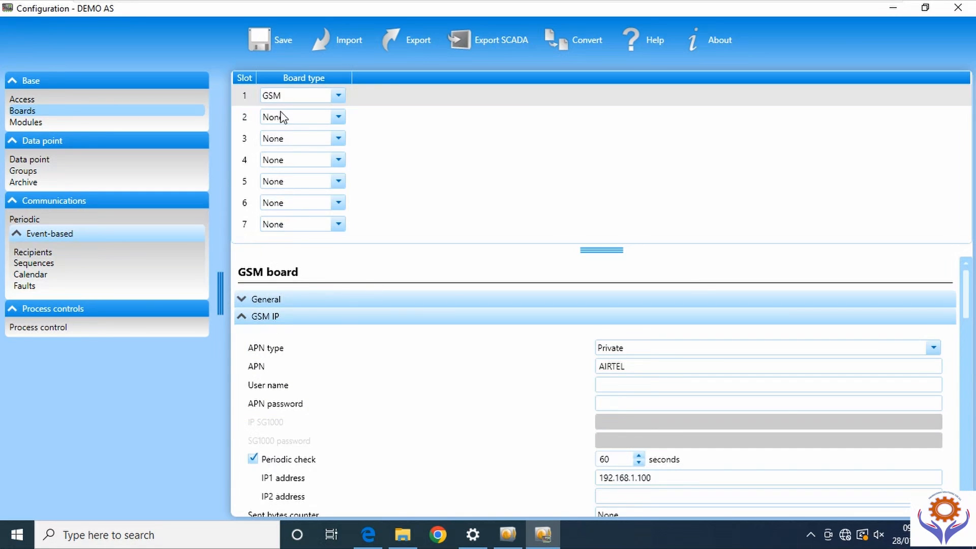
click(339, 117)
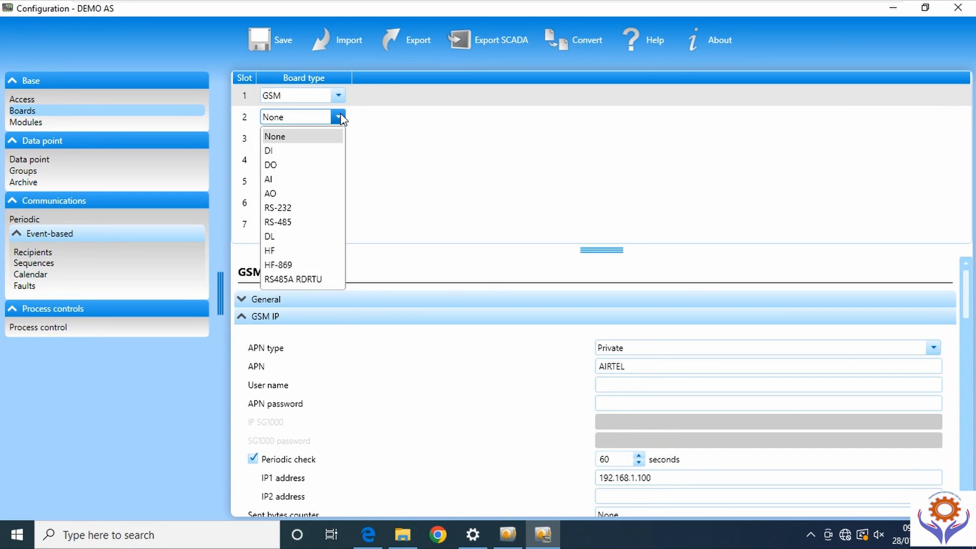
click(271, 151)
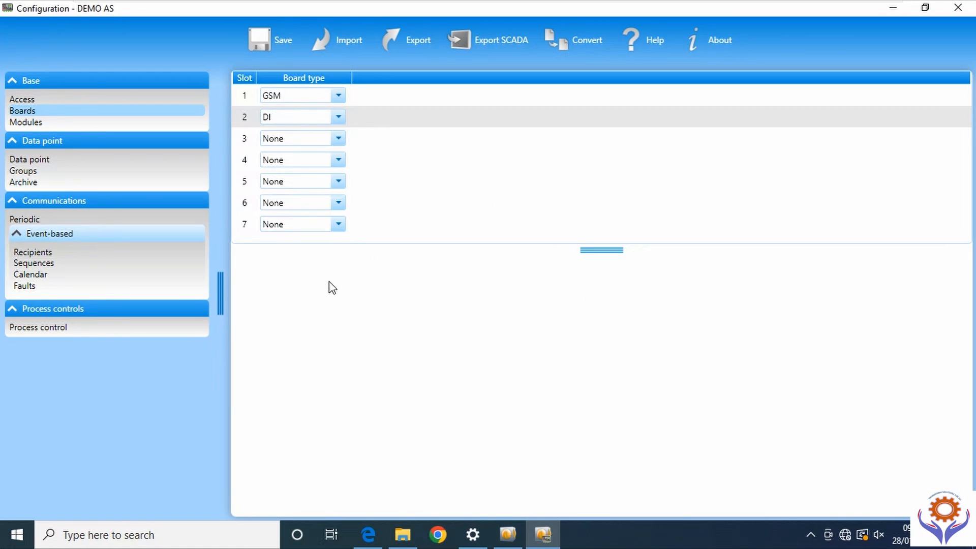
click(339, 138)
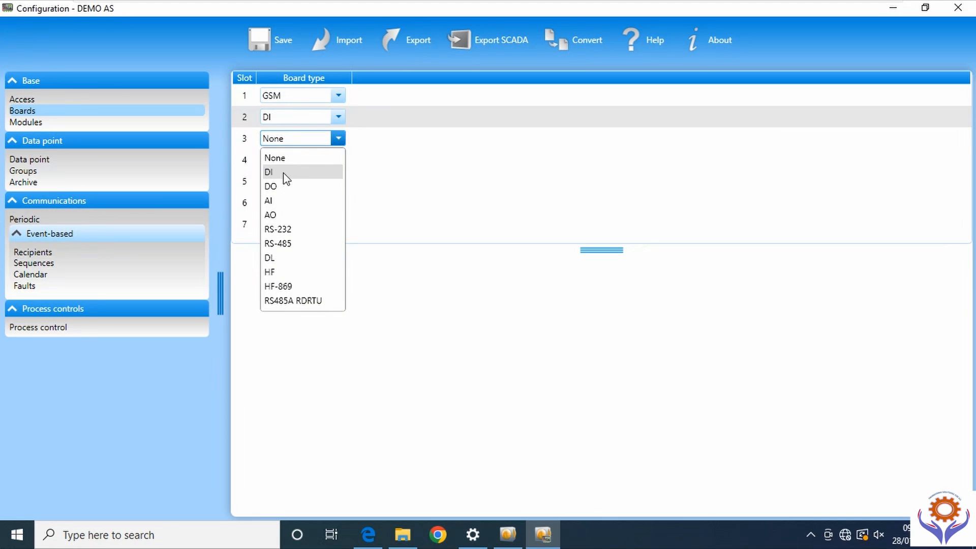
click(287, 173)
click(337, 161)
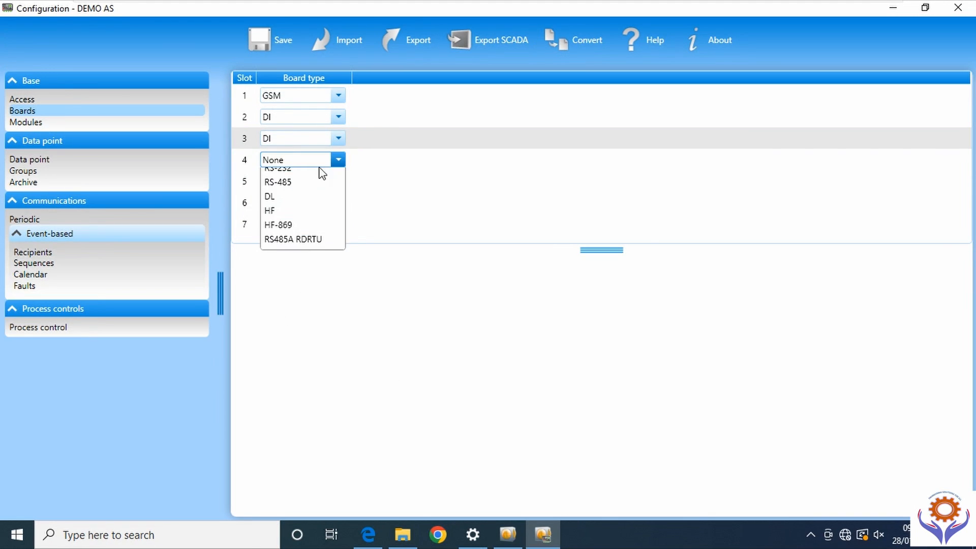
click(291, 203)
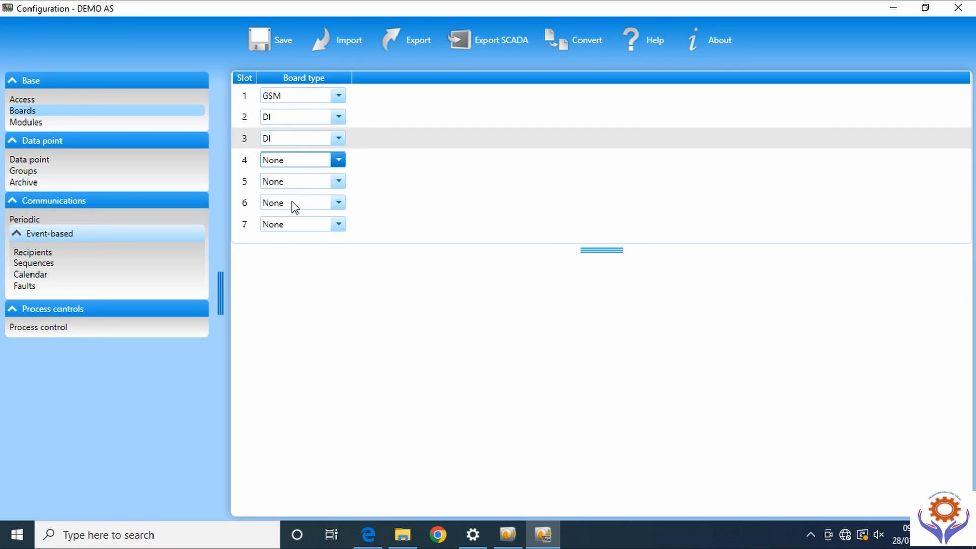
click(338, 182)
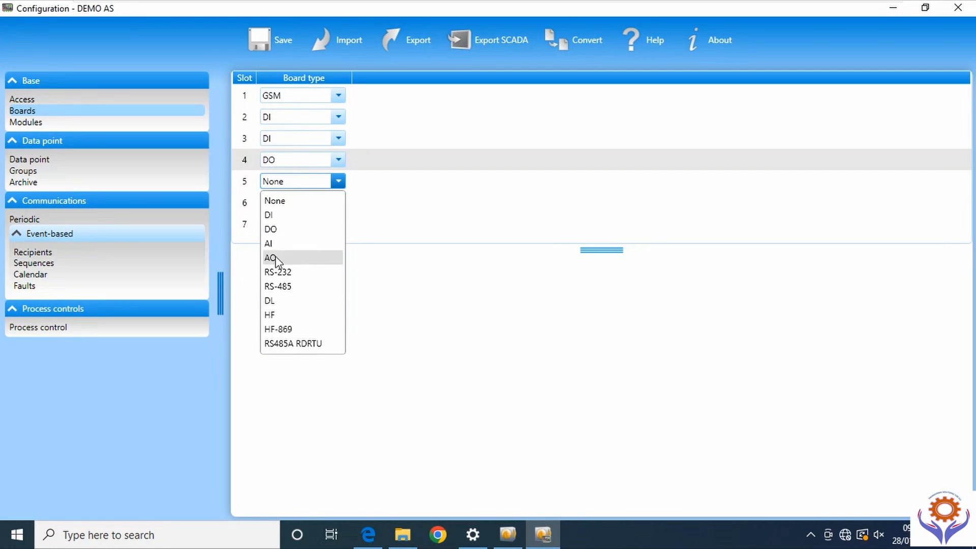
click(275, 245)
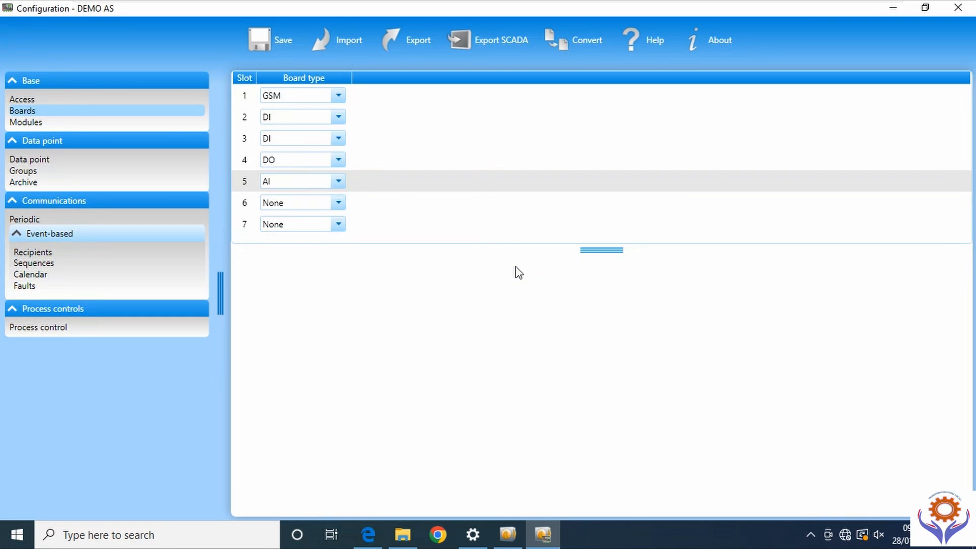
- Review the Modules and Boards pages and the module type choices for address 1
click(29, 123)
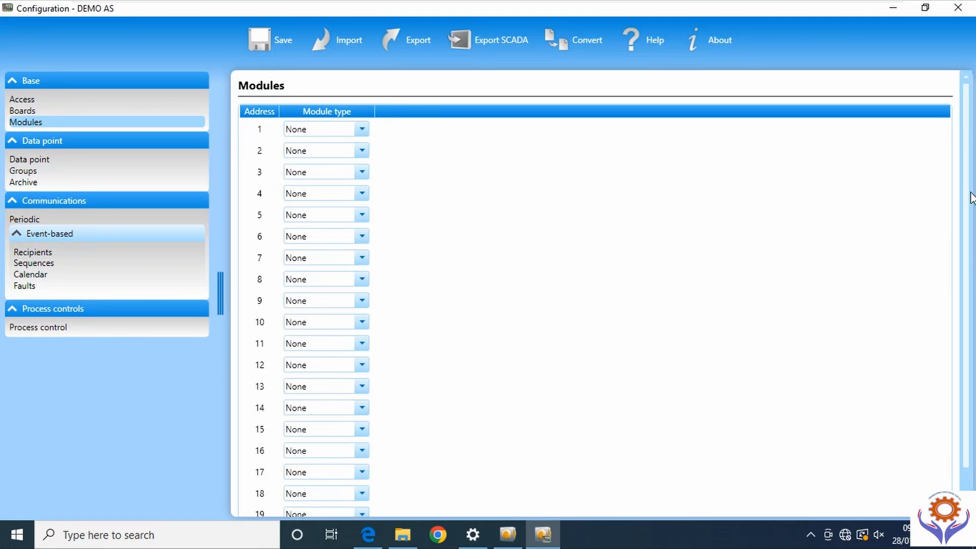
drag(965, 212, 975, 325)
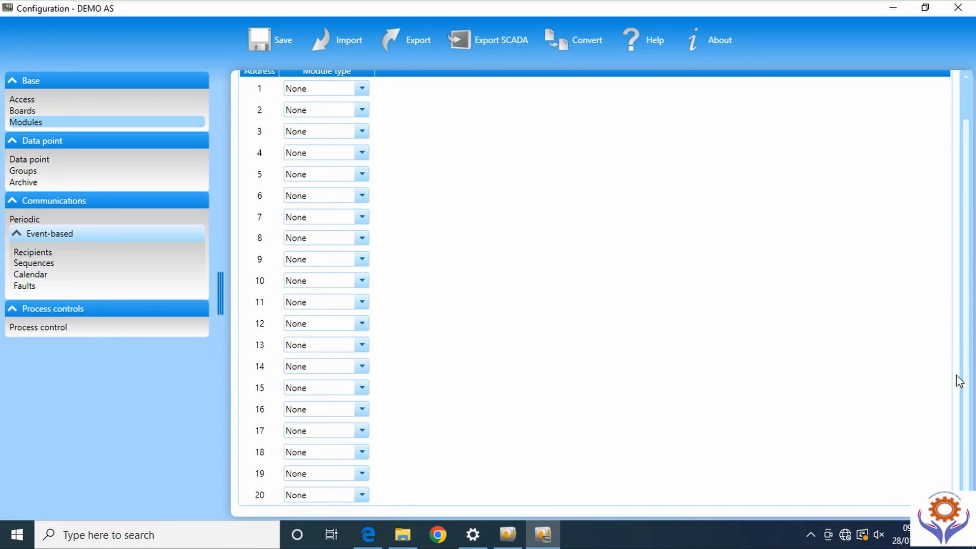
drag(969, 382, 975, 232)
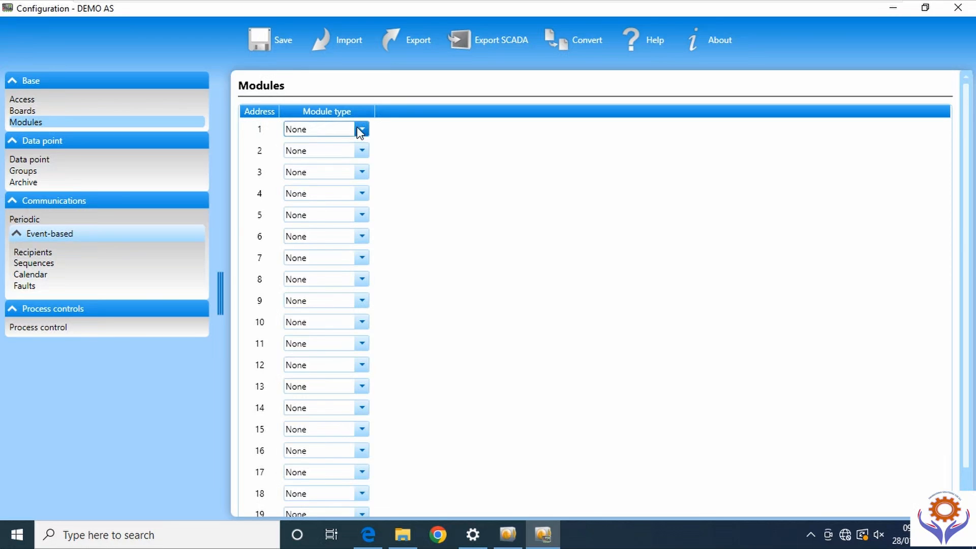
click(28, 111)
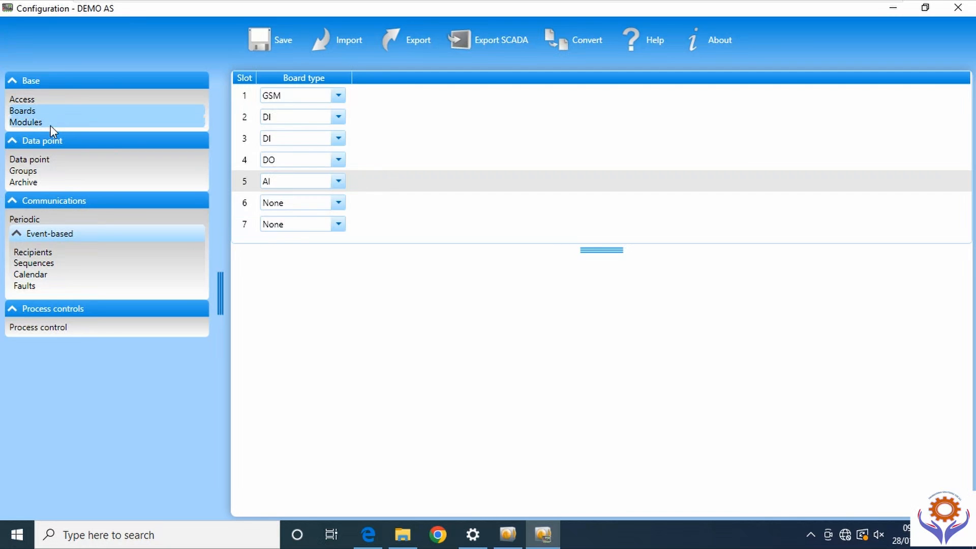
click(35, 121)
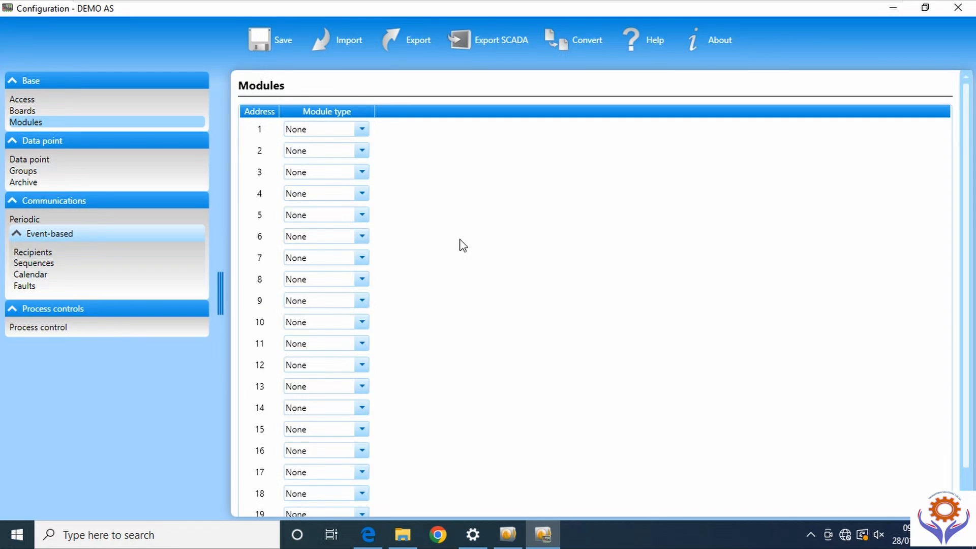
click(362, 129)
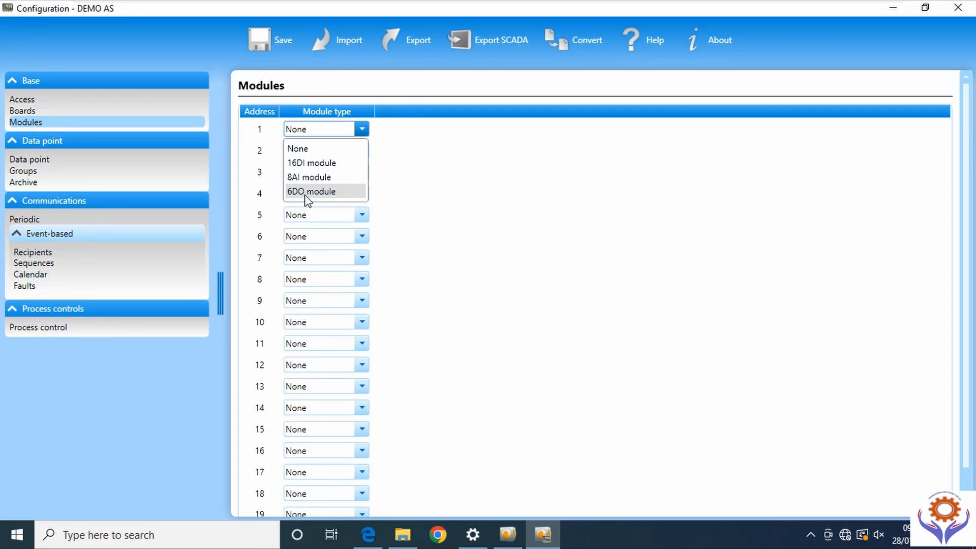
click(497, 197)
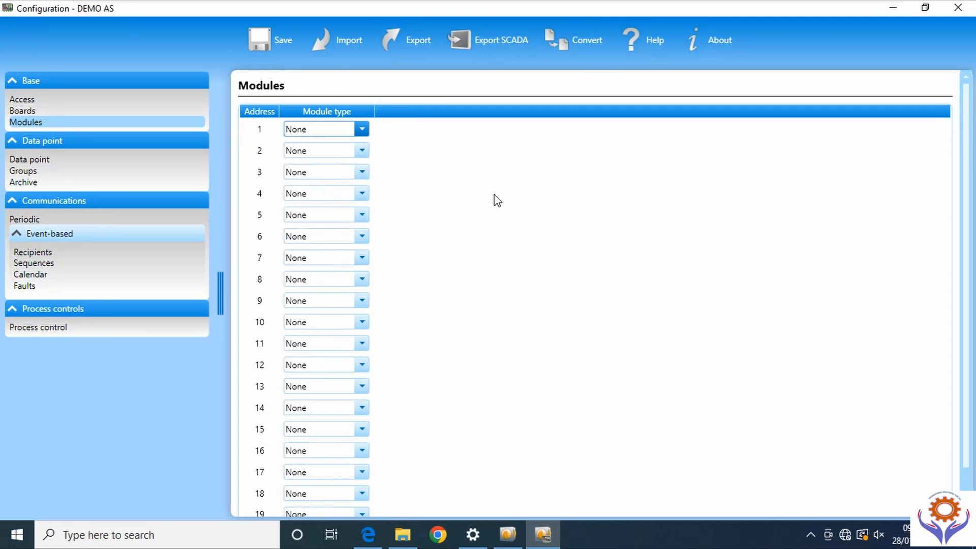
click(362, 129)
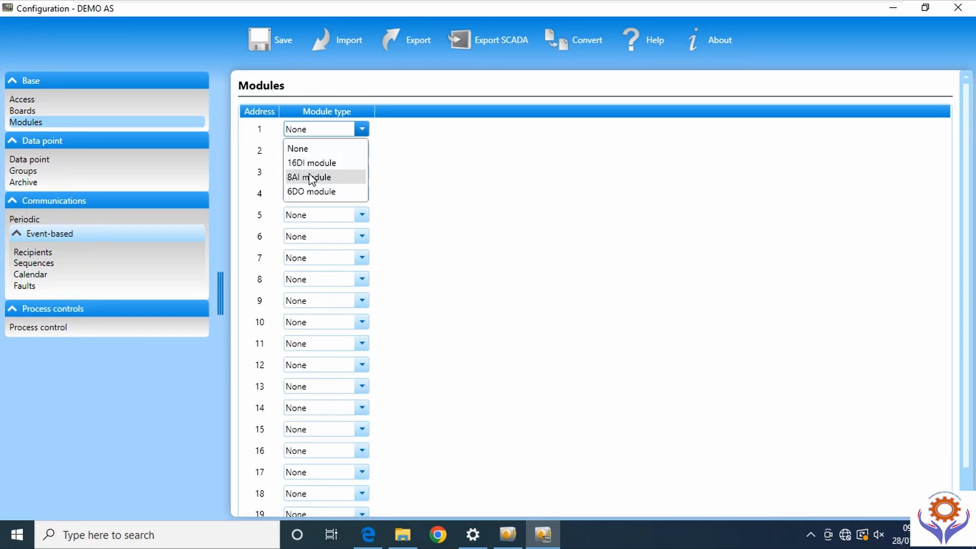
- Leave board slot 6 at None, then set address 1 to a 16DI module
click(29, 109)
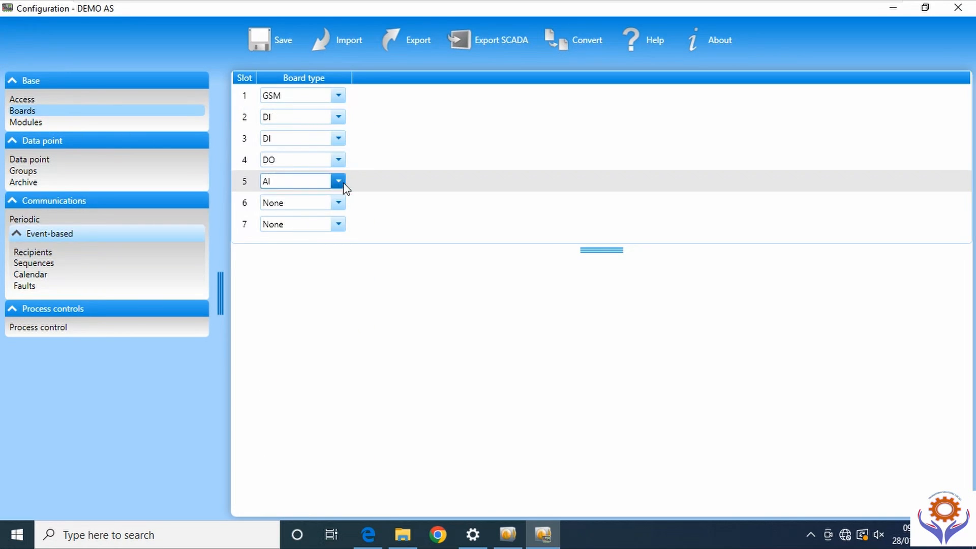
click(338, 203)
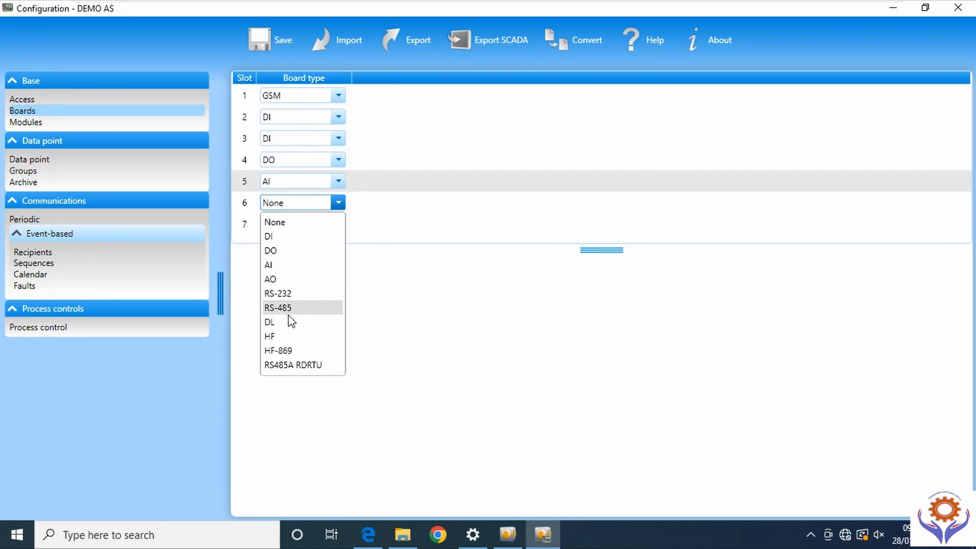
click(453, 192)
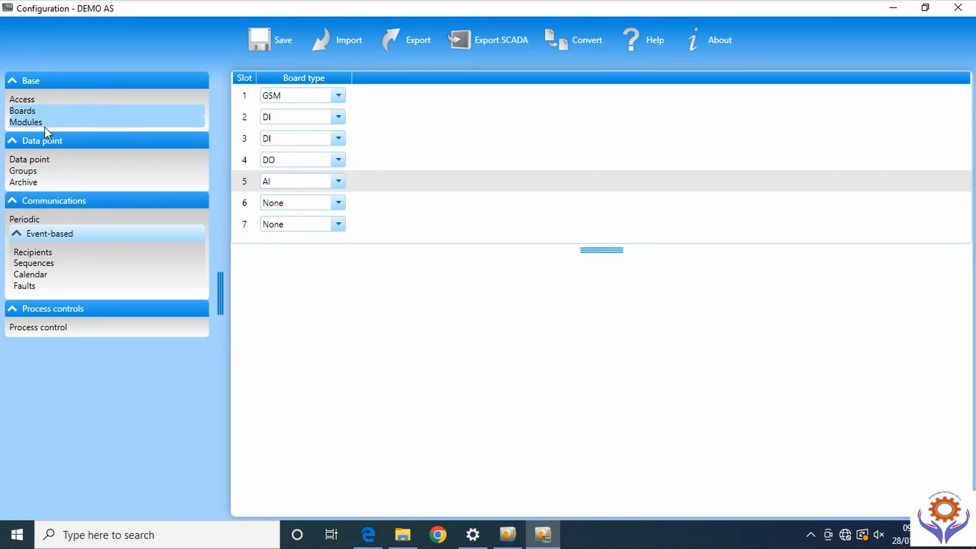
click(29, 123)
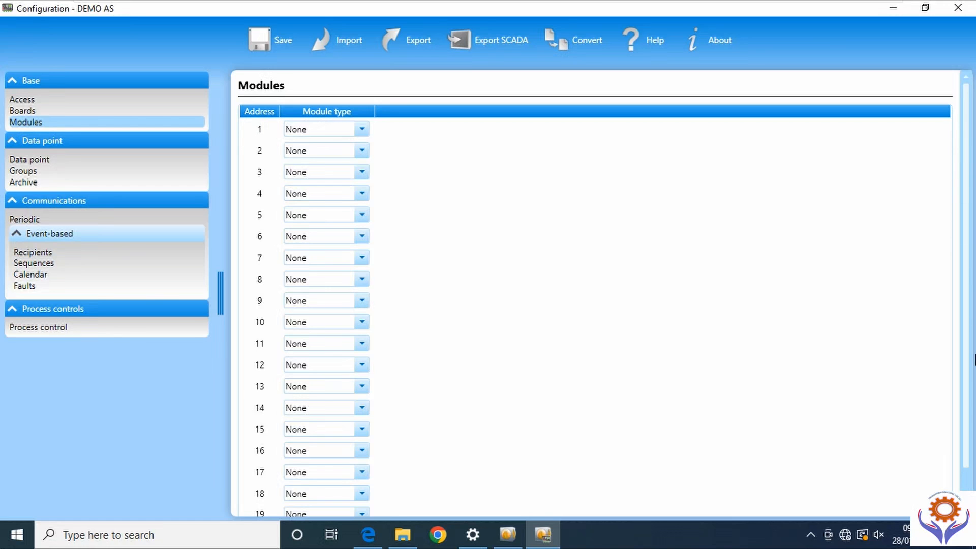
scroll(969, 470, down, 2)
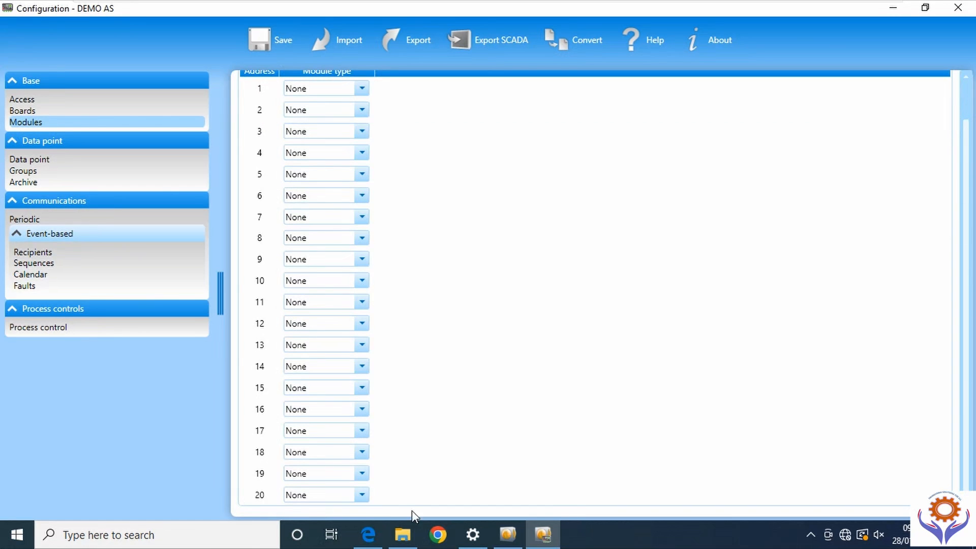
scroll(968, 192, up, 2)
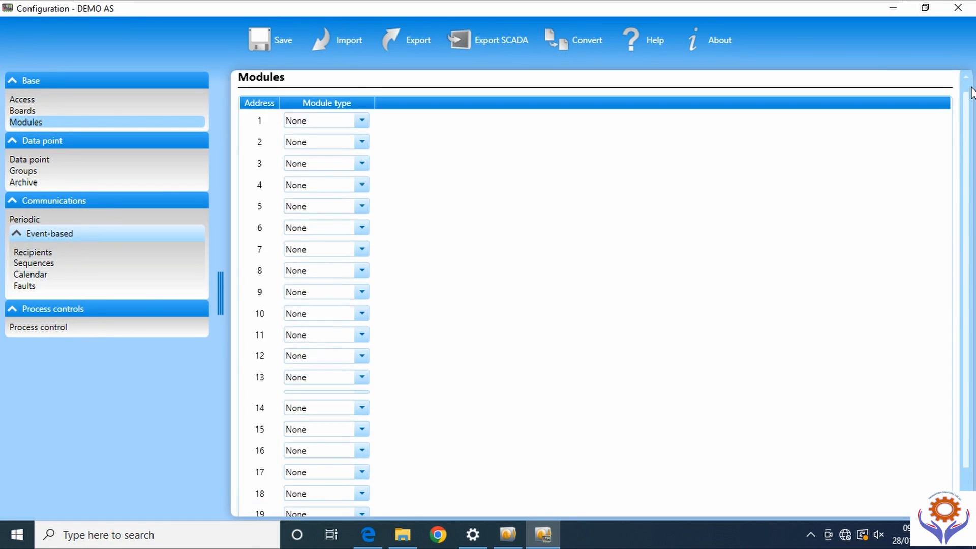
click(362, 129)
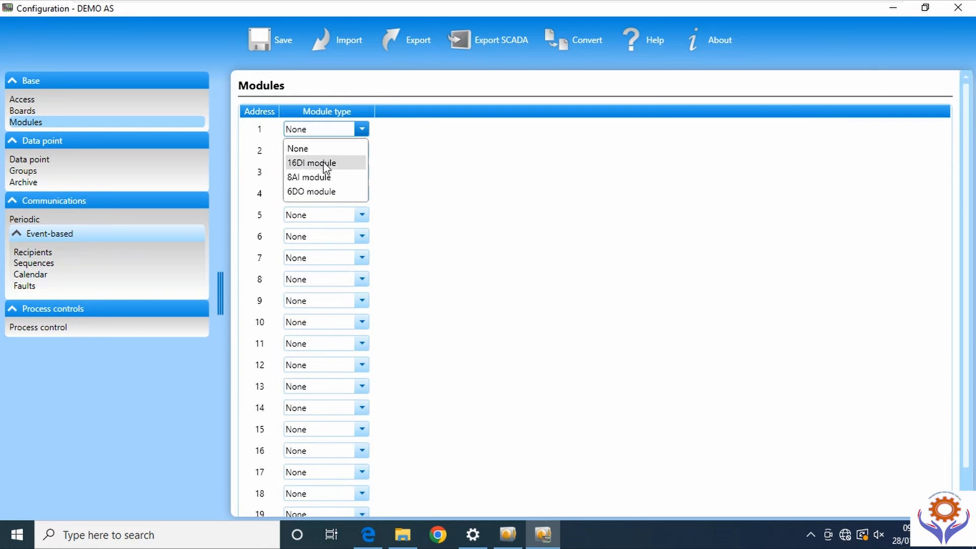
click(336, 162)
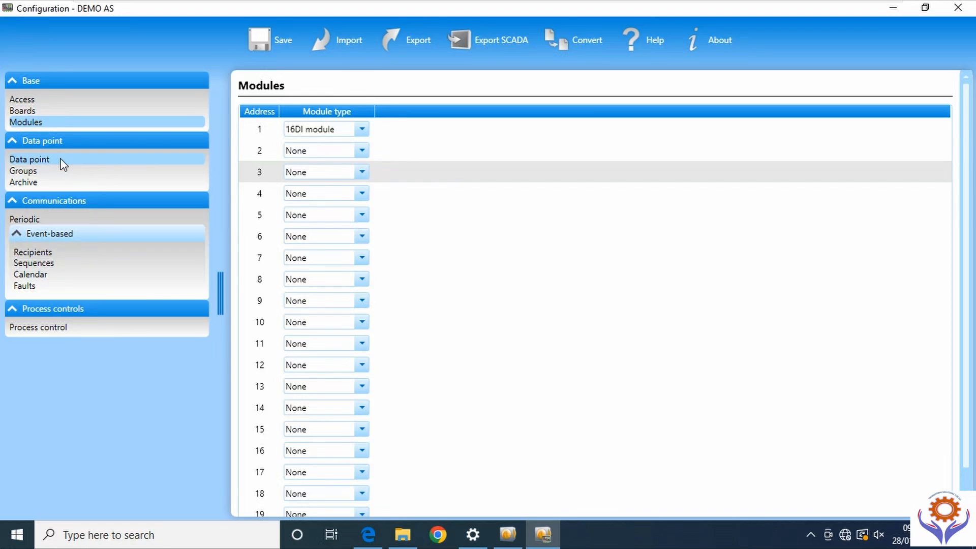
- Open the Data point table and scroll across its columns
click(28, 159)
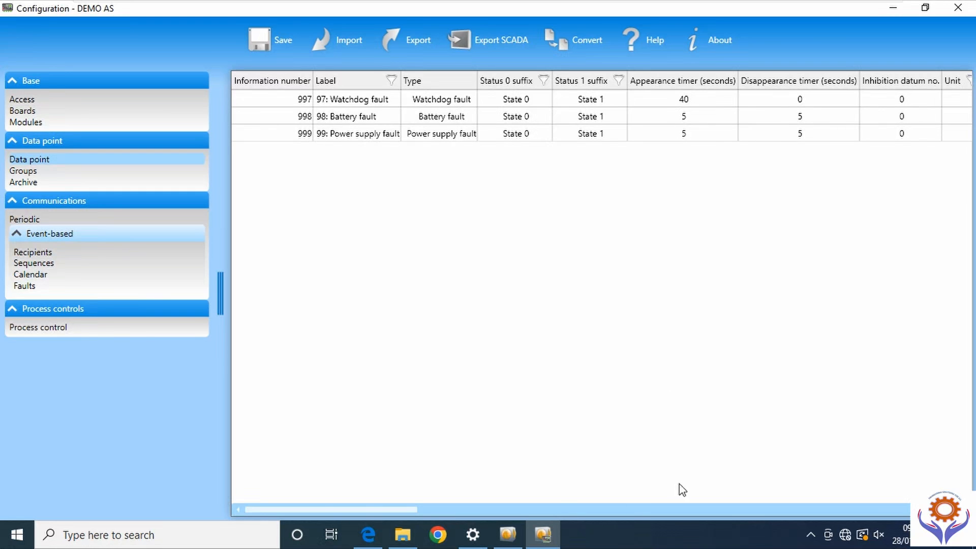
drag(387, 514, 941, 509)
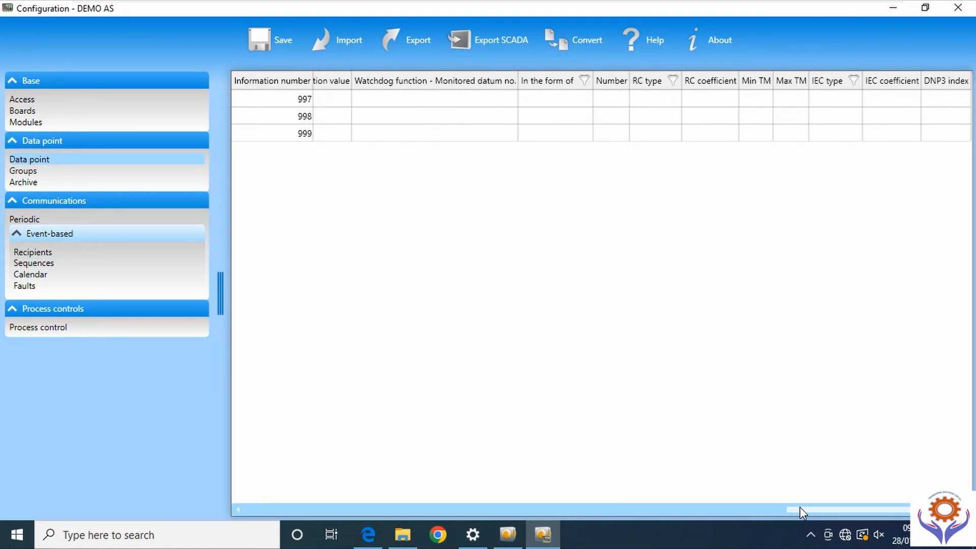
drag(801, 507, 244, 511)
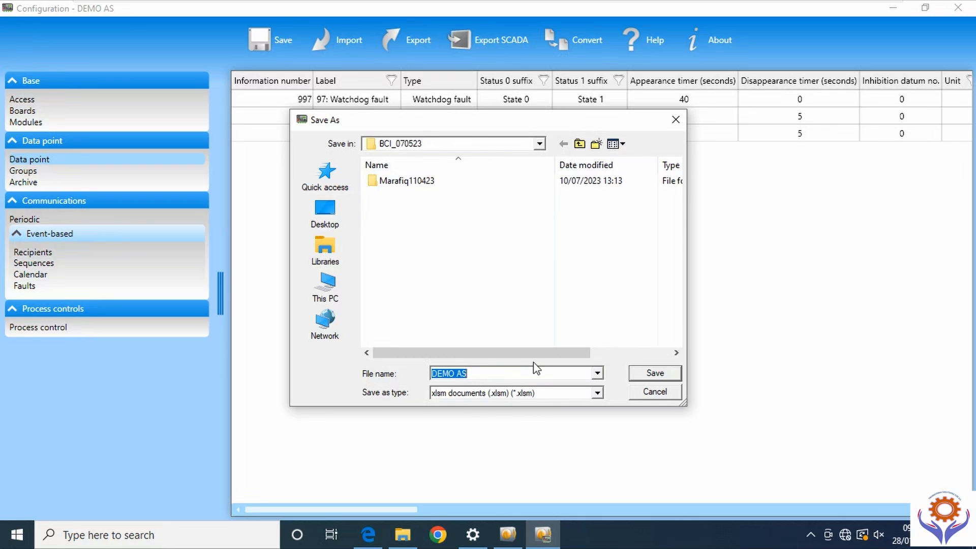
- Save the DEMO AS export to the Desktop, acknowledge Export complete, and minimise the configuration window
click(328, 214)
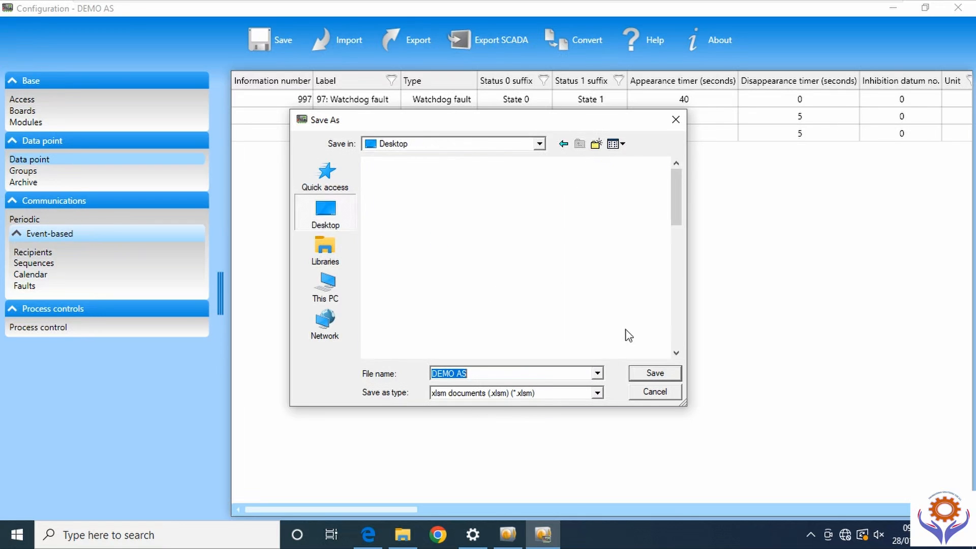
click(652, 373)
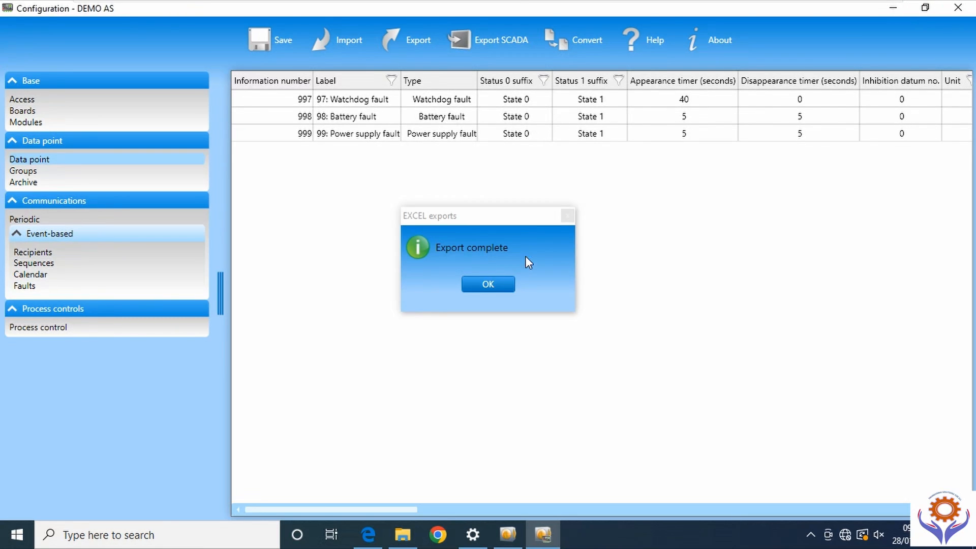
click(493, 285)
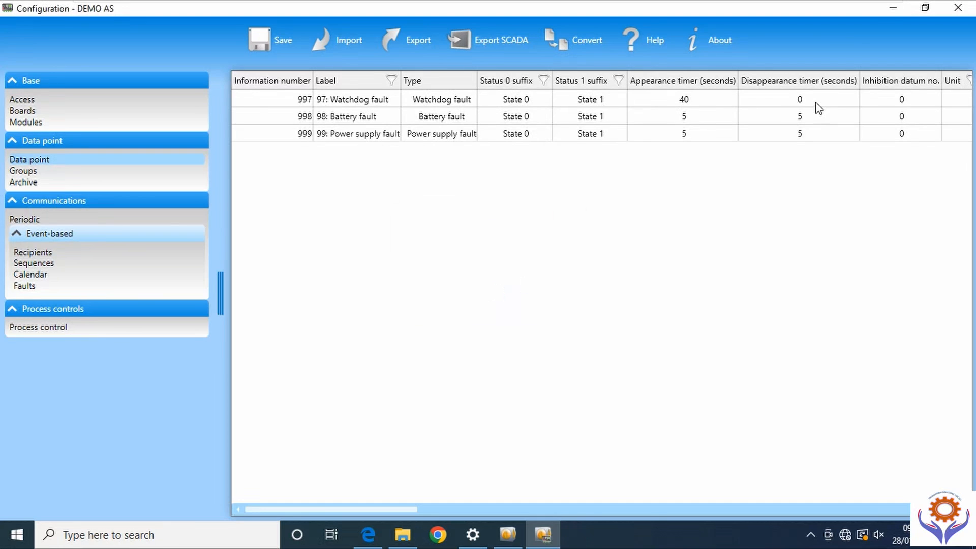
click(893, 9)
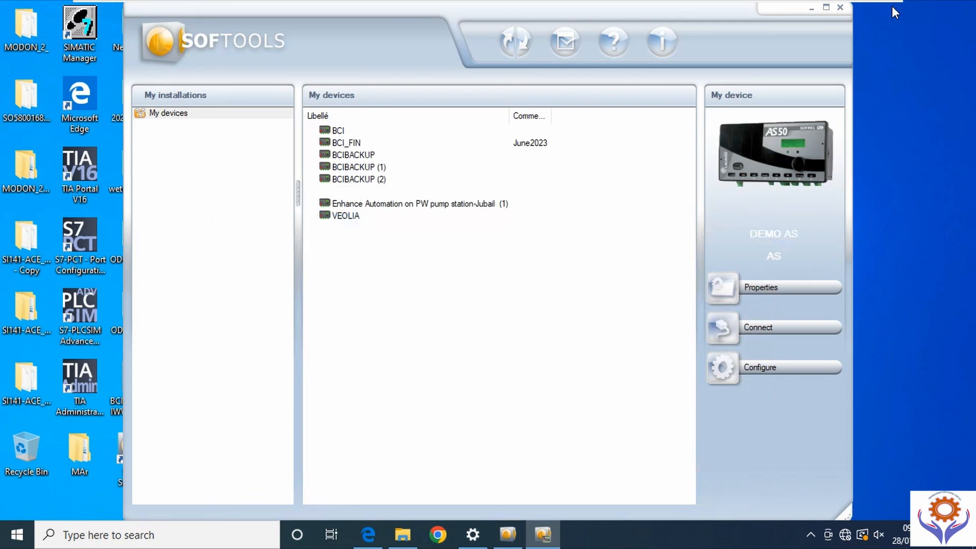
- Open the DEMO AS workbook from the desktop and maximise Excel
click(811, 7)
click(663, 182)
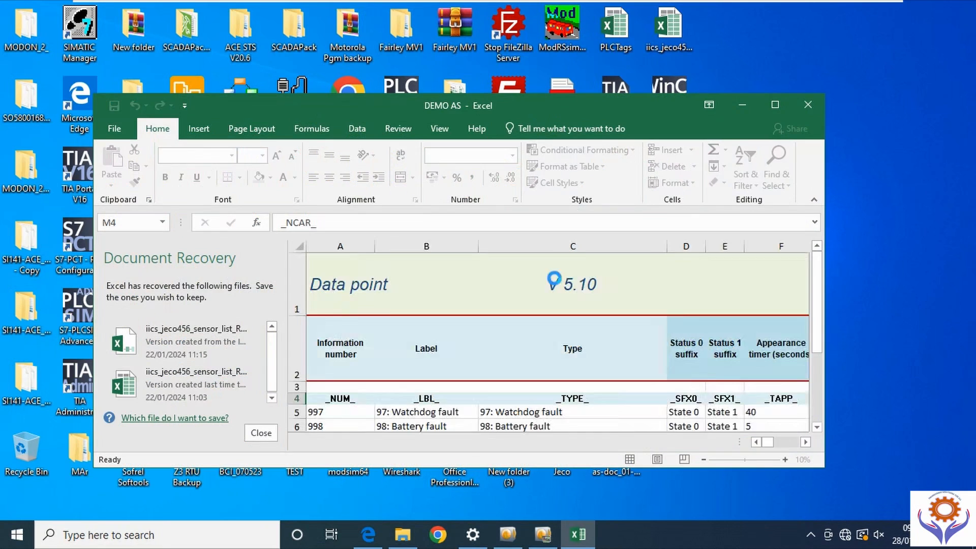
click(775, 106)
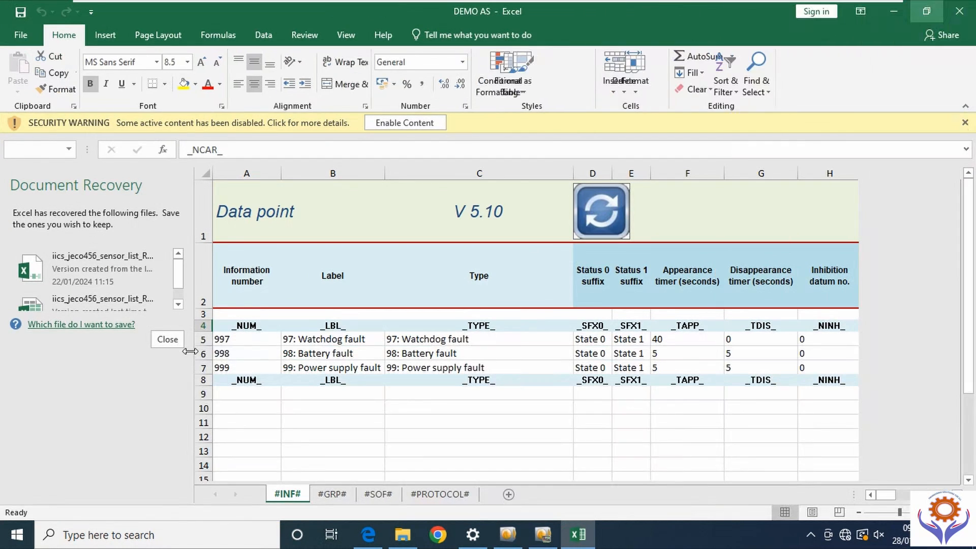
- Discard the recovered files, enable the workbook's content, then minimise Excel
click(167, 486)
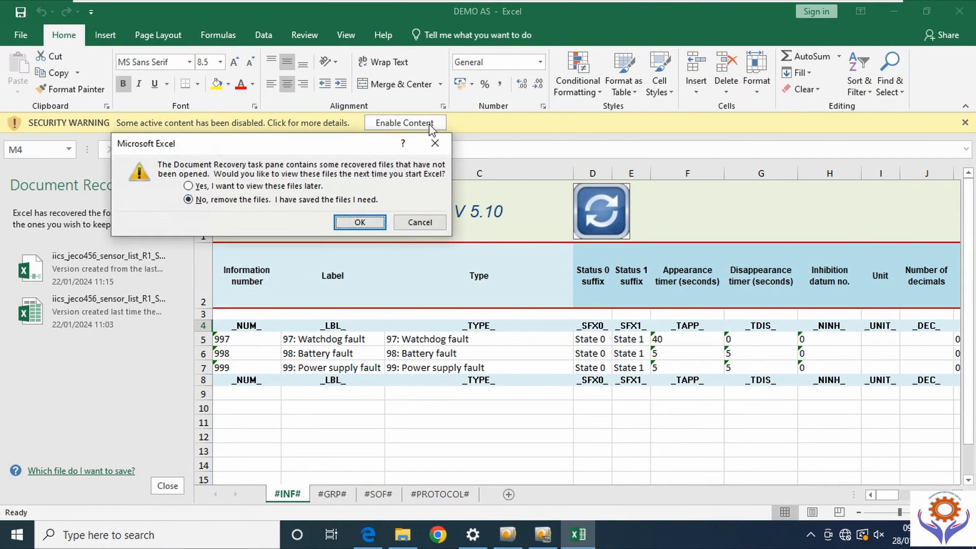
click(360, 222)
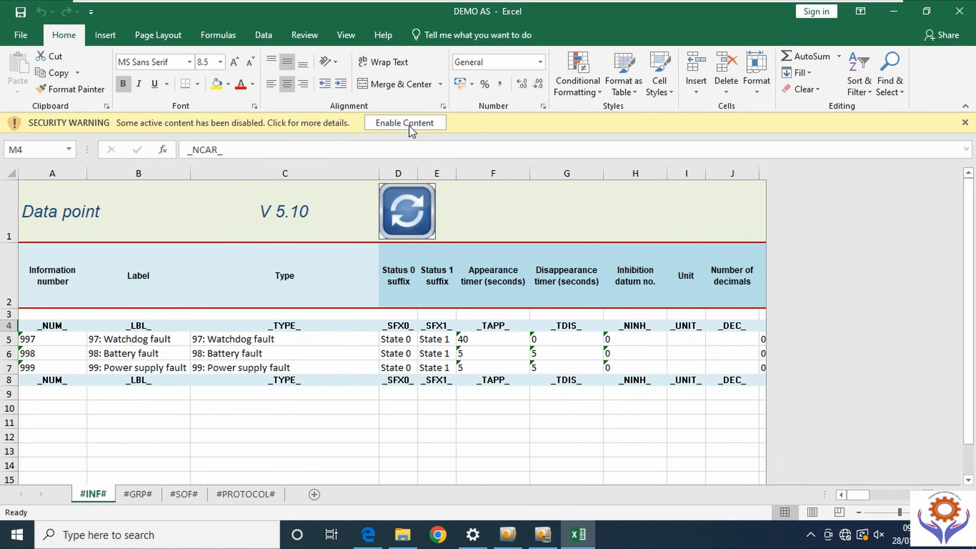
click(408, 126)
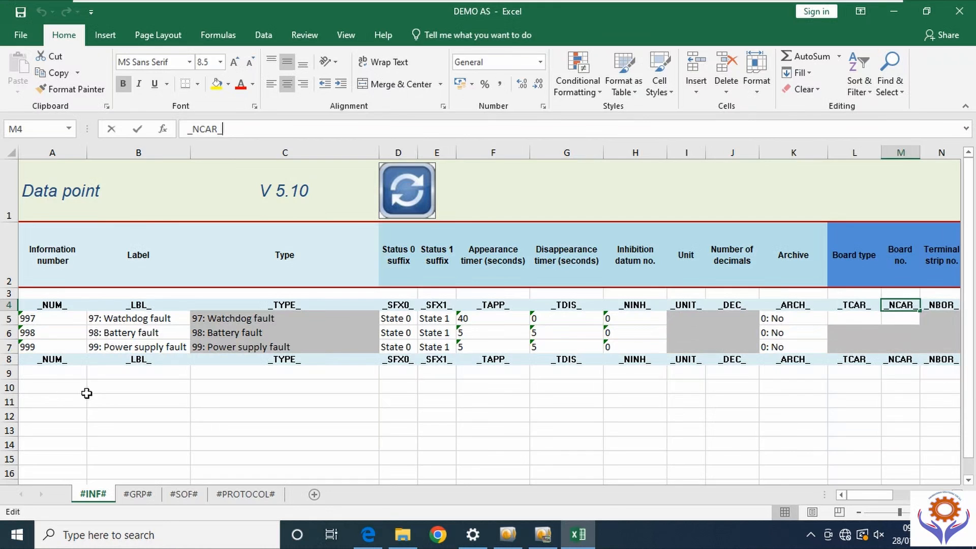
click(87, 393)
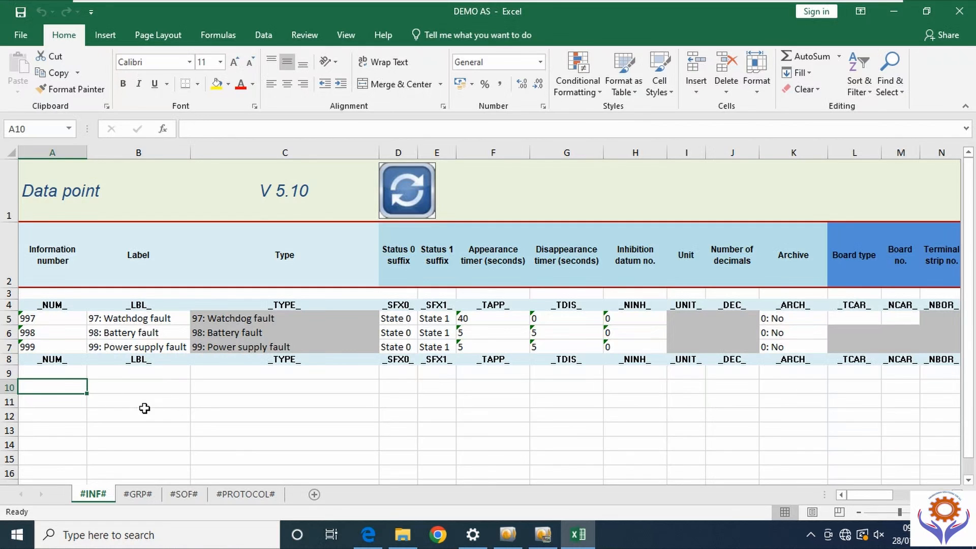
click(405, 415)
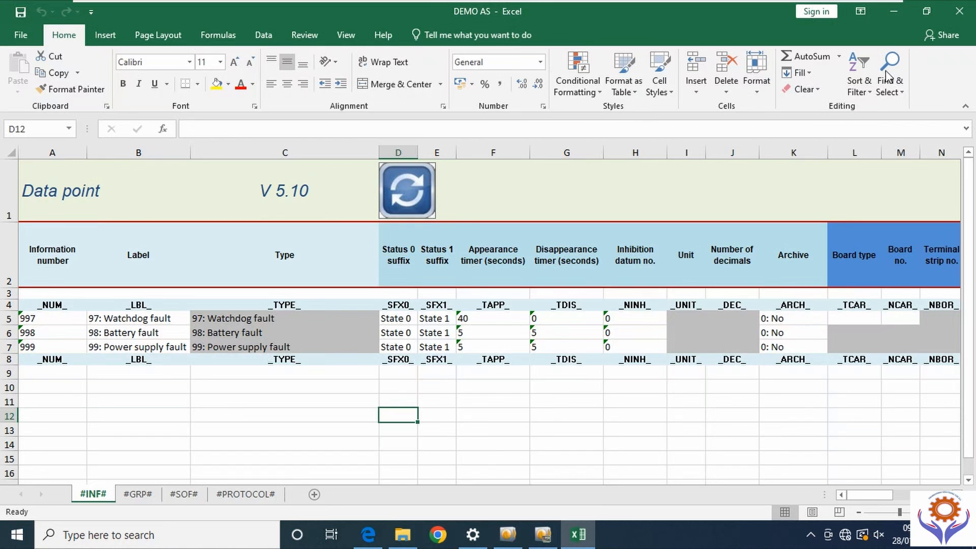
click(893, 12)
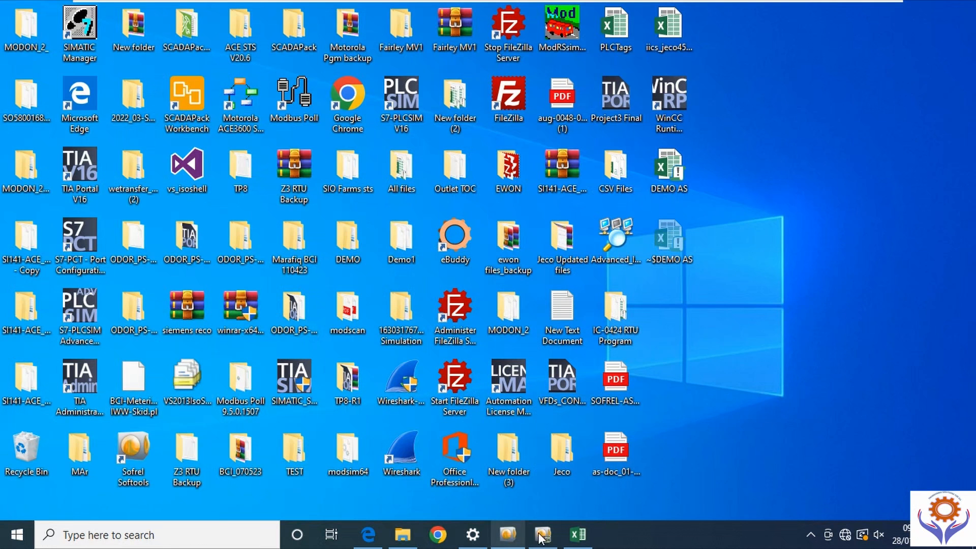
- Restore the DEMO AS configuration and try saving it, dismissing the Save failed message
click(551, 540)
click(261, 44)
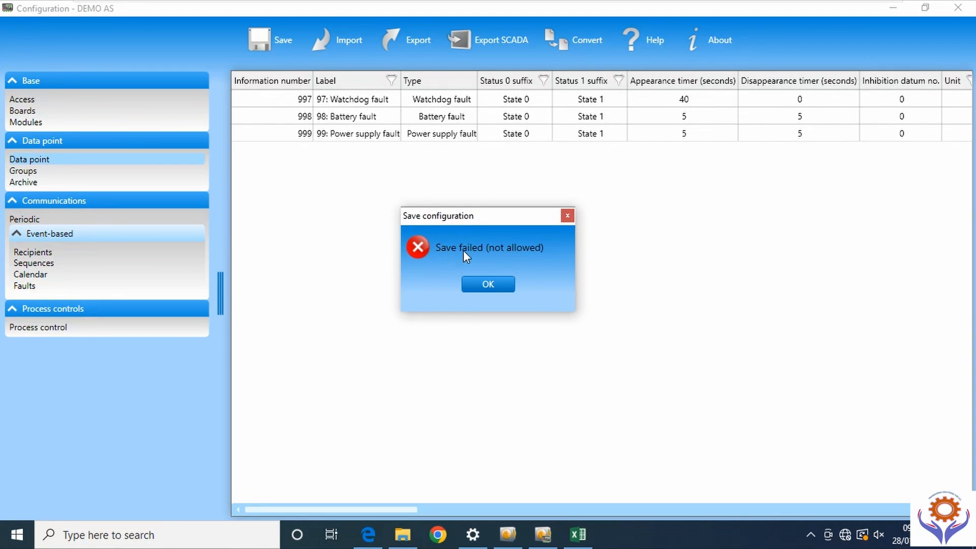
click(487, 284)
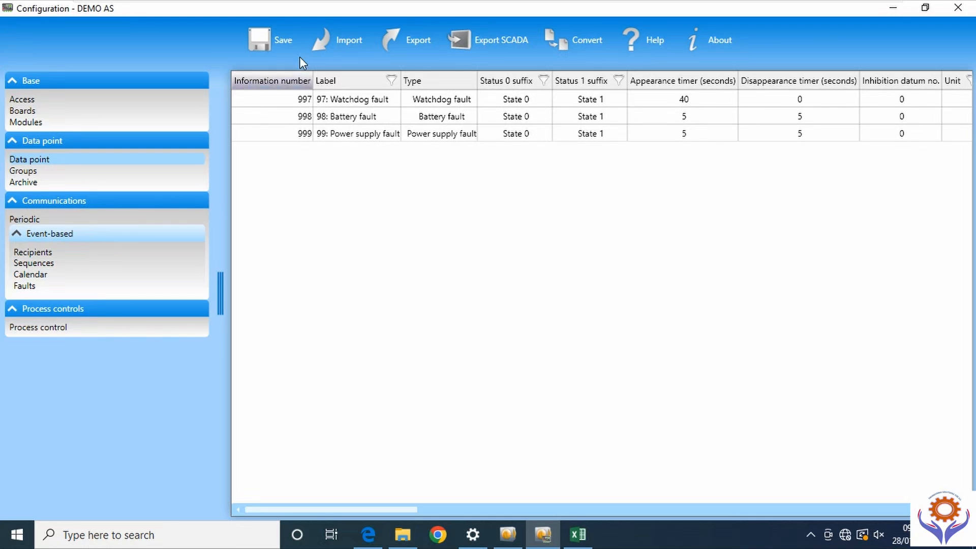
- Bring the DEMO AS workbook back up and select row 5 on the #INF# sheet
click(894, 7)
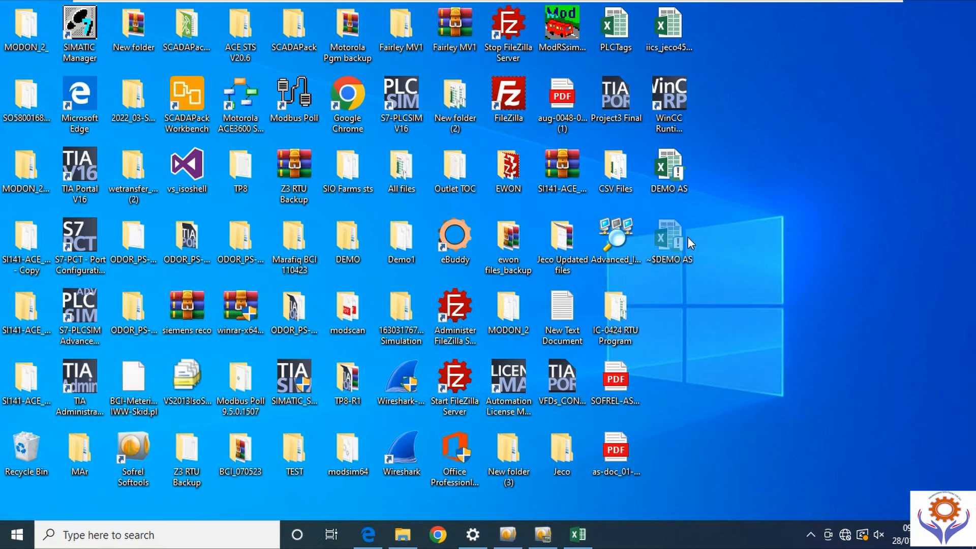
click(669, 176)
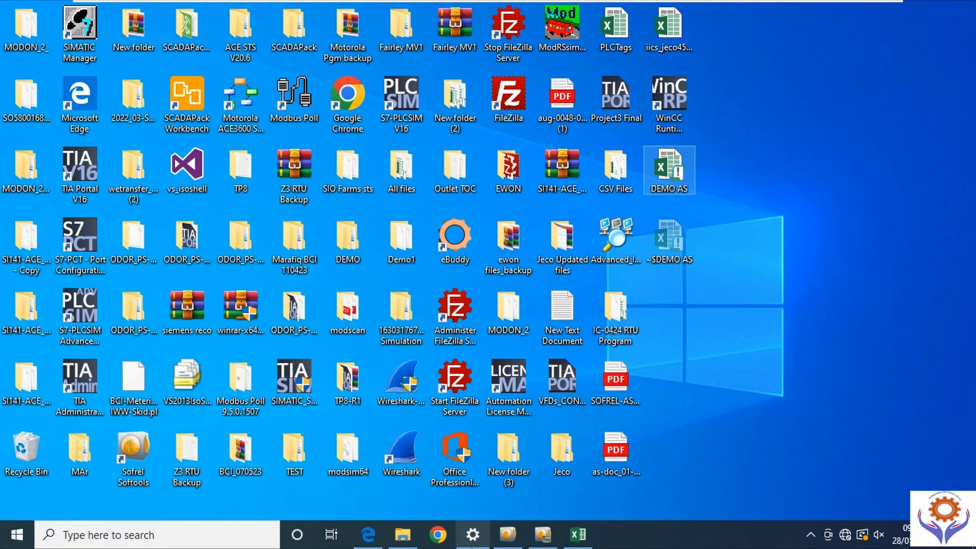
click(579, 535)
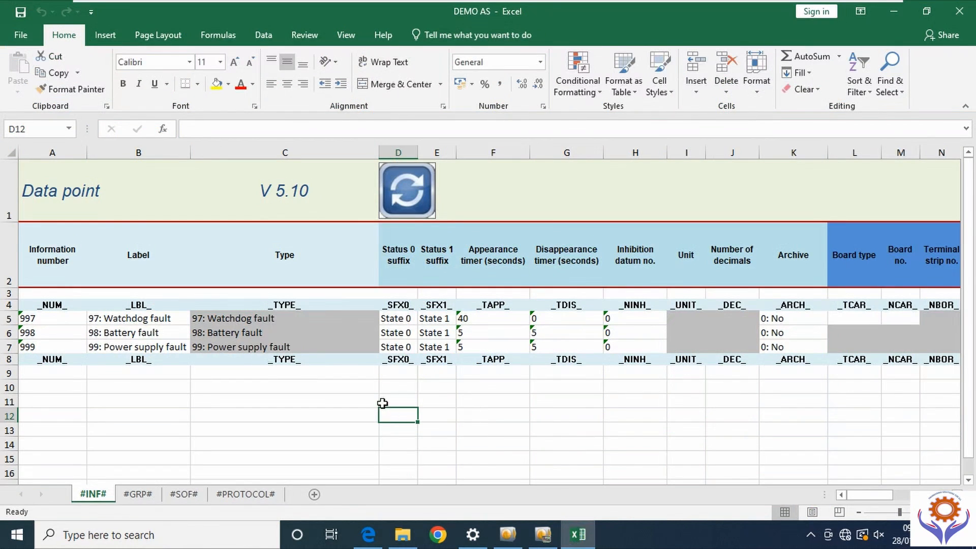
click(5, 319)
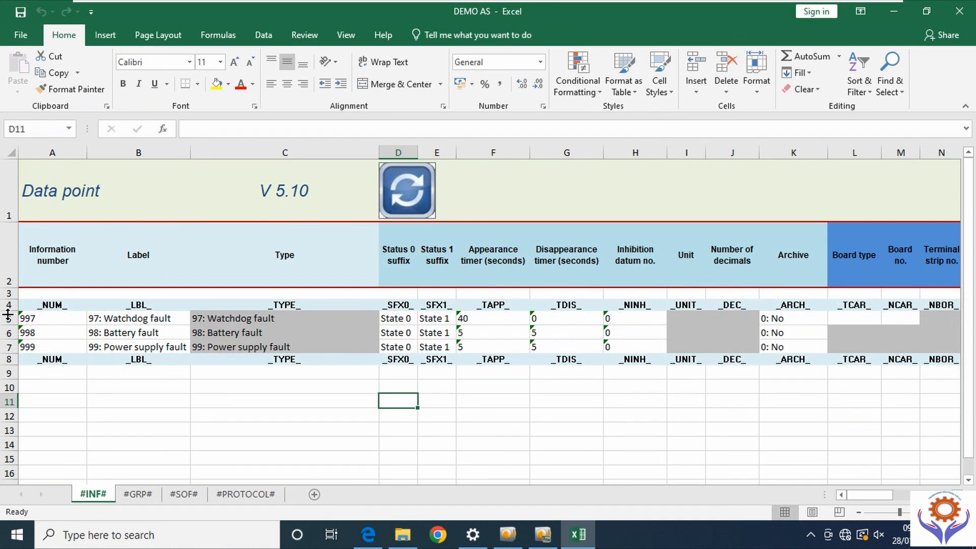
right_click(5, 318)
click(5, 319)
click(11, 319)
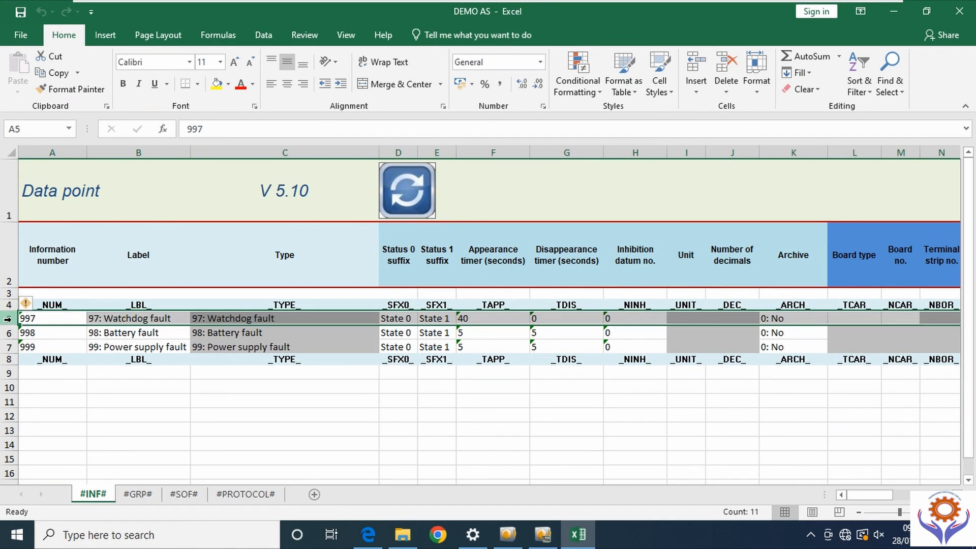
right_click(12, 321)
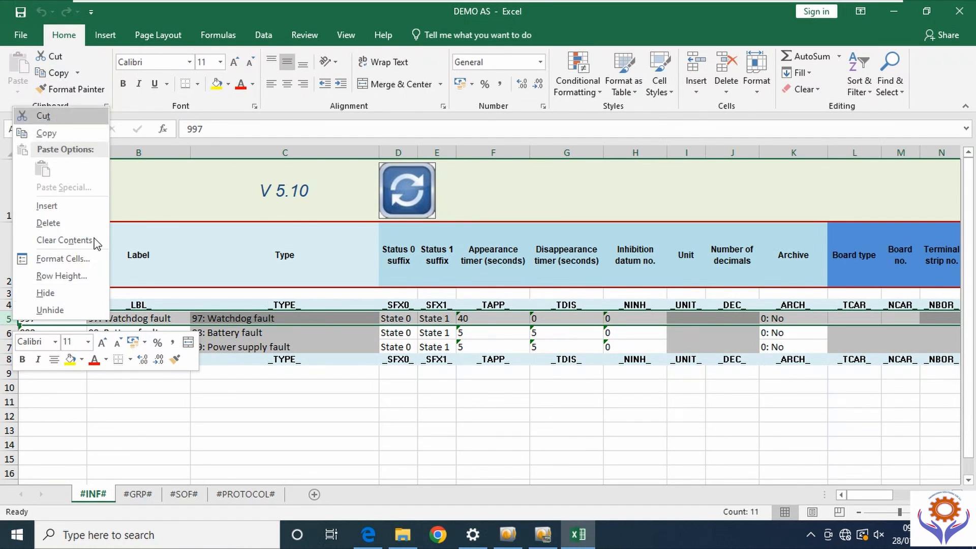
key(Escape)
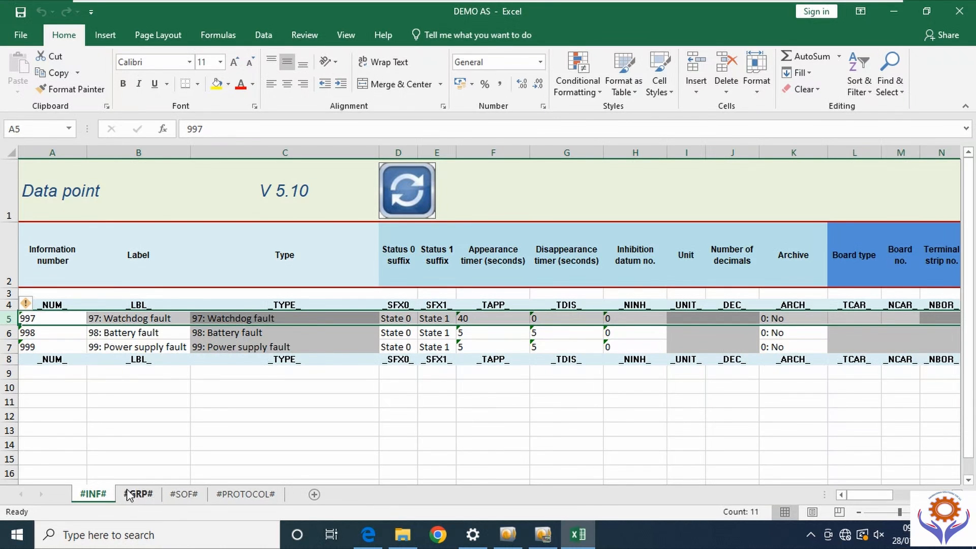
- Look through the #GRP#, #SOF# and #PROTOCOL# sheets, then insert a blank row 5 on #INF#
click(139, 496)
click(184, 494)
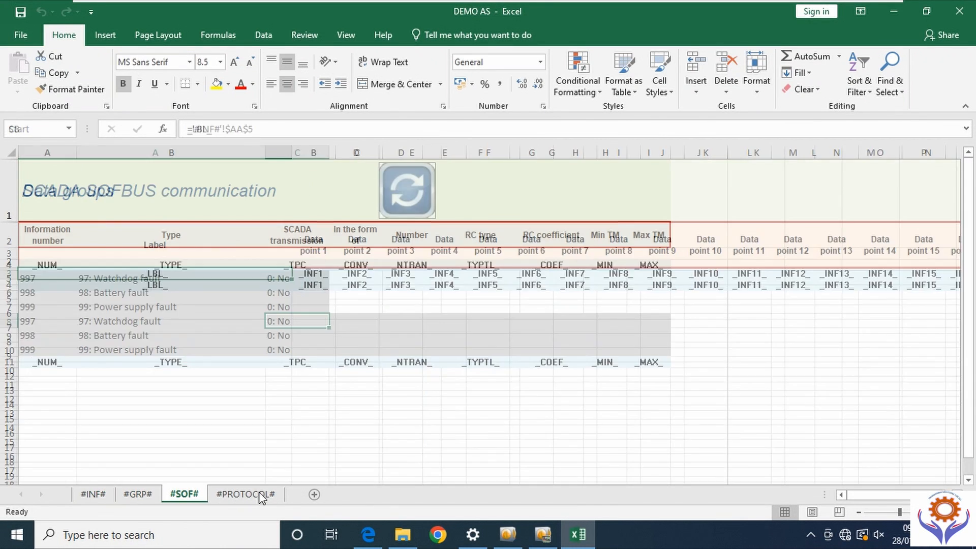
click(247, 494)
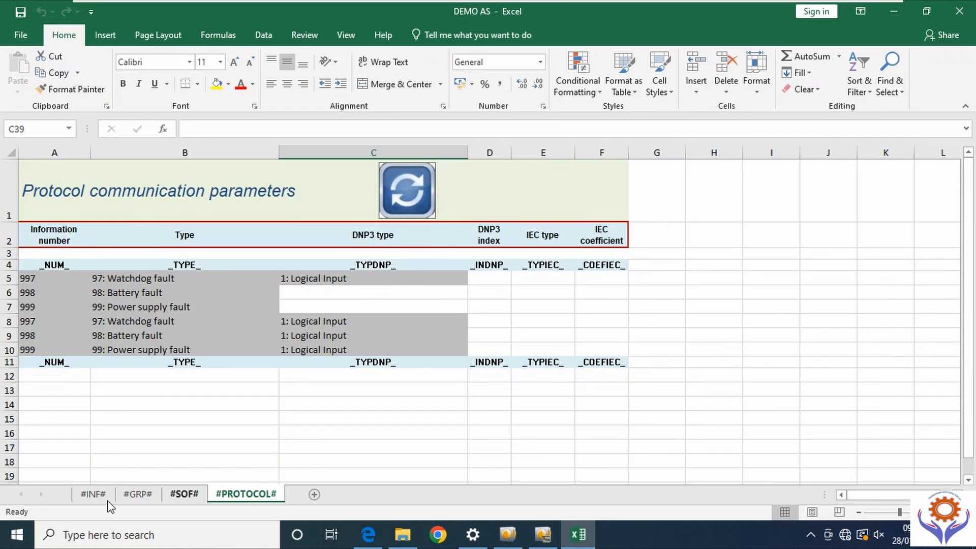
click(93, 494)
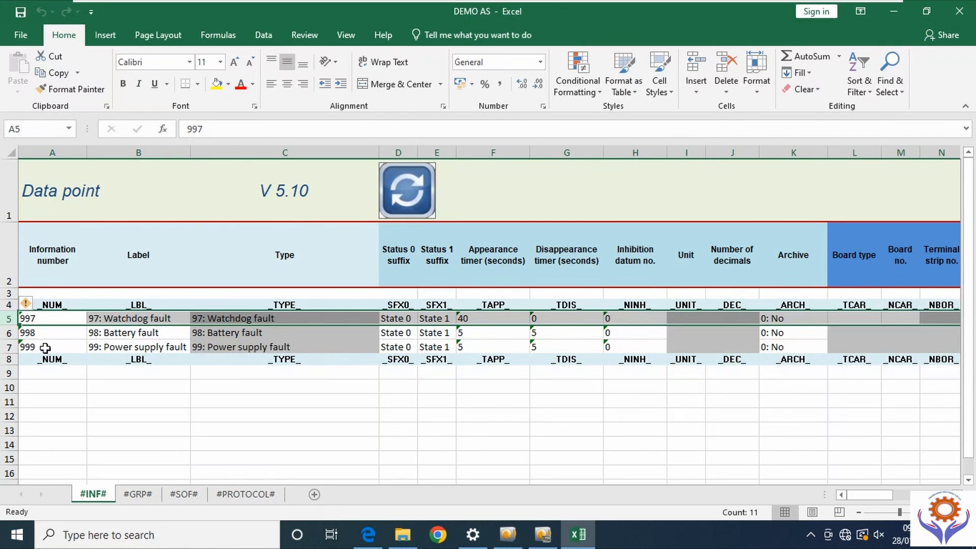
right_click(8, 319)
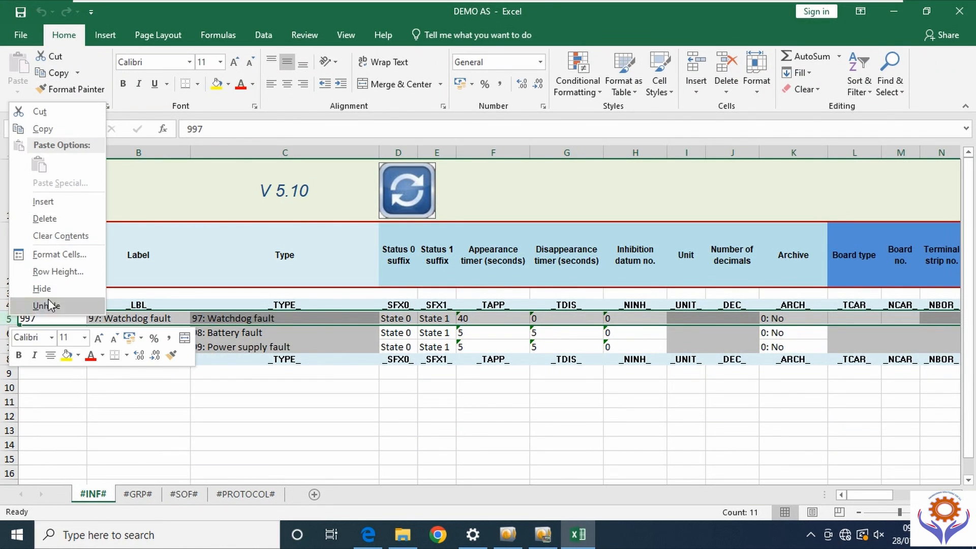
click(62, 204)
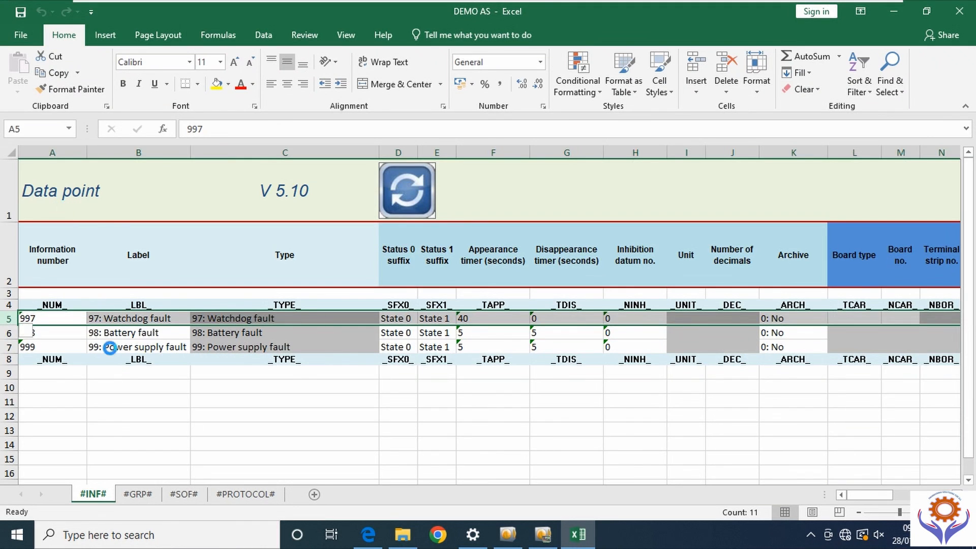
click(111, 415)
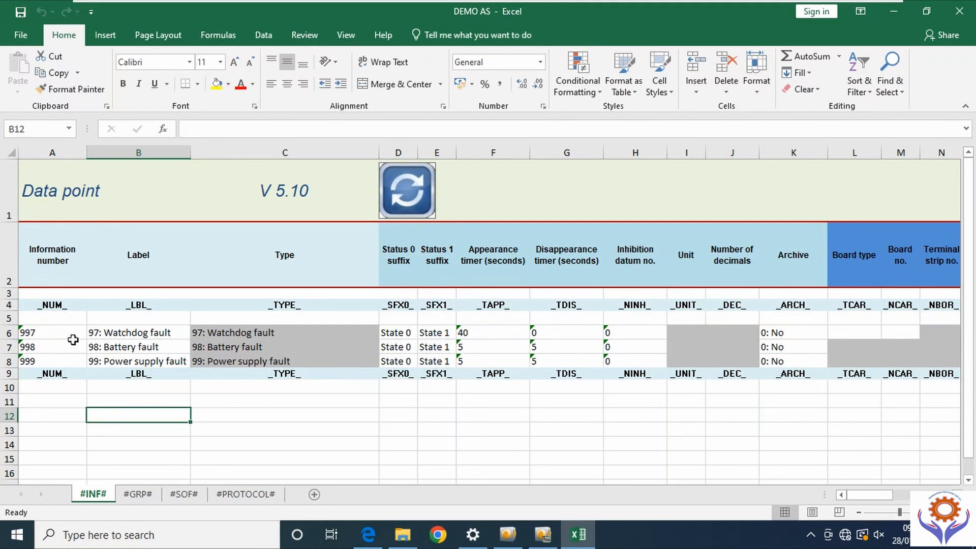
- Enter information number 1 in A5 and the label PUMP_RUN in B5
click(56, 321)
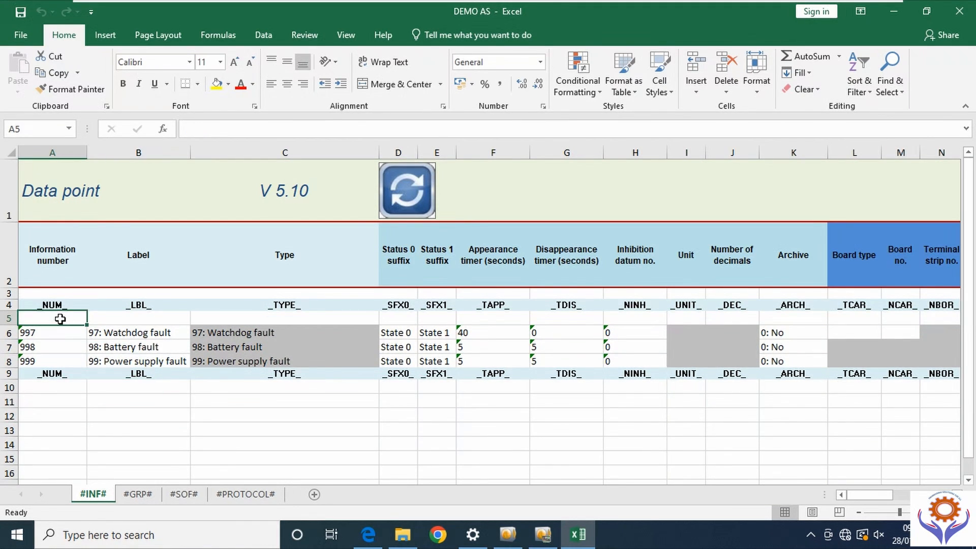
text(1)
click(140, 316)
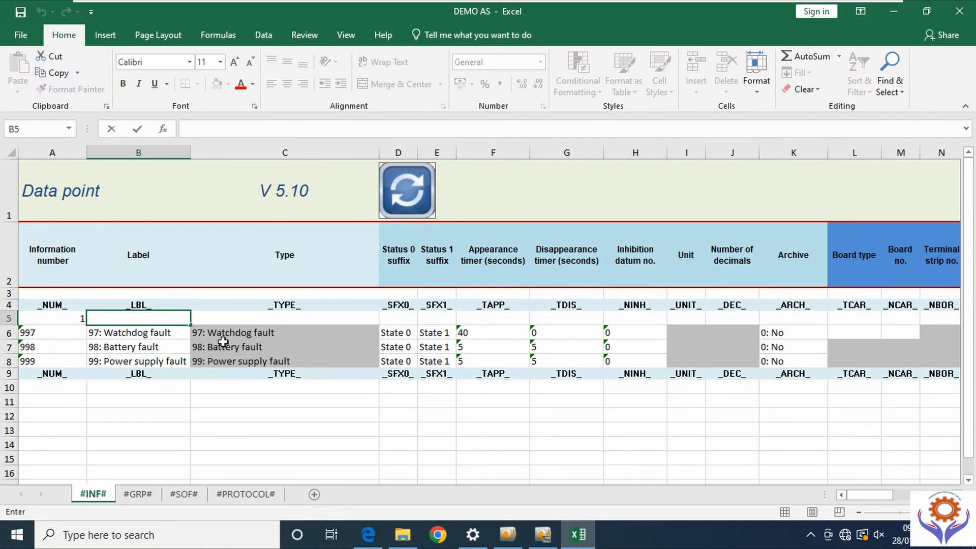
click(238, 431)
double_click(339, 320)
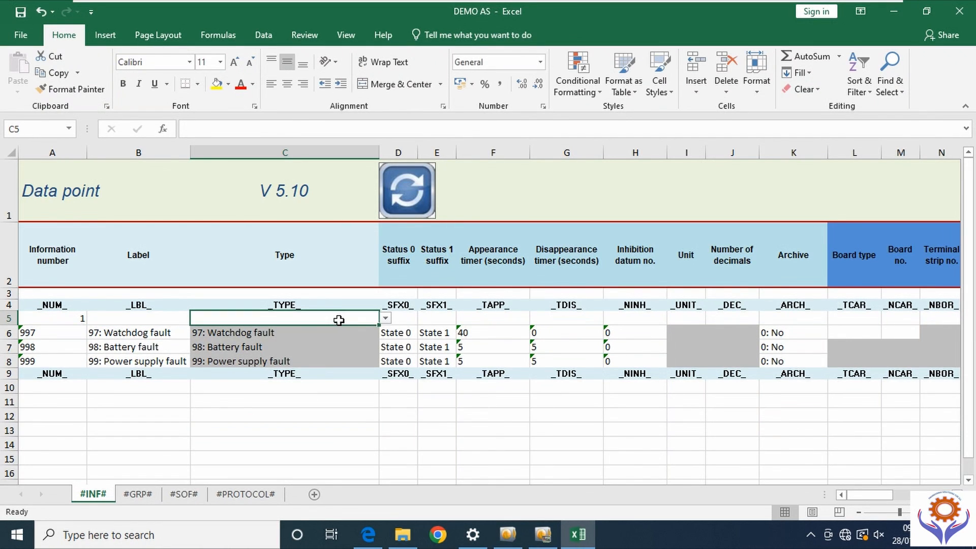
click(385, 318)
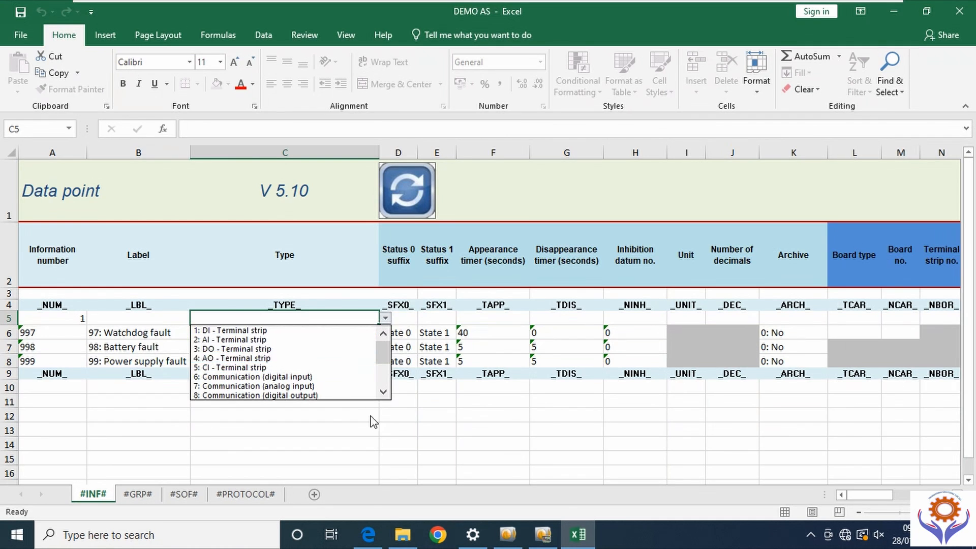
key(Escape)
double_click(121, 320)
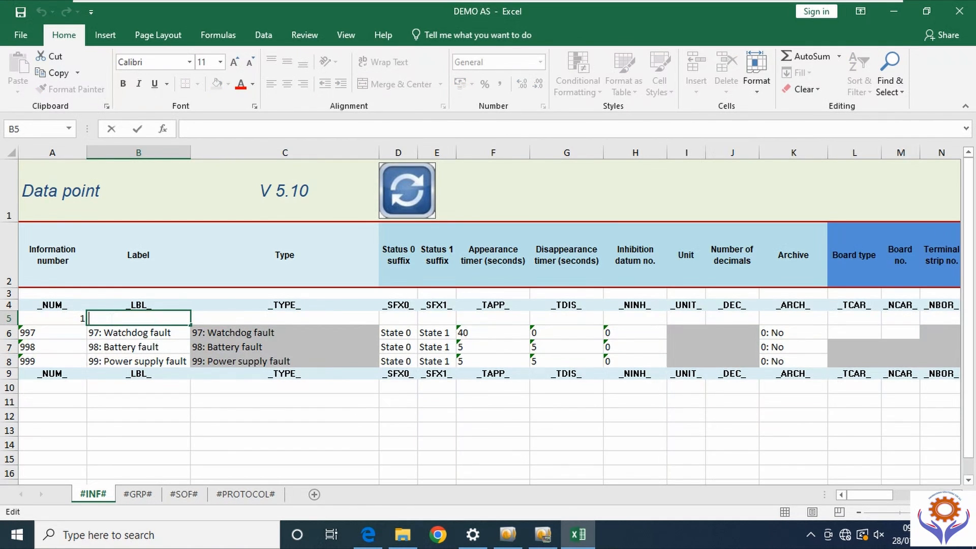
text(DI)
text(PUMP_RUN)
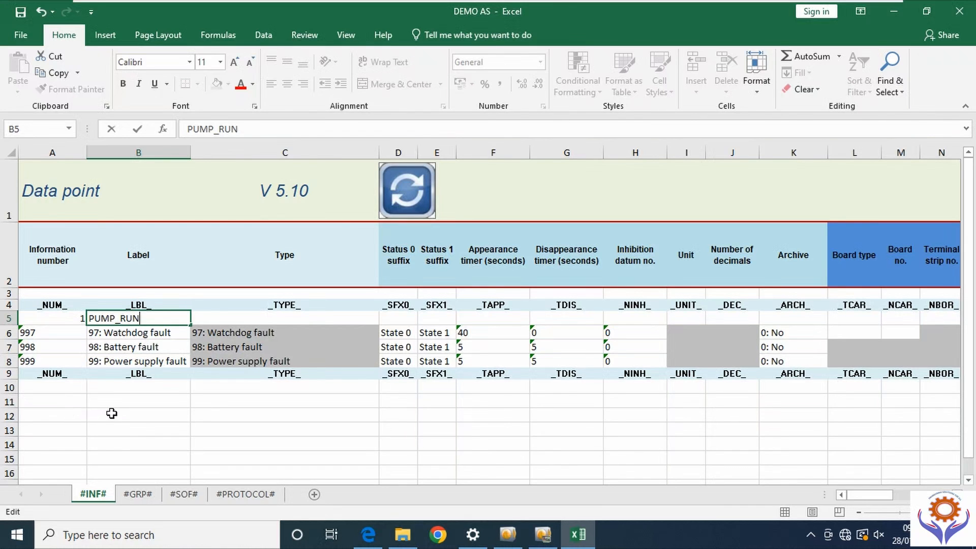
click(109, 413)
- Set the C5 type to 1: DI - Terminal strip from its dropdown list
click(366, 319)
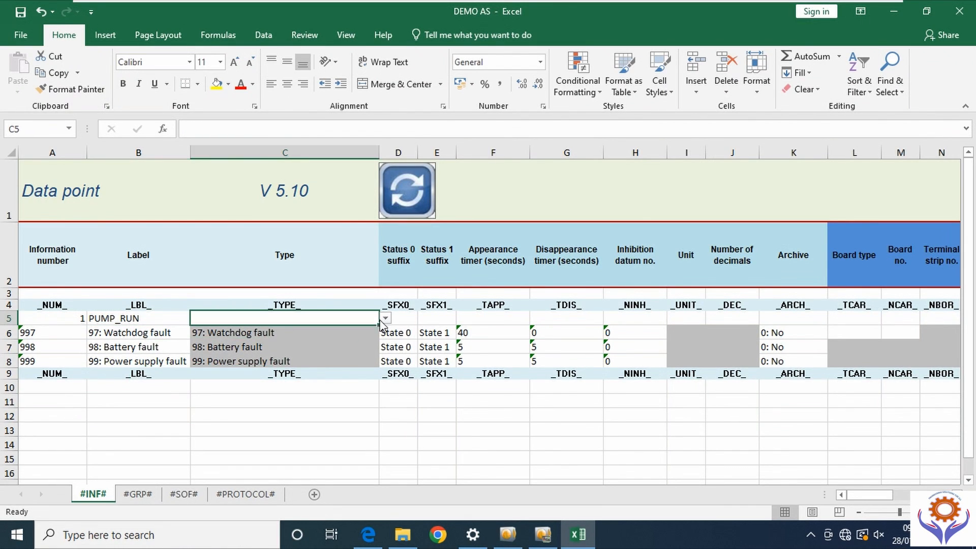
click(385, 318)
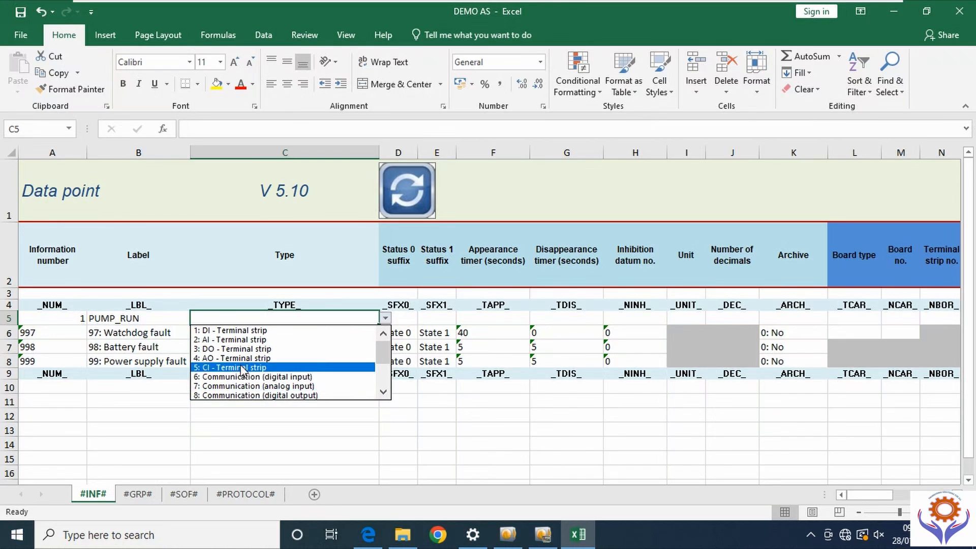
click(383, 393)
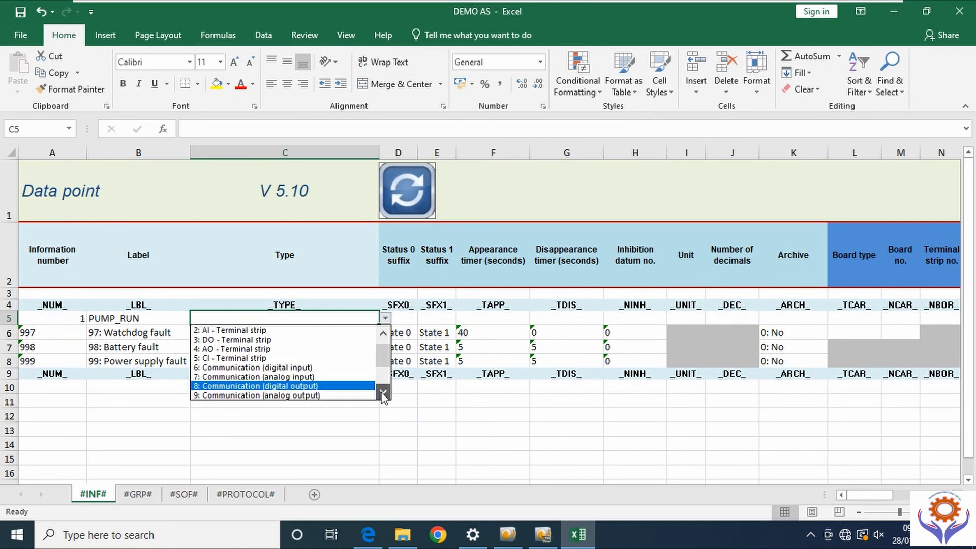
click(383, 393)
click(383, 393)
click(384, 394)
click(383, 393)
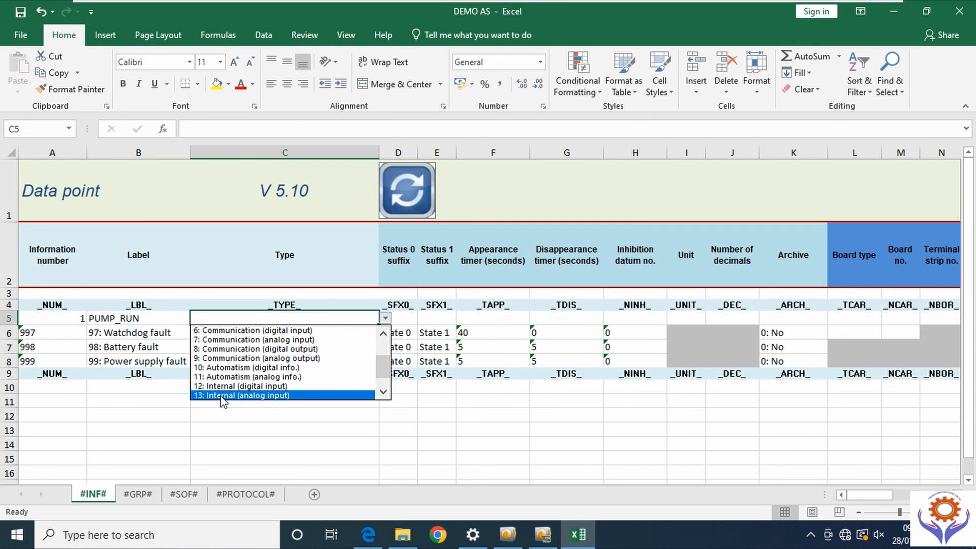
click(382, 391)
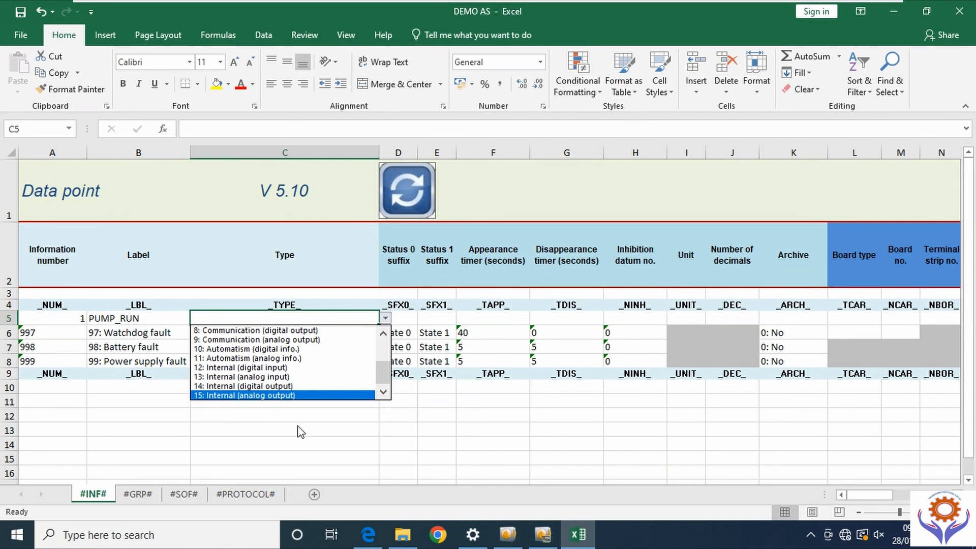
scroll(323, 356, up, 3)
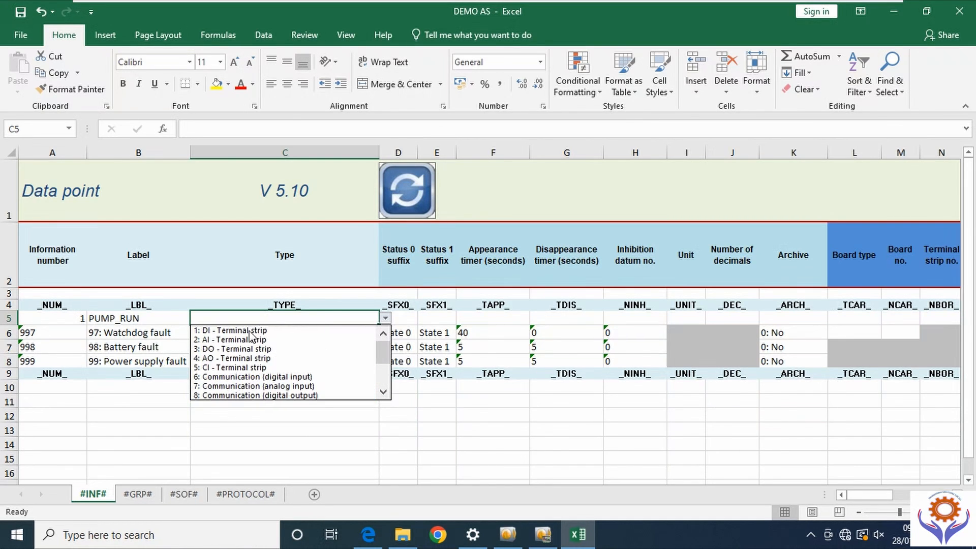
click(249, 332)
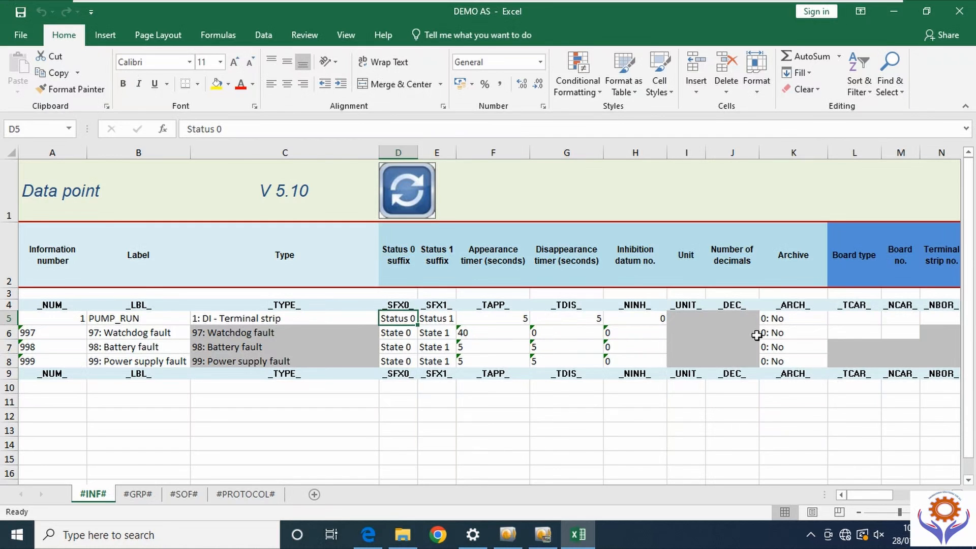
- Set the K5 Archive value to 20: Yes
click(818, 320)
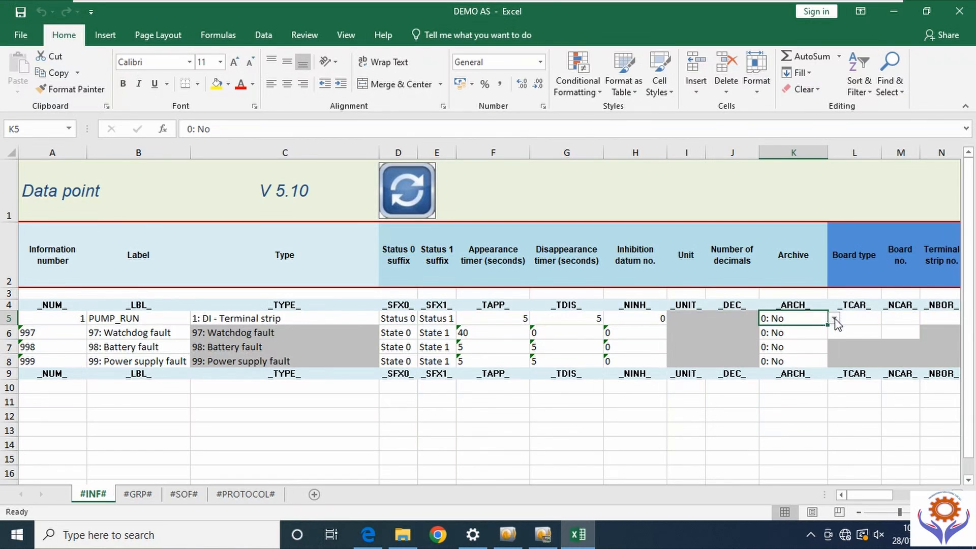
click(834, 319)
click(671, 338)
- Set the L5 Board type to 1: Board
drag(870, 501, 896, 499)
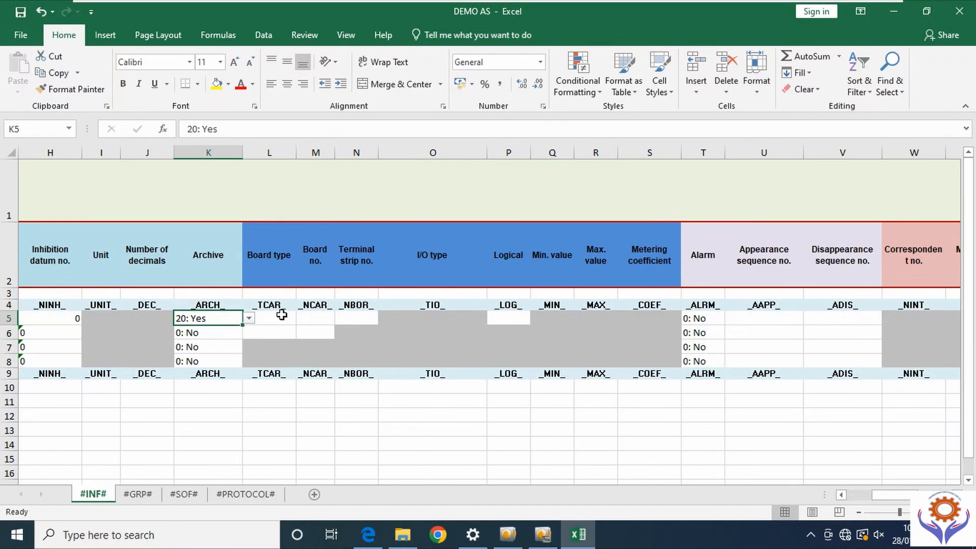
click(280, 316)
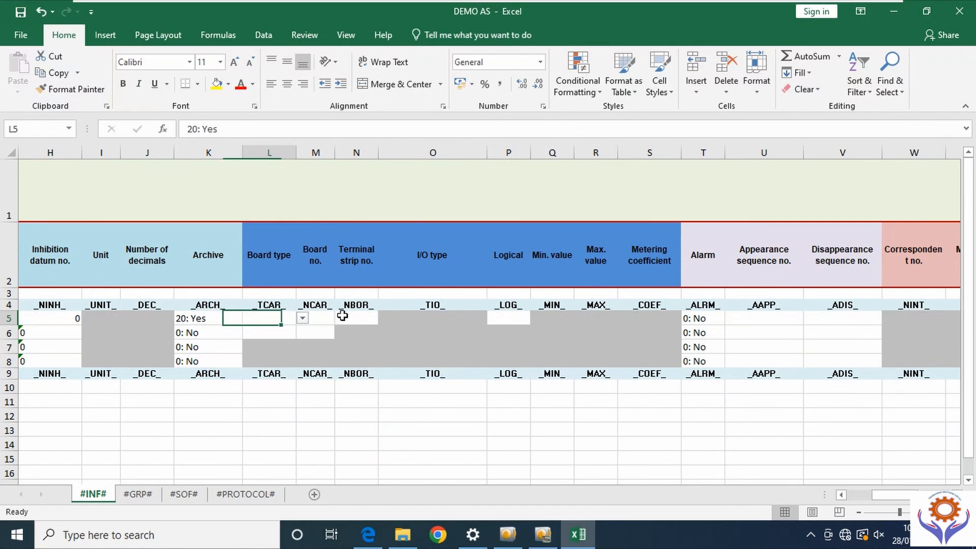
click(304, 319)
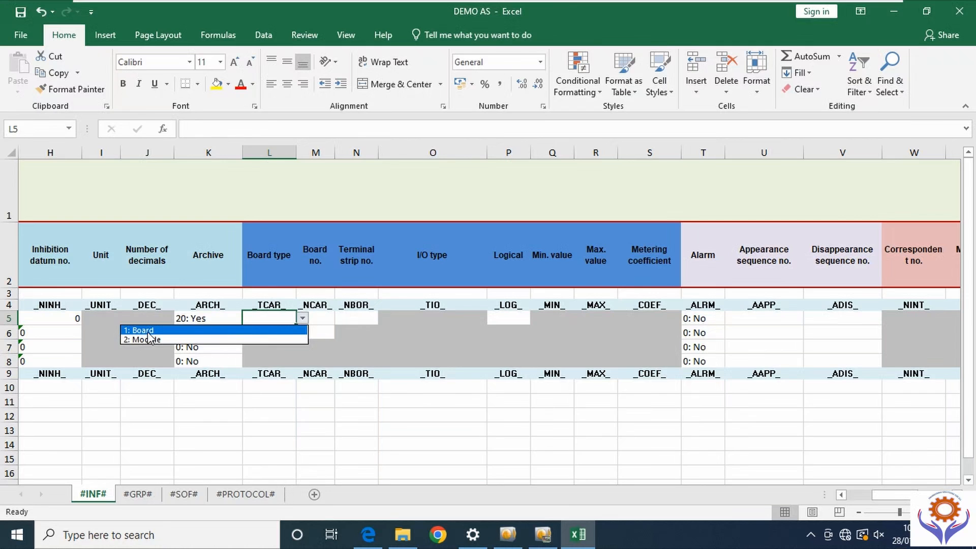
click(147, 331)
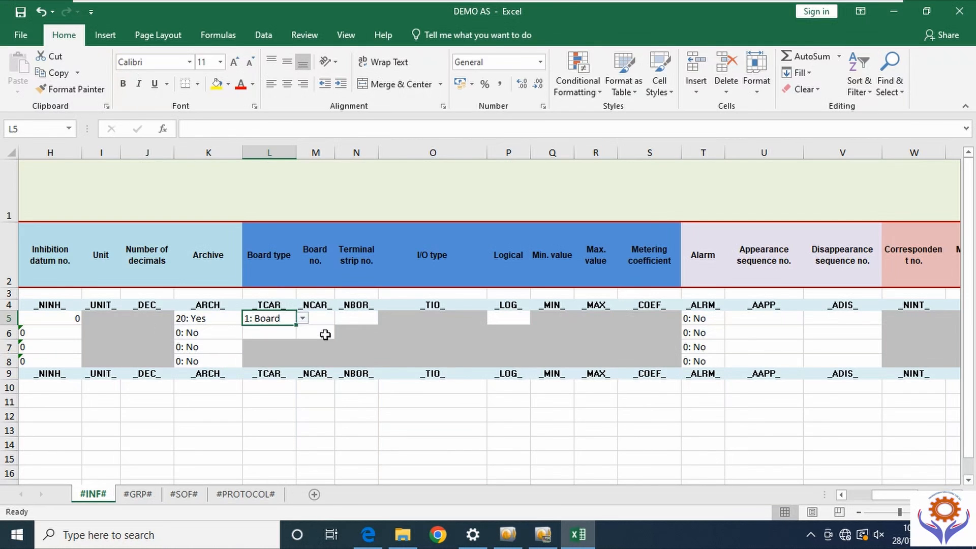
click(326, 318)
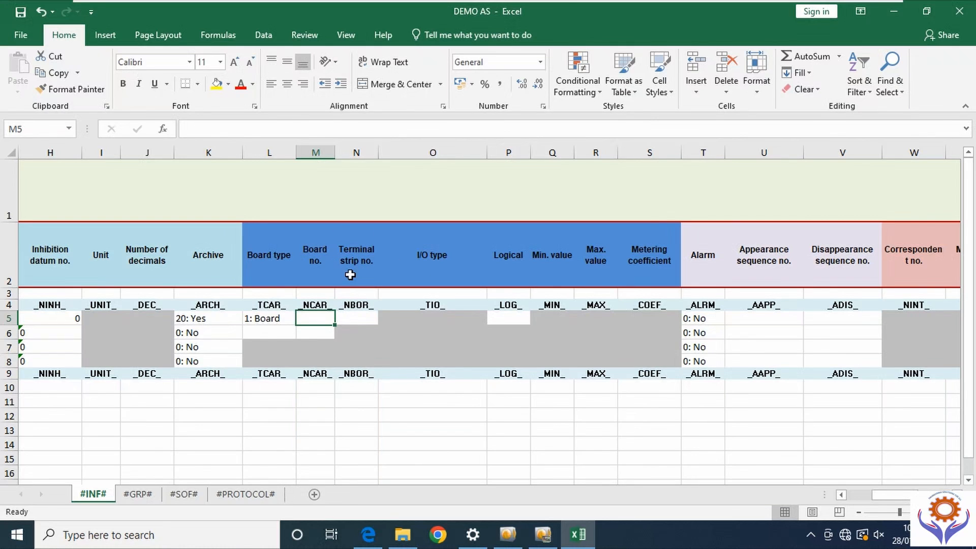
click(543, 535)
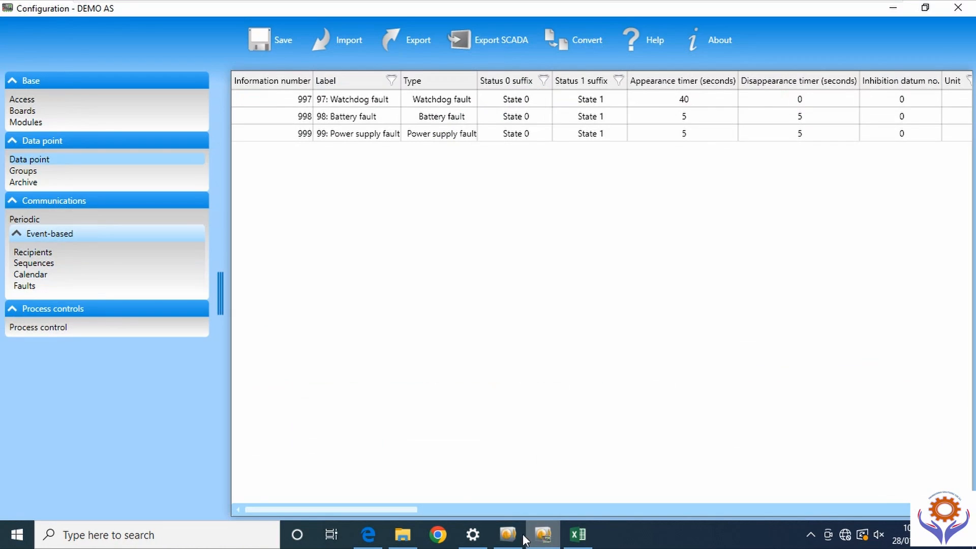
click(27, 113)
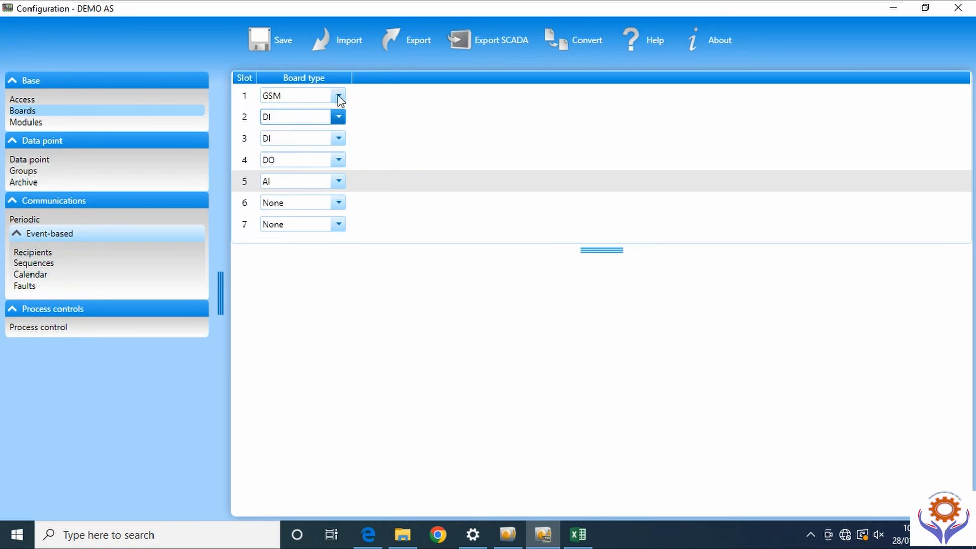
click(893, 11)
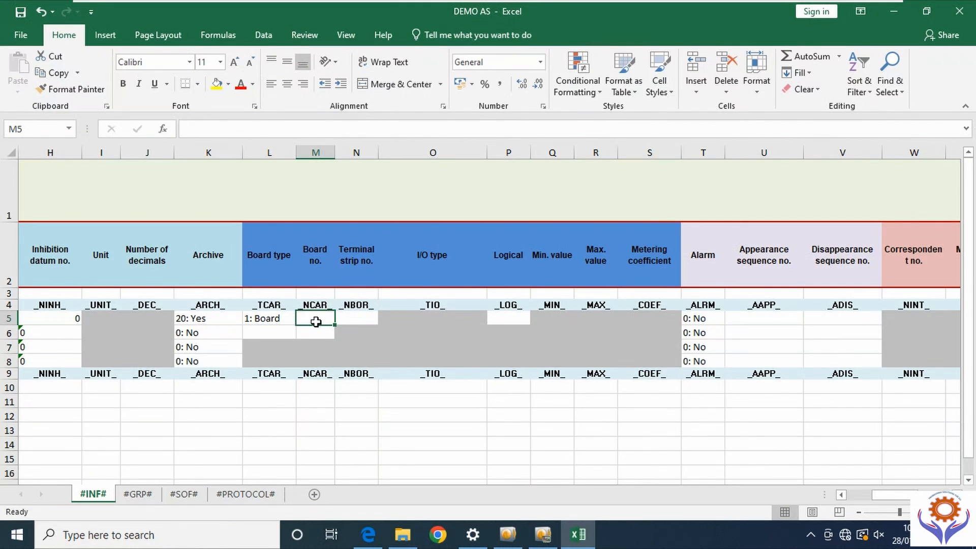
- Enter board no. 2 and terminal strip 1 for PUMP_RUN
text(2)
click(359, 319)
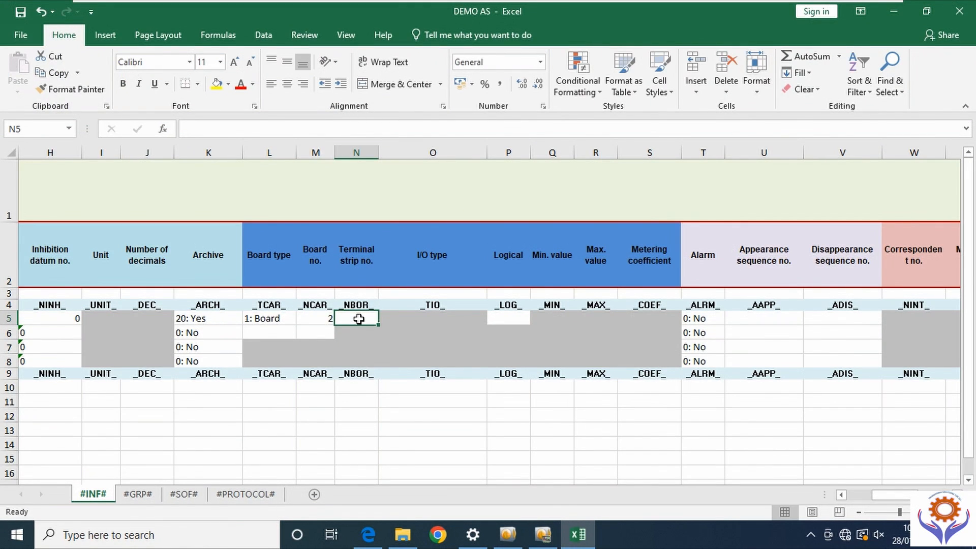
text(1)
click(389, 430)
- Set Logical (P5) to 1: NO and SCADA transmission (AA5) to 1: Yes
click(508, 319)
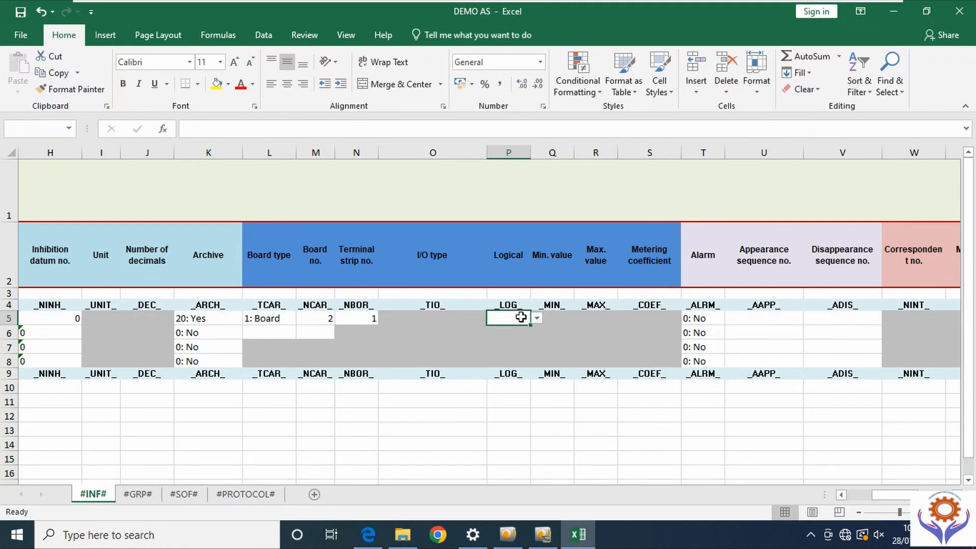
click(537, 319)
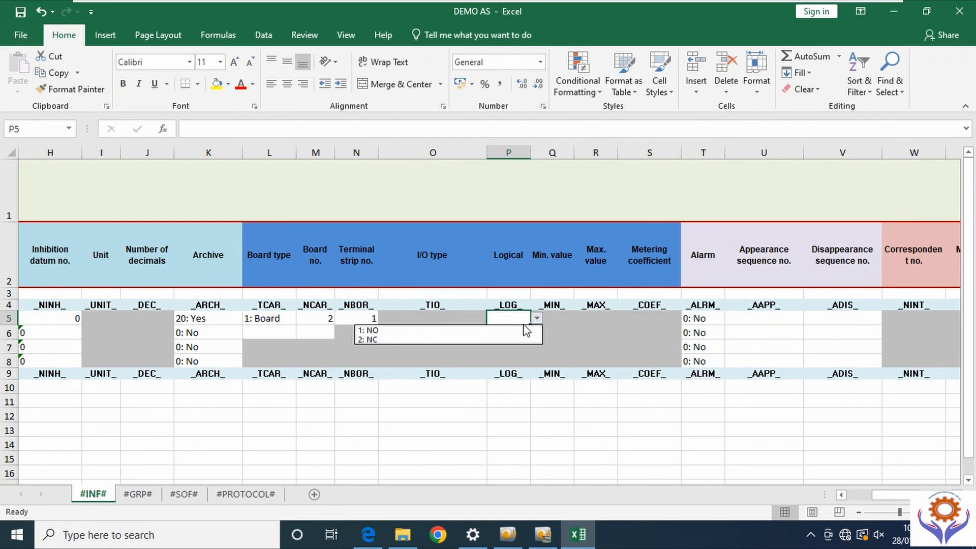
click(378, 331)
click(592, 442)
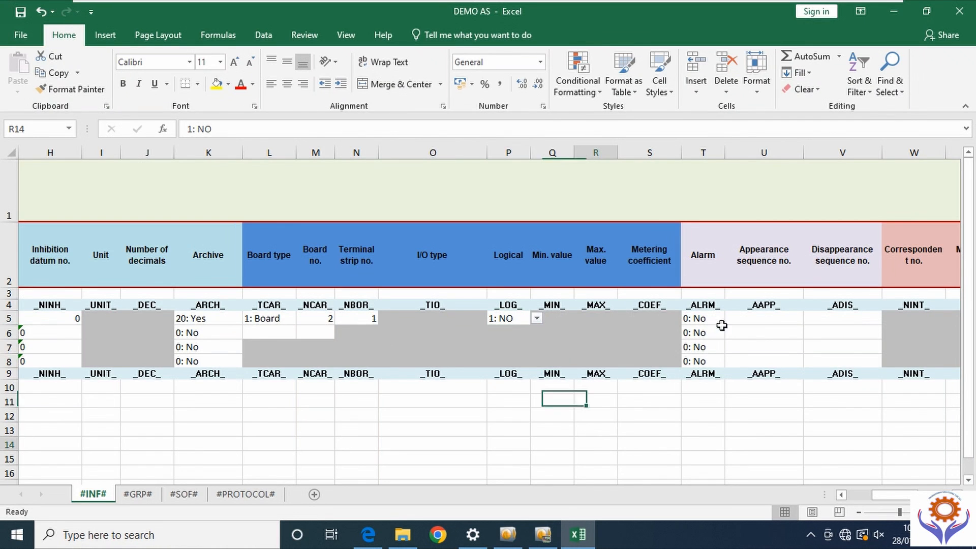
drag(893, 501, 923, 501)
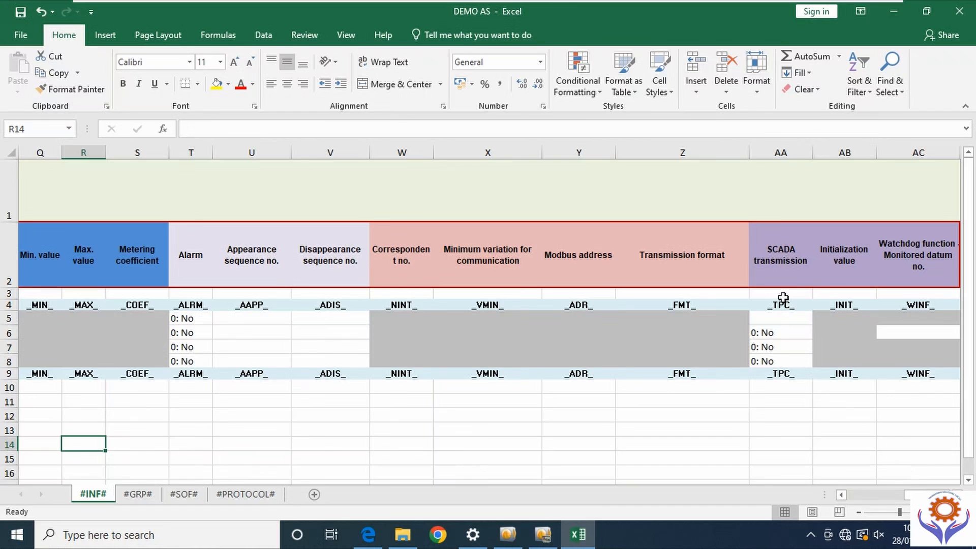
click(779, 319)
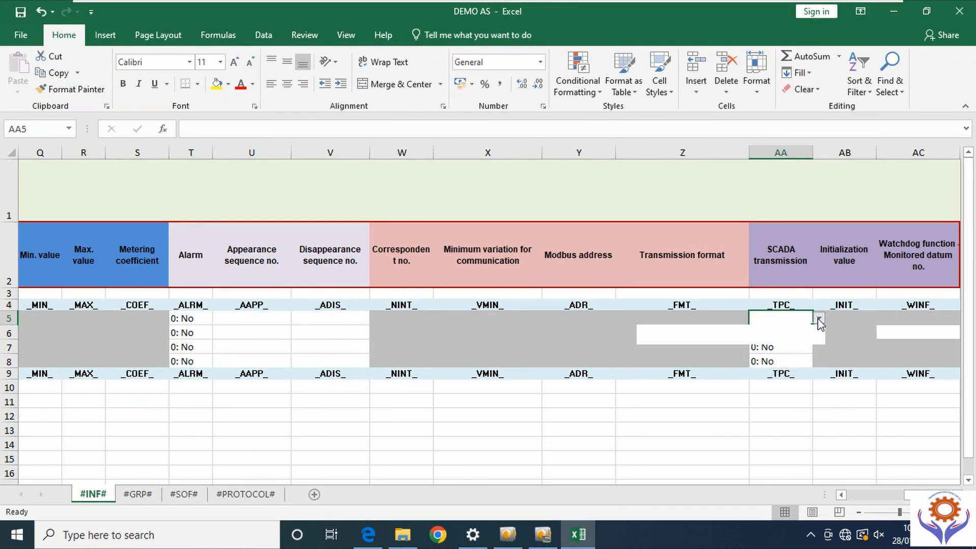
click(654, 339)
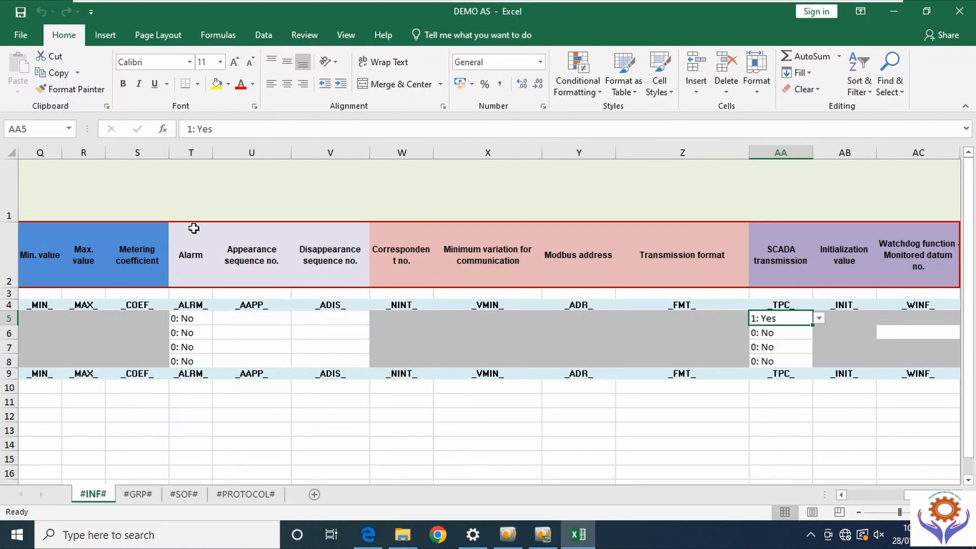
- Save the DEMO AS workbook and close Excel
drag(931, 495, 867, 494)
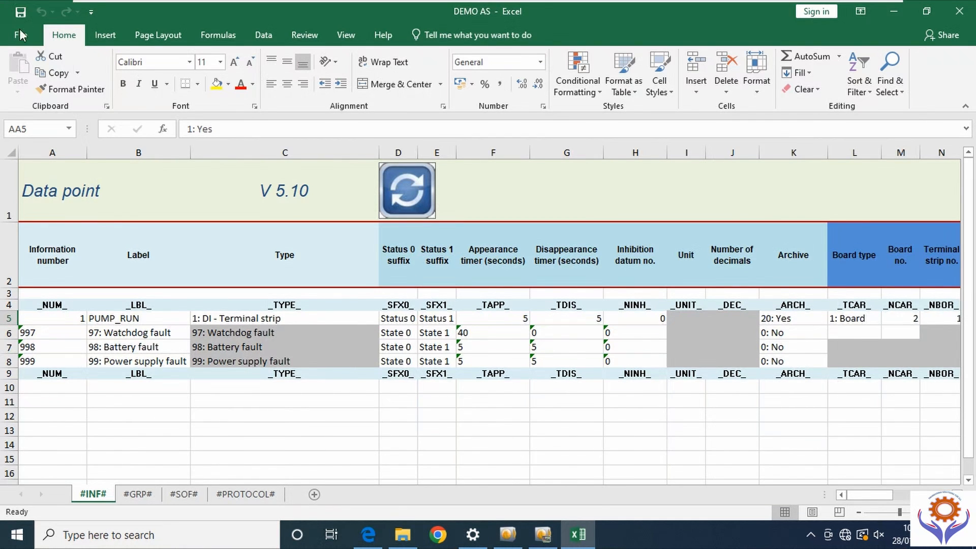
click(20, 12)
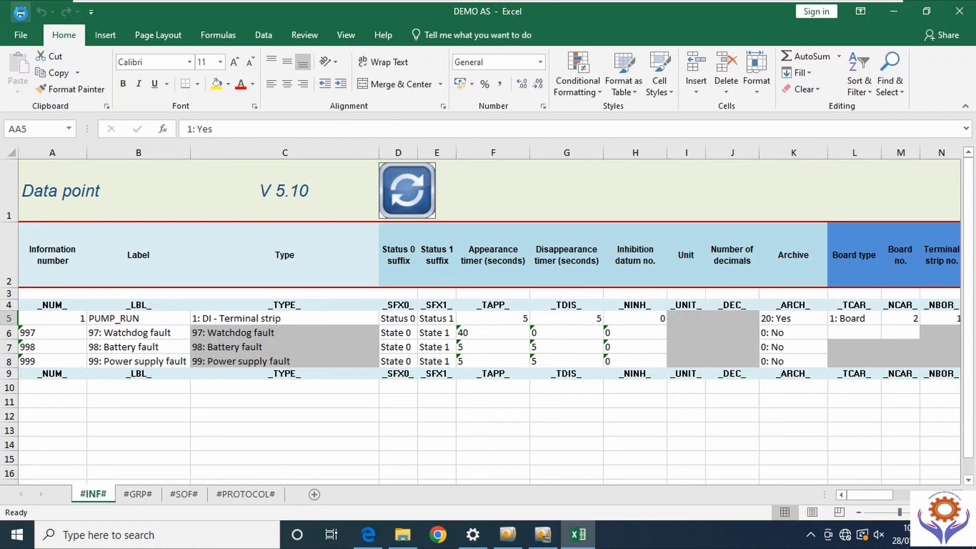
click(959, 12)
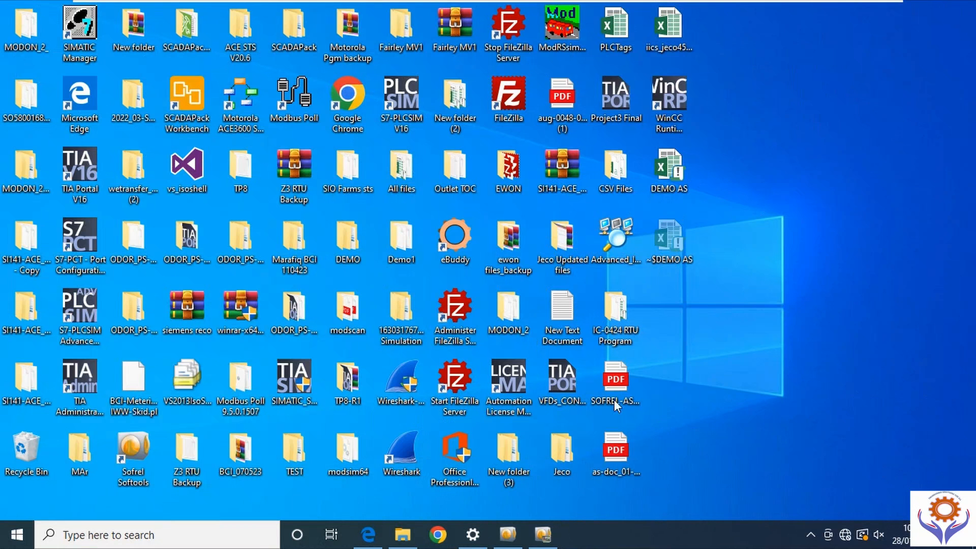
- Import DEMO AS into the Softools configuration and dismiss the Sofbus/Protocol 'Line 4 invalid' errors
click(542, 535)
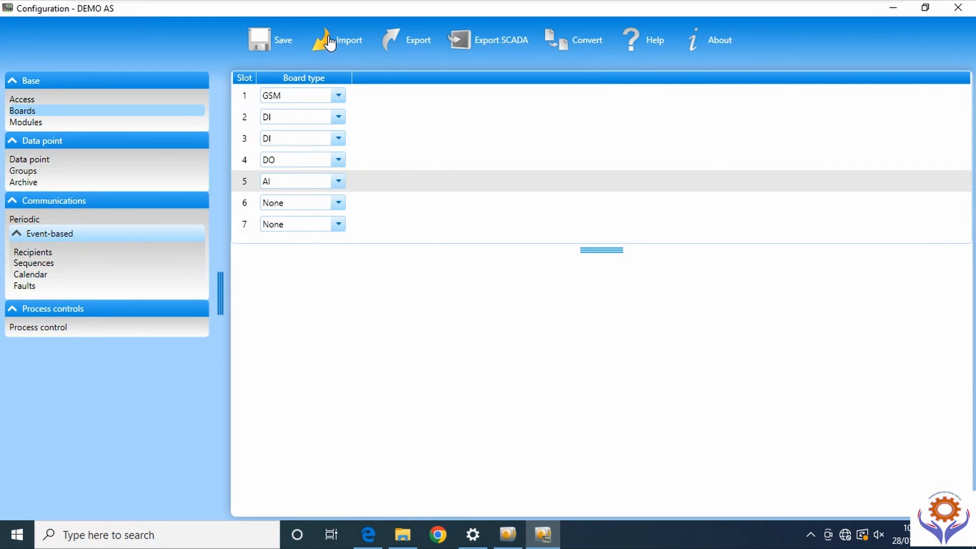
click(329, 40)
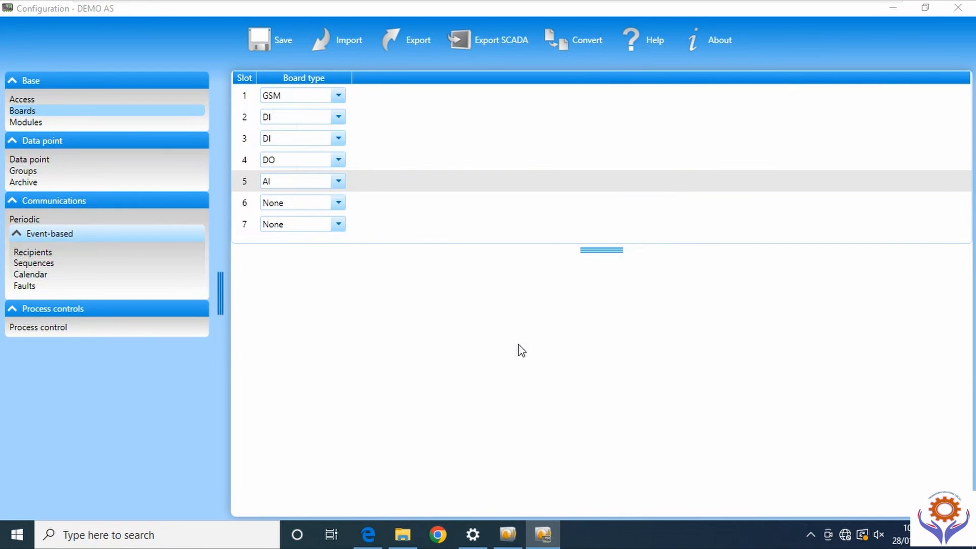
drag(675, 202, 667, 359)
double_click(421, 331)
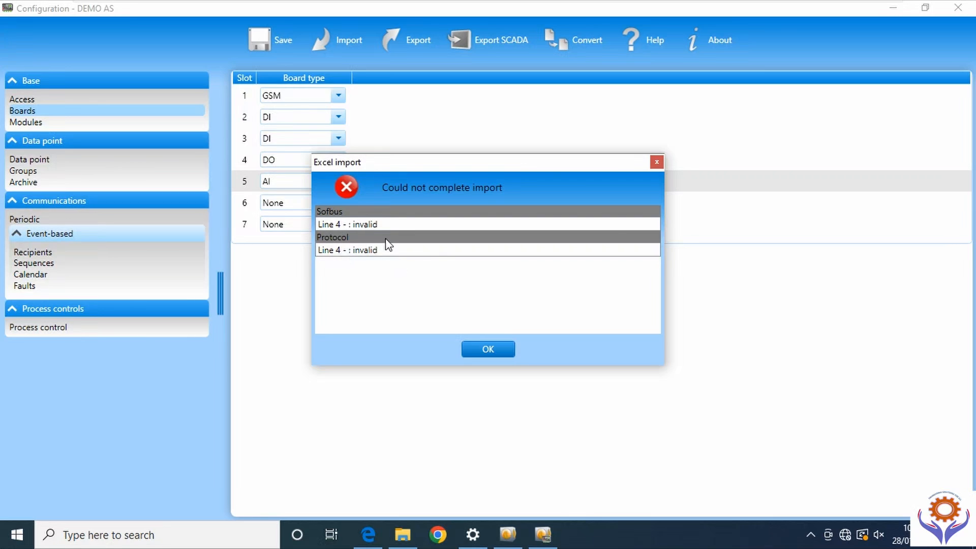
click(486, 347)
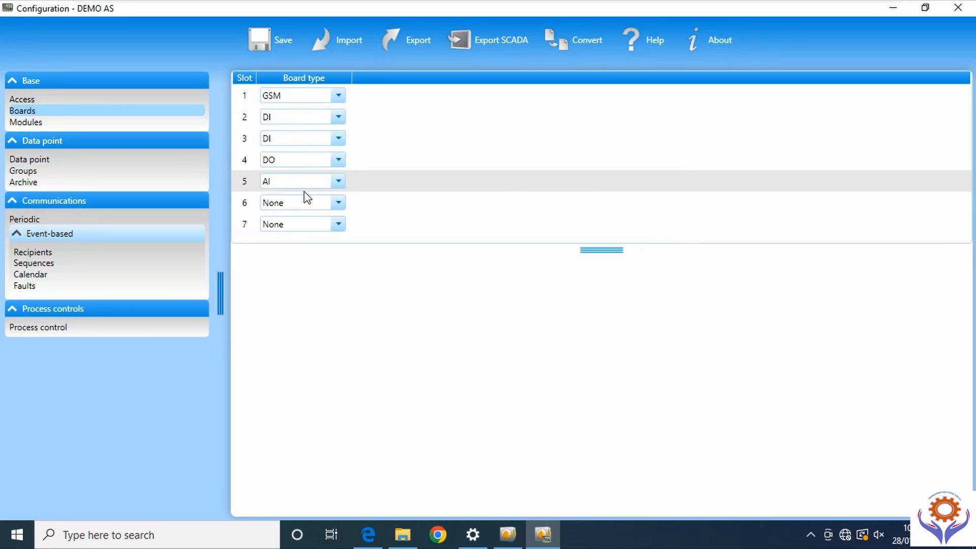
- Minimize Softools, reopen DEMO AS from the desktop, and set the BCI_070523 folder aside
click(895, 7)
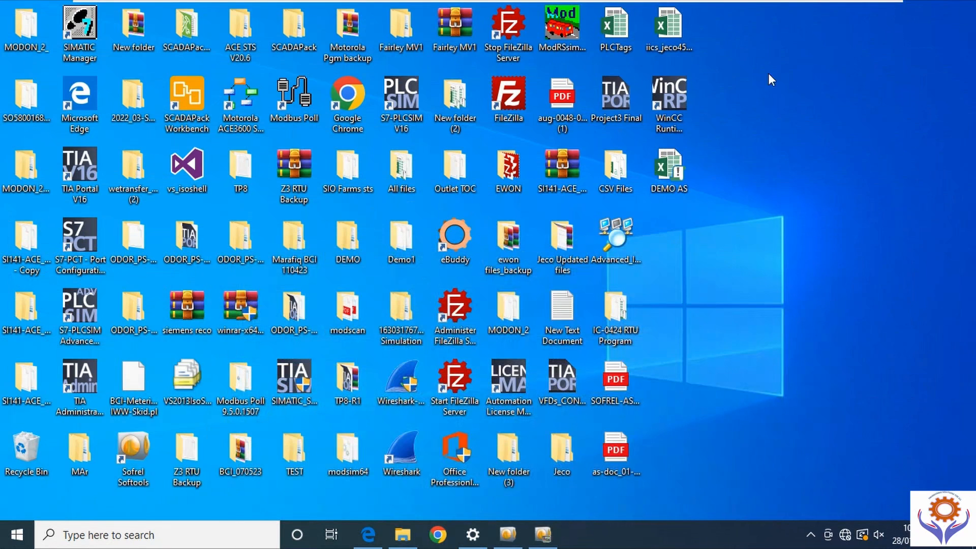
double_click(671, 179)
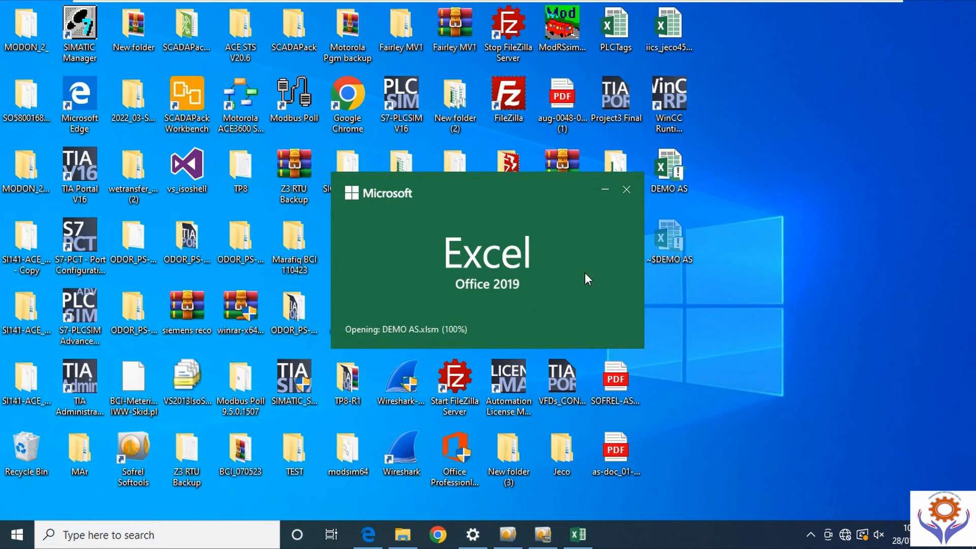
double_click(239, 459)
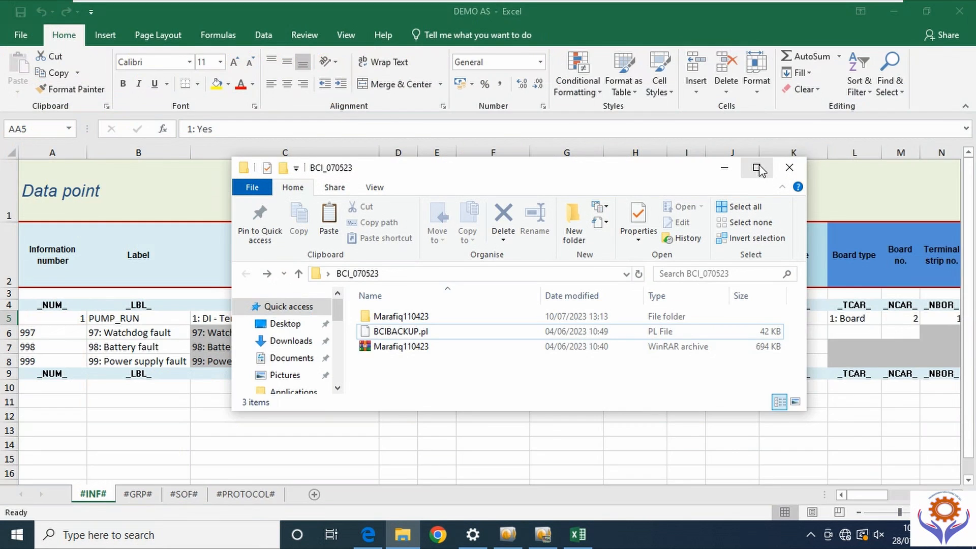
click(757, 168)
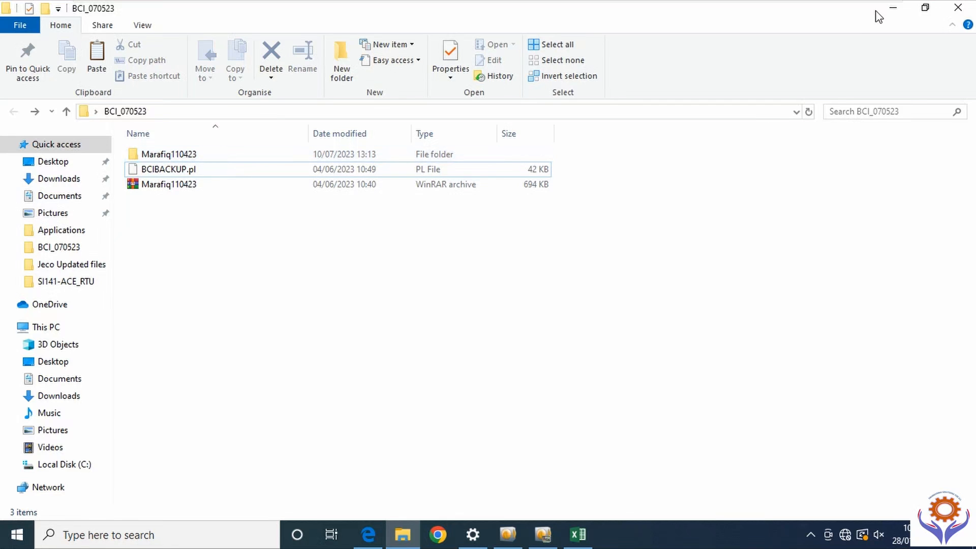
click(892, 6)
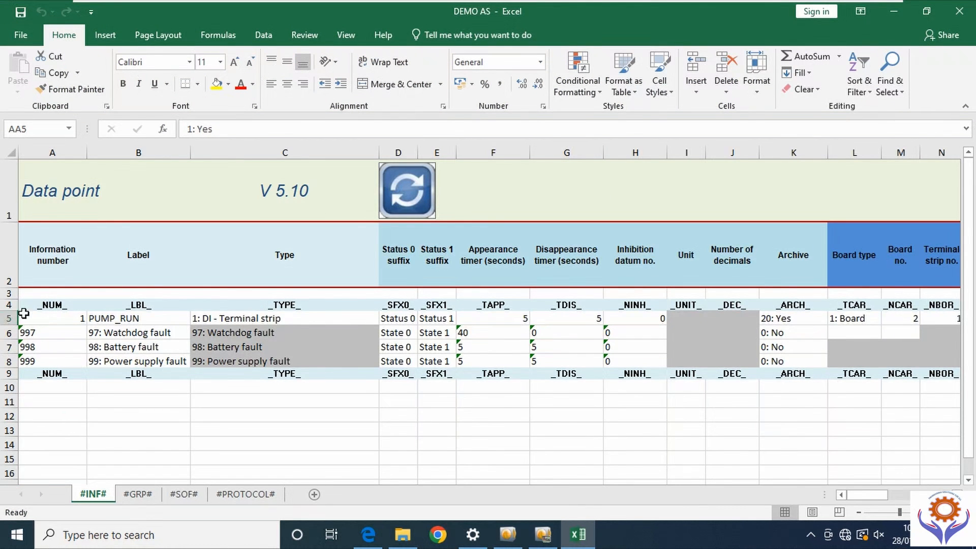
- Select cell A5, then minimize the DEMO AS Excel window to reveal the desktop
click(39, 323)
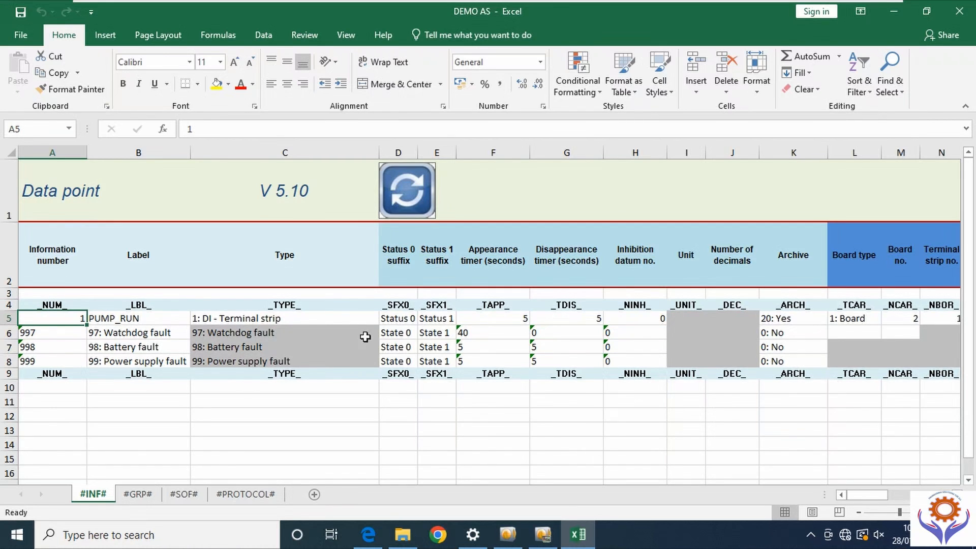
click(897, 8)
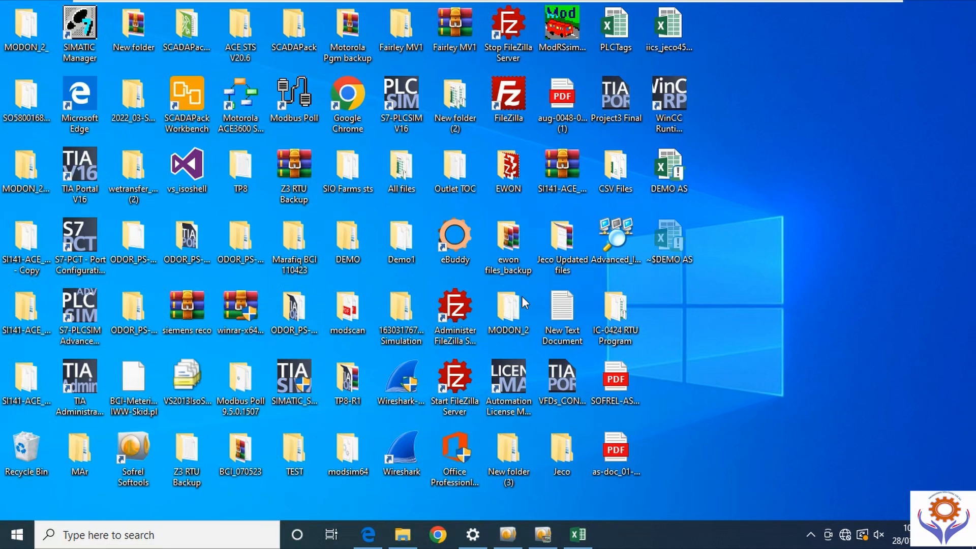
- Open BCIBACKUP from the All files folder and bring Excel back to the front
double_click(406, 162)
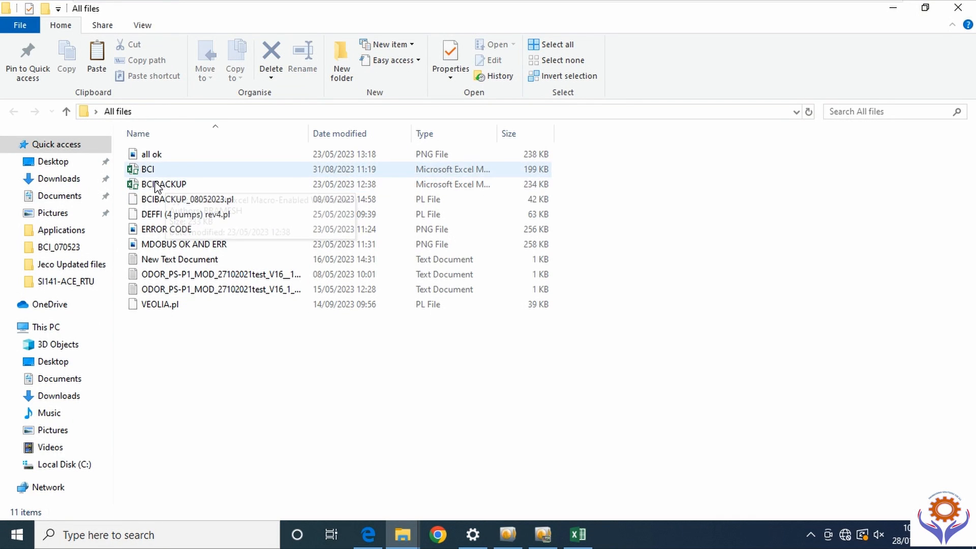
click(165, 186)
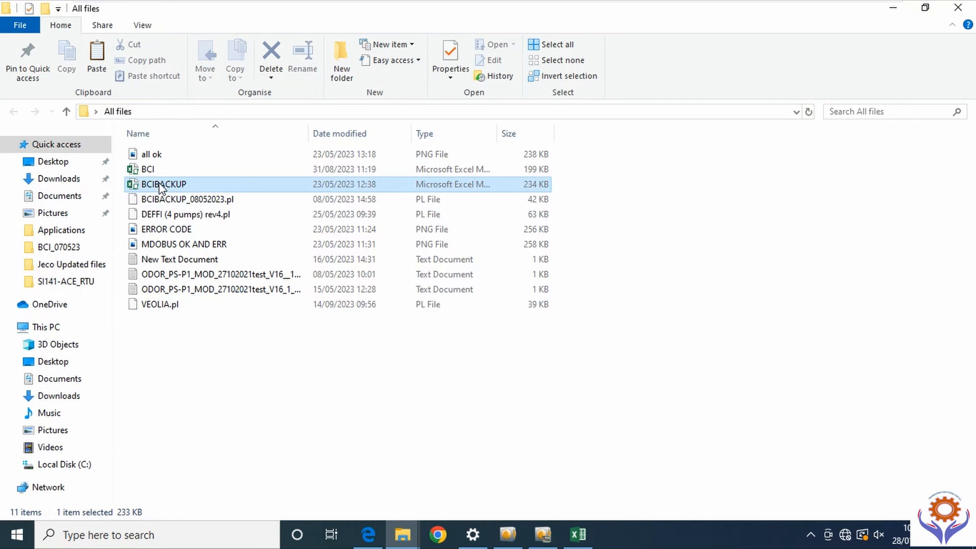
click(893, 8)
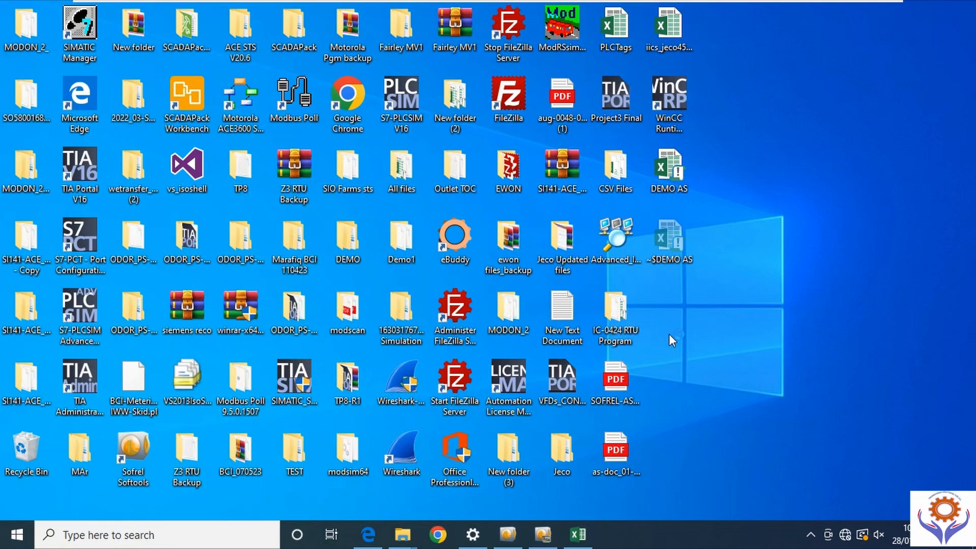
click(578, 535)
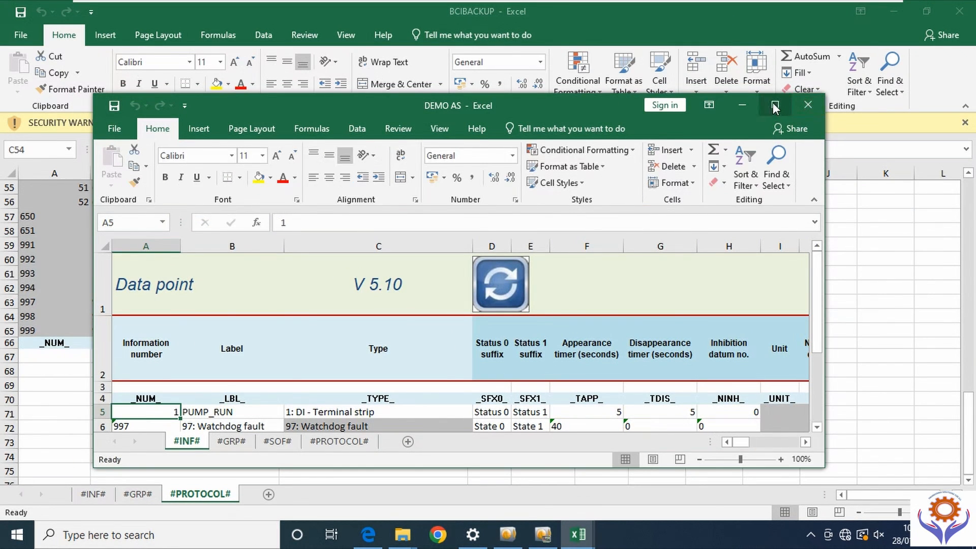
- Minimize DEMO AS, show BCIBACKUP's #INF# sheet and enable its content
click(774, 103)
click(895, 9)
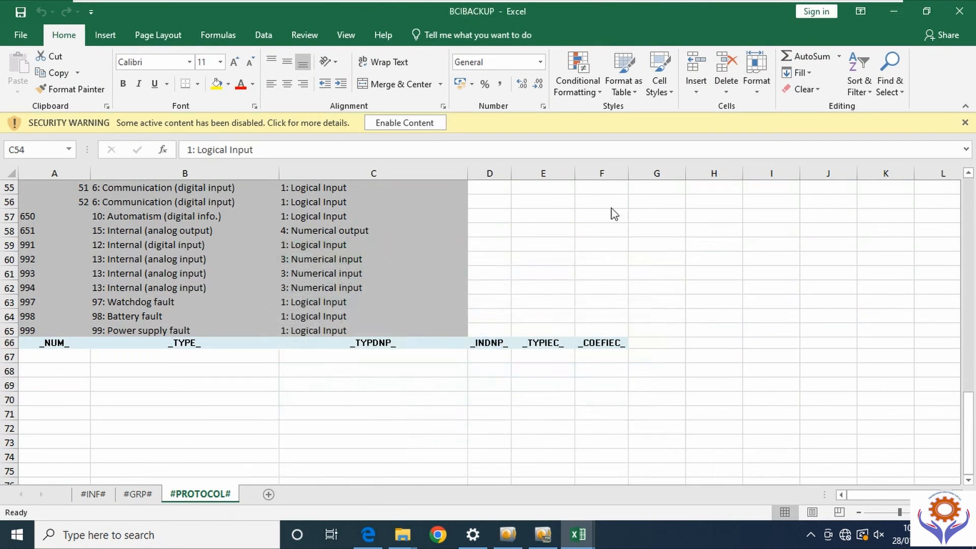
click(94, 495)
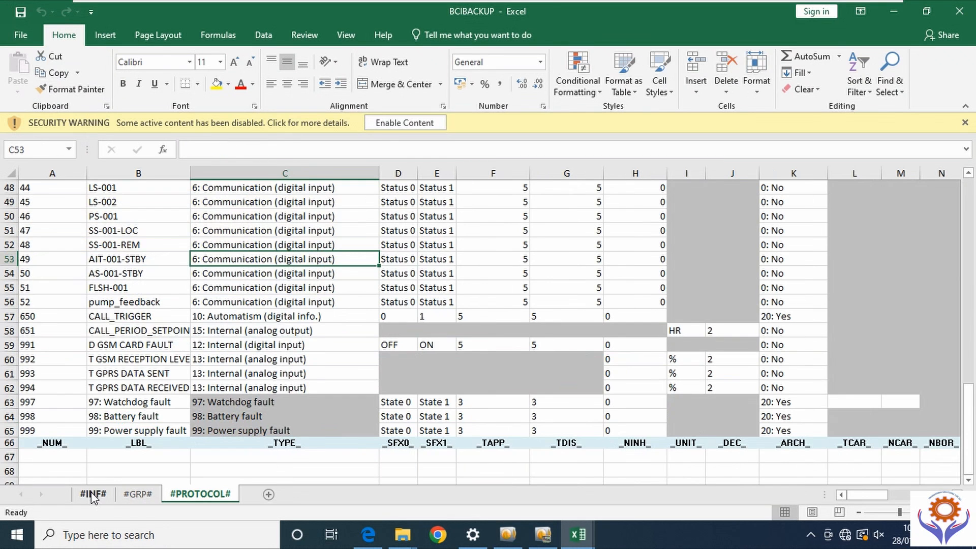
click(399, 122)
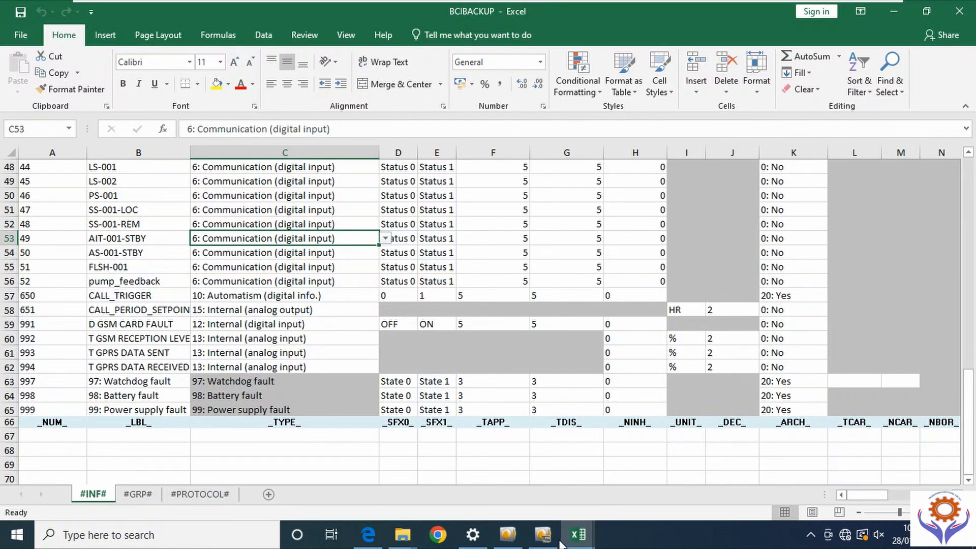
- Switch between the open workbooks using the Excel taskbar previews
mouse_move(582, 537)
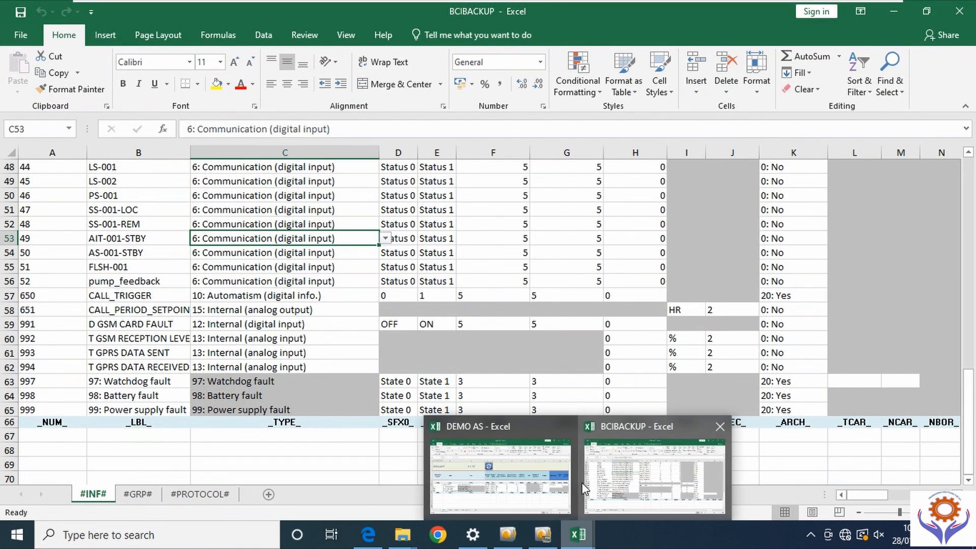
click(637, 471)
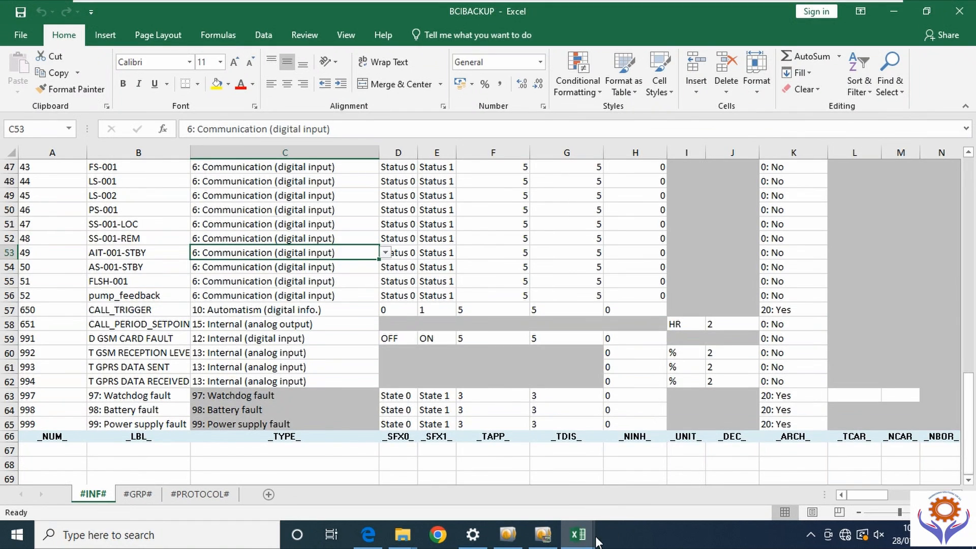
click(579, 536)
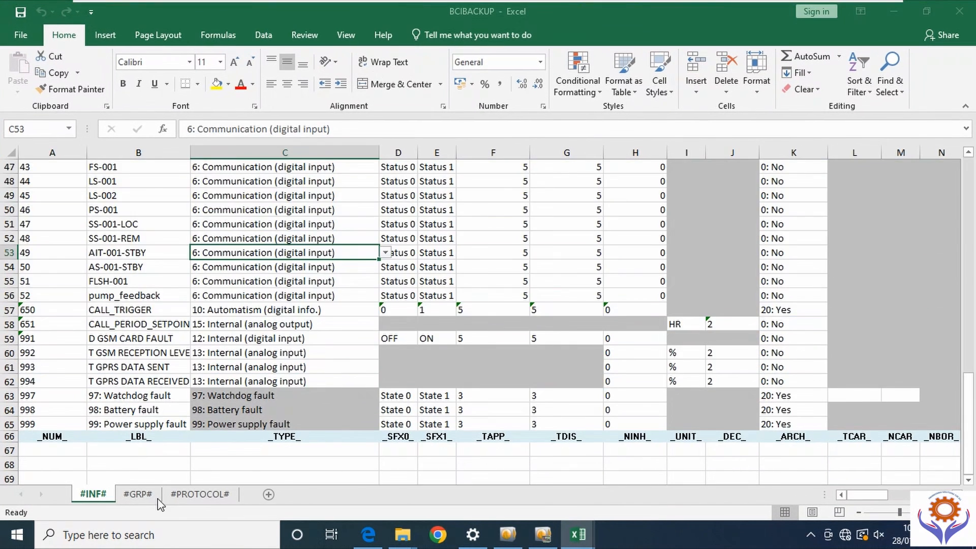
- Delete the #SOF# sheet from DEMO AS, then minimize DEMO AS to show BCIBACKUP
click(491, 487)
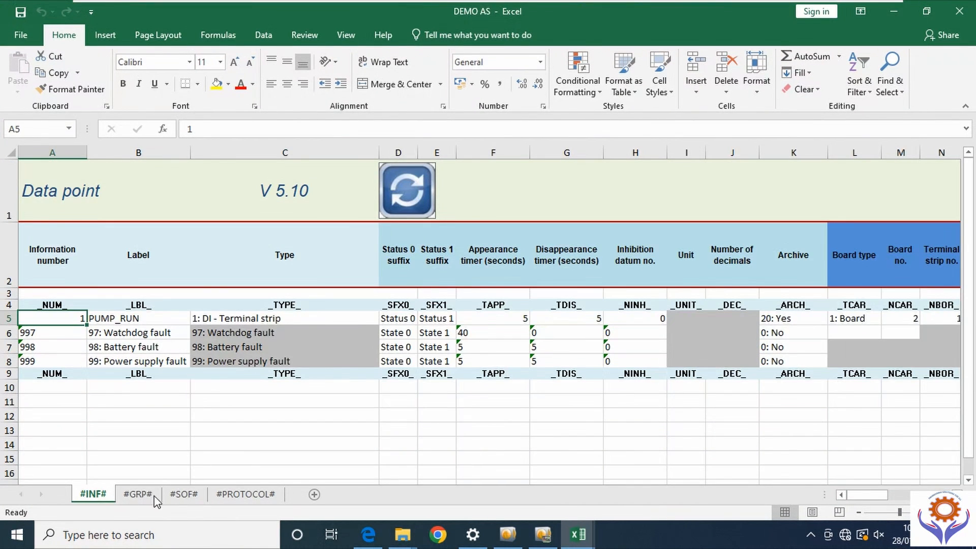
click(184, 496)
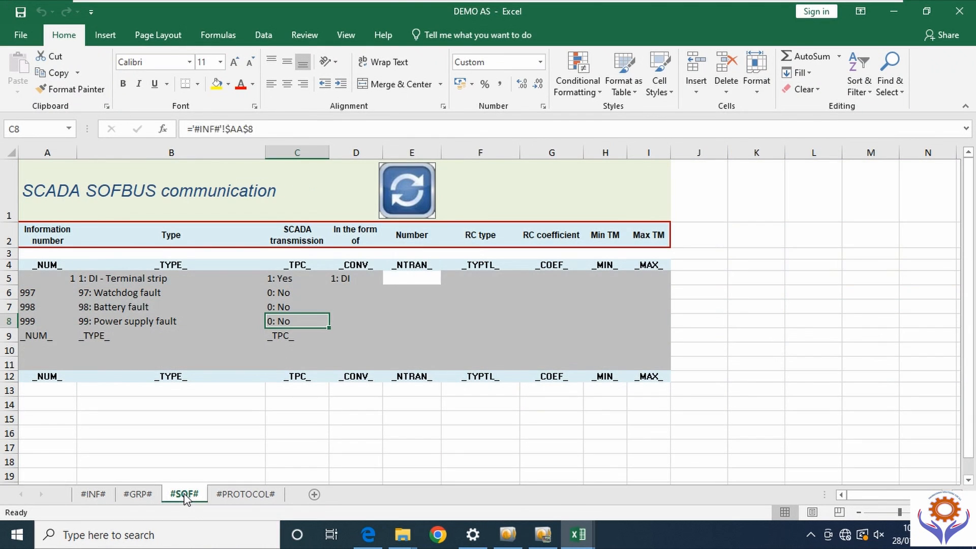
right_click(184, 496)
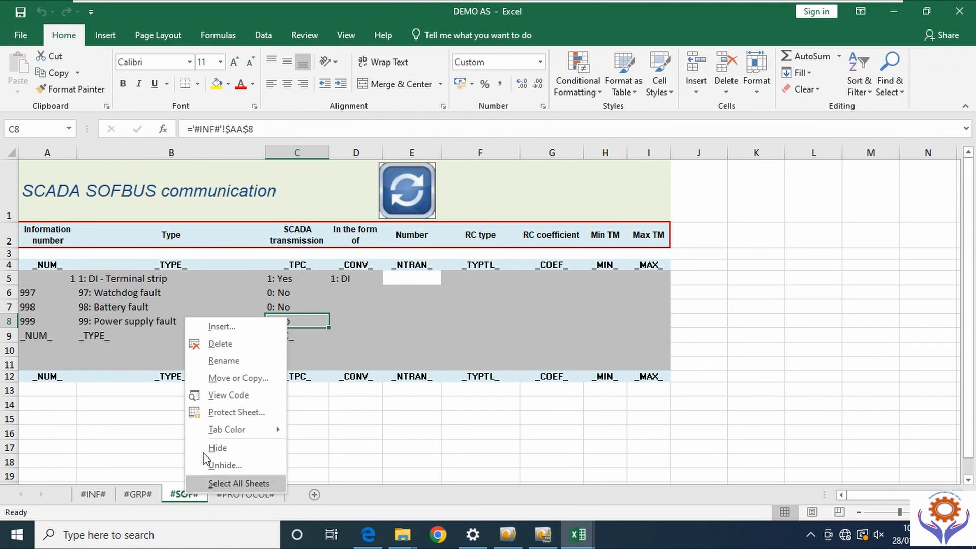
click(230, 347)
click(463, 305)
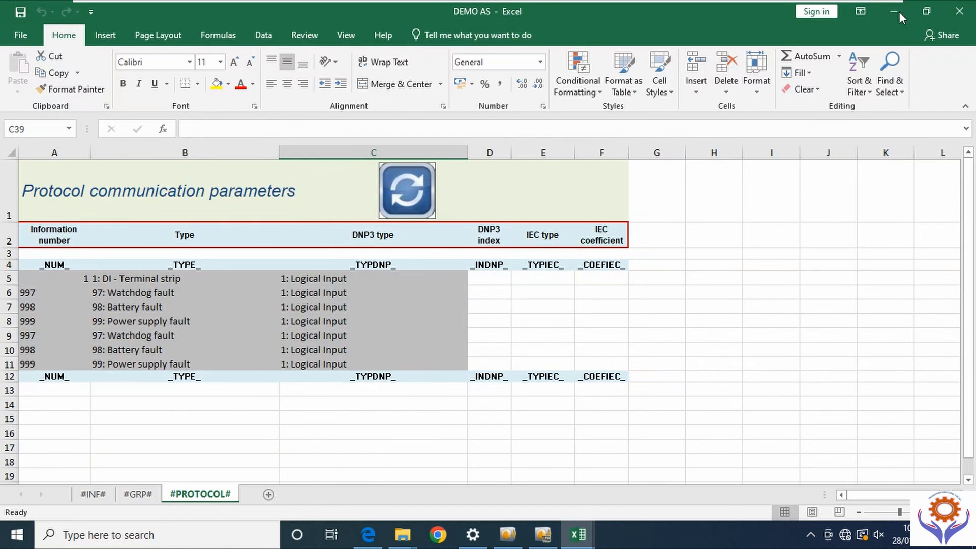
click(899, 10)
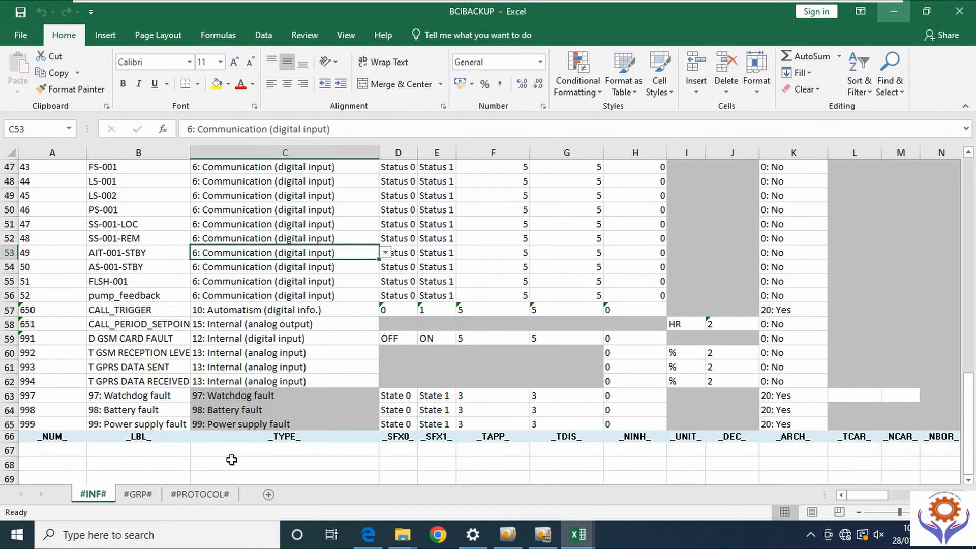
- Scroll to the top of BCIBACKUP's list and inspect labels FIT-FQI-001 (PW) and PSFB-001-non UPS
click(214, 464)
scroll(270, 318, up, 6)
scroll(270, 317, up, 9)
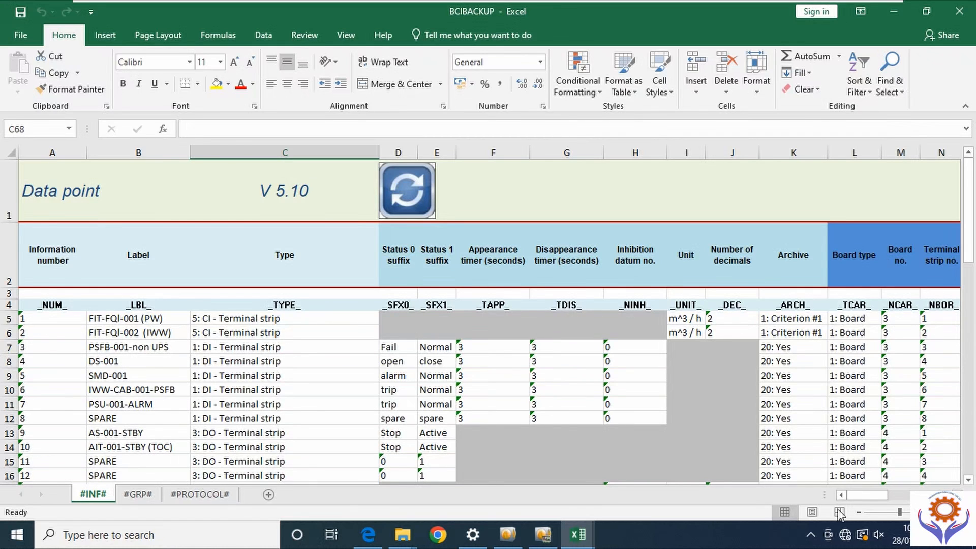
drag(870, 496, 131, 347)
click(104, 323)
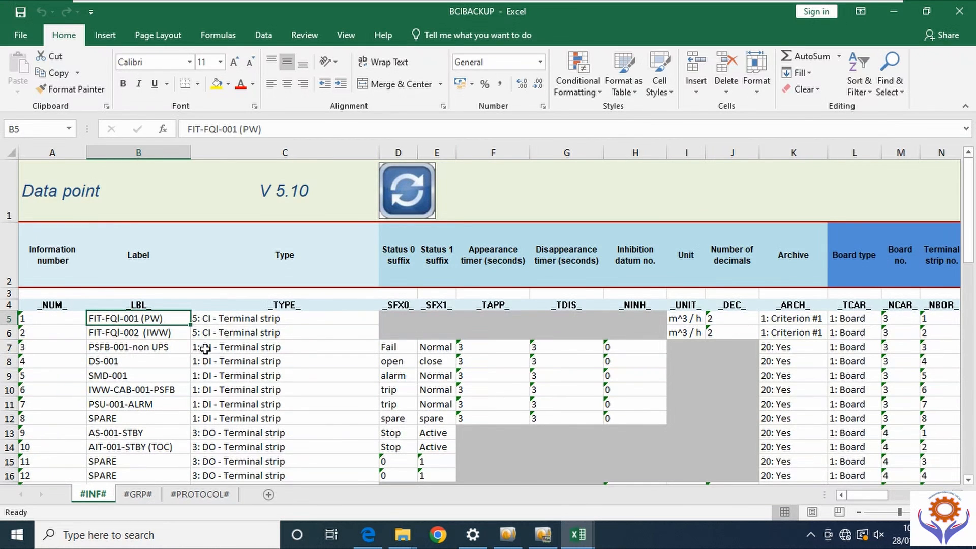
click(165, 346)
click(252, 348)
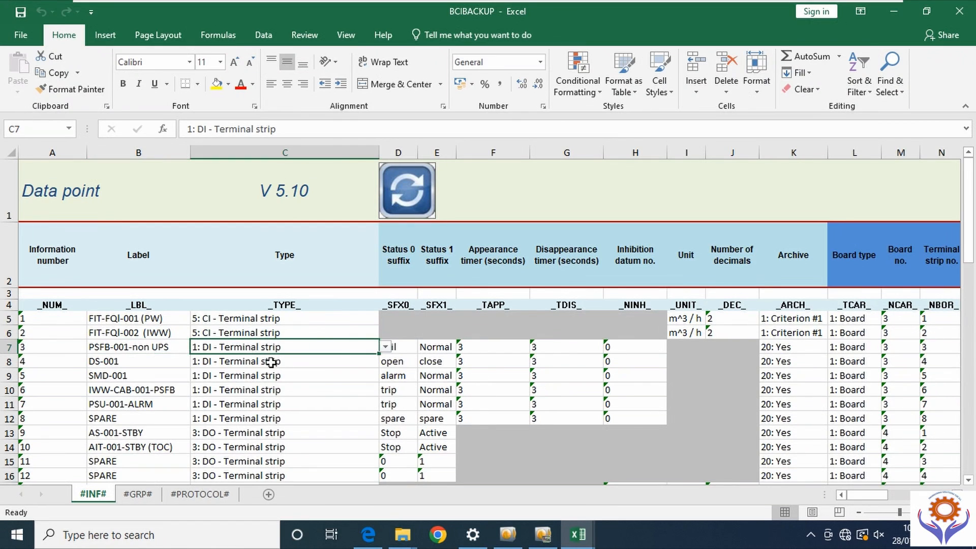
- Review the data point types further down, including the CALL_TRIGGER and CALL_PERIOD_SETPOINT rows
scroll(209, 381, down, 2)
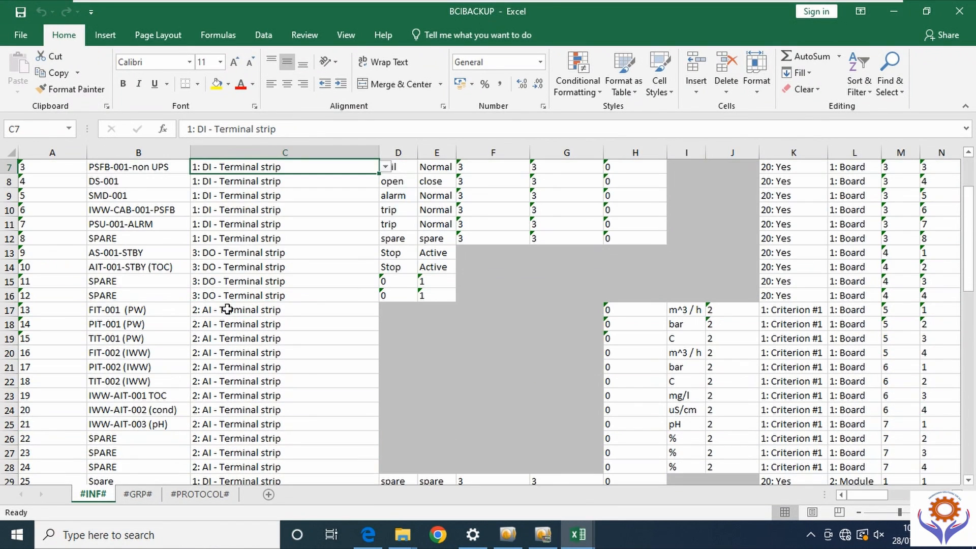
scroll(297, 374, down, 10)
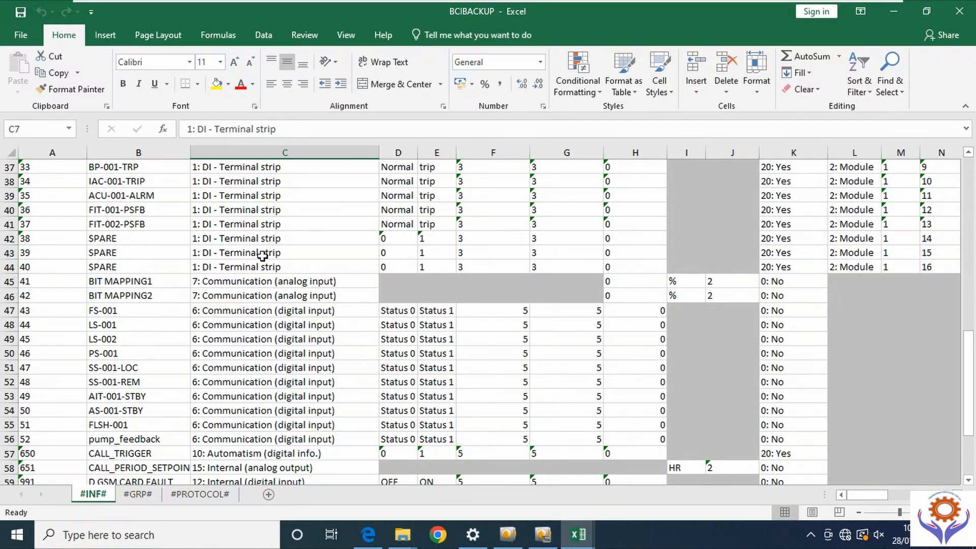
scroll(257, 251, up, 3)
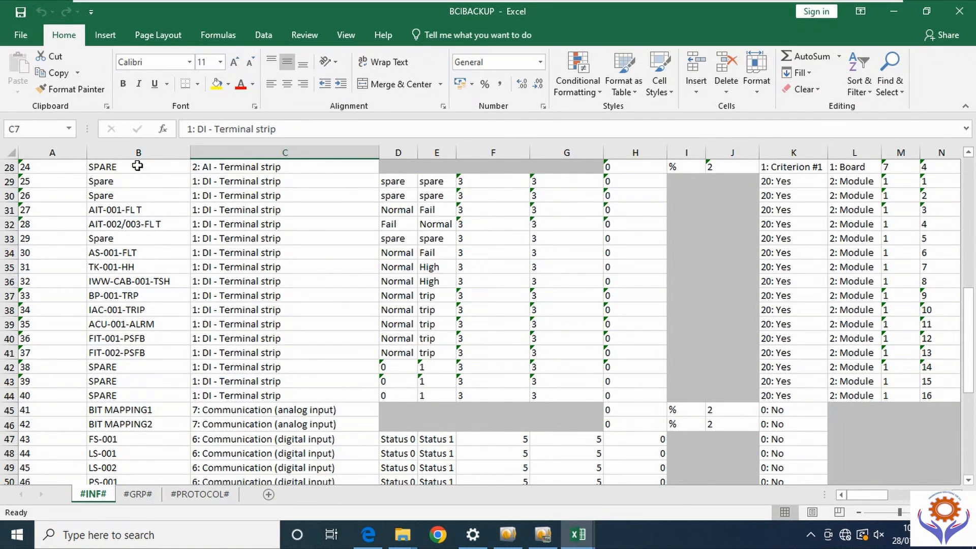
click(218, 166)
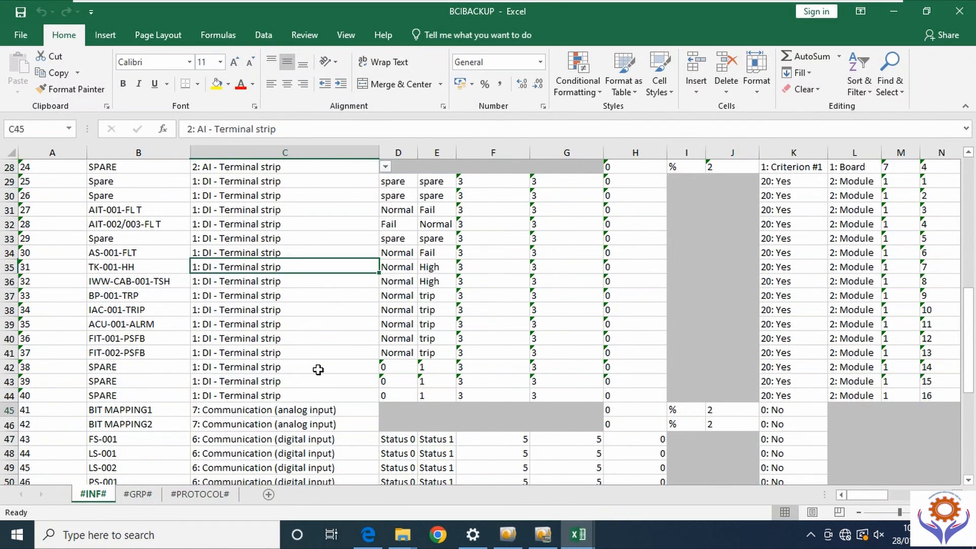
click(300, 410)
scroll(316, 362, down, 4)
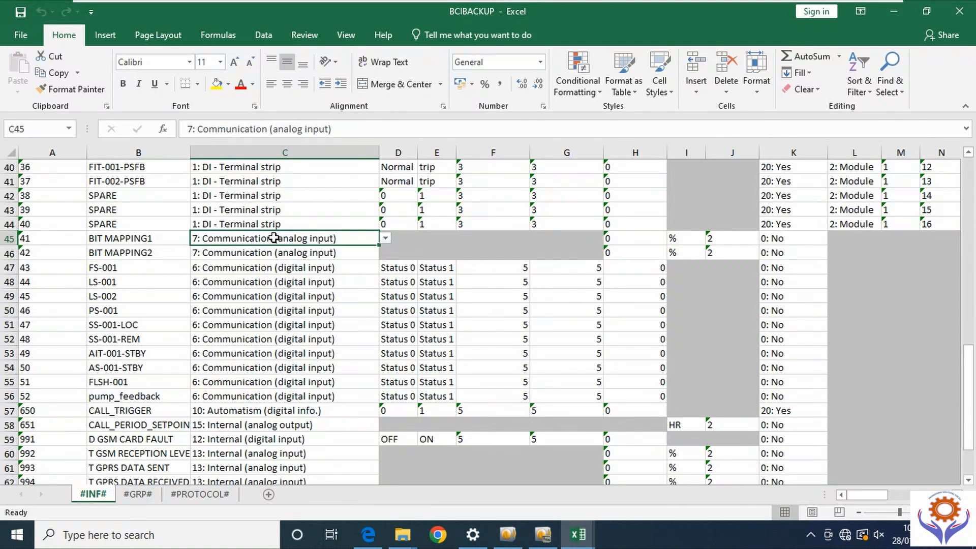
click(227, 254)
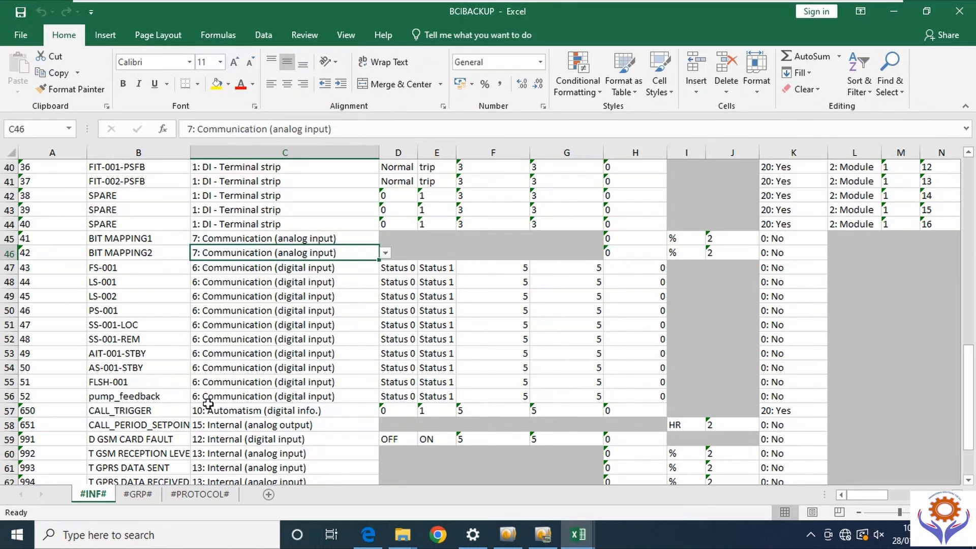
click(128, 412)
key(Down)
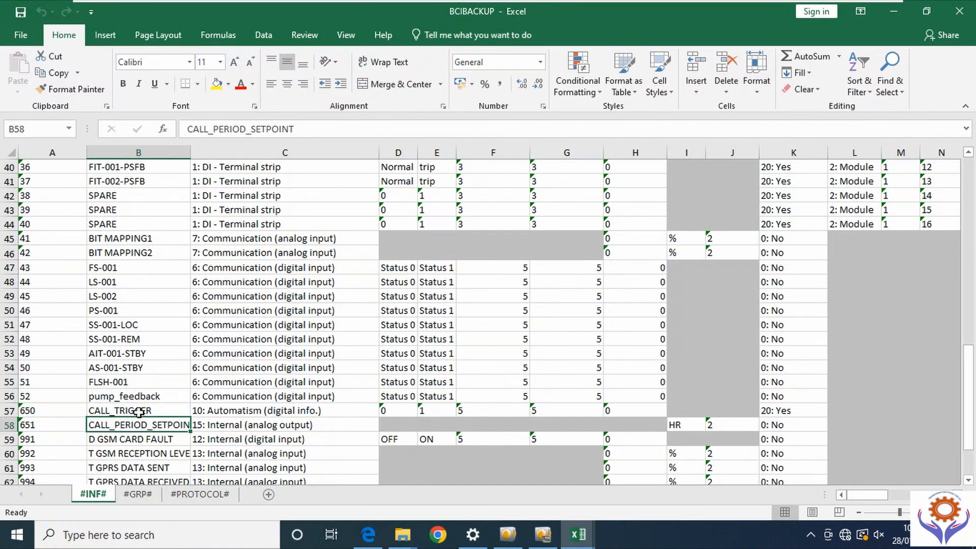
click(351, 427)
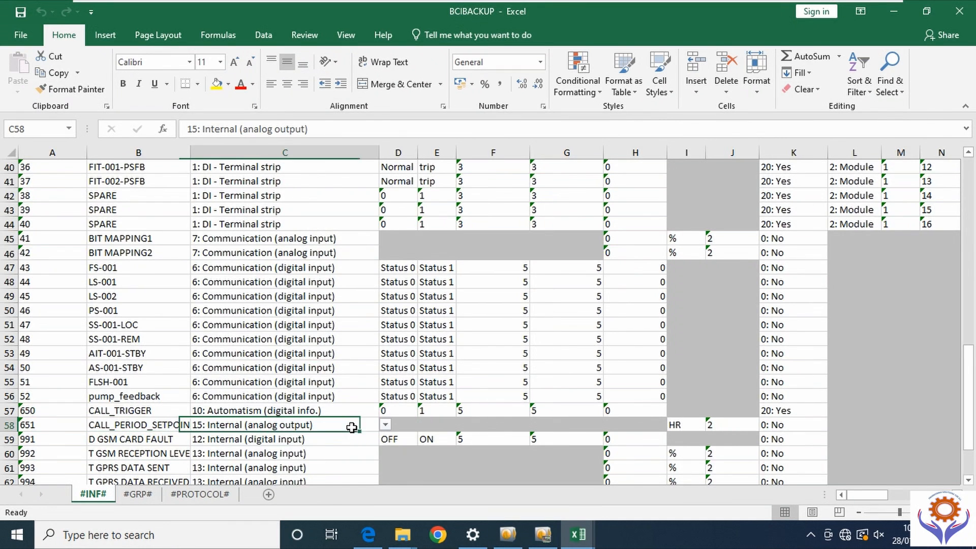
scroll(127, 437, down, 4)
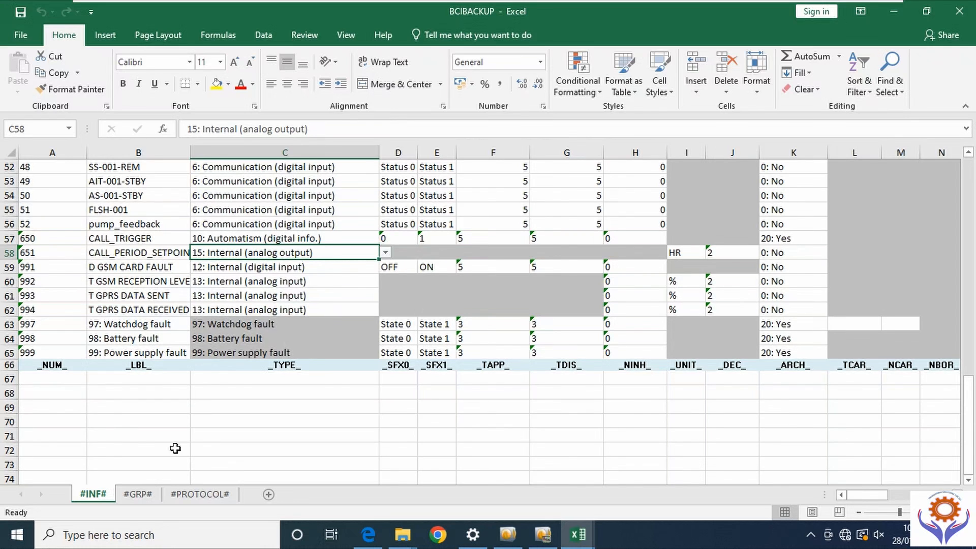
click(167, 432)
click(325, 227)
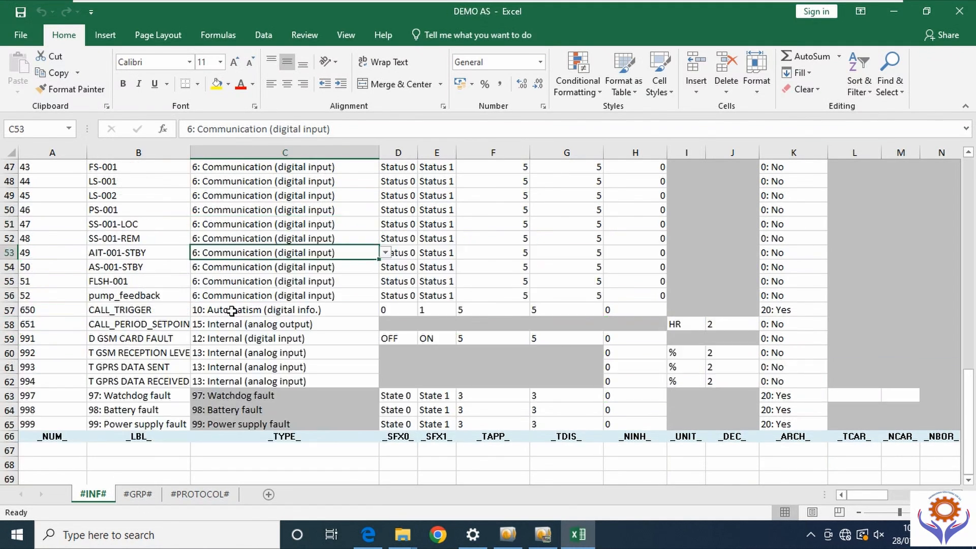
scroll(235, 302, up, 15)
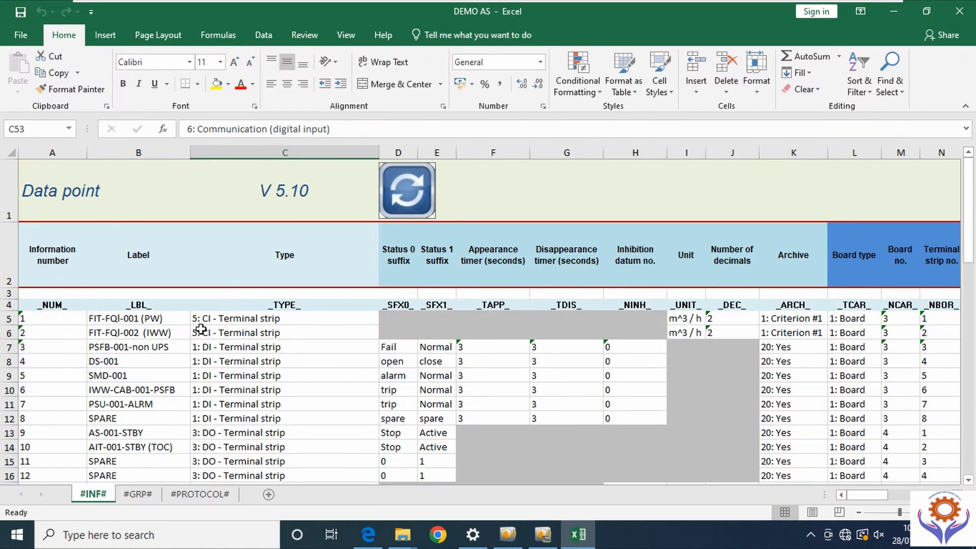
scroll(156, 316, down, 4)
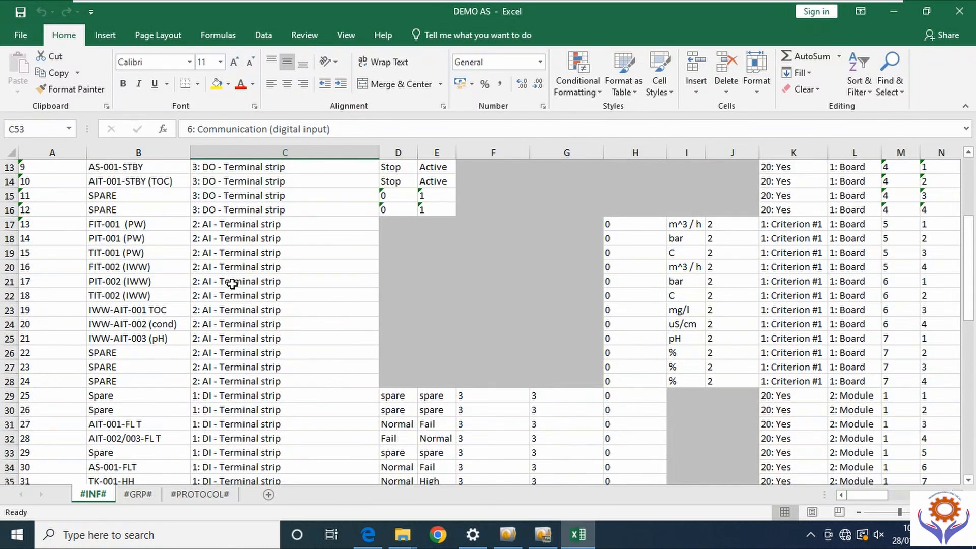
scroll(183, 263, up, 3)
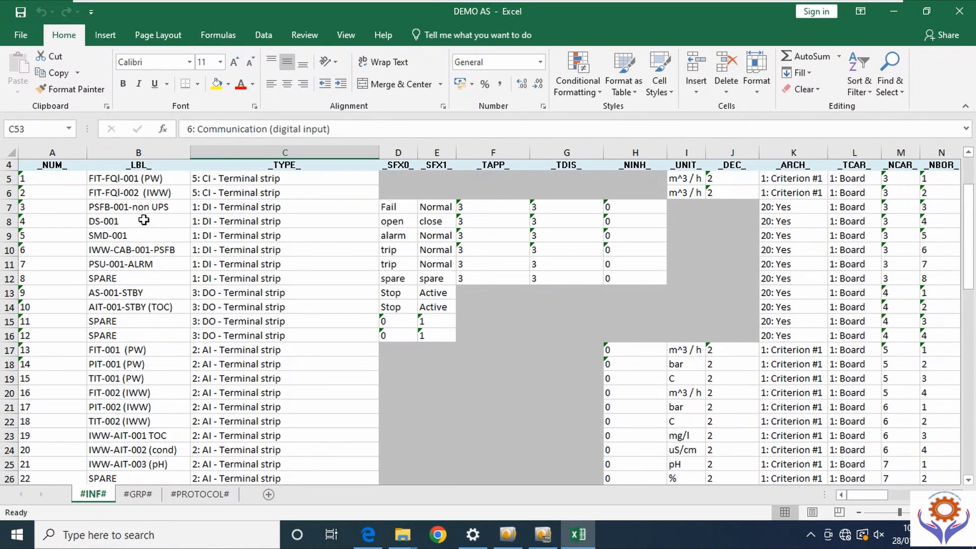
click(62, 179)
click(318, 181)
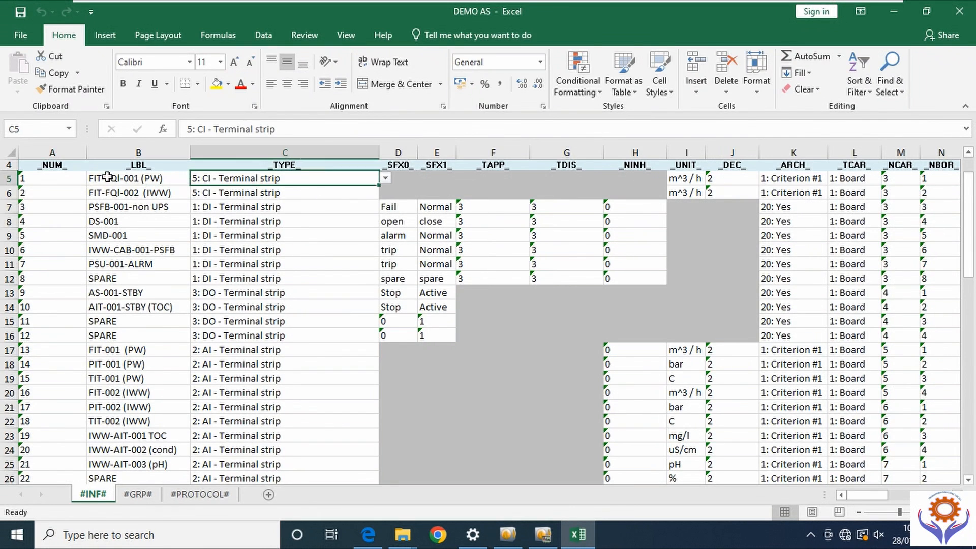
click(44, 179)
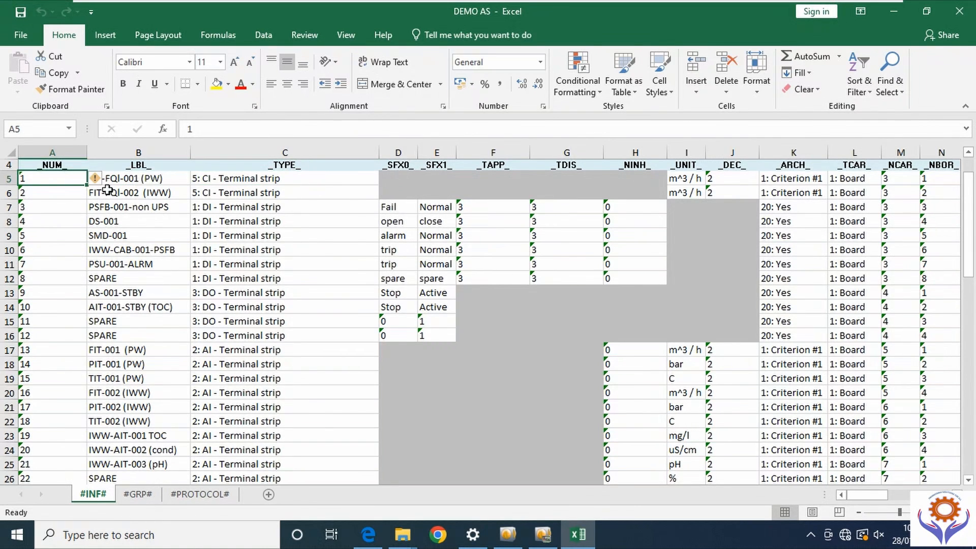
click(169, 176)
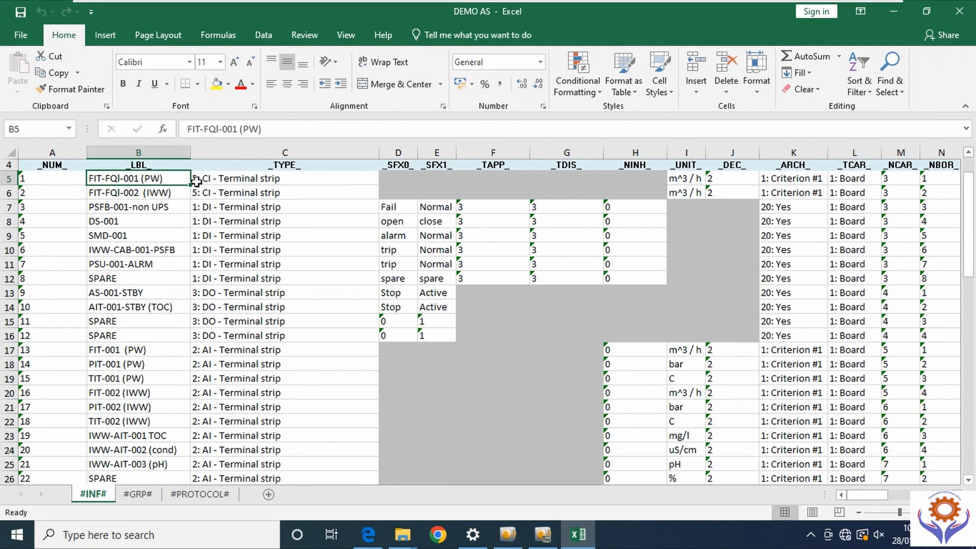
click(663, 181)
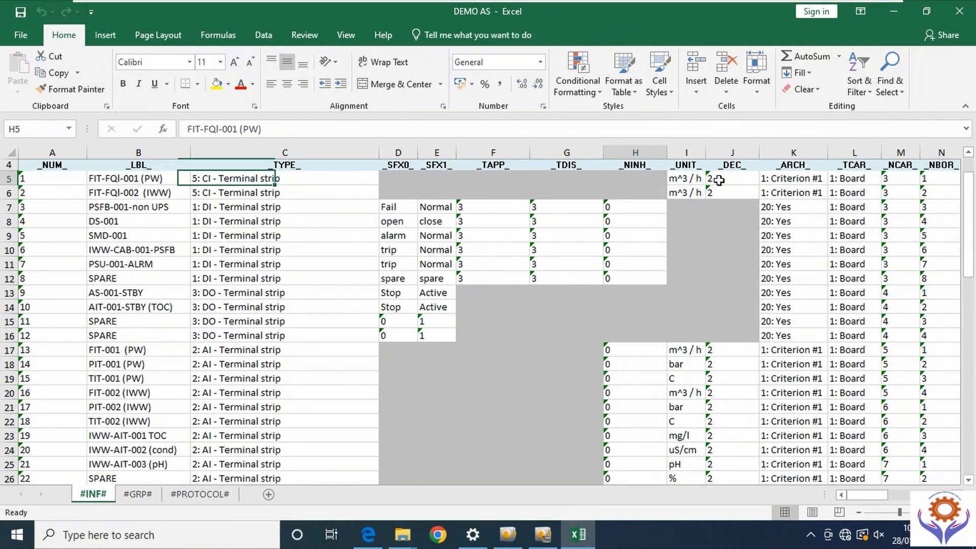
click(229, 179)
click(229, 192)
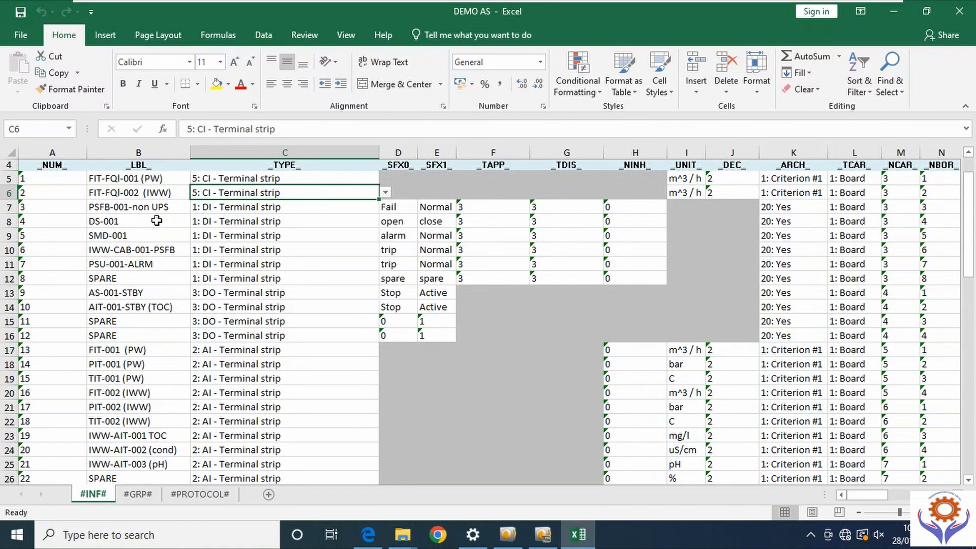
click(127, 222)
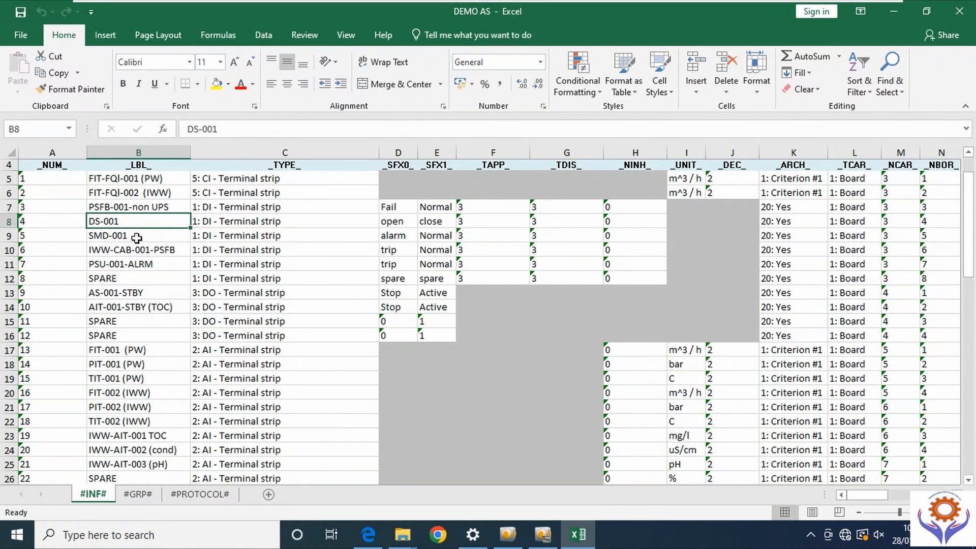
click(137, 237)
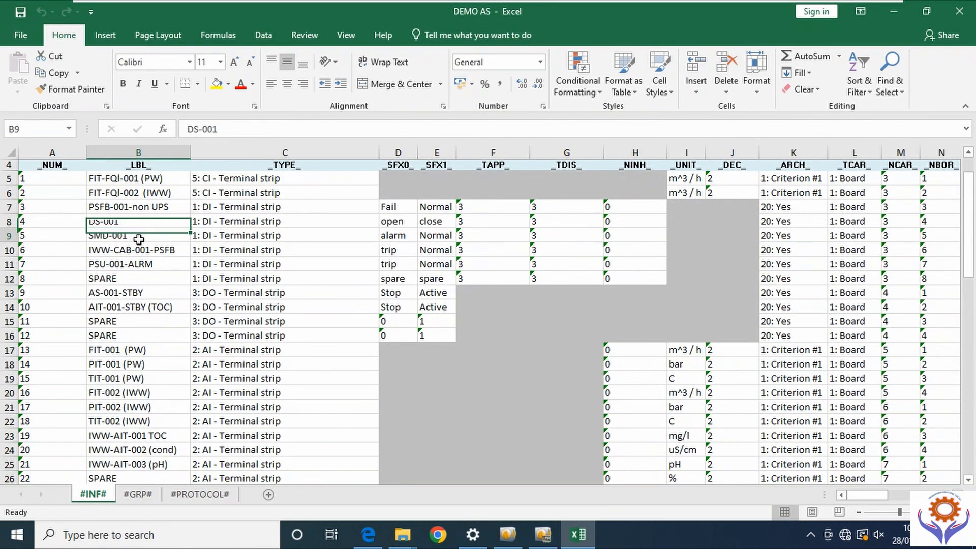
click(168, 251)
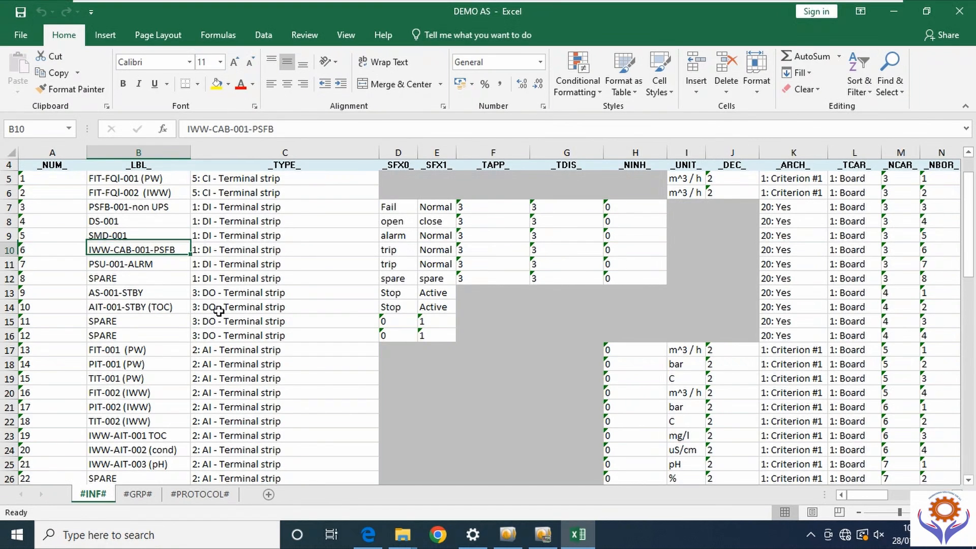
click(395, 210)
click(452, 206)
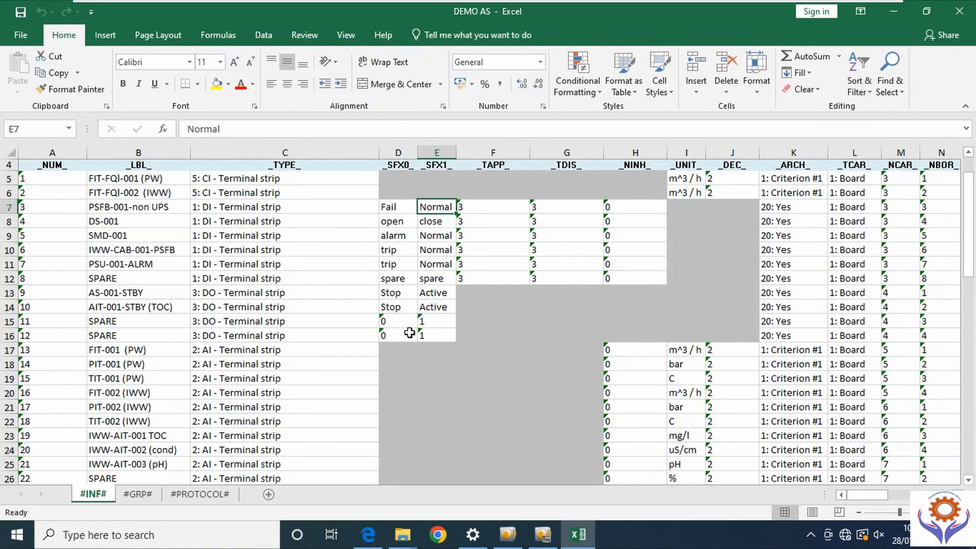
click(401, 206)
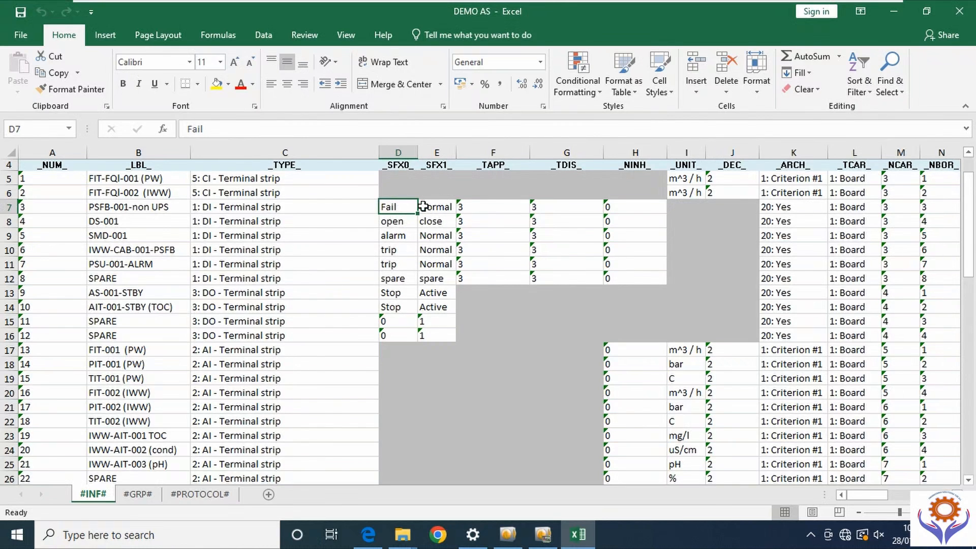
click(118, 208)
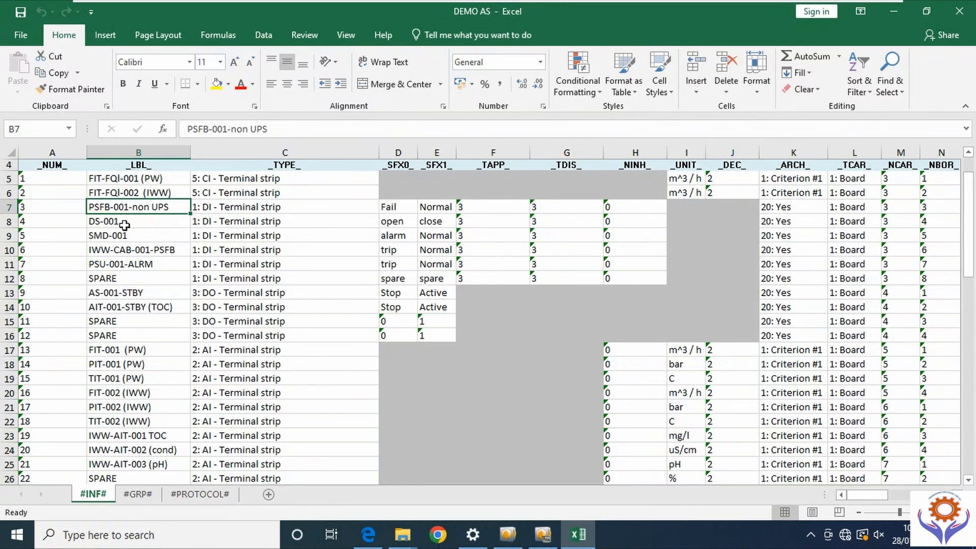
click(124, 225)
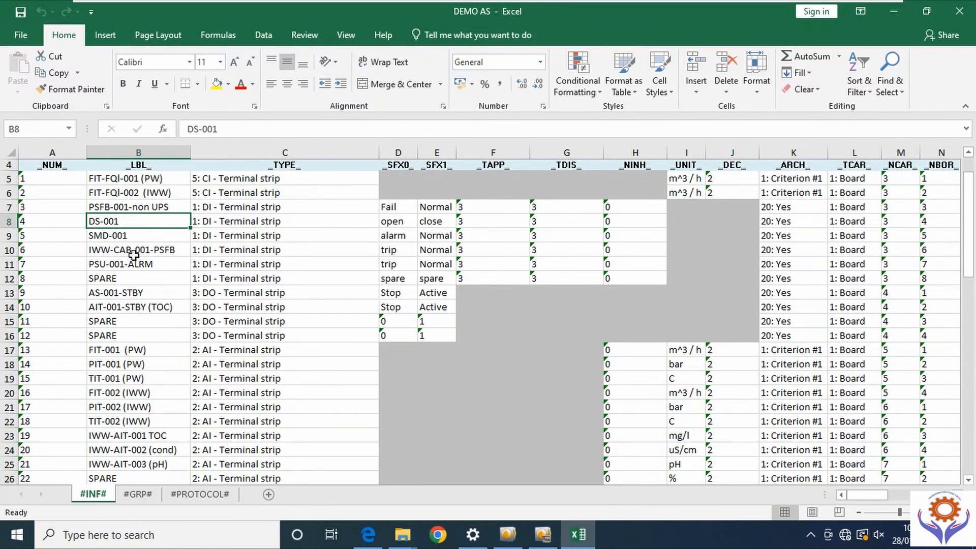
click(124, 235)
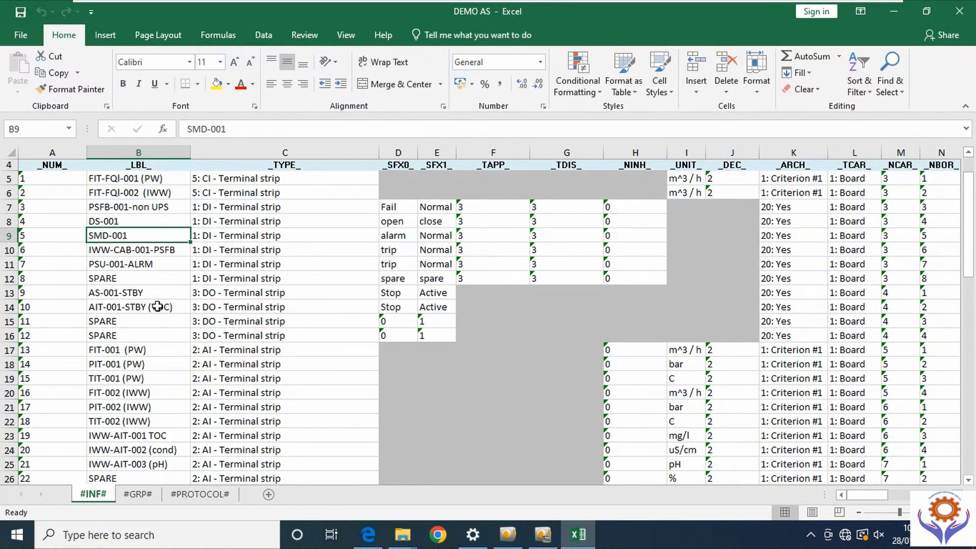
click(131, 296)
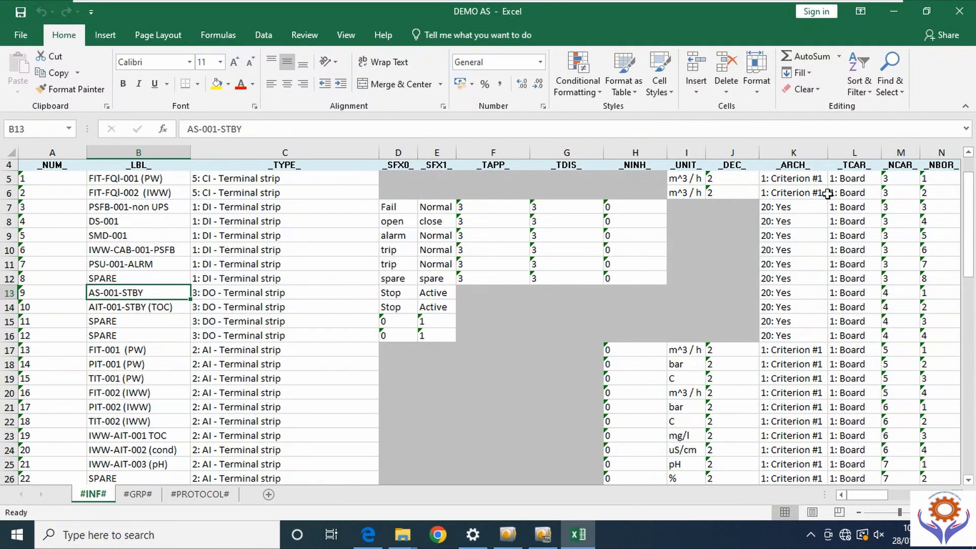
drag(871, 494, 889, 495)
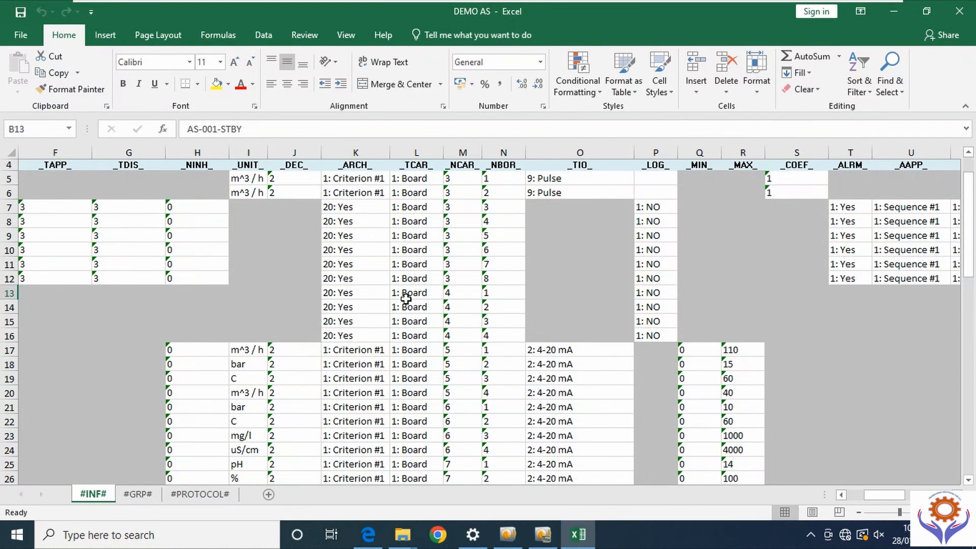
click(427, 249)
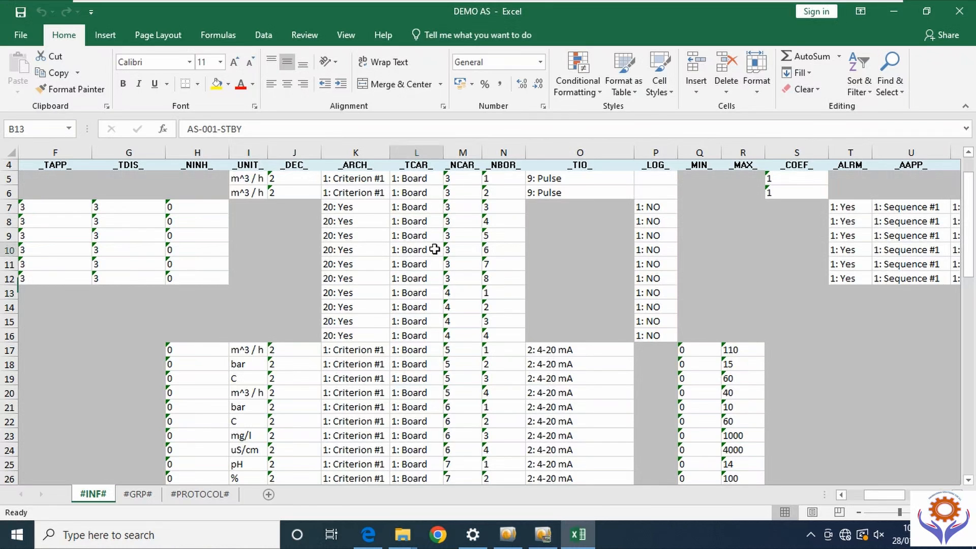
click(450, 251)
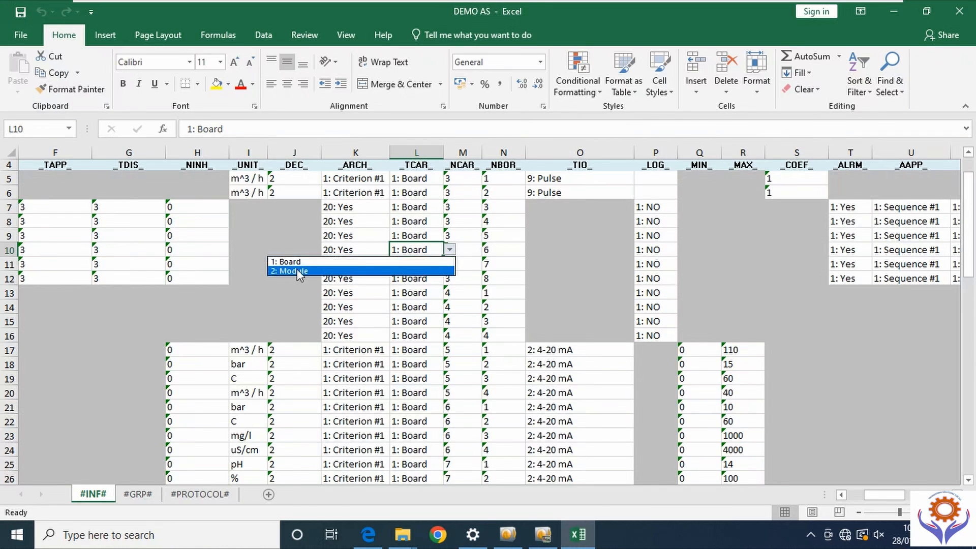
click(417, 220)
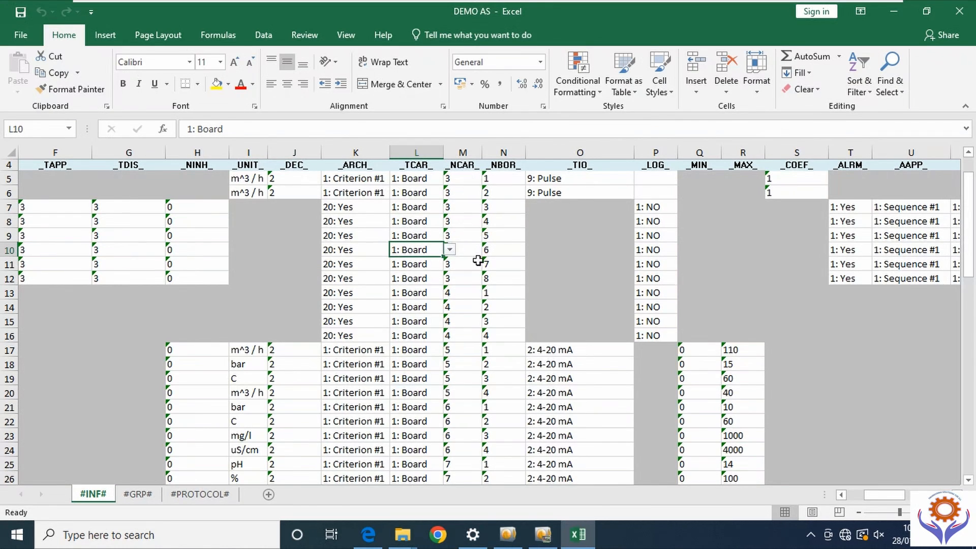
click(495, 231)
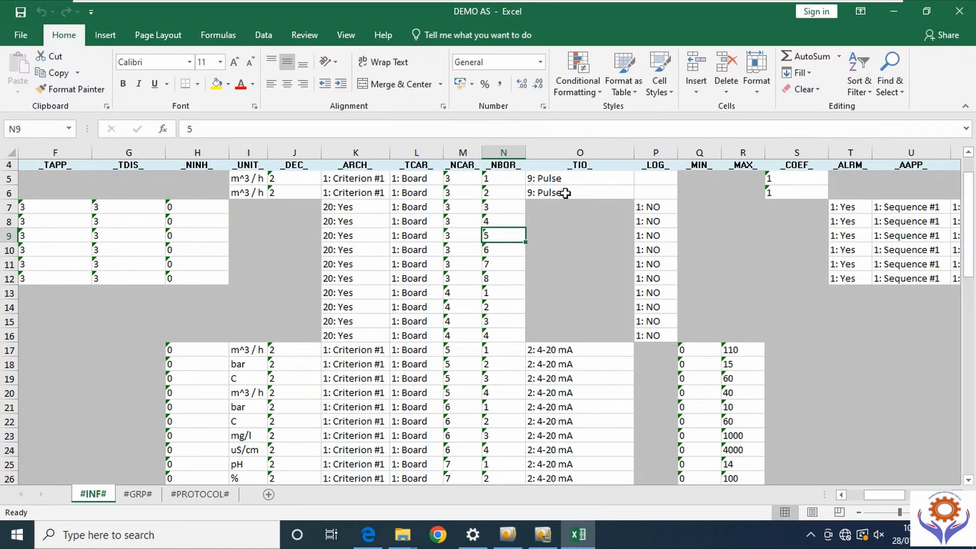
drag(885, 494, 788, 505)
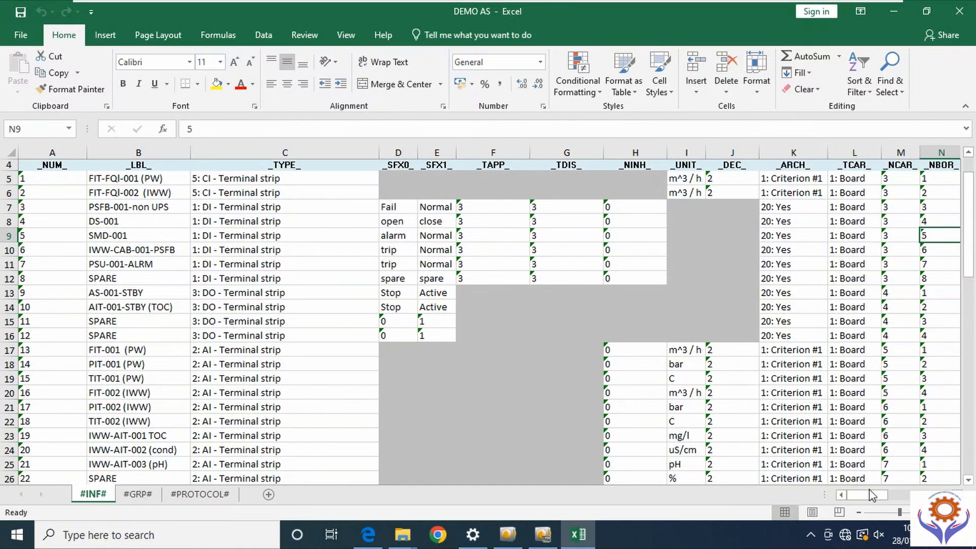
drag(866, 499, 885, 498)
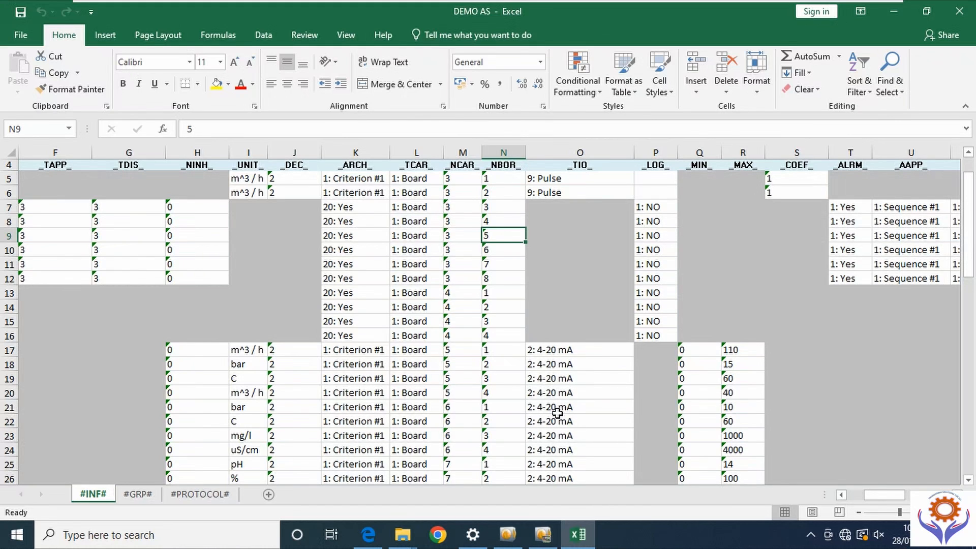
click(616, 351)
click(641, 351)
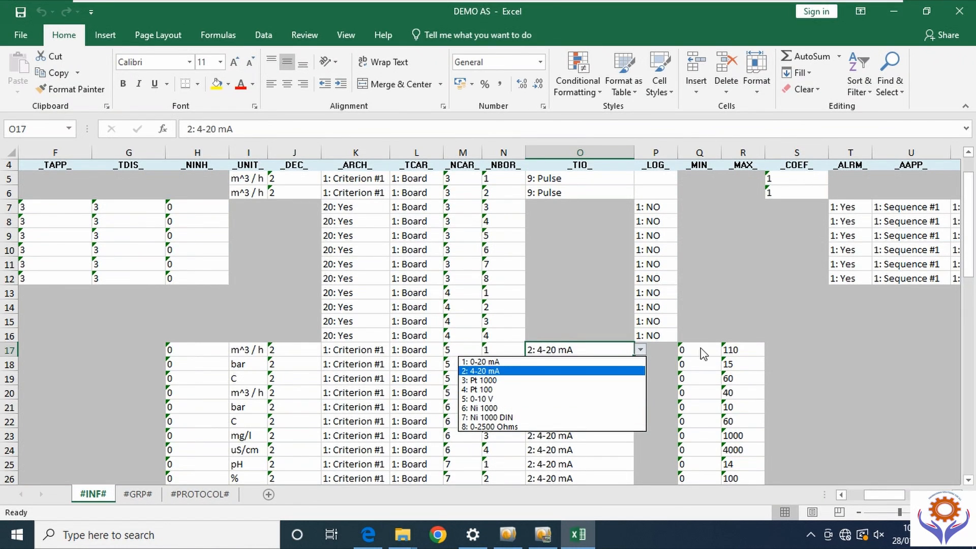
key(Escape)
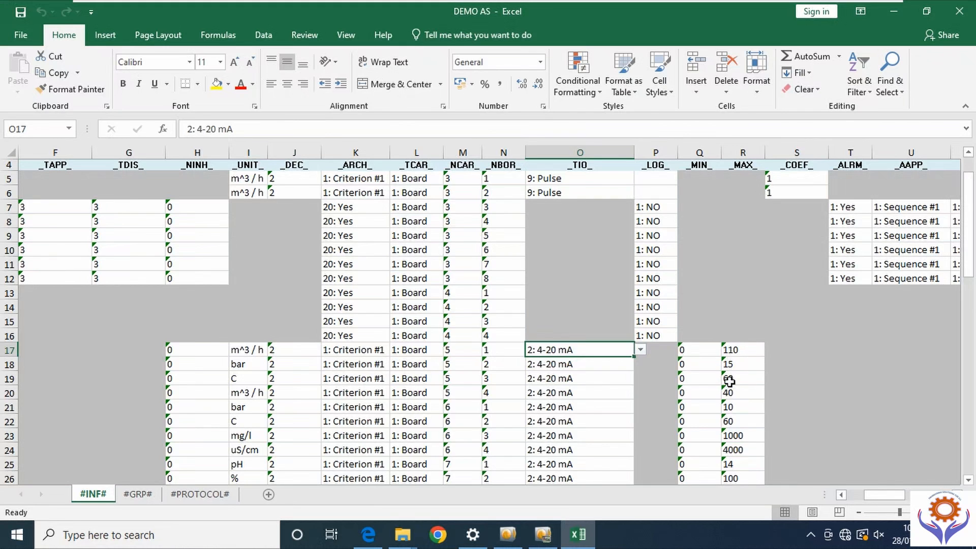
drag(880, 495, 913, 495)
scroll(924, 319, up, 1)
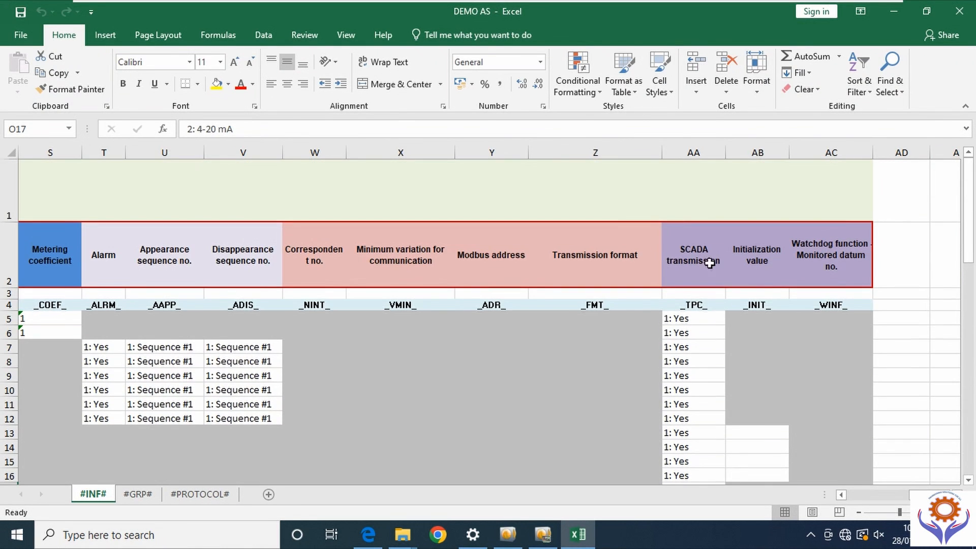
drag(905, 496, 843, 501)
scroll(327, 398, down, 13)
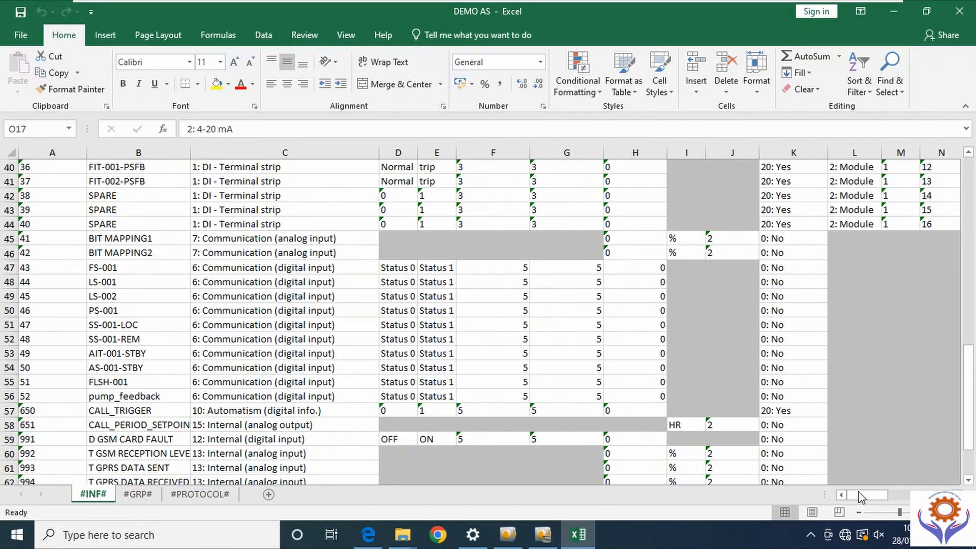
drag(863, 496, 758, 504)
click(134, 494)
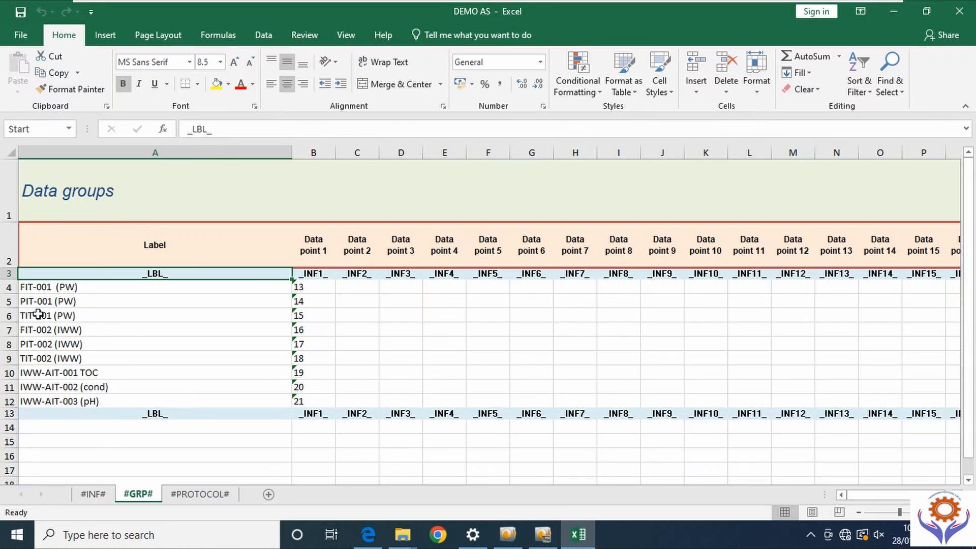
click(66, 287)
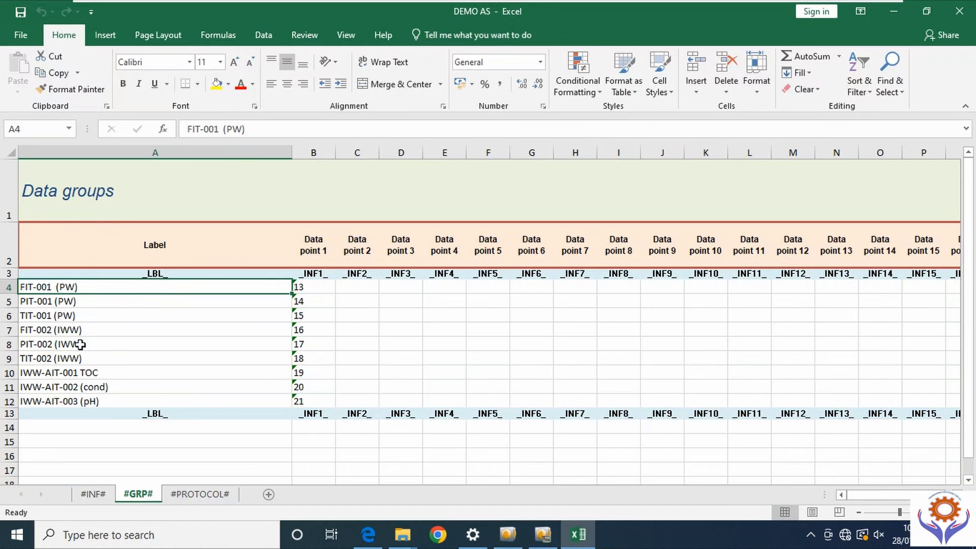
click(94, 495)
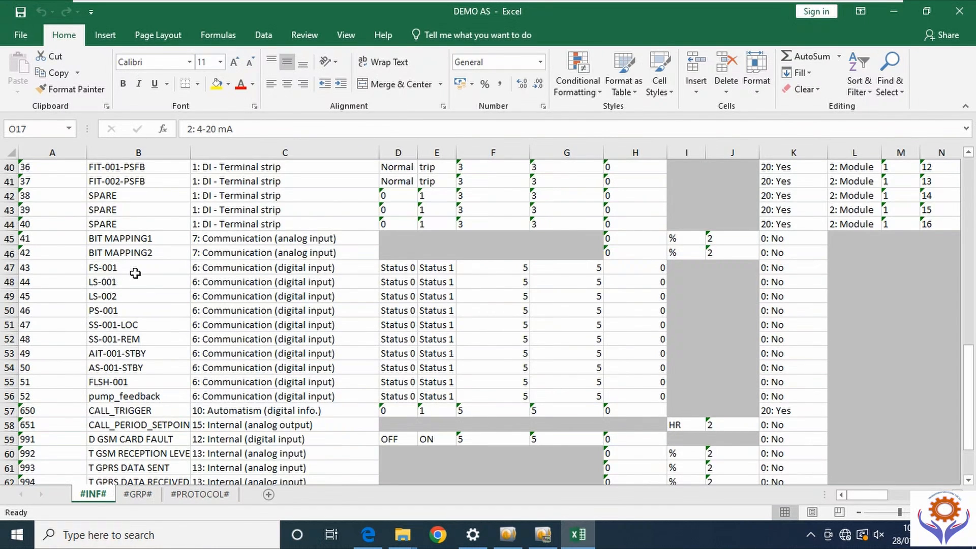
click(136, 277)
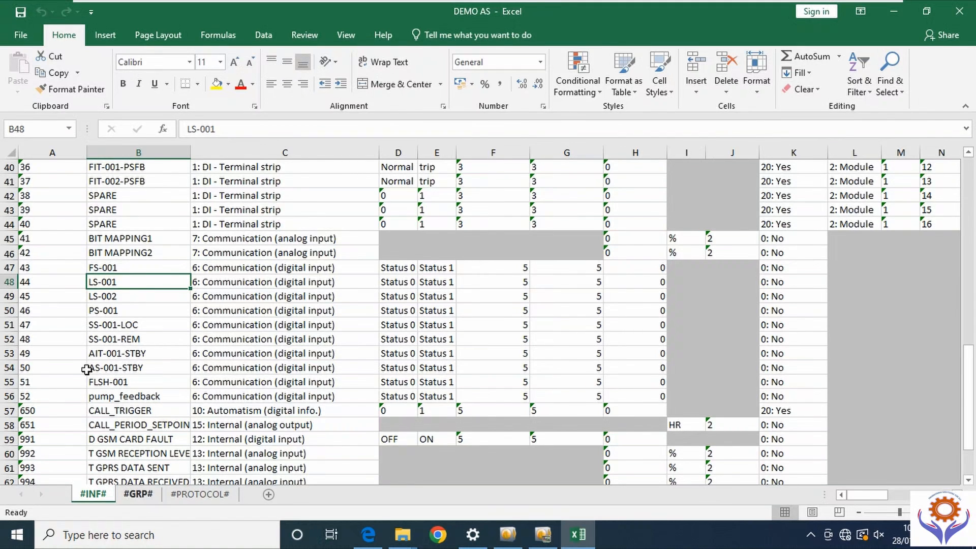
key(ctrl+Page_Down)
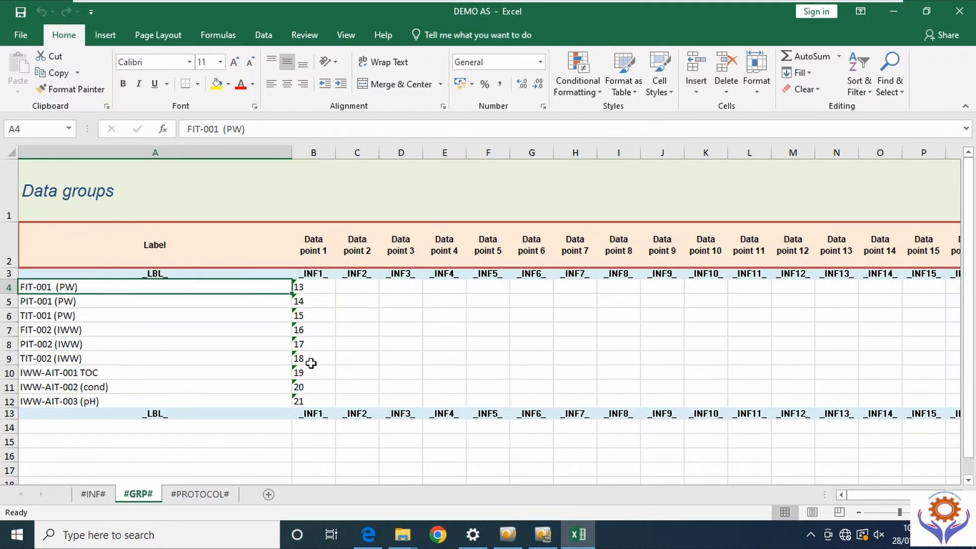
click(312, 287)
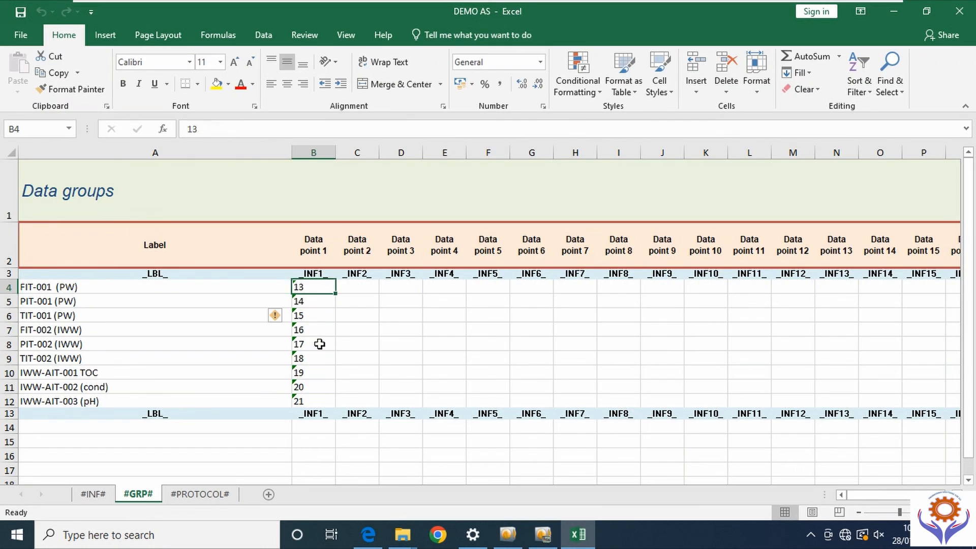
click(318, 316)
click(320, 344)
click(316, 385)
click(388, 460)
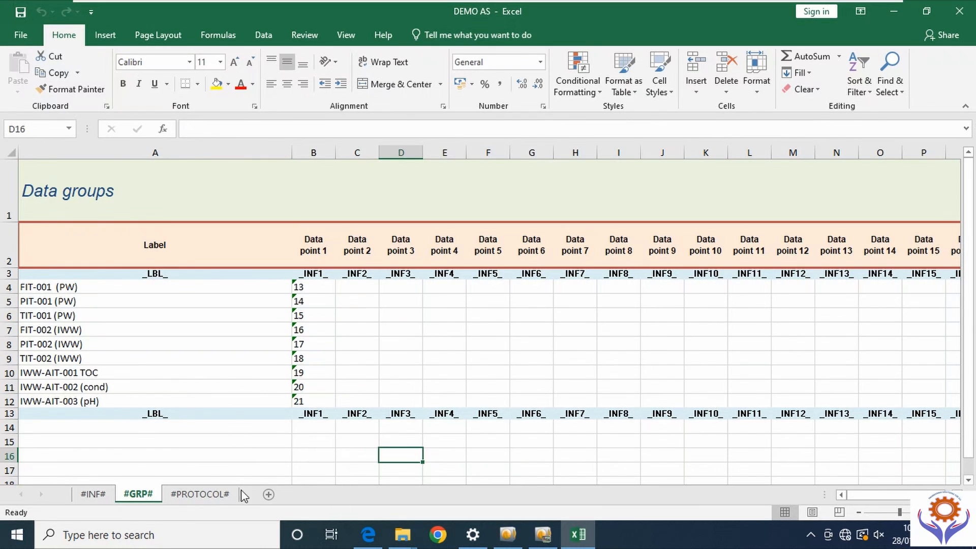
click(211, 495)
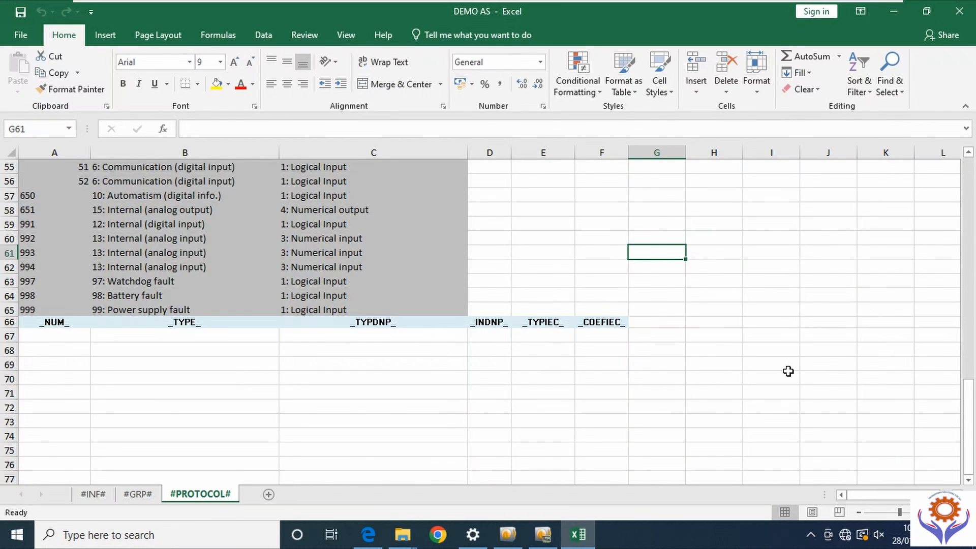
scroll(918, 400, up, 18)
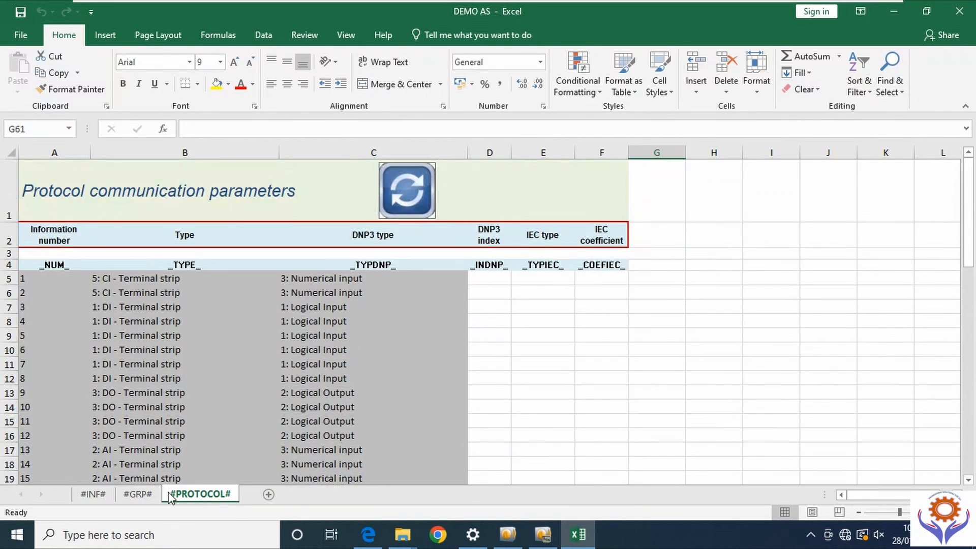
click(91, 496)
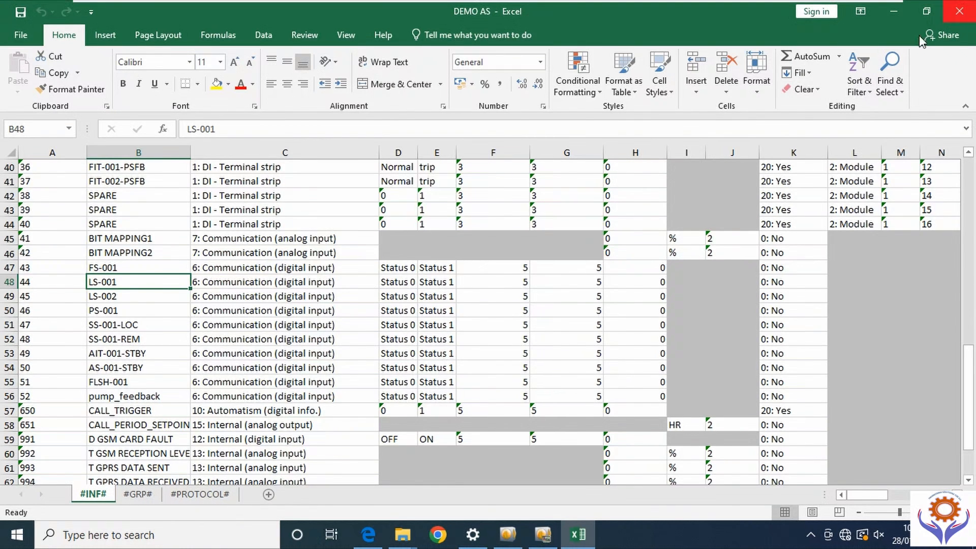
- Save the DEMO AS workbook, close Excel, and return to the DEMO AS configuration
click(960, 11)
click(427, 283)
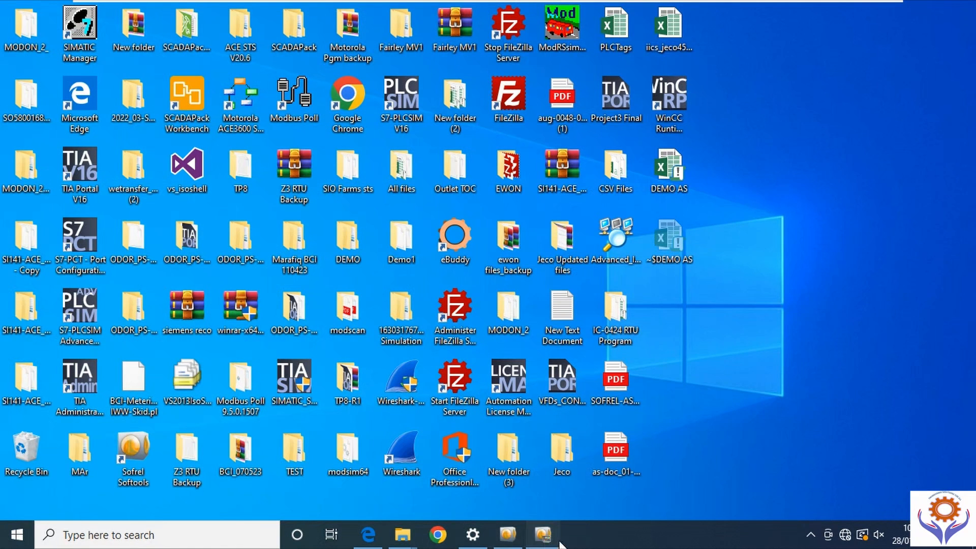
click(543, 534)
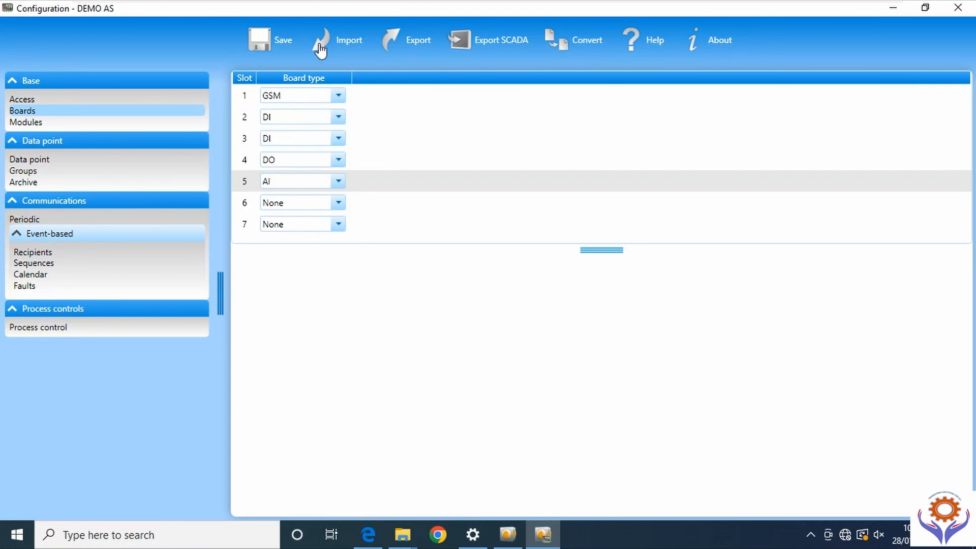
- Import the DEMO AS workbook from the Desktop and acknowledge the 'Import valid' message
click(319, 45)
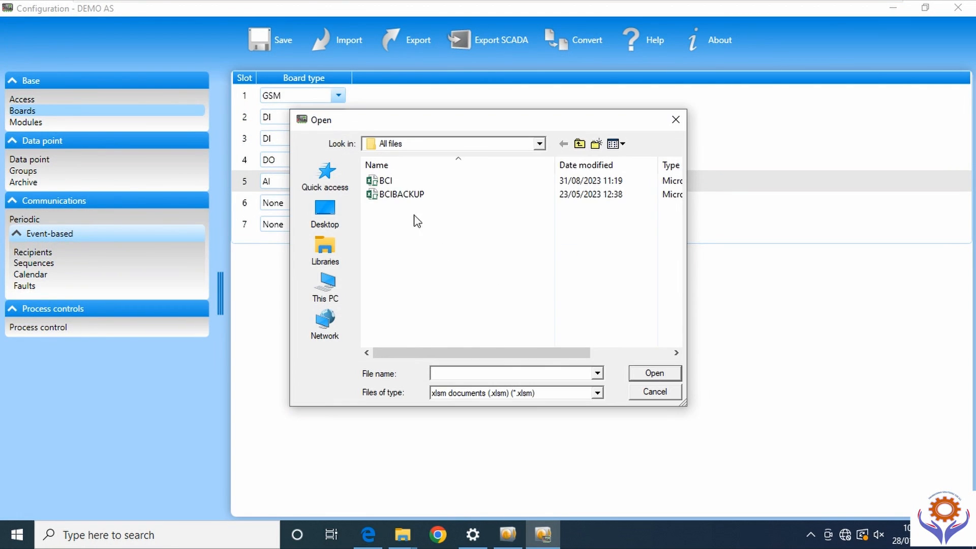
click(328, 210)
scroll(676, 305, down, 3)
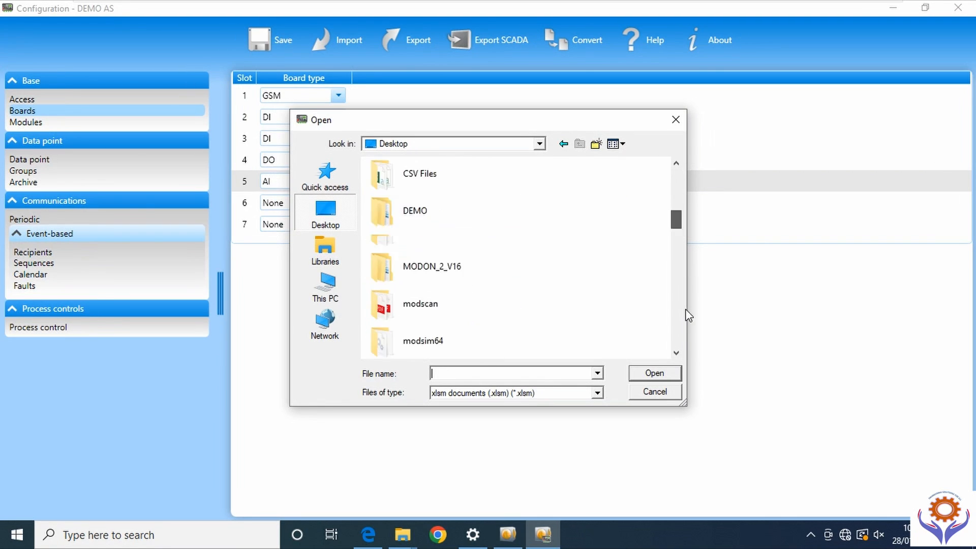
scroll(677, 305, down, 10)
click(423, 339)
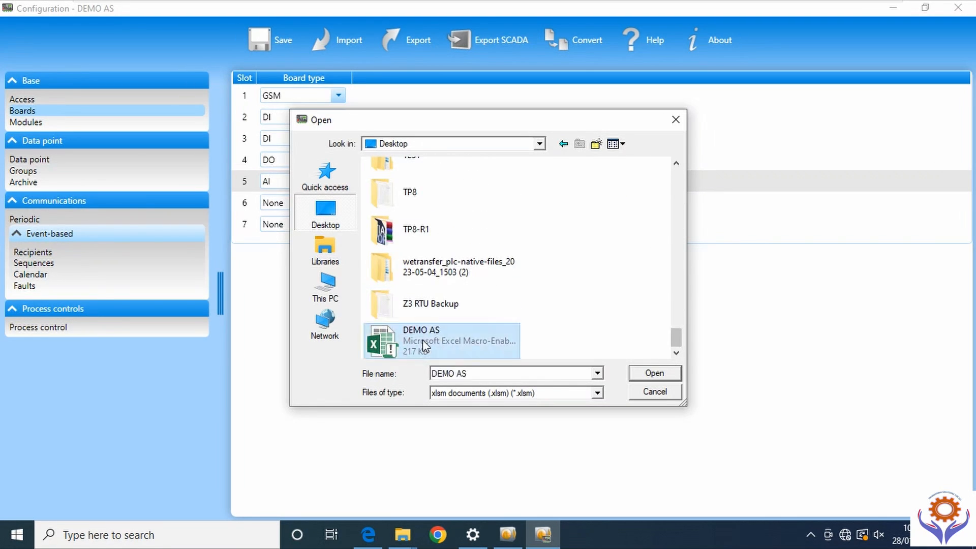
double_click(422, 339)
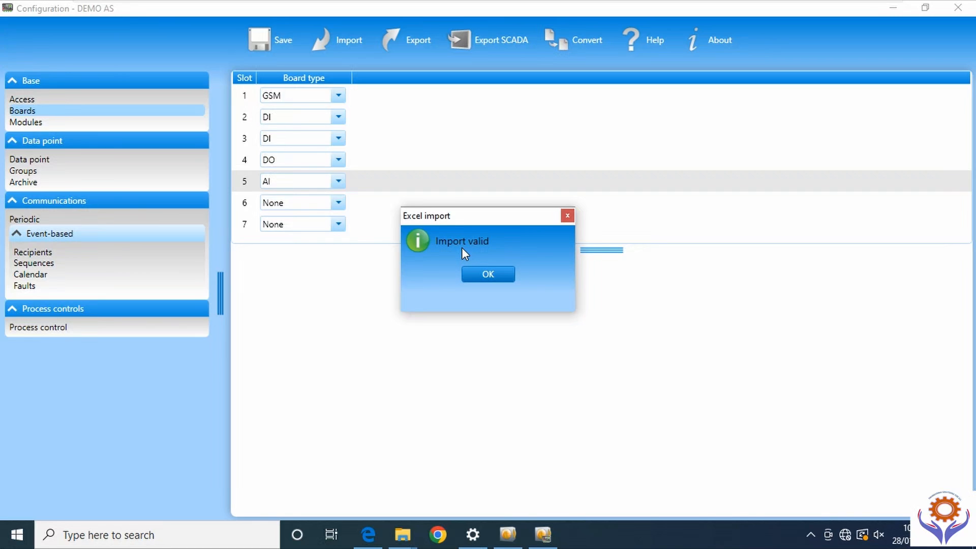
click(495, 278)
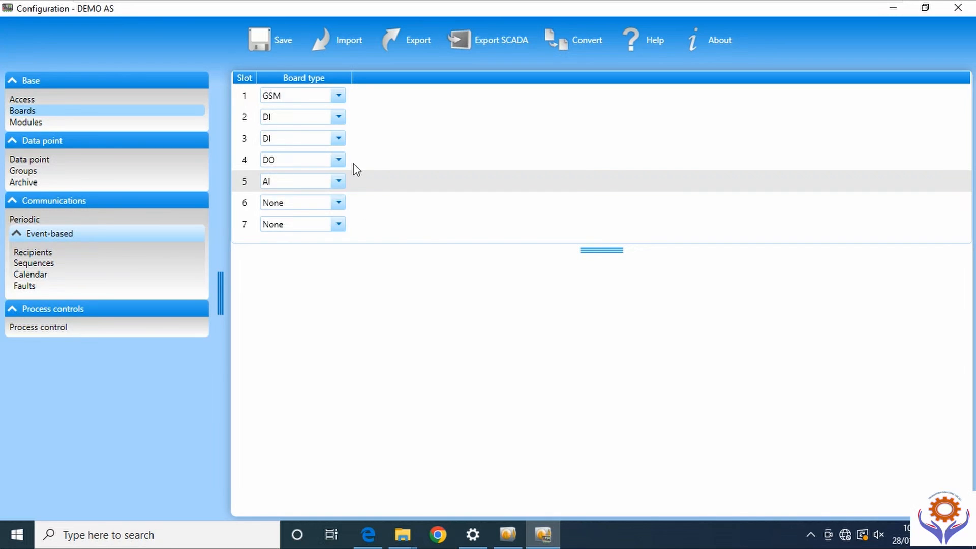
- Show the Data point table from FIT-FQI-001 (PW) and check its Unit, Archive and Board columns
click(35, 159)
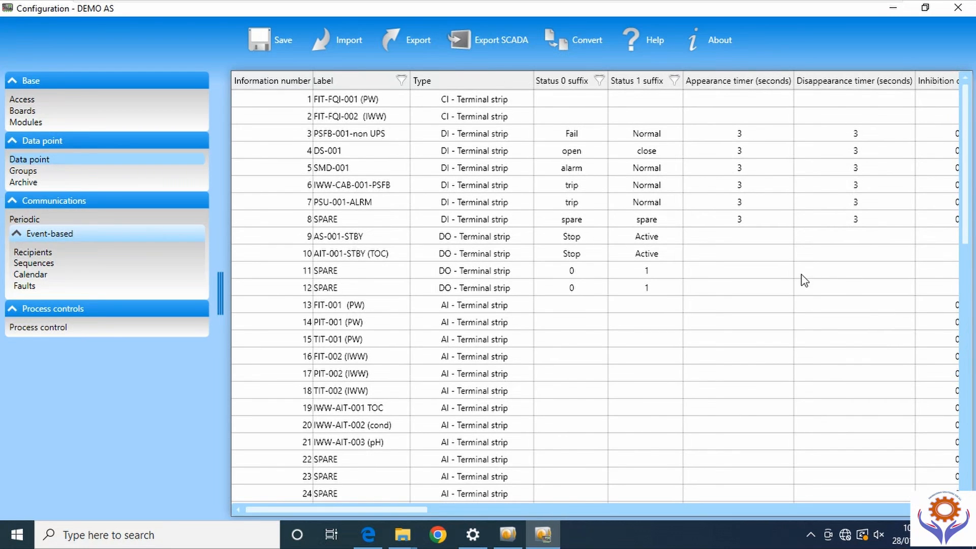
drag(302, 510, 456, 545)
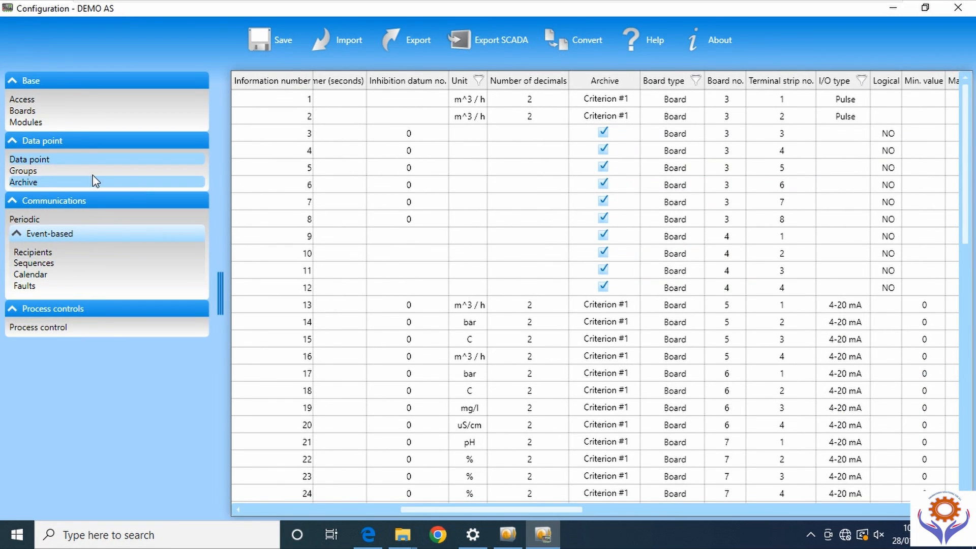
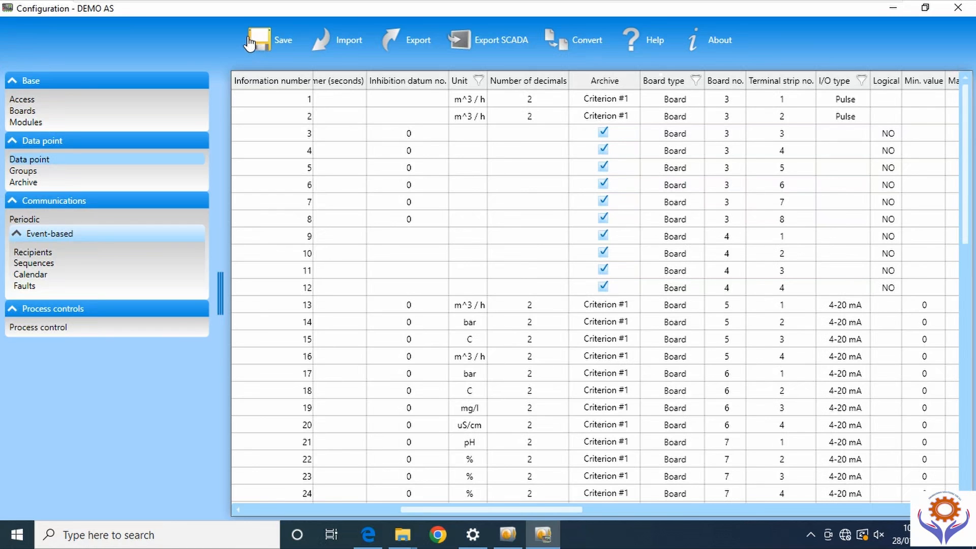
- Review the data point groups, then show archive criterion 1 as periodic at 900 seconds
click(40, 170)
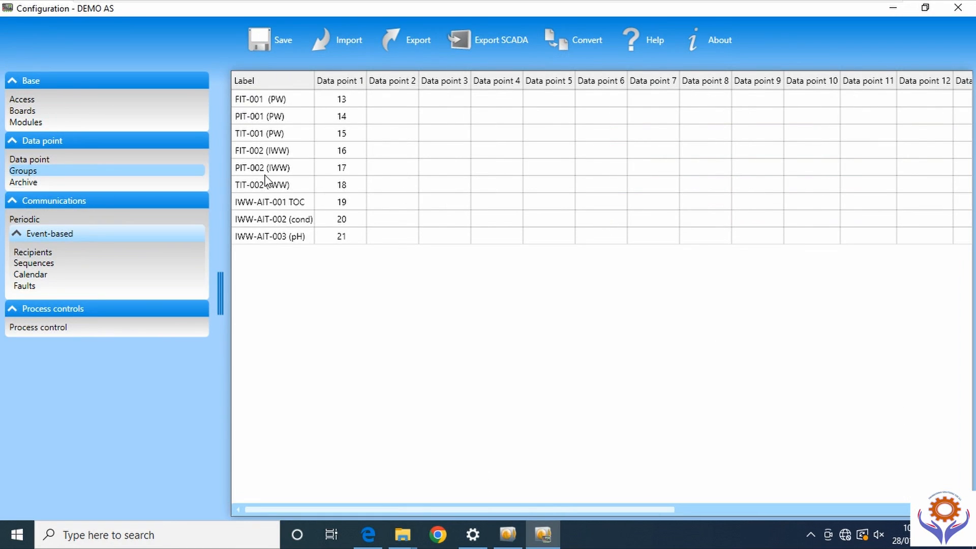
click(34, 158)
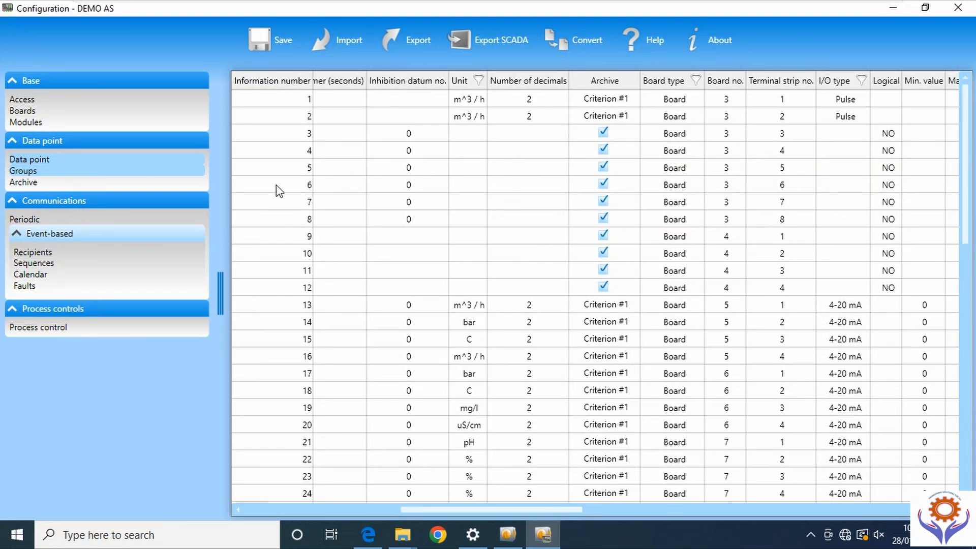
click(26, 170)
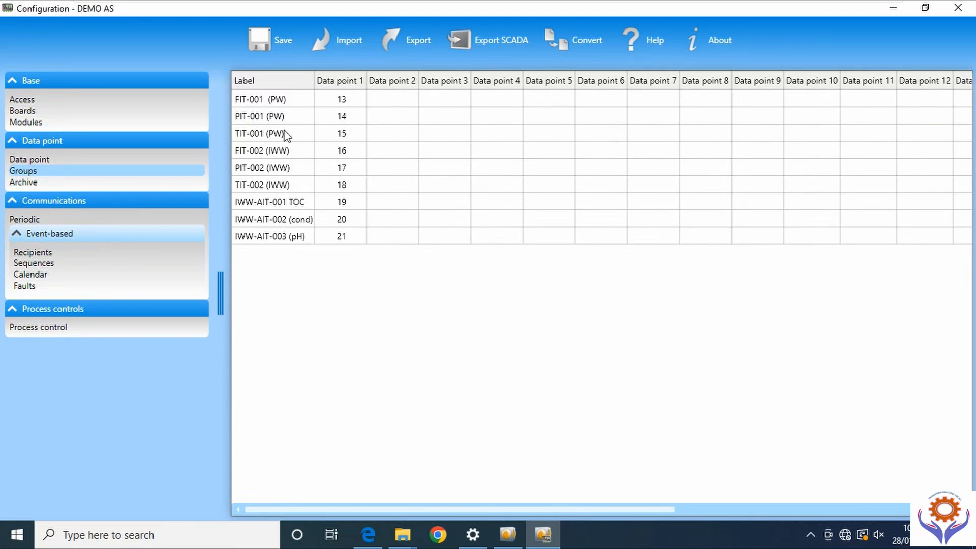
click(31, 182)
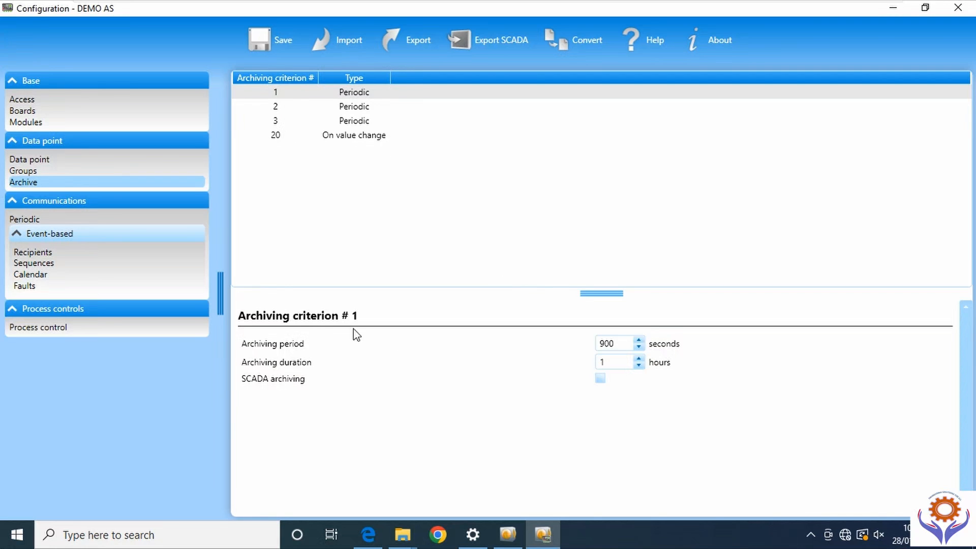
- Review archiving criteria 2, 3 and 20, then return to criterion 1
click(285, 108)
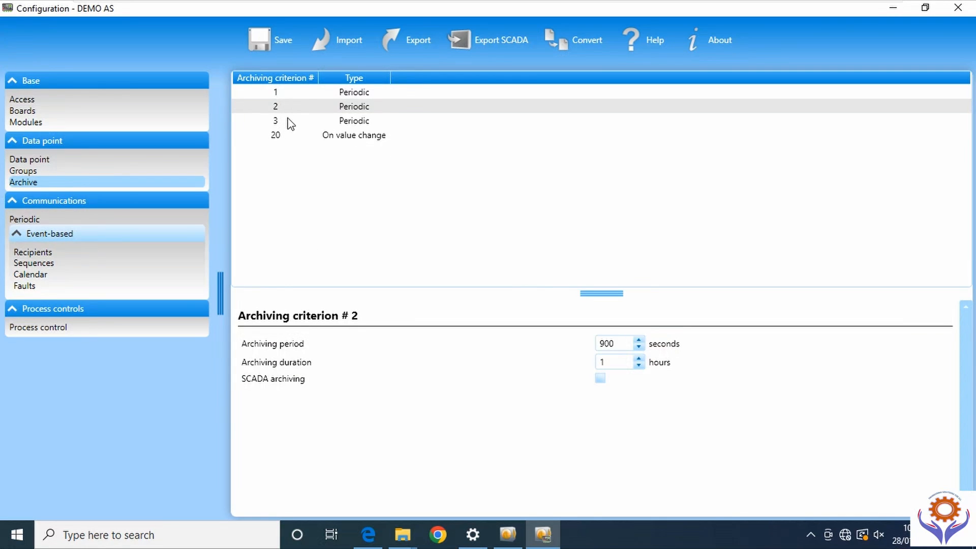
click(288, 120)
key(Down)
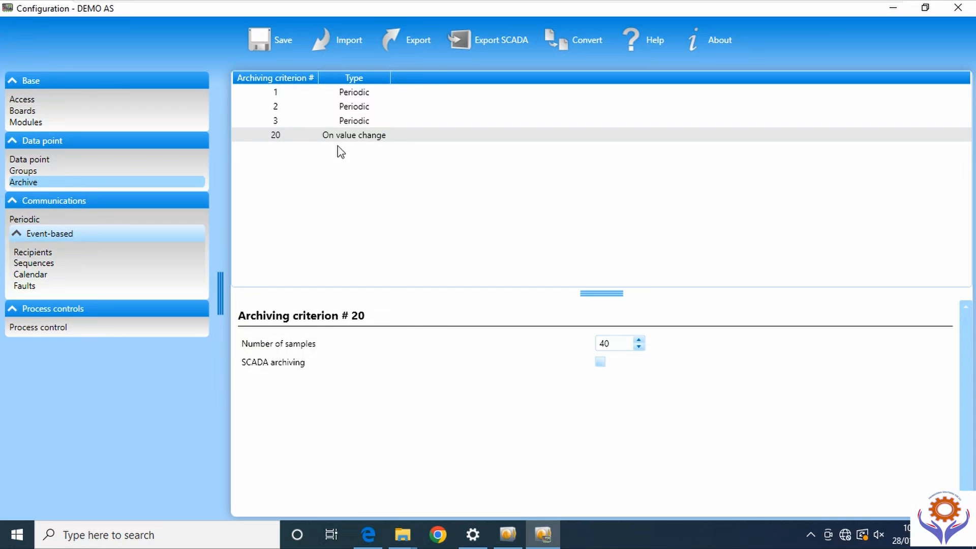
click(284, 92)
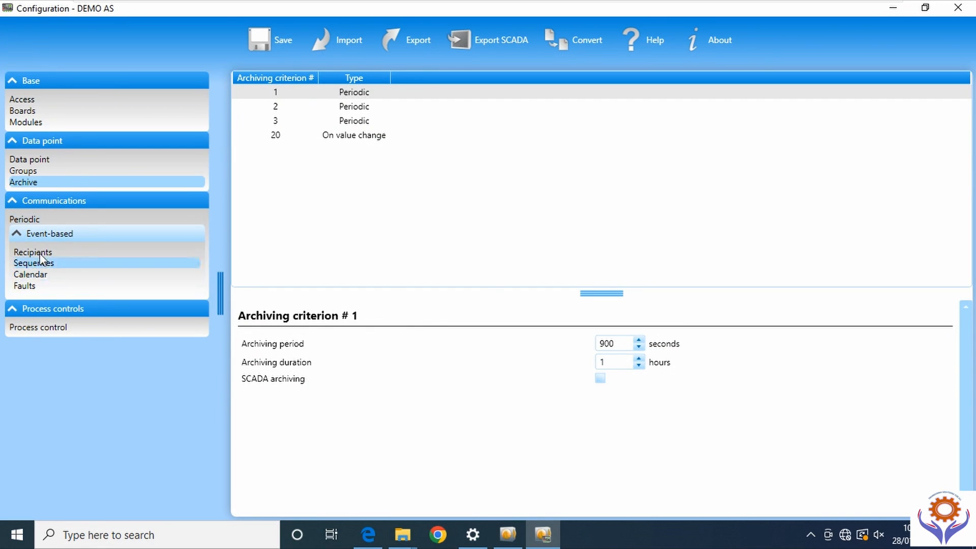
- Check periodic slot 1's correspondent type stays None, then show event-based recipients
click(24, 222)
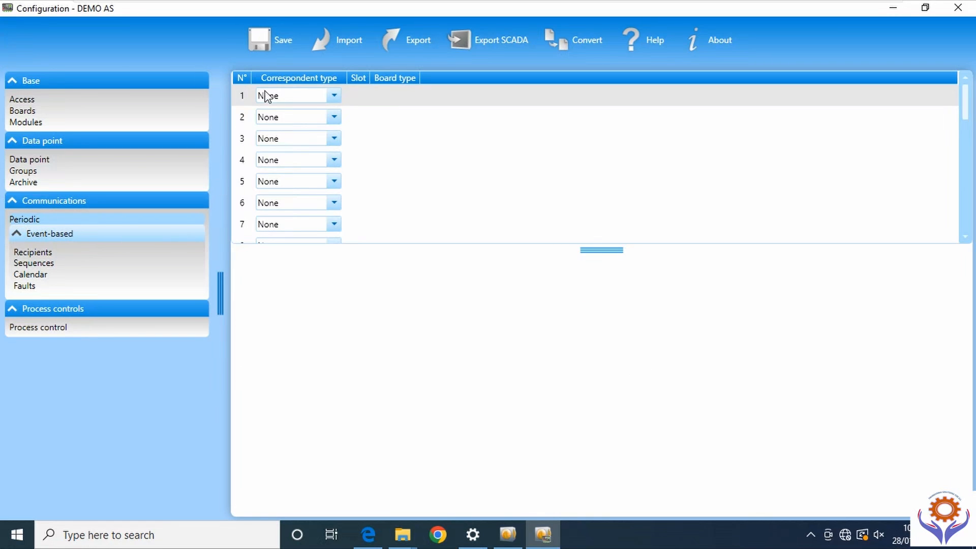
click(334, 95)
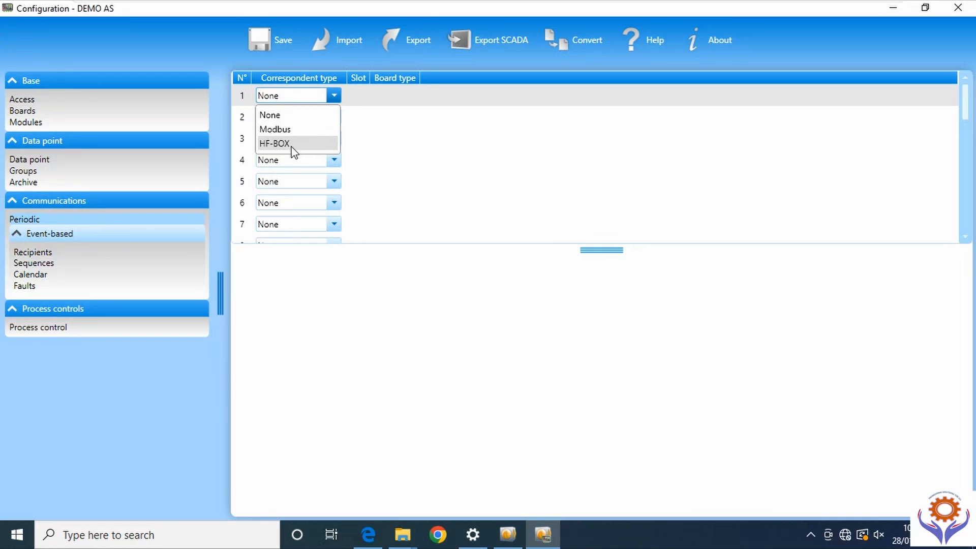
click(456, 112)
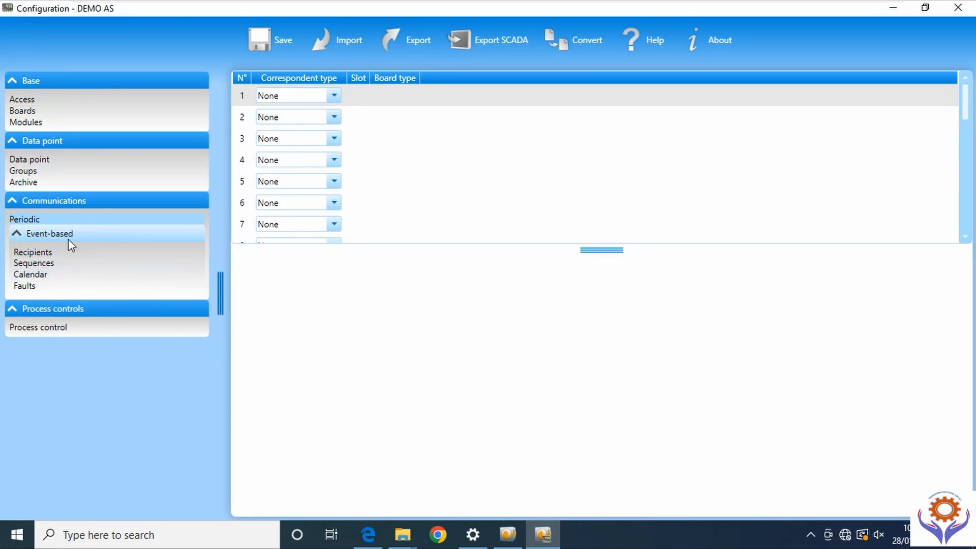
click(31, 249)
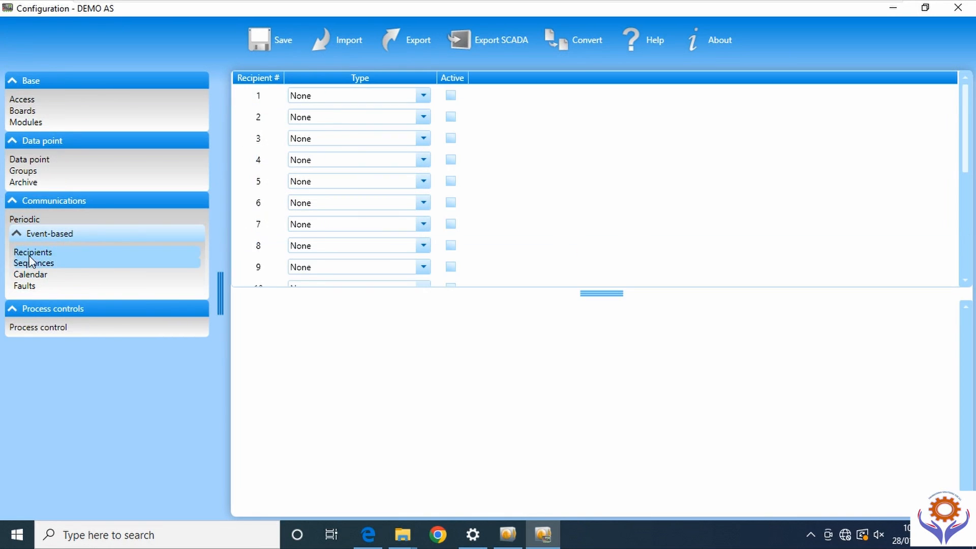
- Make recipient 1 a SCADA GSM Data / Hayes recipient reporting D GSM CARD FAULT
click(423, 97)
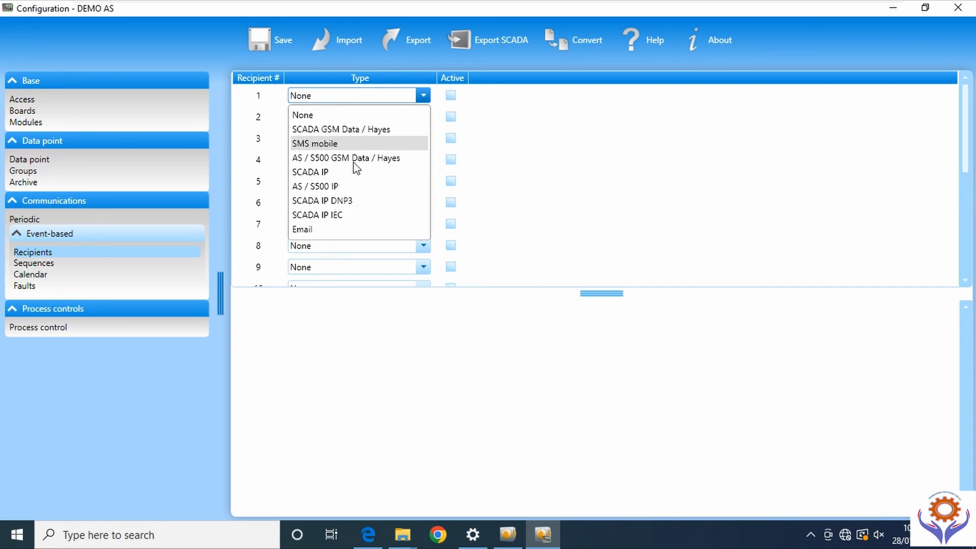
click(330, 172)
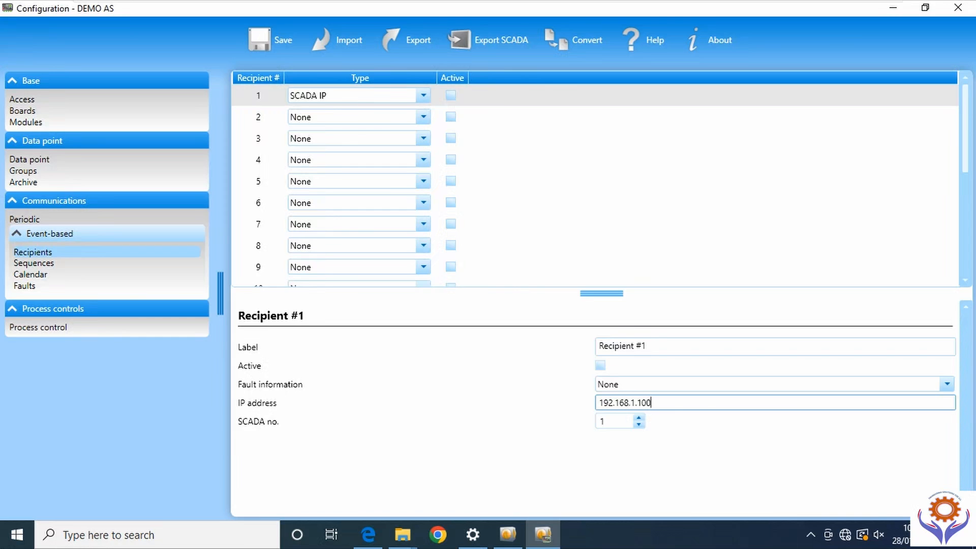
click(644, 346)
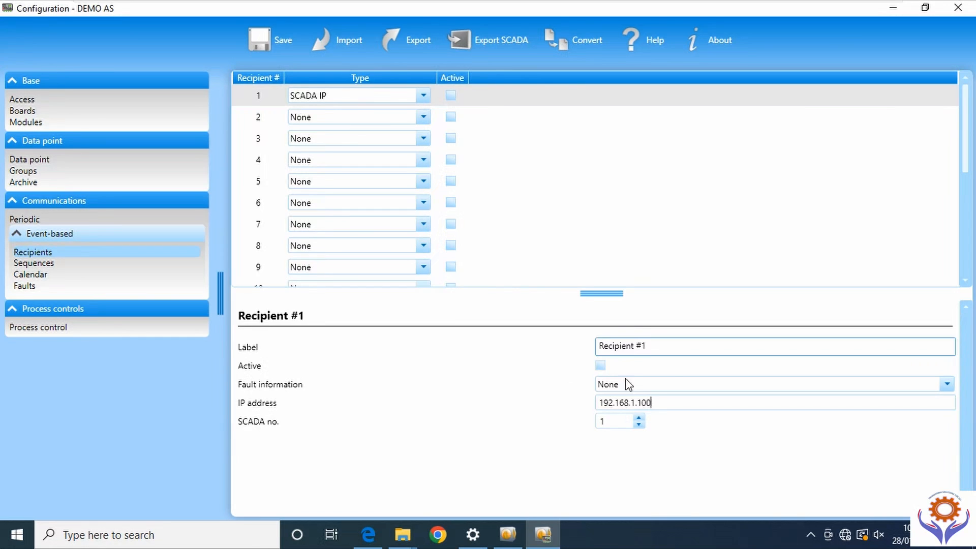
click(946, 385)
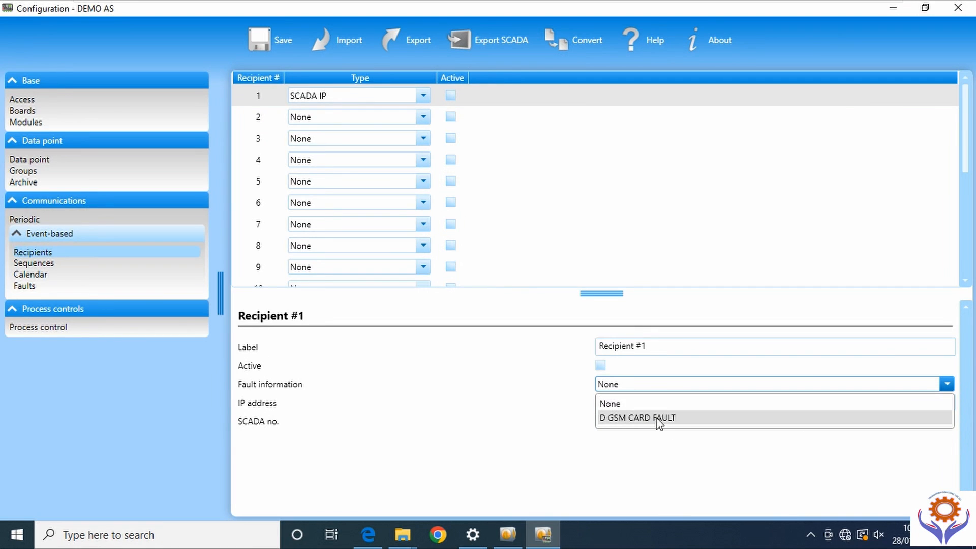
click(751, 457)
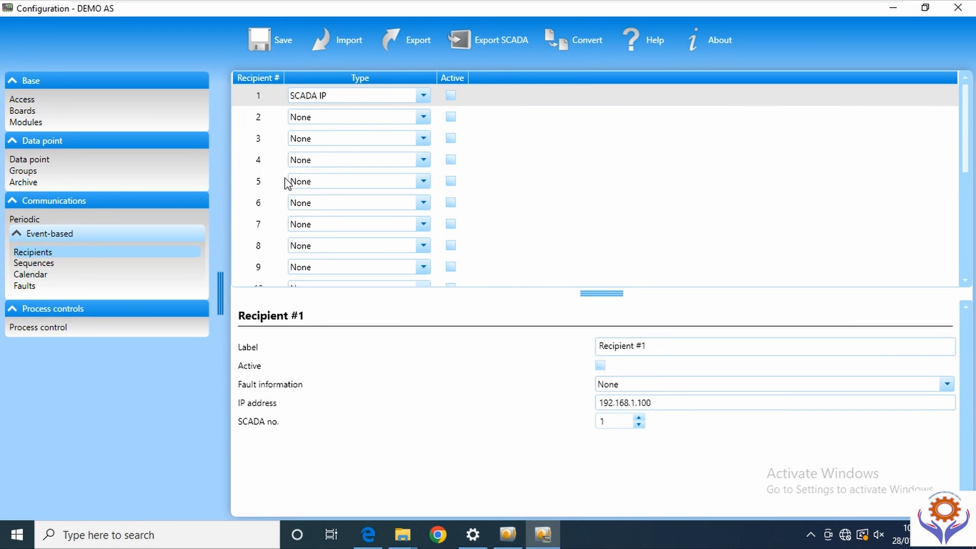
click(424, 96)
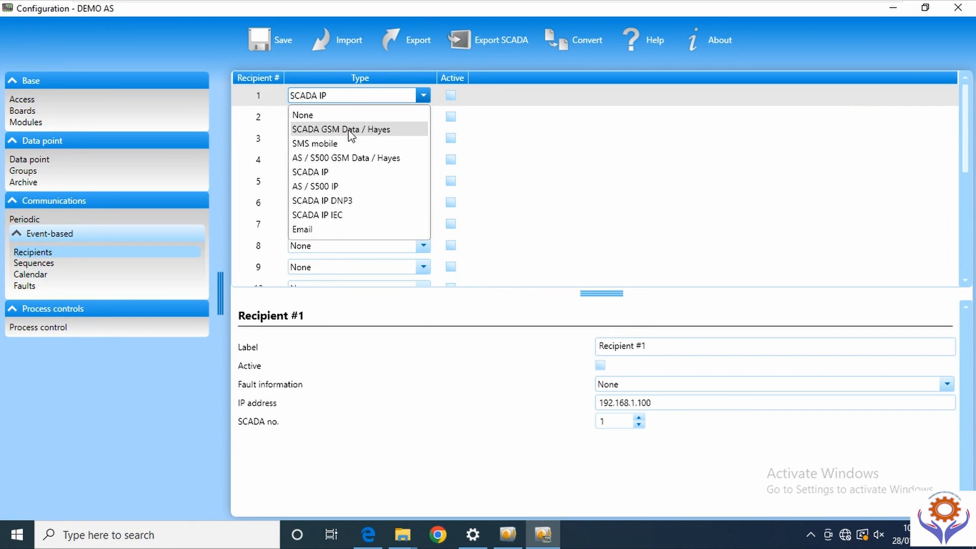
key(Escape)
click(370, 129)
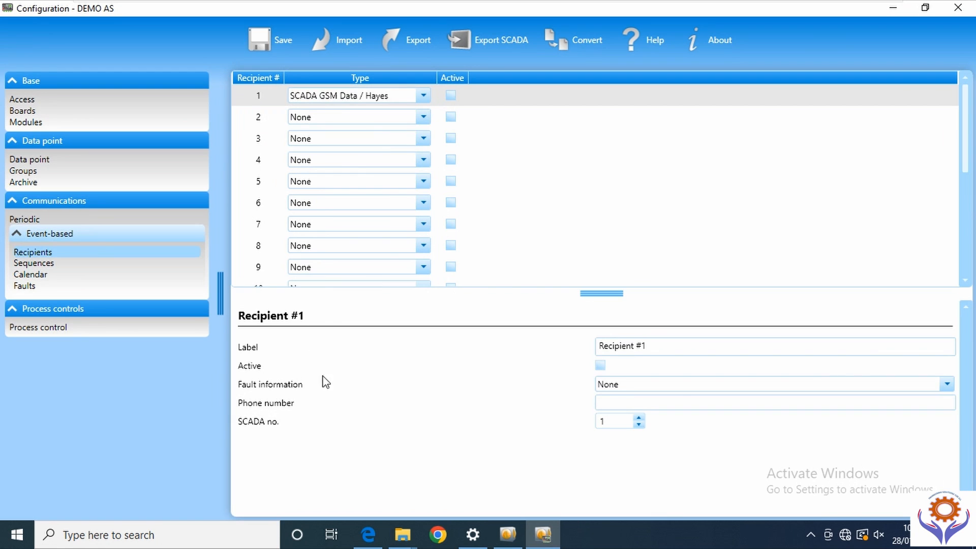
click(947, 383)
click(660, 420)
click(712, 405)
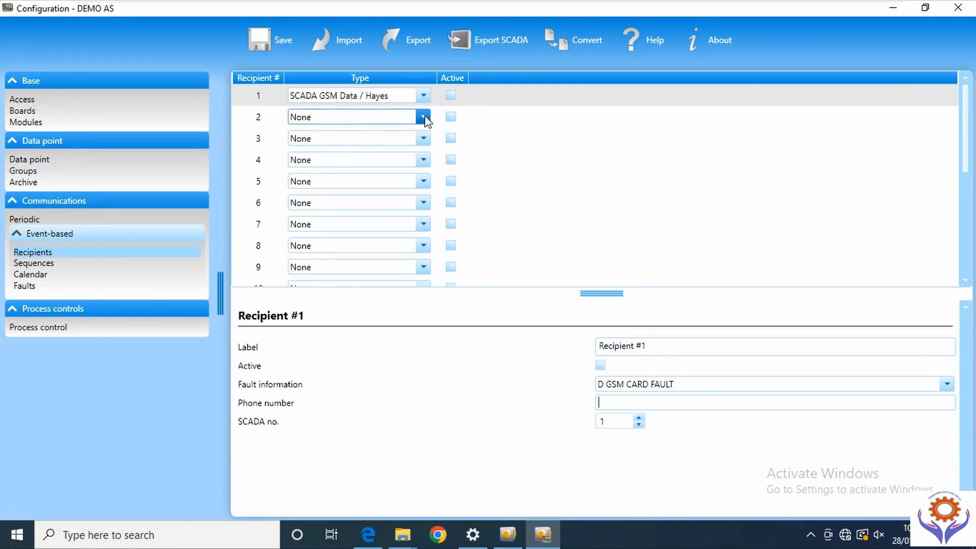
- Make recipient 2 an Email recipient, then display the Sequences list
click(424, 118)
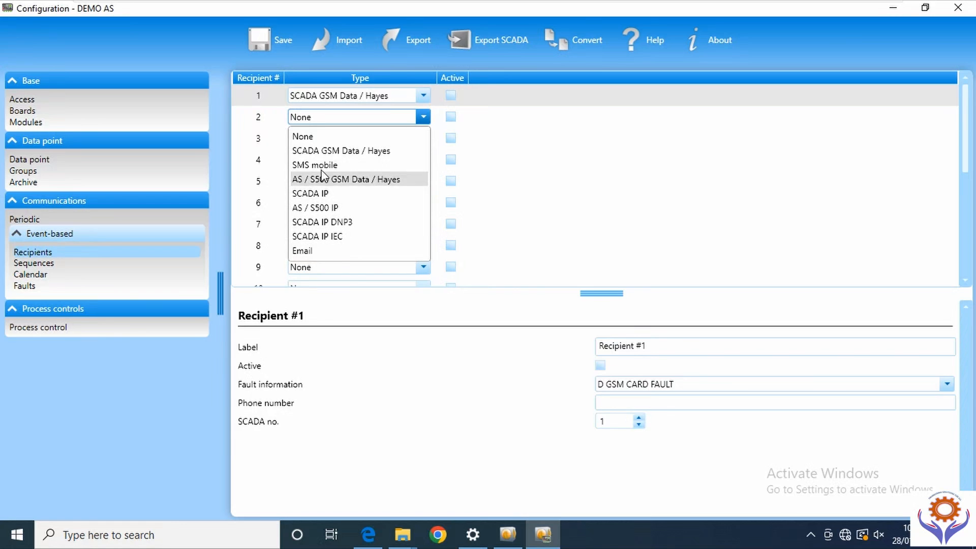
click(330, 251)
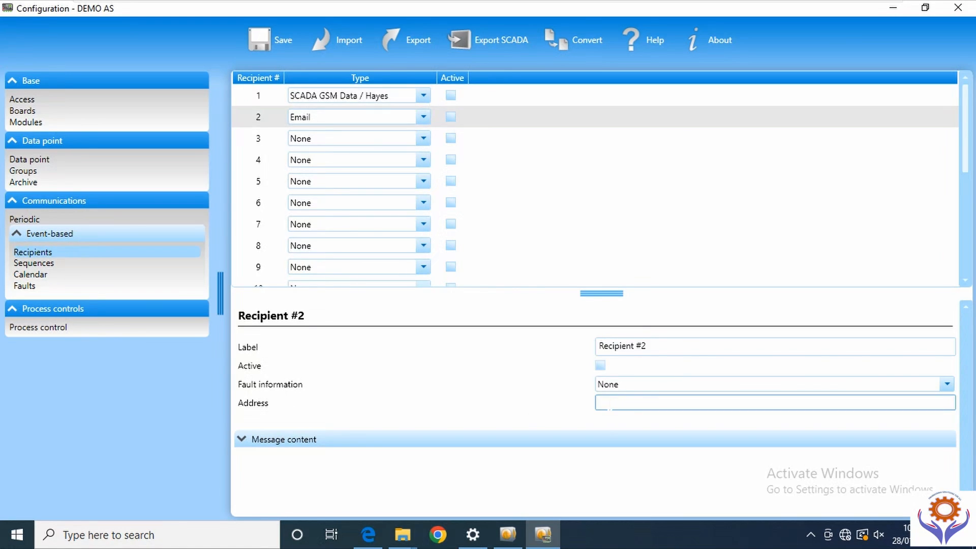
click(641, 345)
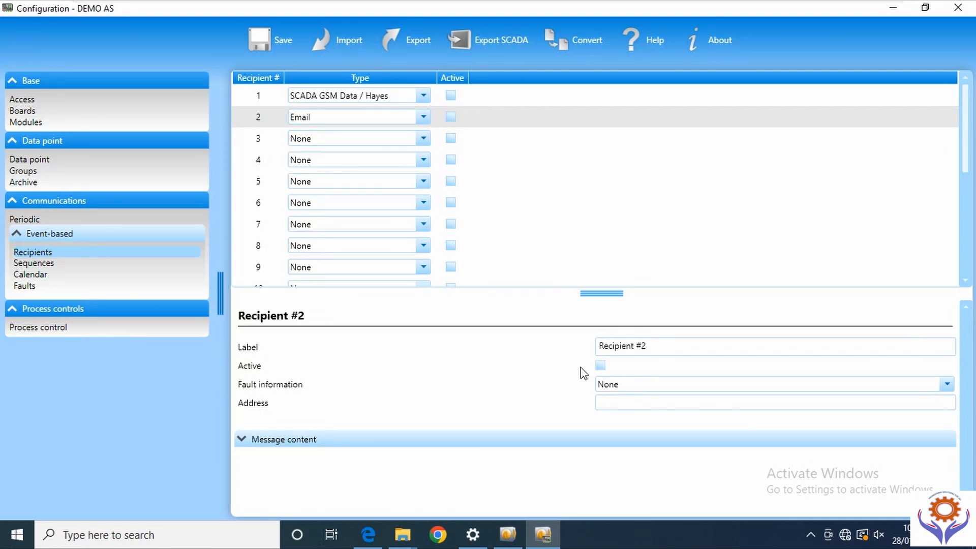
click(242, 440)
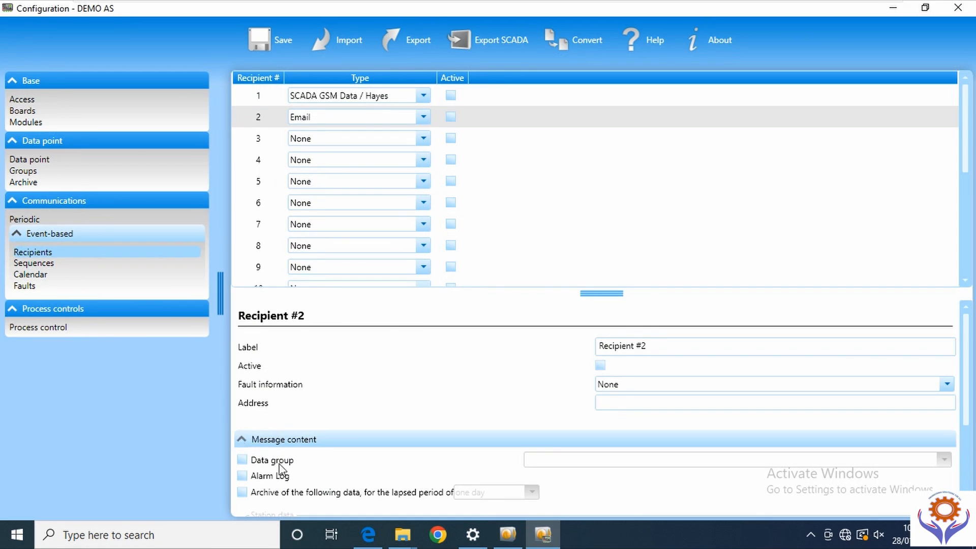
click(242, 440)
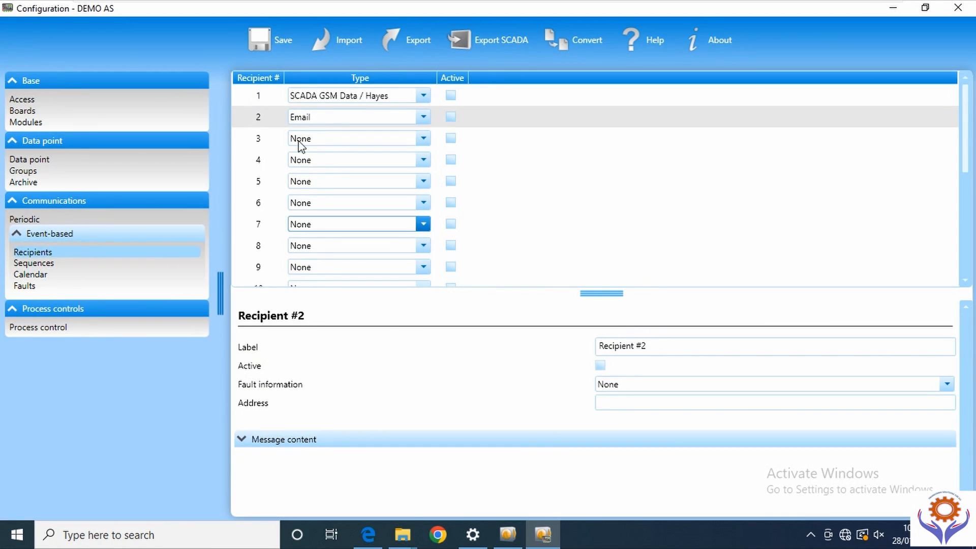
click(45, 263)
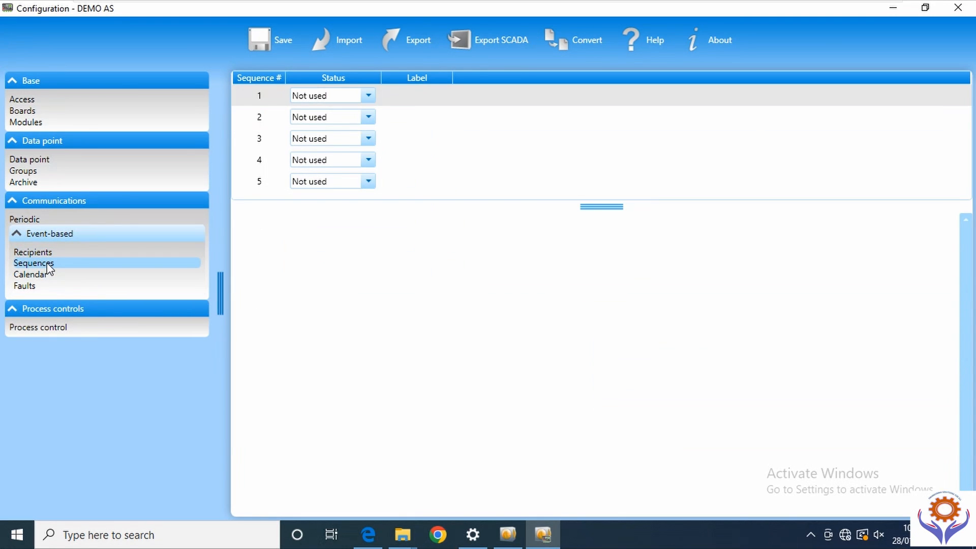
- Mark Sequence 1 as Used and add Recipient #1 with 2 calls, 1 minute apart
click(370, 96)
click(307, 113)
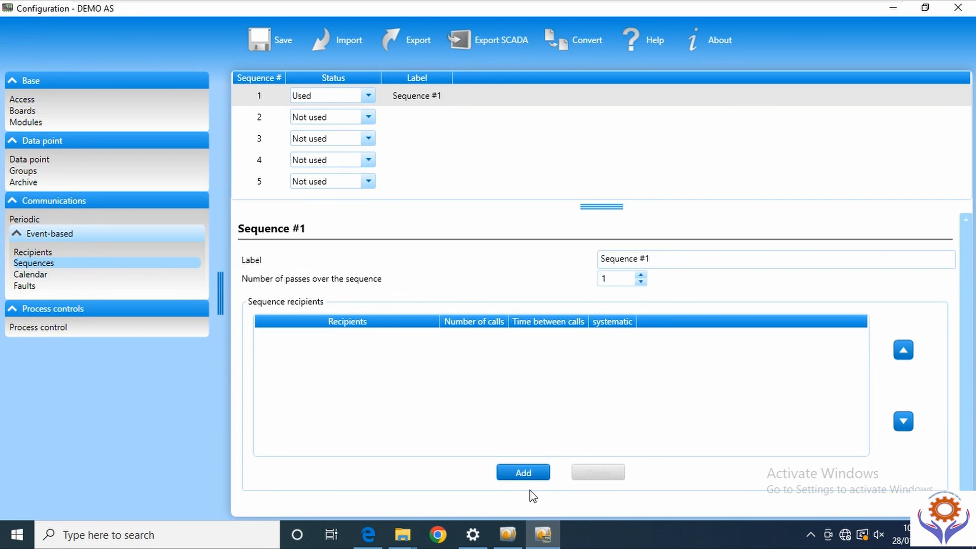
click(524, 473)
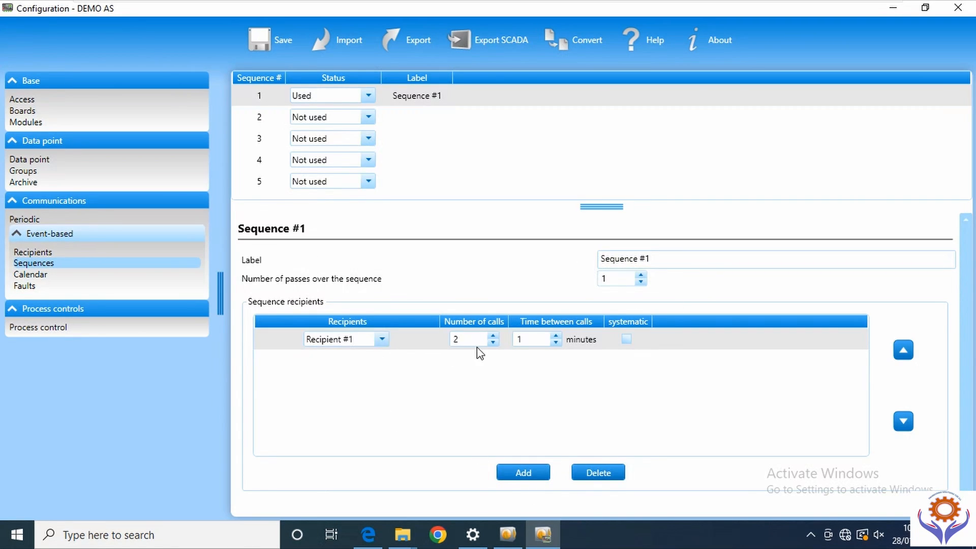
click(466, 340)
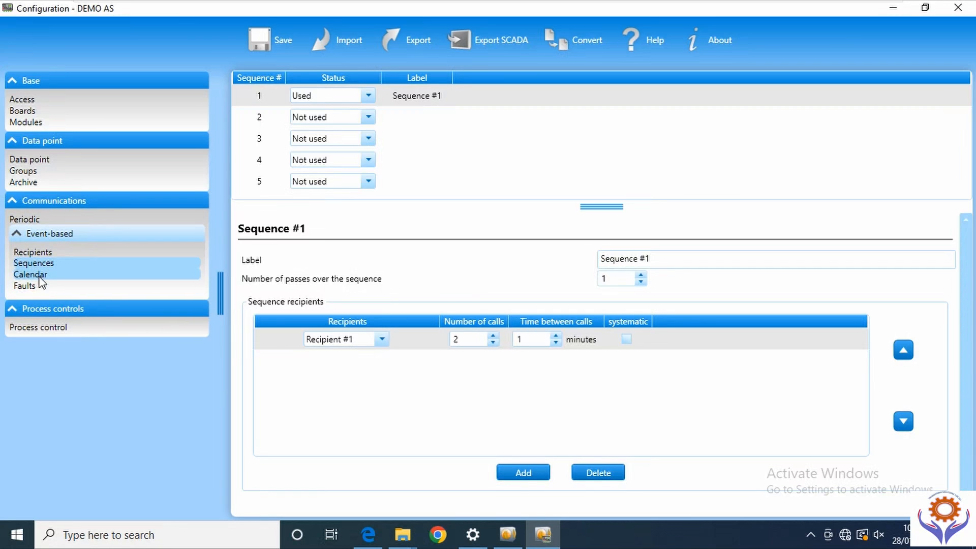
- Schedule Sequence #1 as Monday's Period 1, from 5:00 to 7:00
click(82, 275)
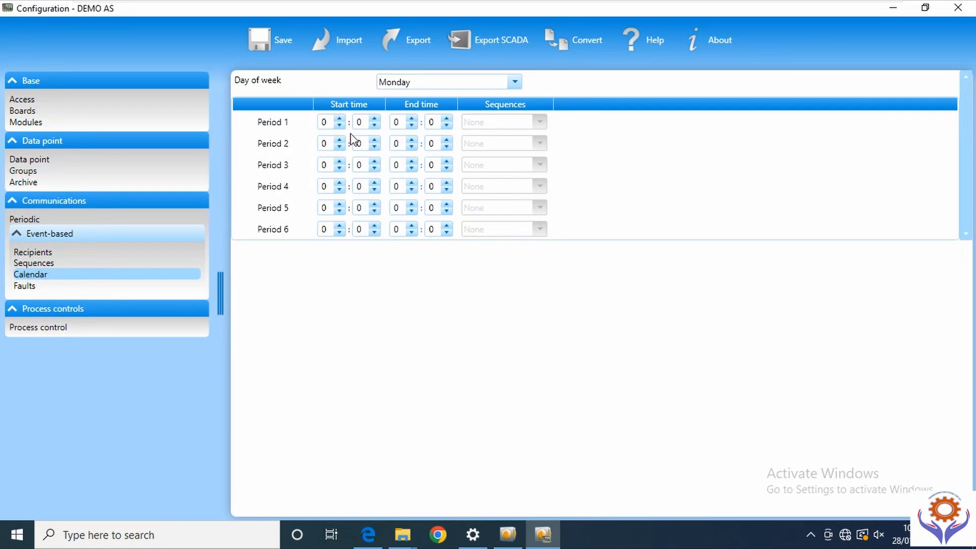
click(515, 82)
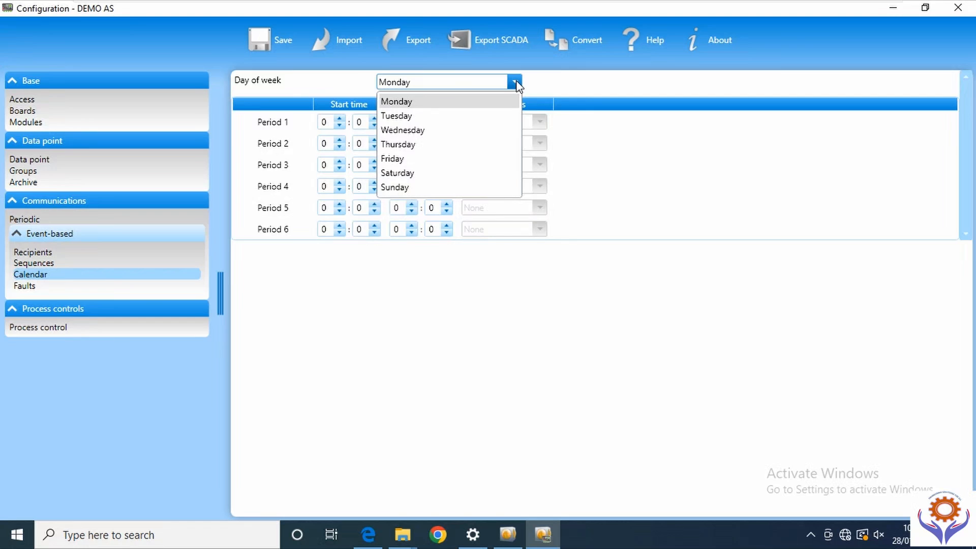
click(399, 100)
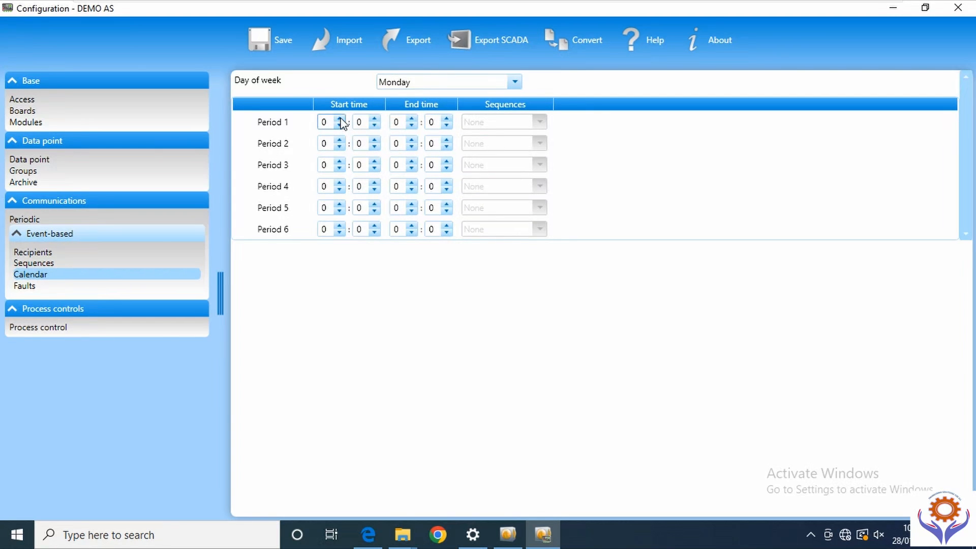
click(339, 119)
click(338, 119)
scroll(329, 127, up, 1)
click(412, 119)
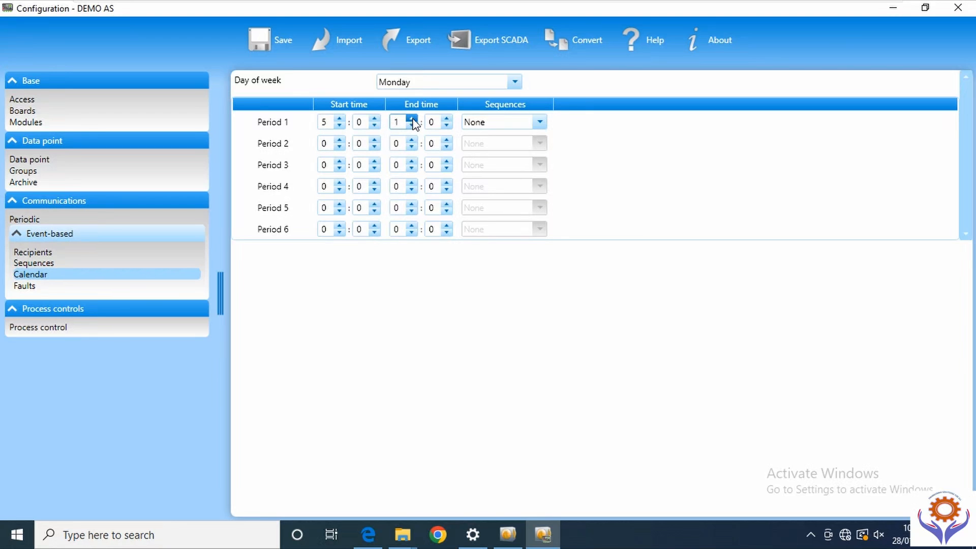
double_click(412, 119)
click(412, 119)
click(411, 119)
click(540, 122)
click(497, 158)
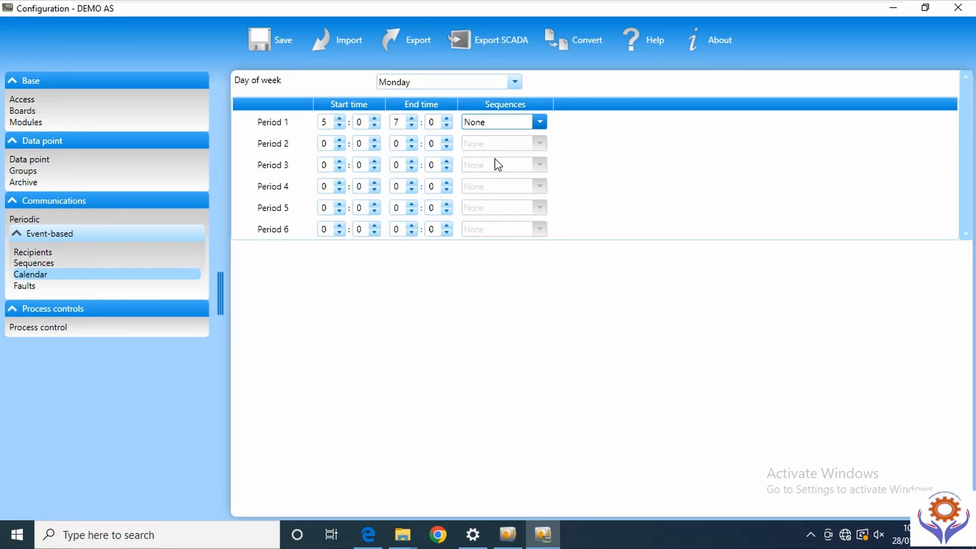
- Recheck the sequence and Monday calendar, then bring up the Faults settings
click(35, 263)
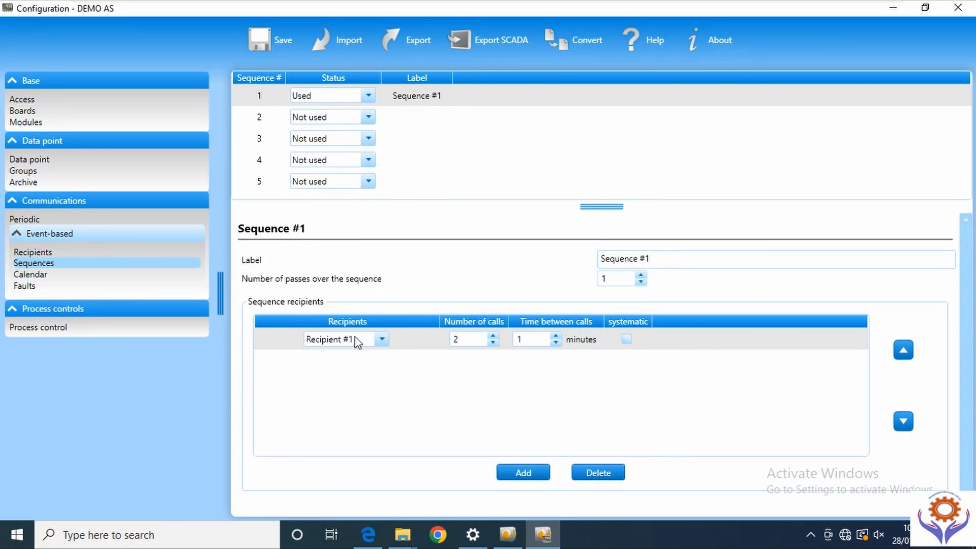
click(41, 275)
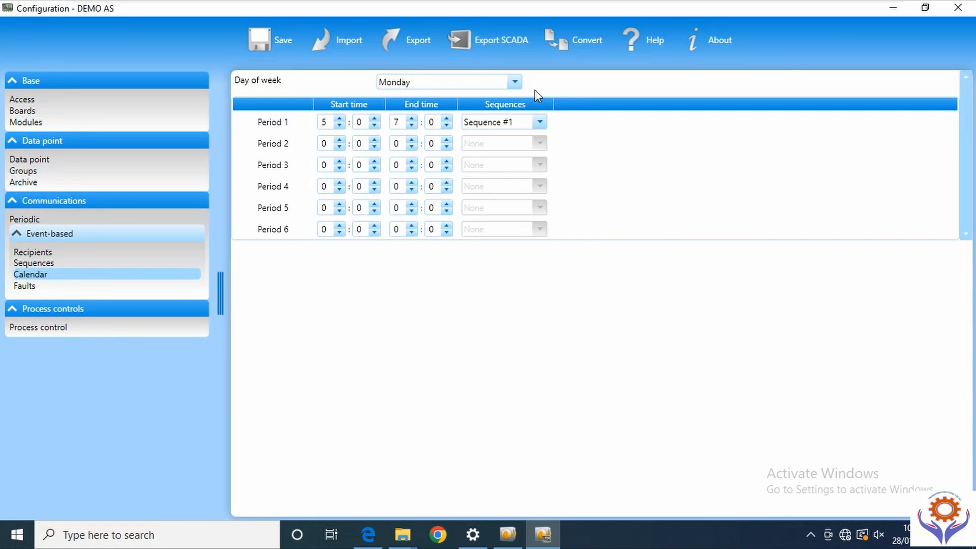
click(516, 83)
click(516, 82)
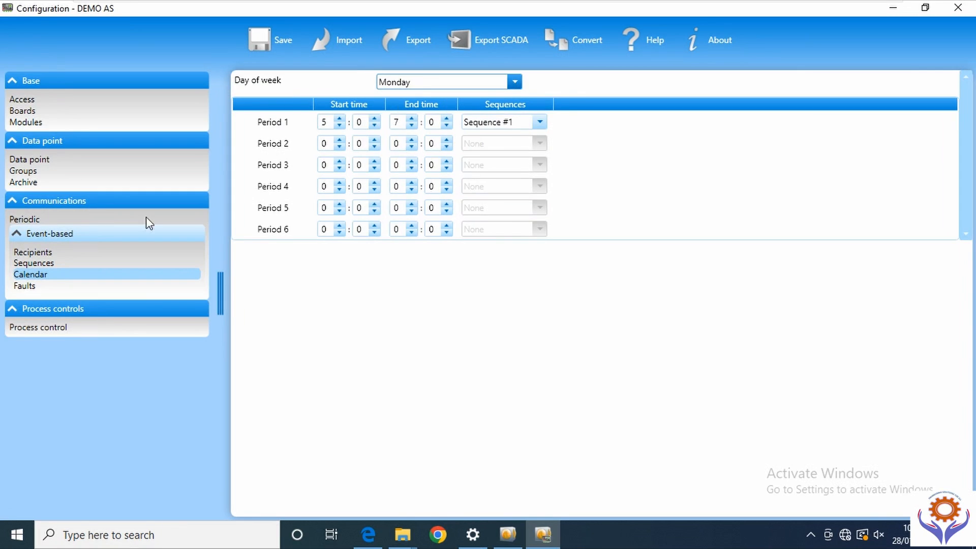
click(23, 286)
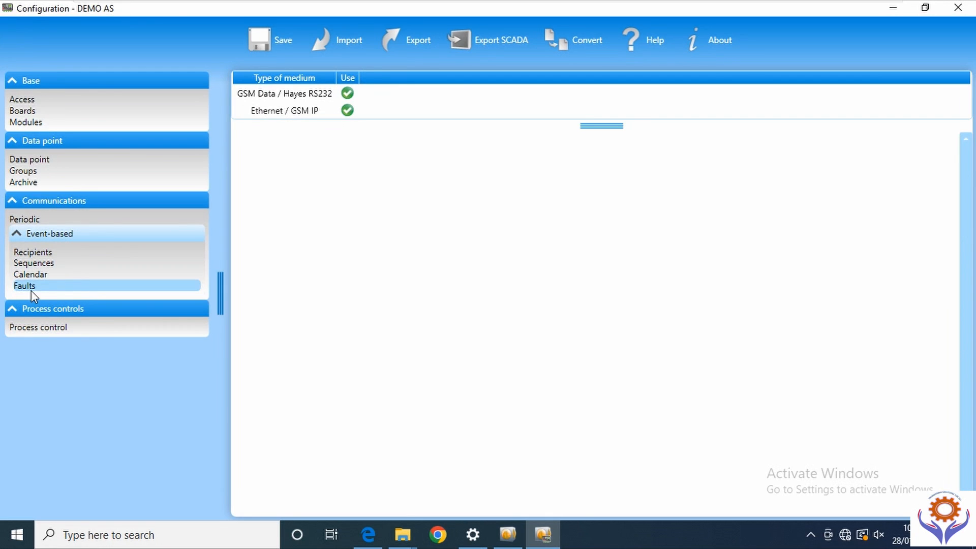
- Launch the Automatism editor for DEMO AS from Process control
click(44, 326)
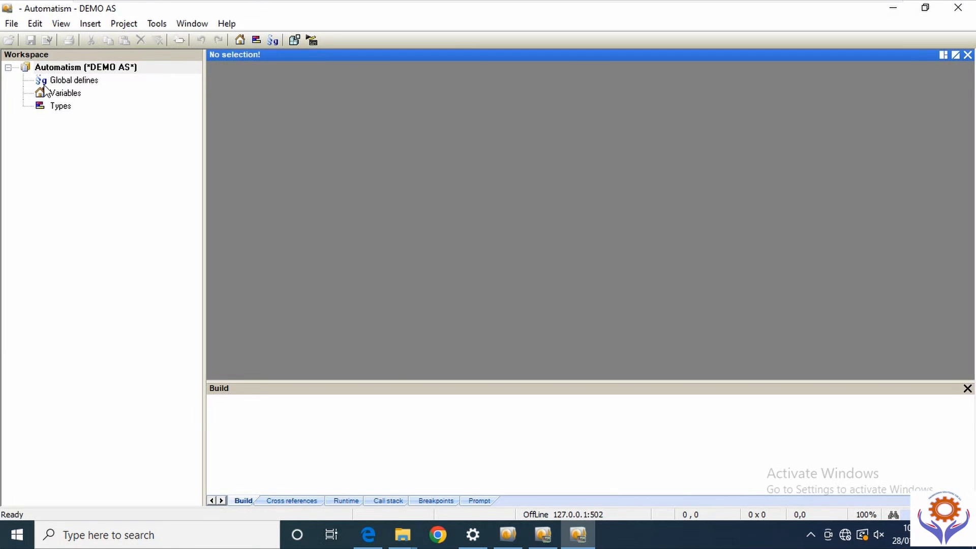
- Open the Global defines editor and the Variables table from the Workspace tree
click(60, 81)
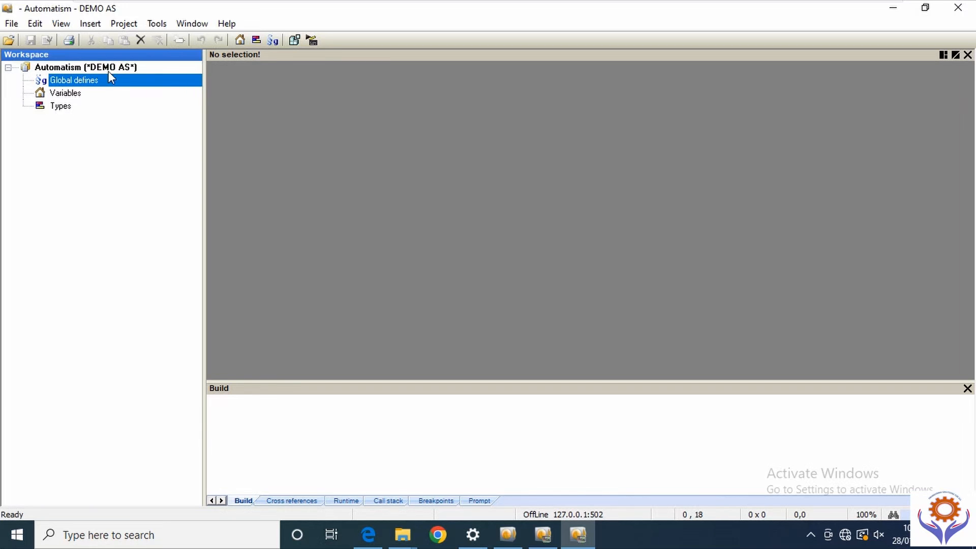
right_click(94, 82)
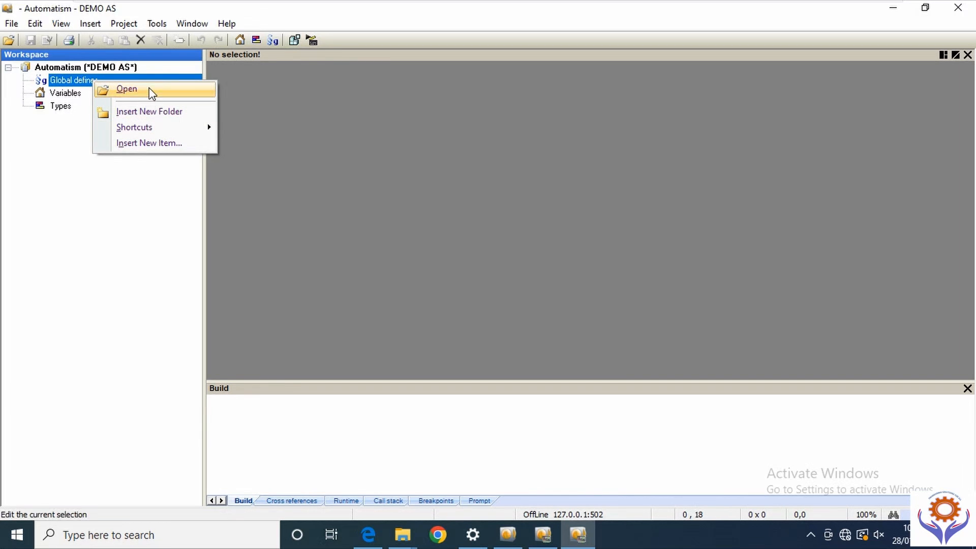
click(48, 71)
right_click(54, 74)
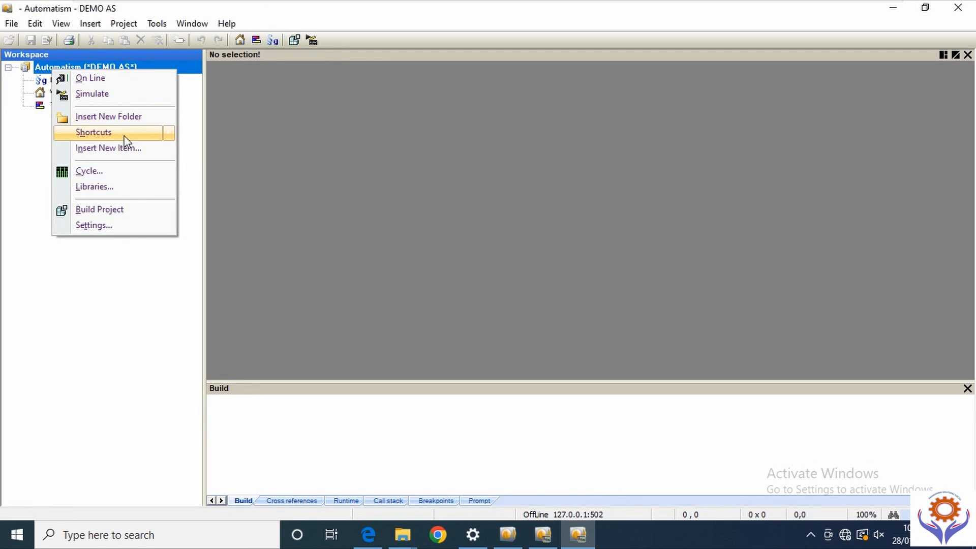
click(197, 223)
double_click(60, 82)
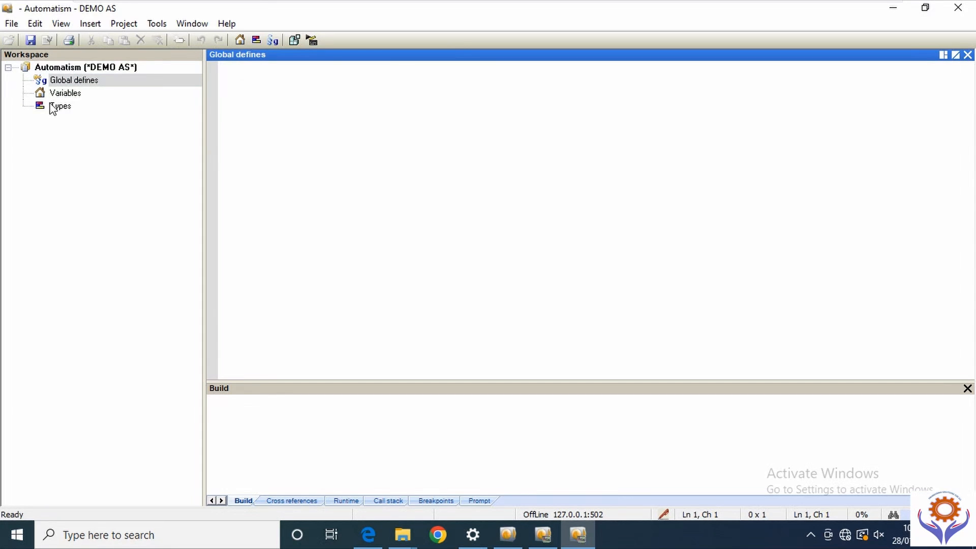
double_click(53, 94)
- Select the Automatism project root and bring up the File menu for a new item
click(57, 108)
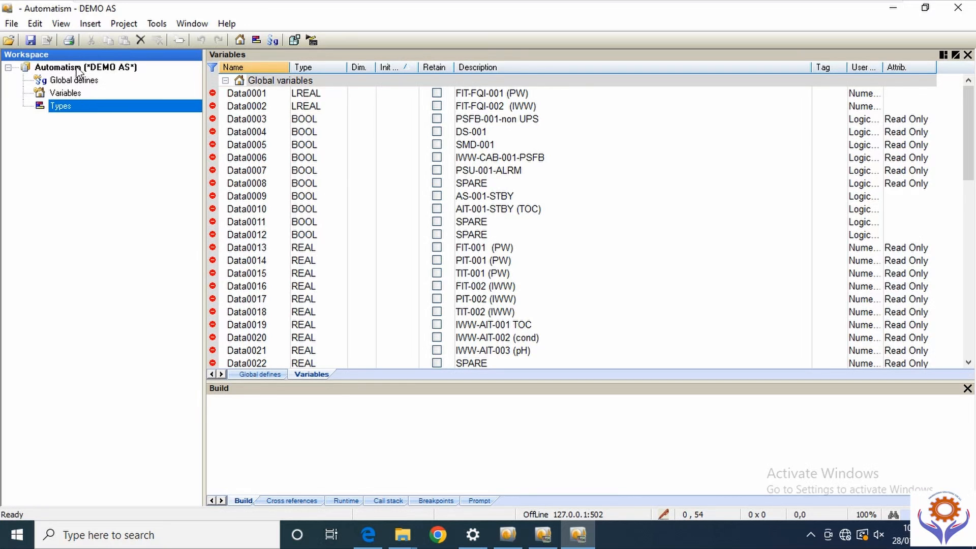
click(44, 69)
right_click(45, 69)
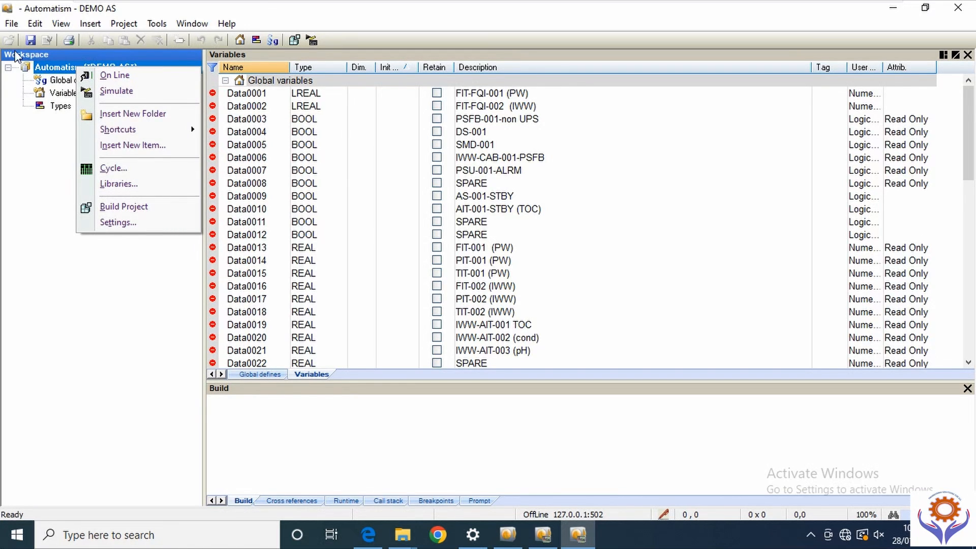
click(38, 166)
click(64, 70)
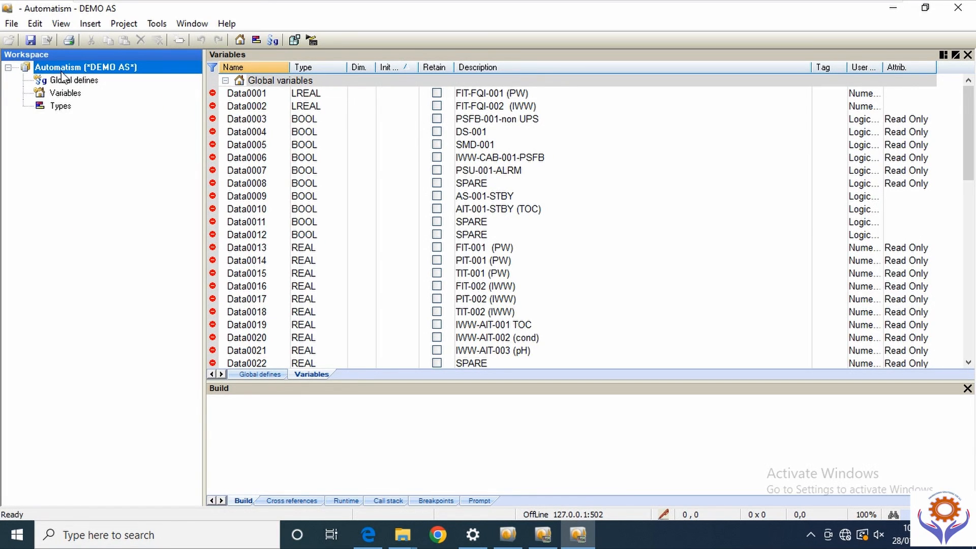
click(12, 24)
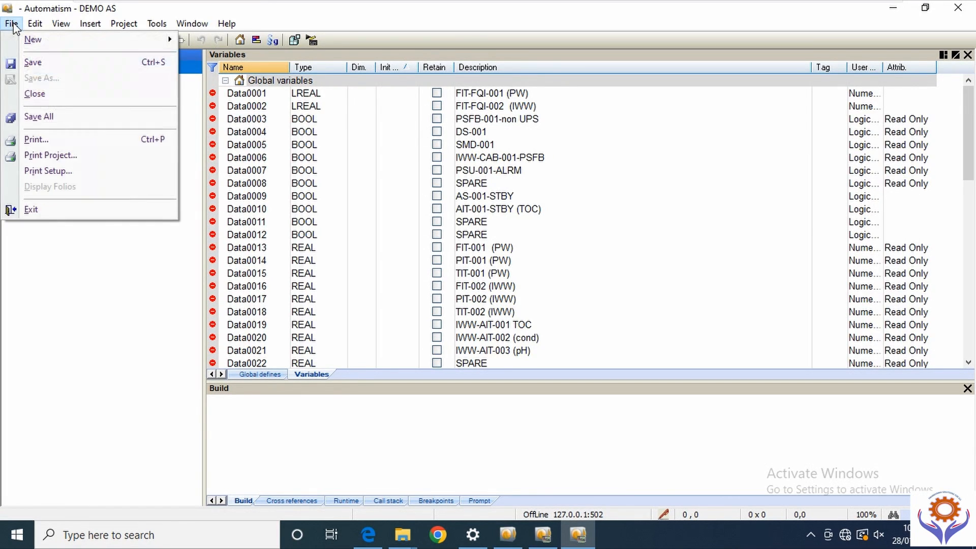
mouse_move(40, 48)
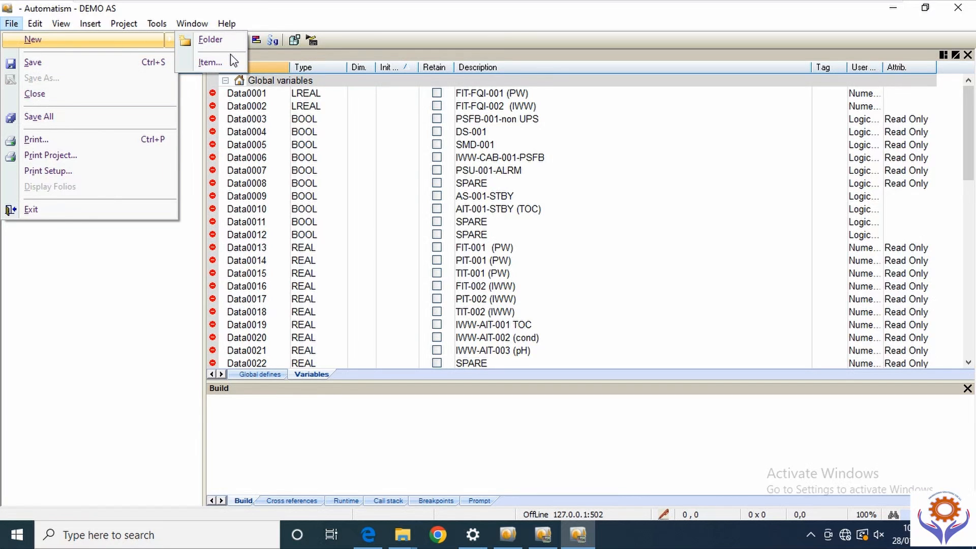
- Browse the new item types and create an LD main program named 'demo'
click(210, 63)
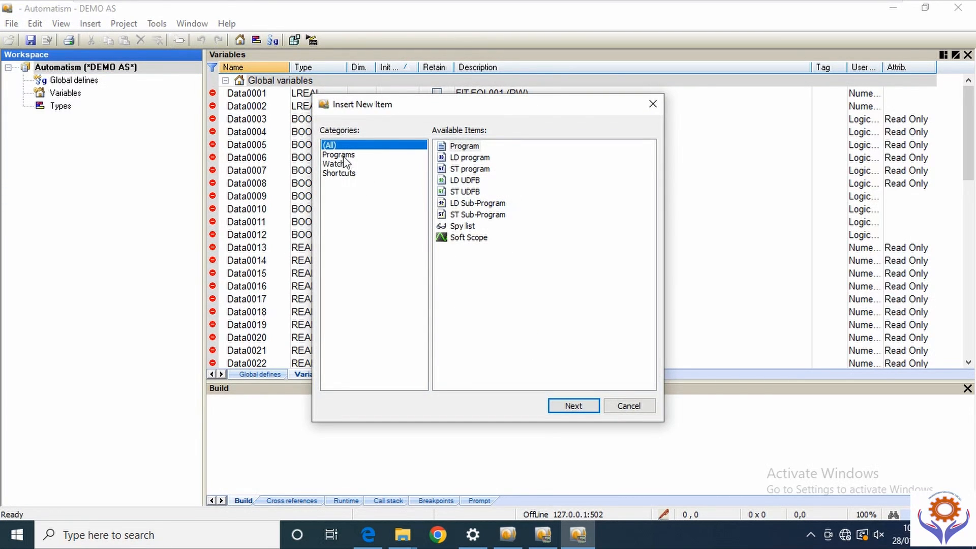
click(340, 154)
click(336, 165)
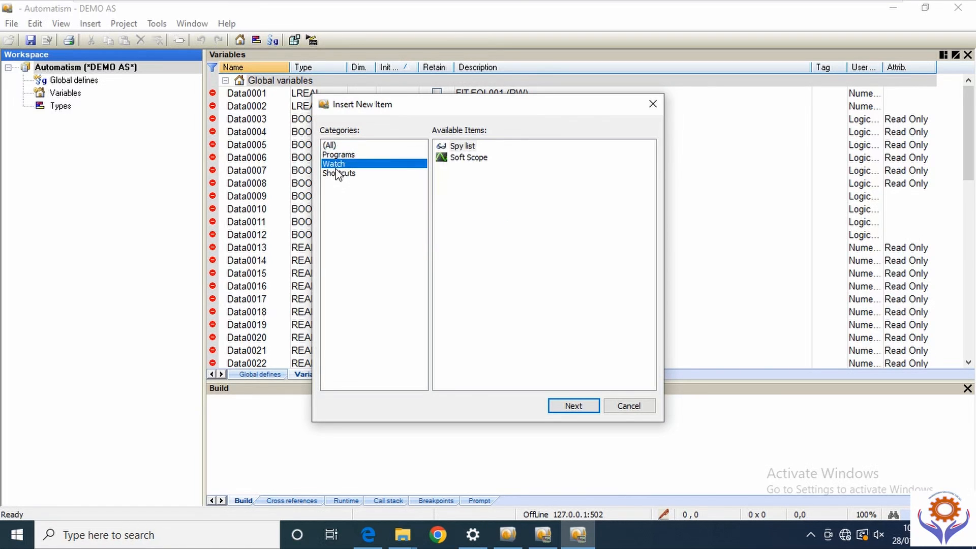
click(336, 174)
click(337, 155)
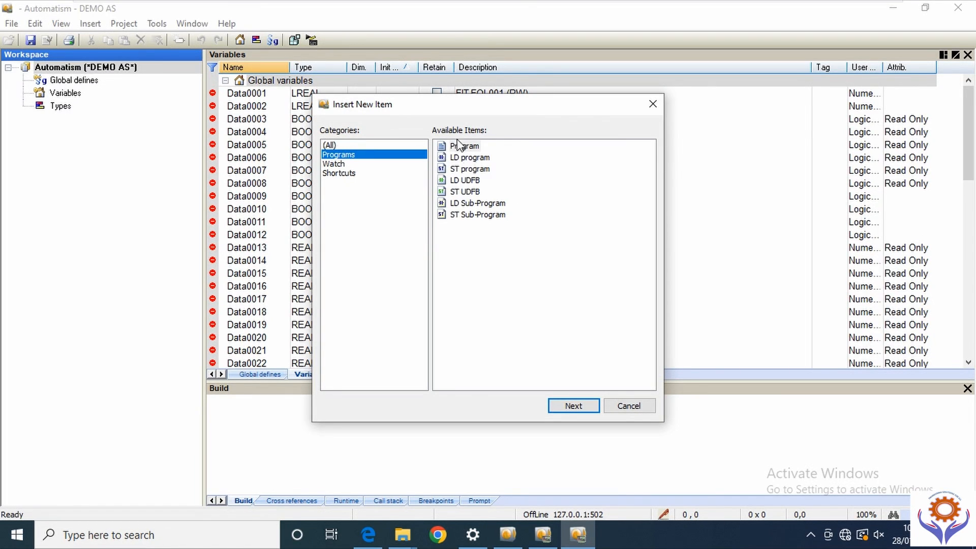
click(459, 159)
click(466, 171)
click(465, 183)
click(464, 194)
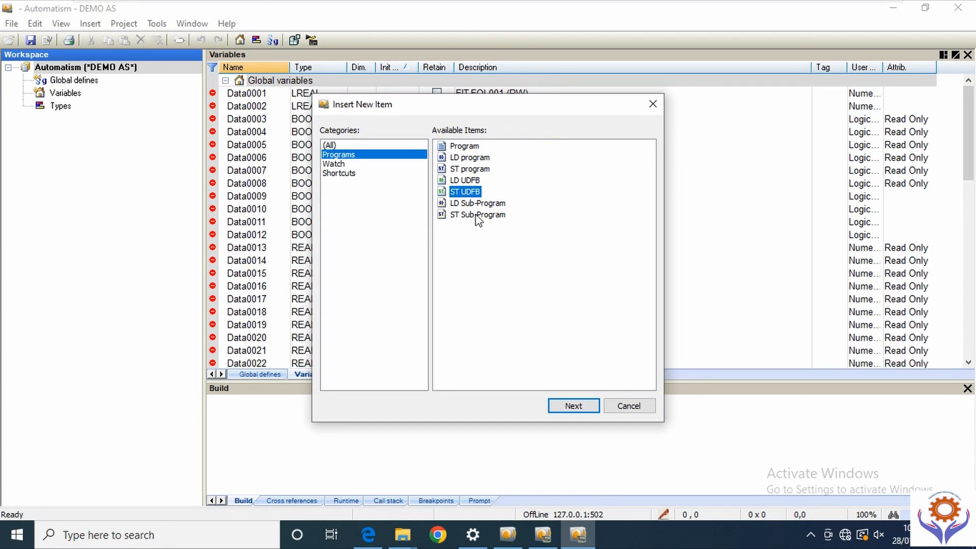
click(468, 204)
click(491, 215)
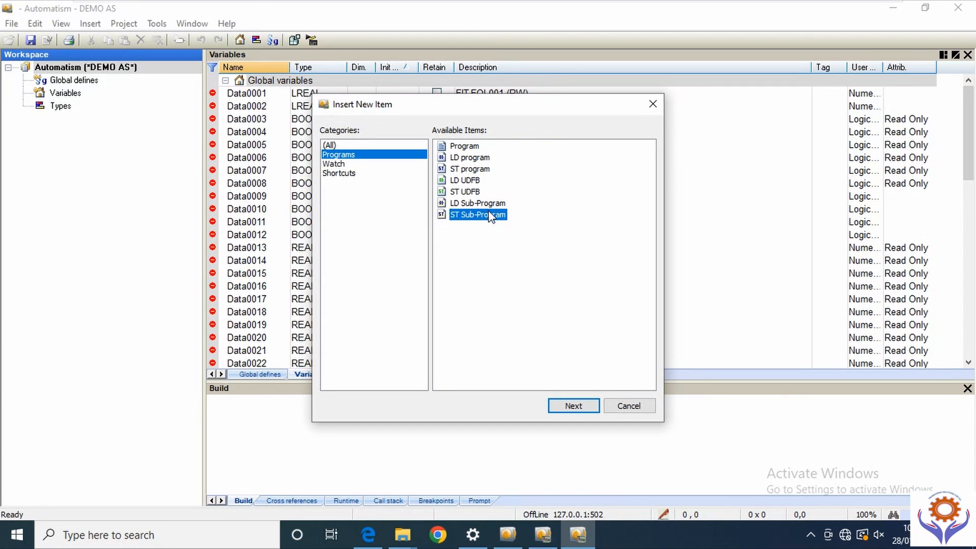
double_click(466, 159)
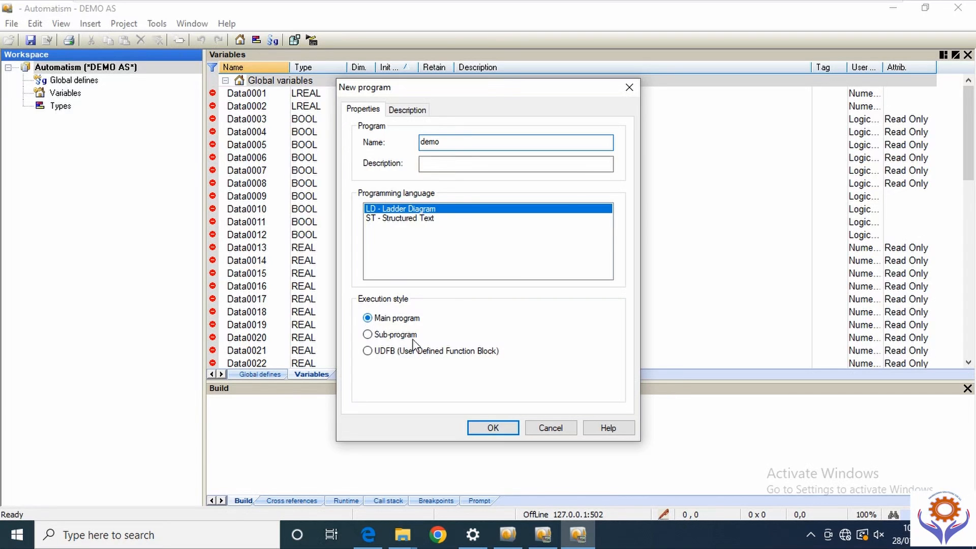
click(505, 428)
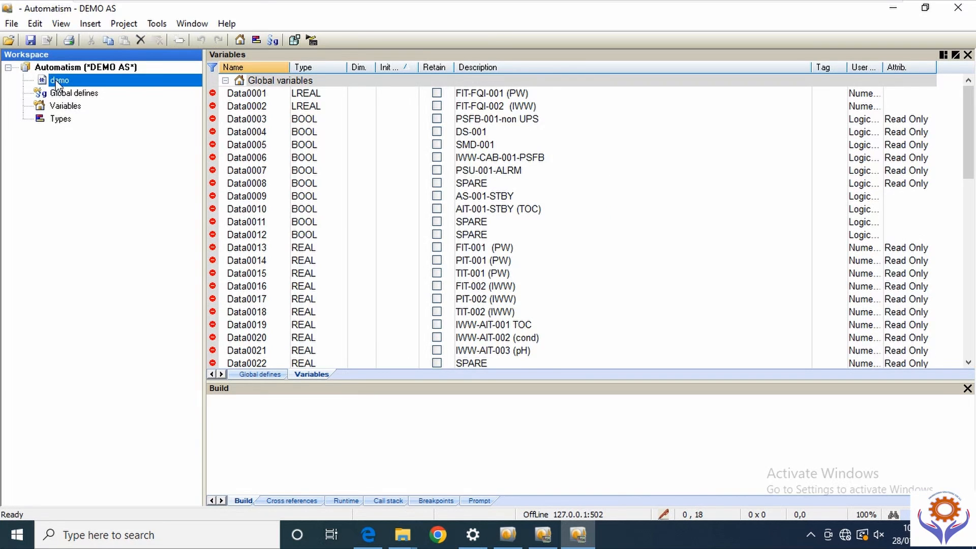
- Open the demo ladder editor, check the Project menu, and close Automatism
double_click(148, 80)
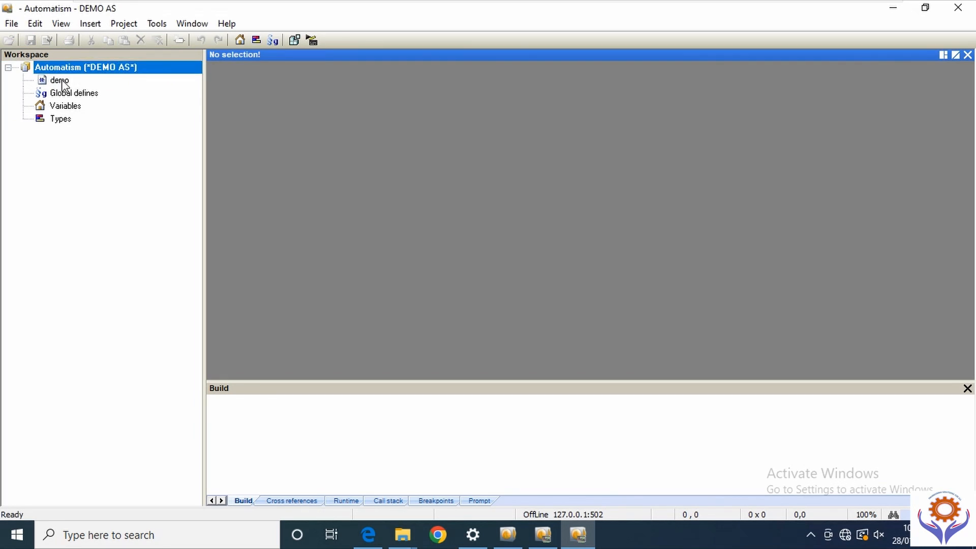
double_click(80, 80)
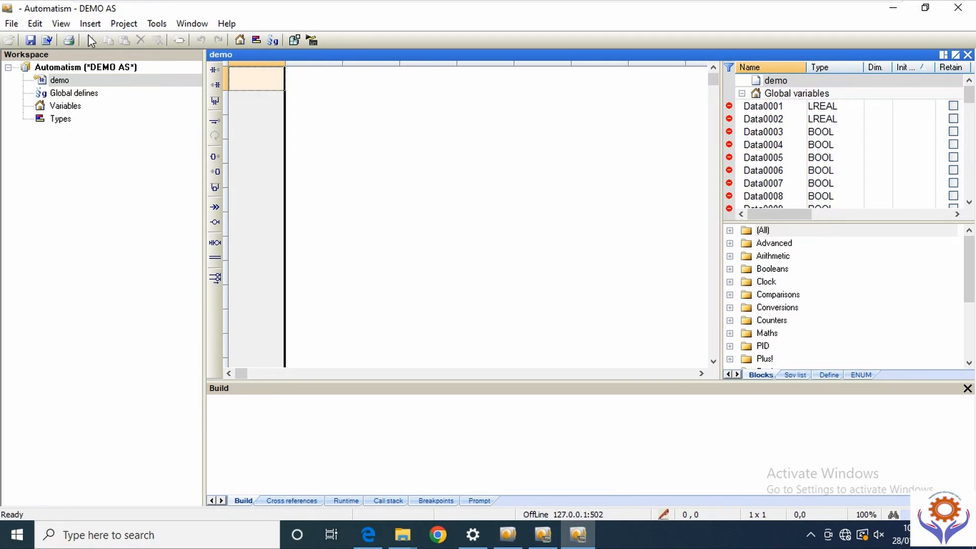
click(127, 24)
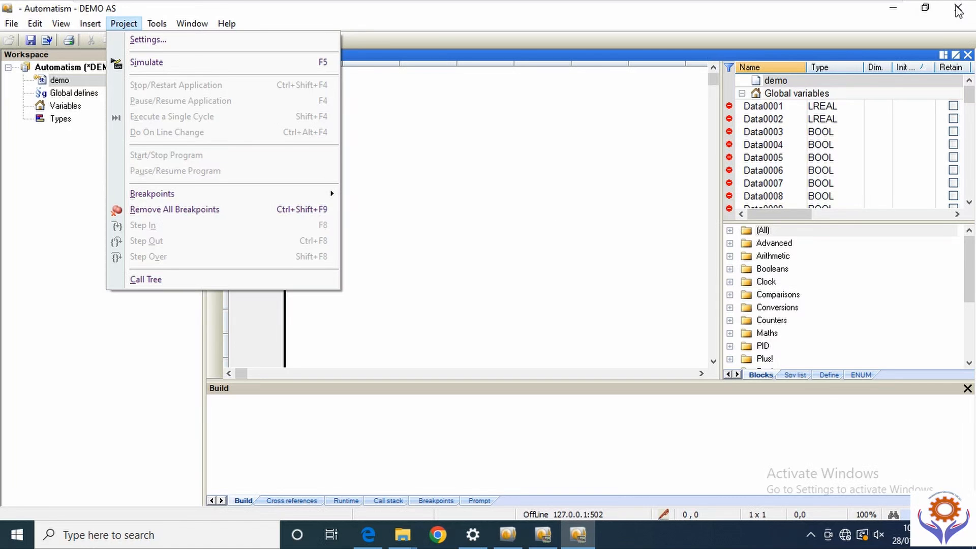
click(958, 8)
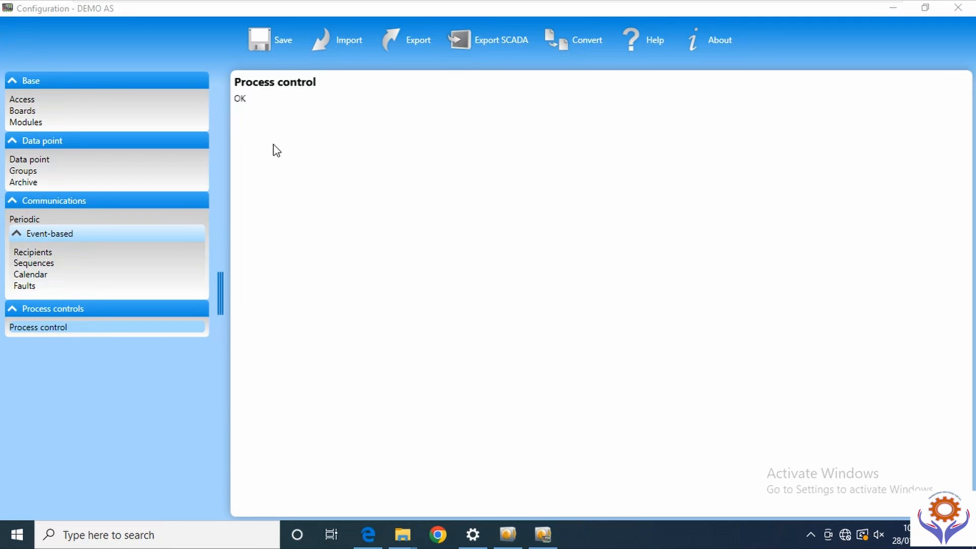
- Show the DEMO AS data point table and route the USB key to the Windows 10 x64 VM
click(12, 97)
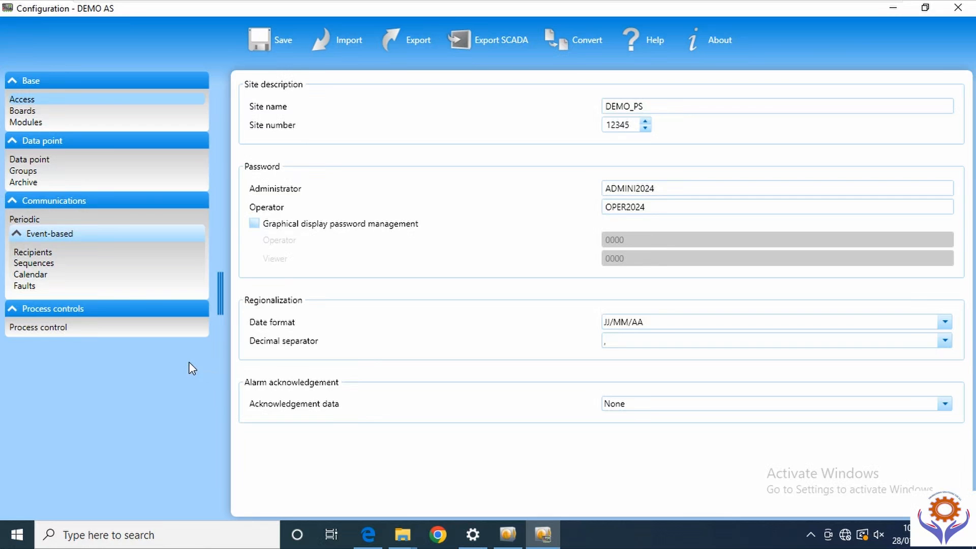
click(51, 159)
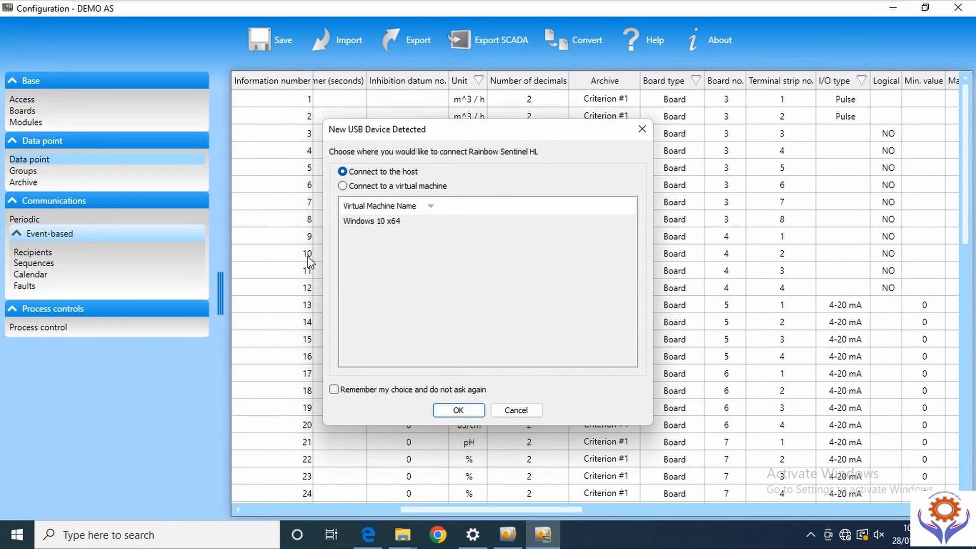
click(342, 185)
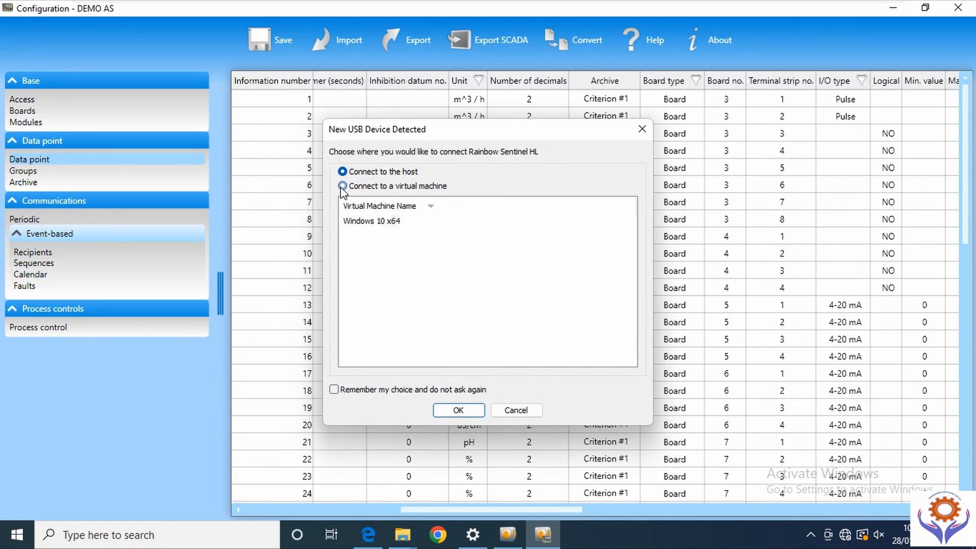
click(381, 221)
click(458, 410)
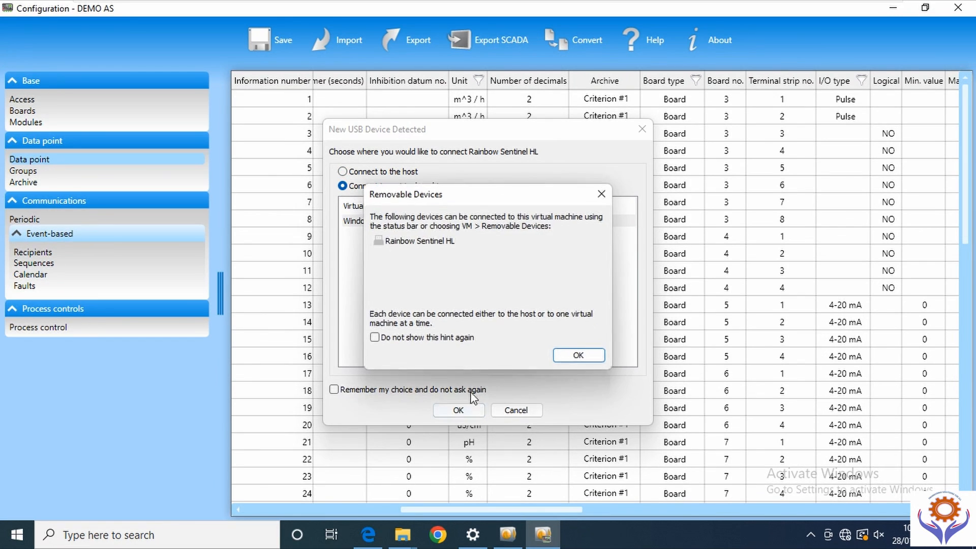
click(572, 356)
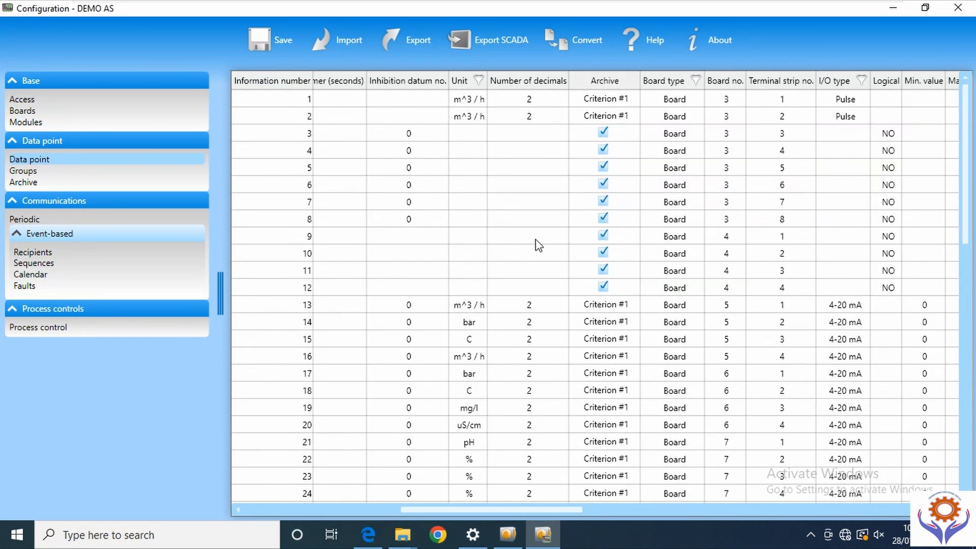
- Save DEMO AS and close the report of invalid board numbers for points 17–21
click(262, 44)
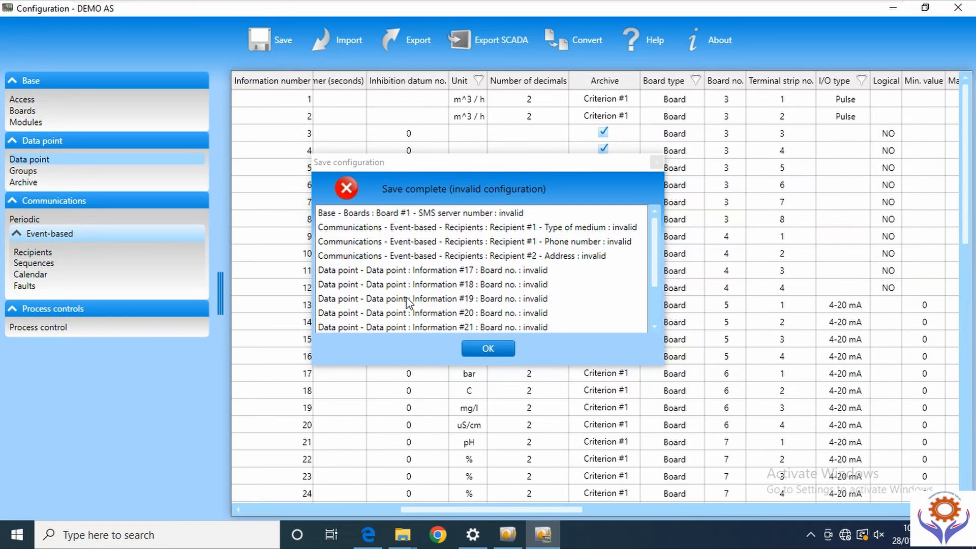
click(657, 161)
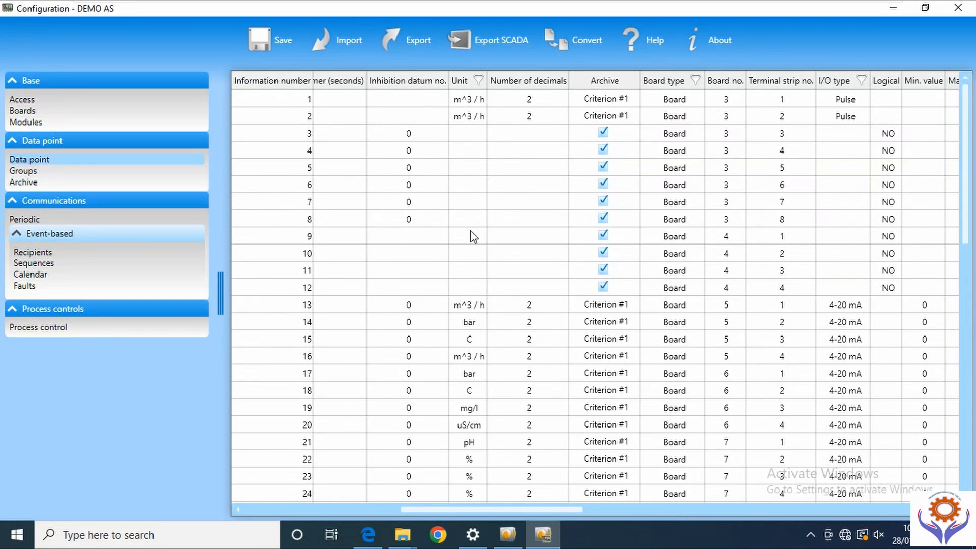
- Re-save the configuration and review all invalid entries, including board numbers for points 17–24
scroll(742, 325, right, 5)
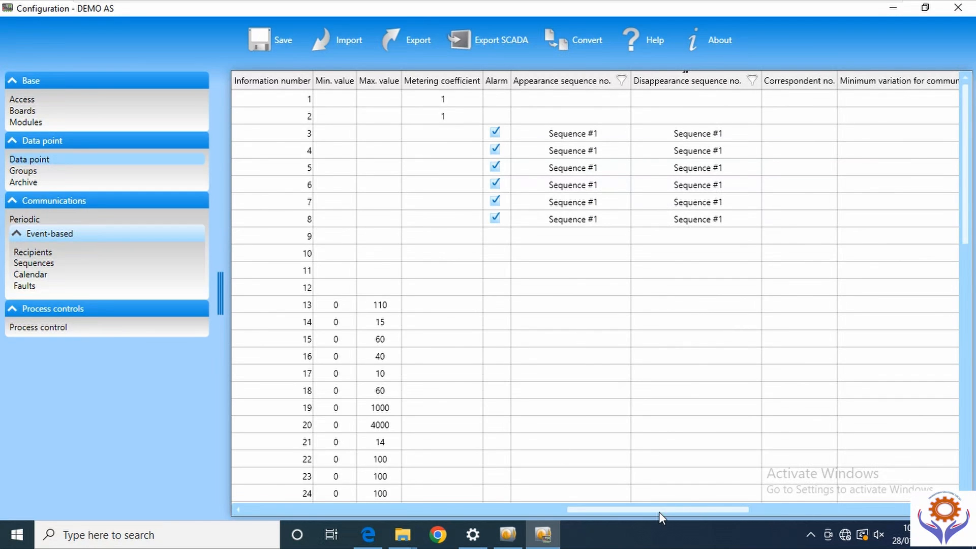
scroll(483, 513, left, 2)
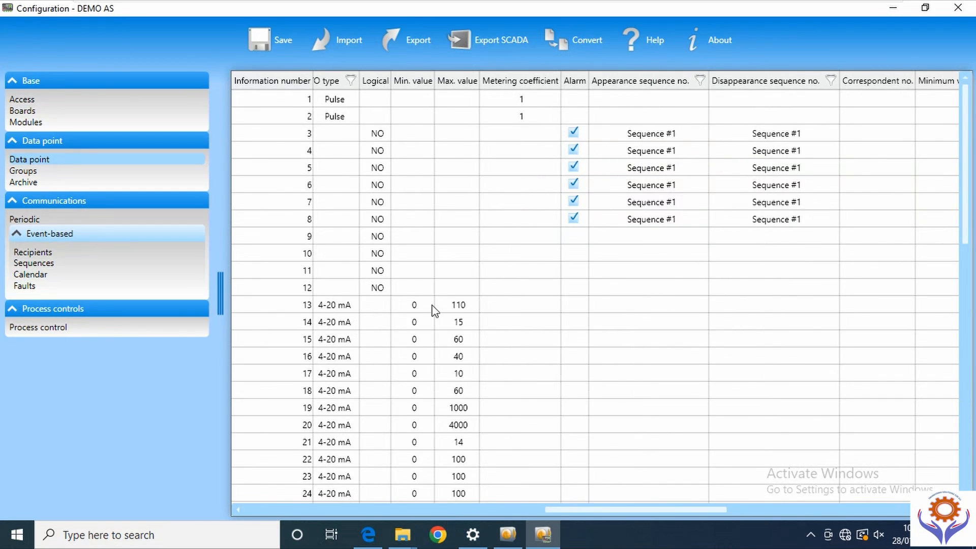
scroll(356, 316, left, 10)
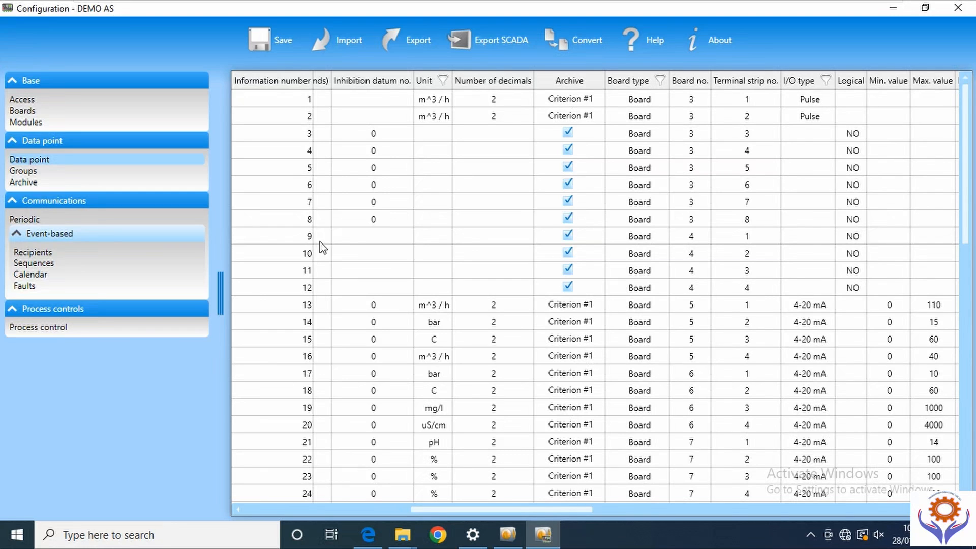
click(257, 44)
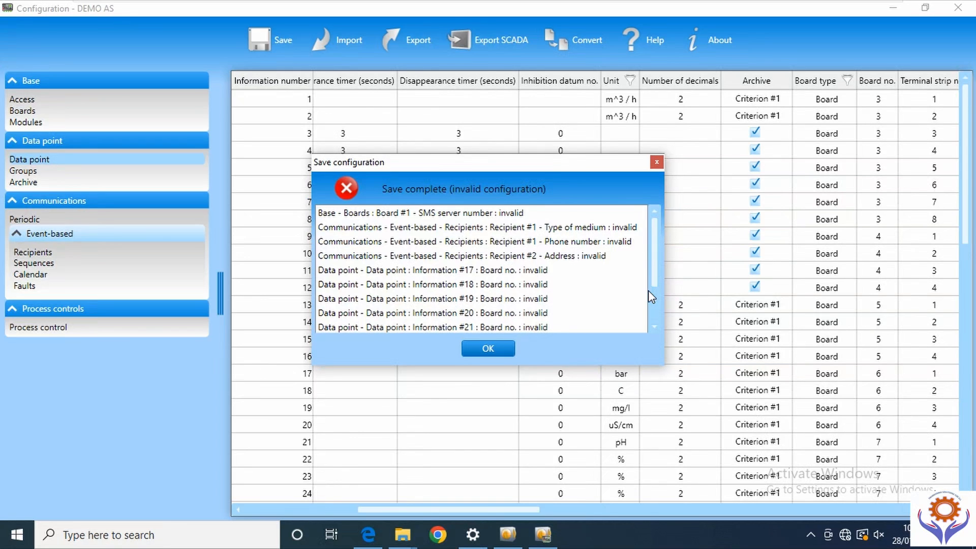
scroll(648, 303, down, 2)
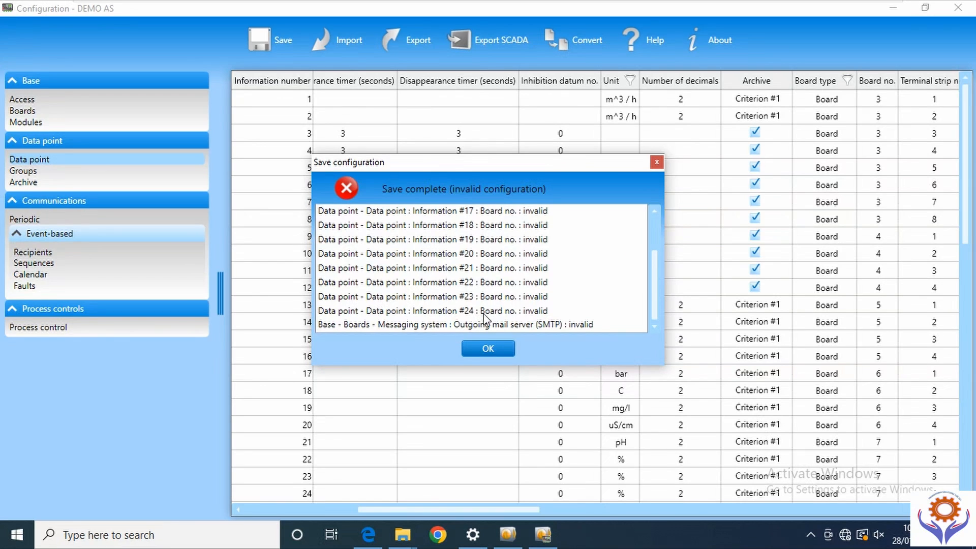
click(488, 349)
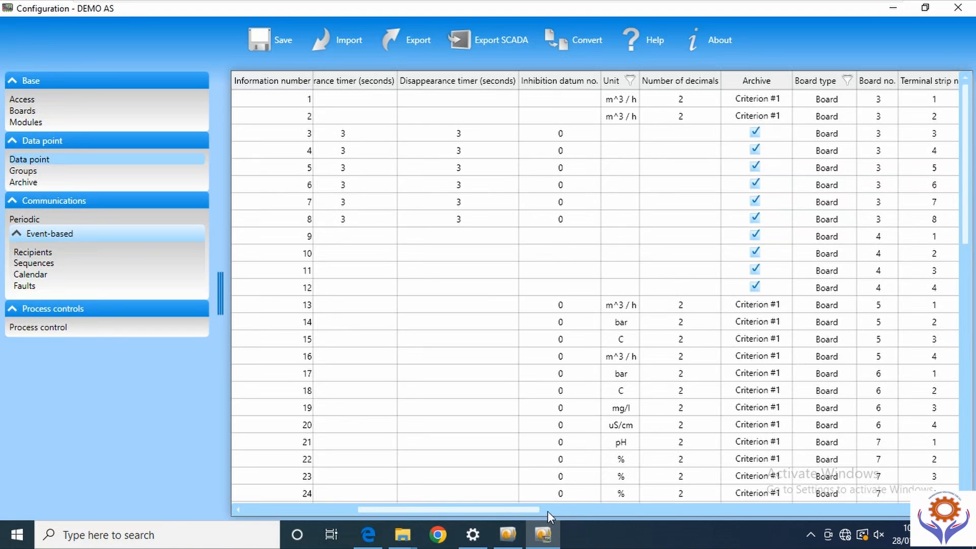
drag(559, 511, 566, 511)
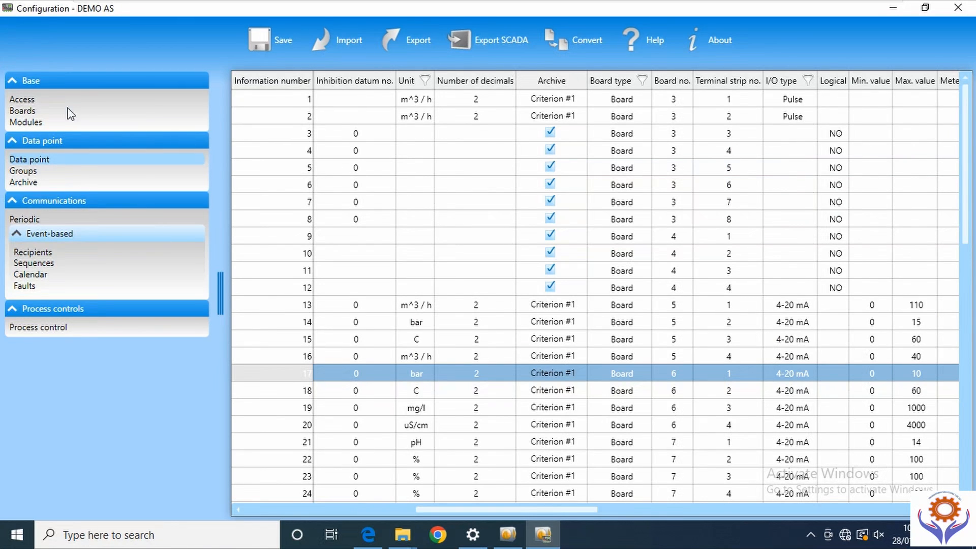
- Set board slots 6 and 7 to AI on the Boards page
click(20, 112)
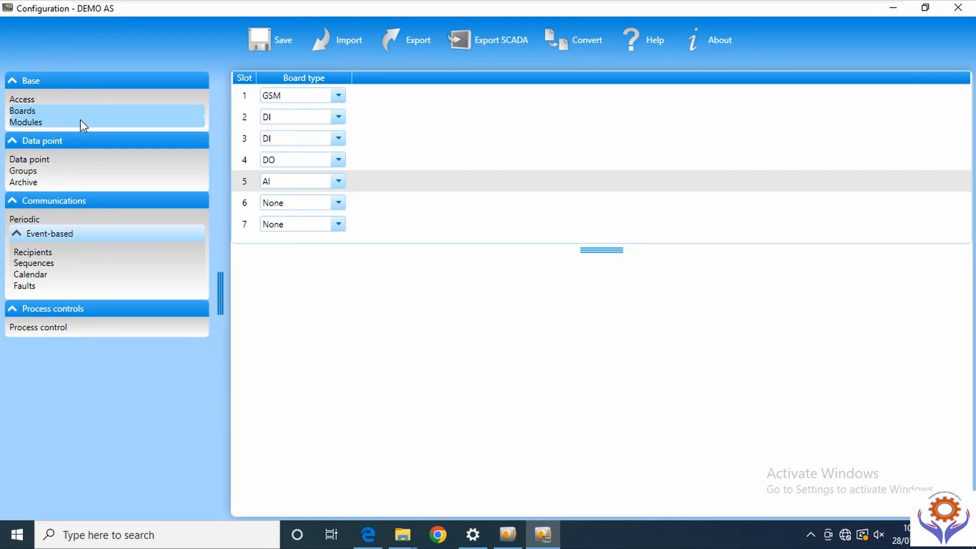
click(338, 203)
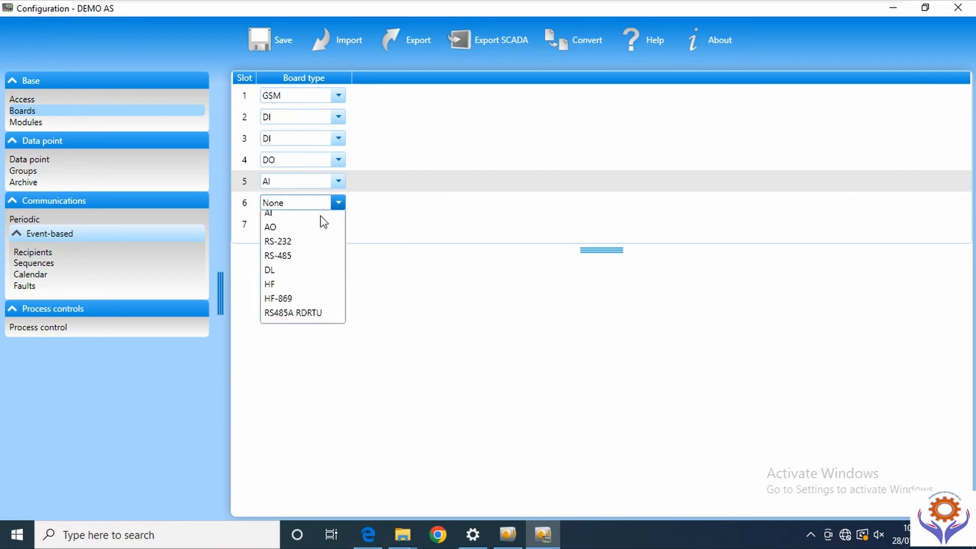
click(277, 269)
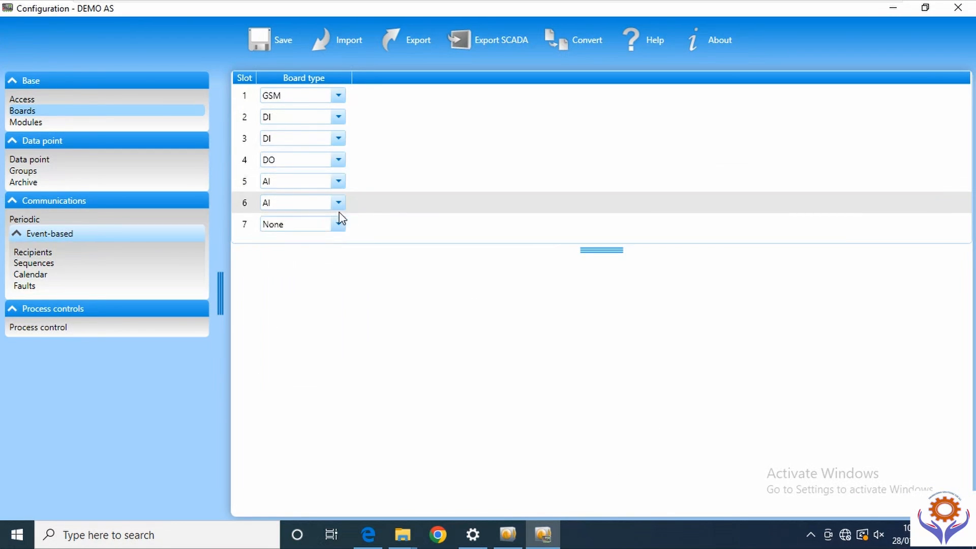
click(338, 225)
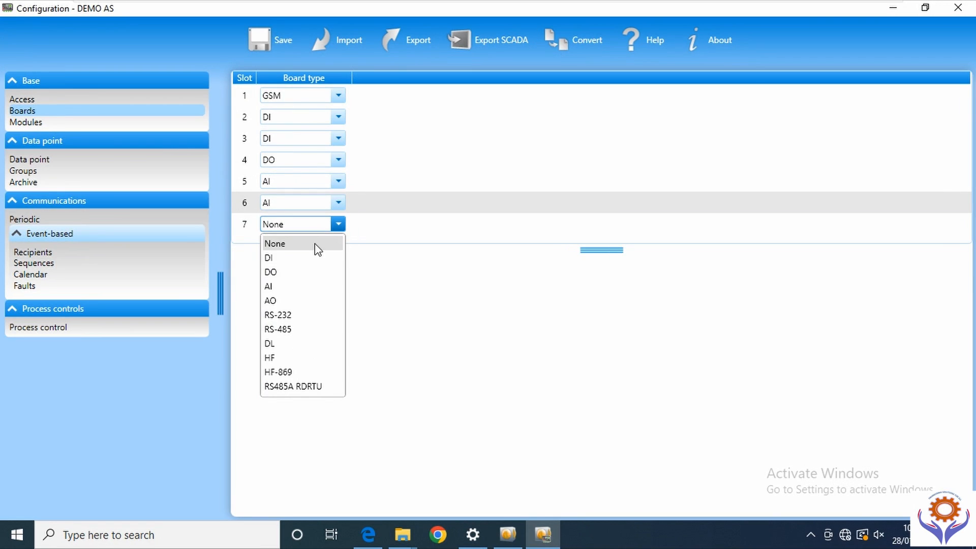
click(274, 289)
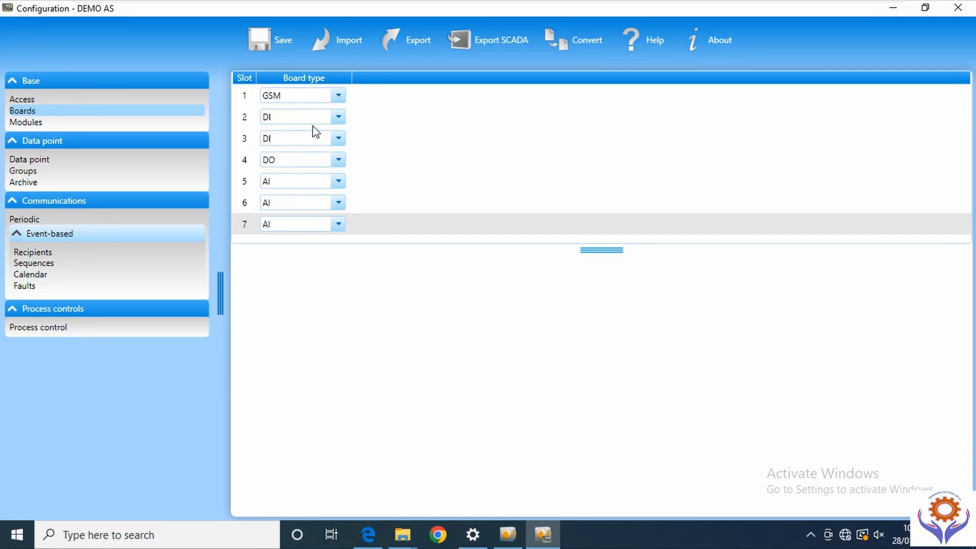
- Open the event-based Recipients list and look at recipient 2's type choices
click(32, 254)
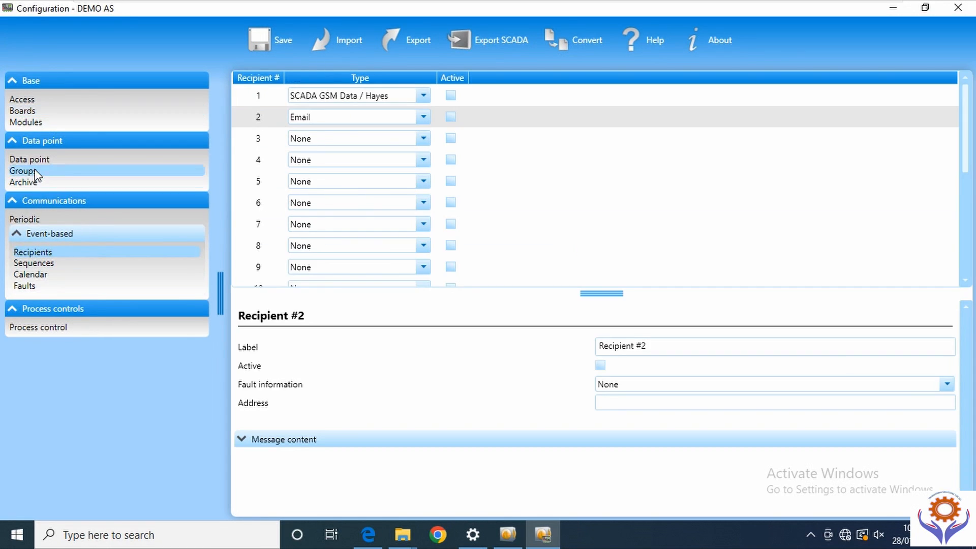
click(424, 120)
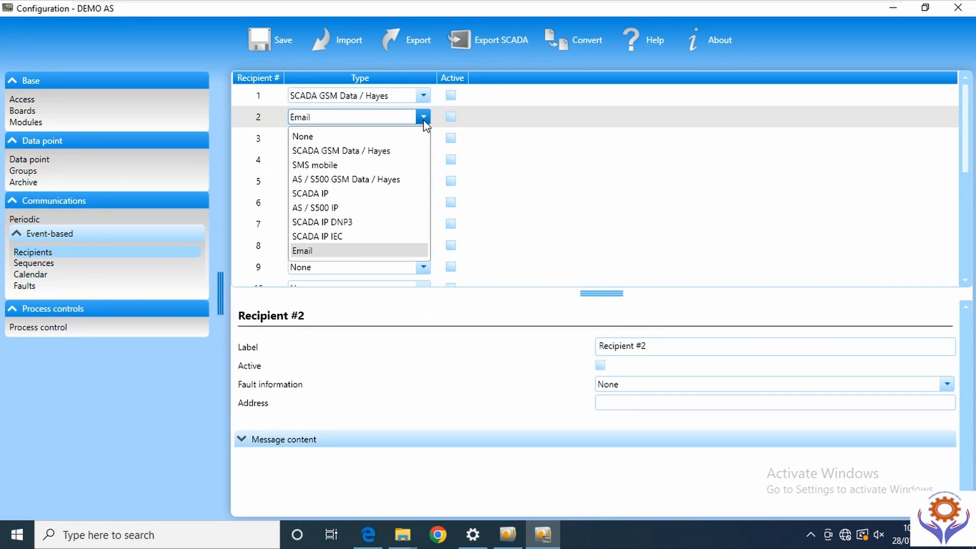
click(312, 136)
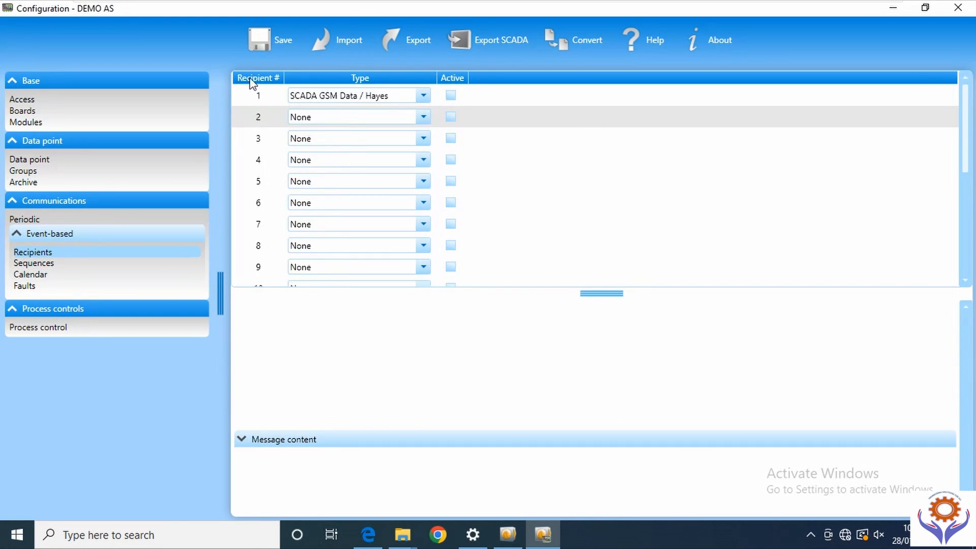
- Look over the Sequences, Calendar and Faults settings, then save and close the error report
click(43, 264)
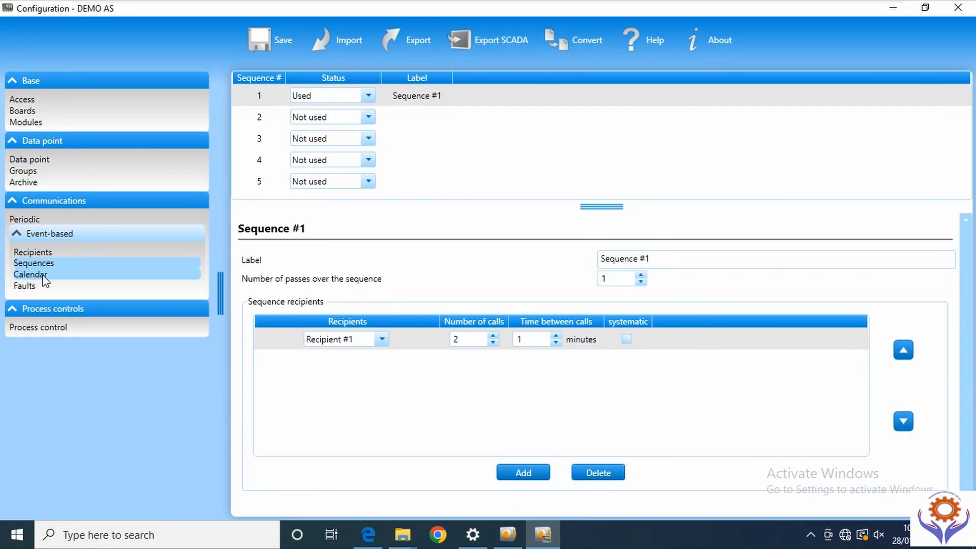
click(44, 277)
click(29, 286)
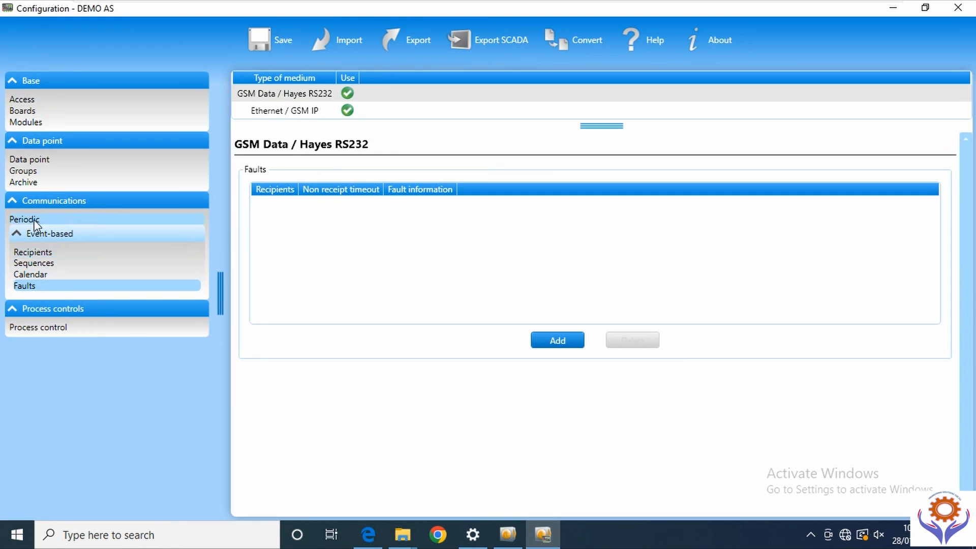
click(263, 42)
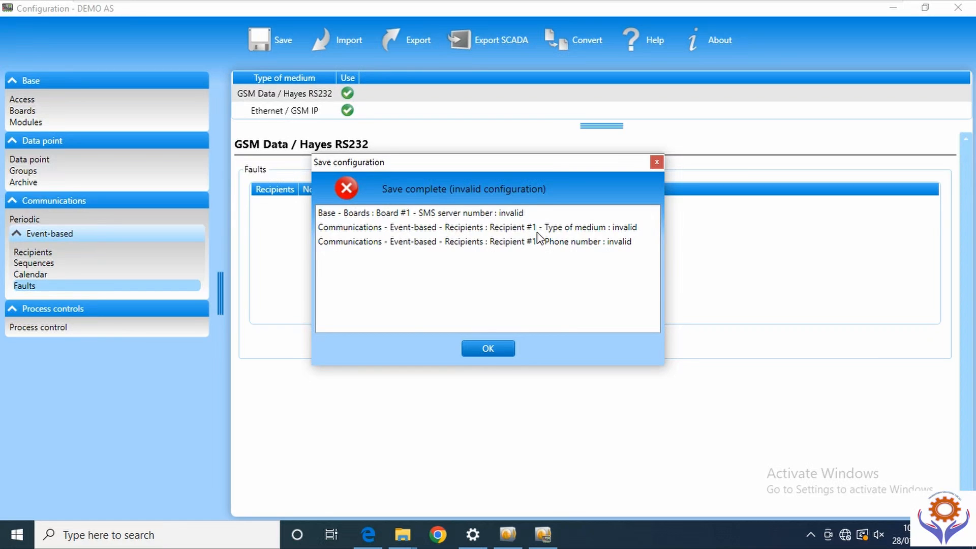
click(495, 347)
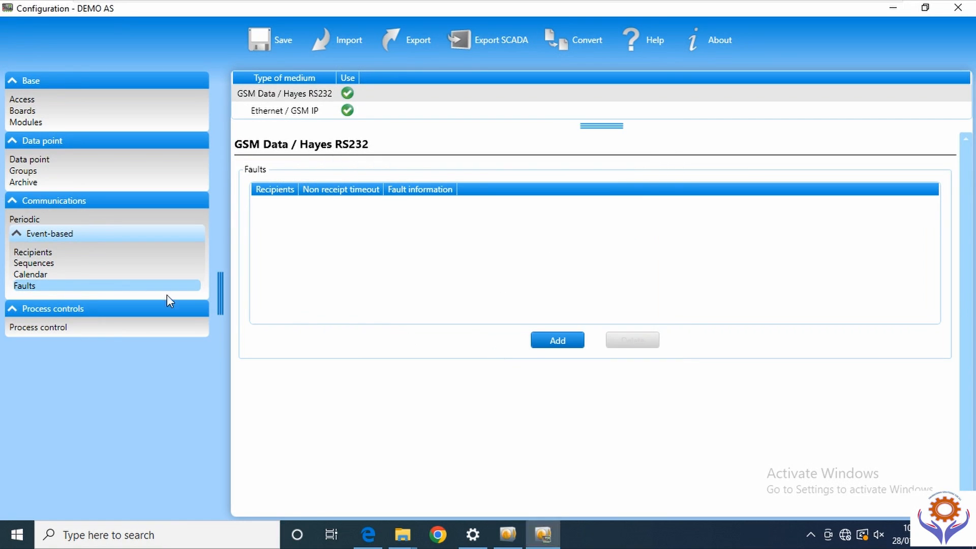
- Change recipient 1's type to None in the Recipients list
click(38, 252)
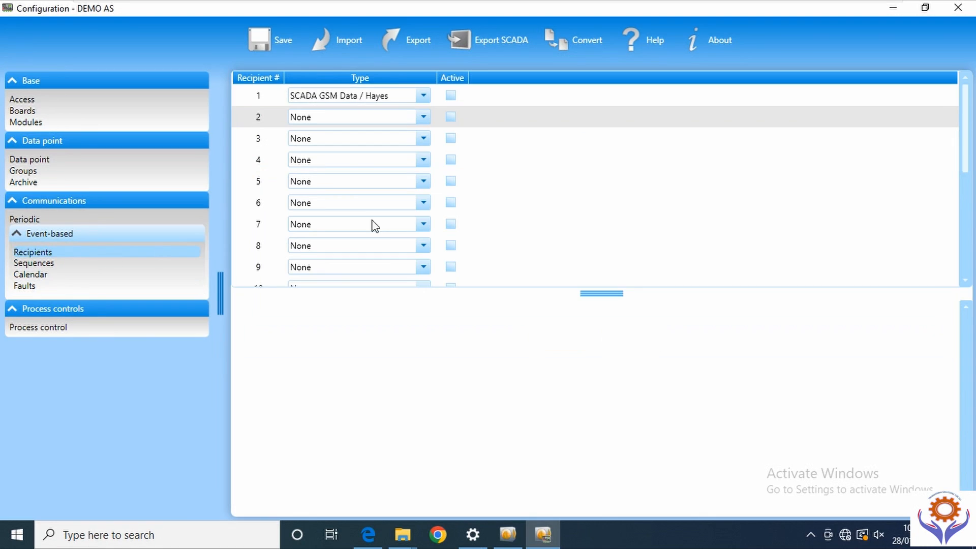
click(493, 96)
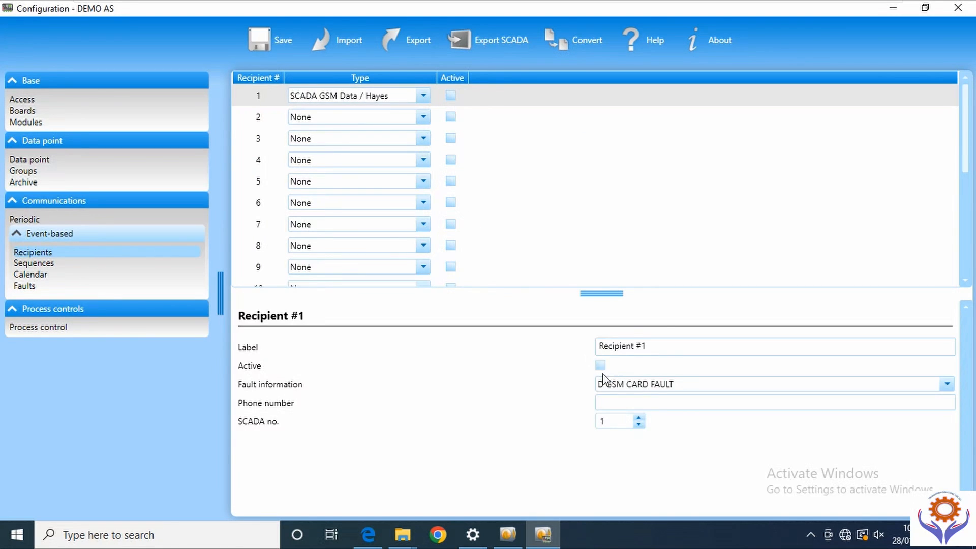
click(423, 94)
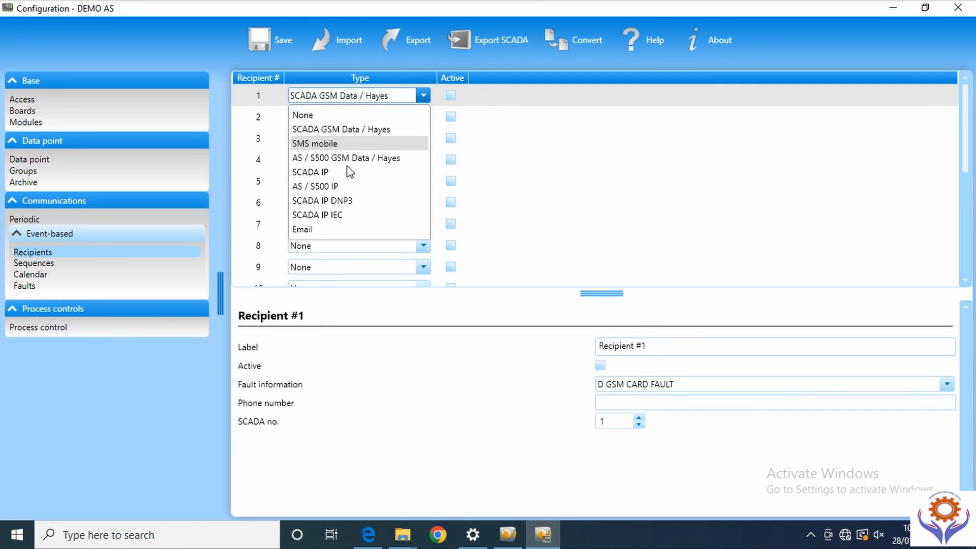
click(300, 115)
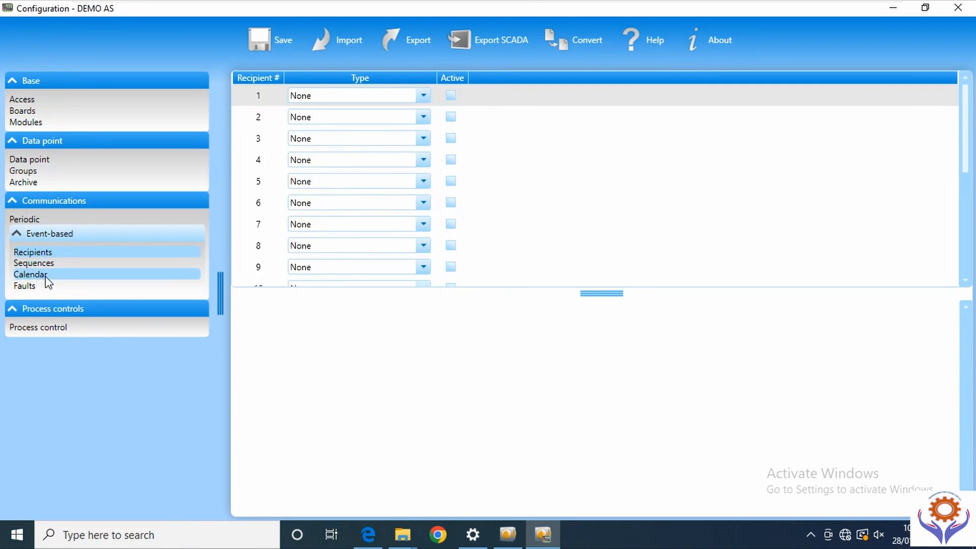
- Enter SMS server number 12345 for the GSM board in slot 1
click(71, 113)
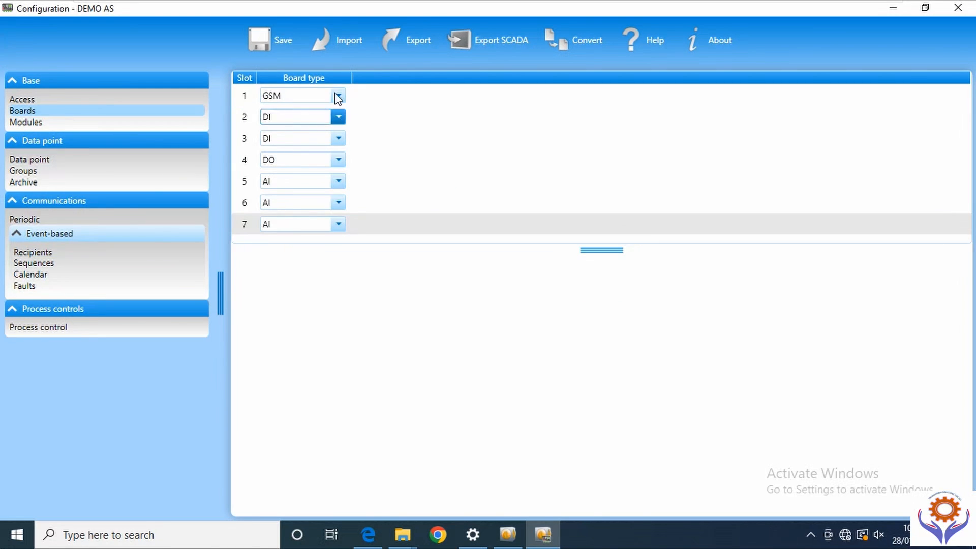
click(391, 100)
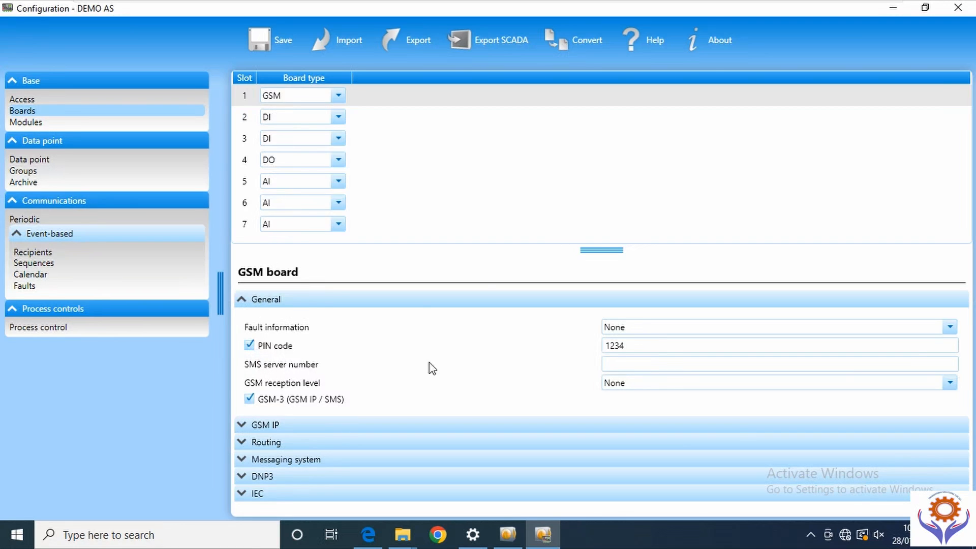
click(631, 364)
- Save the configuration twice, dismissing a Teams notification and the error reports
click(267, 46)
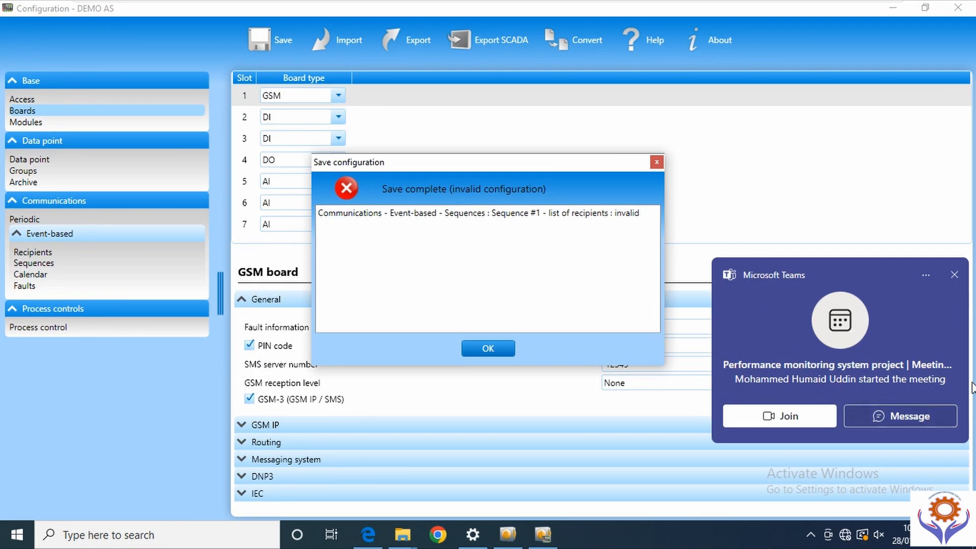
click(955, 275)
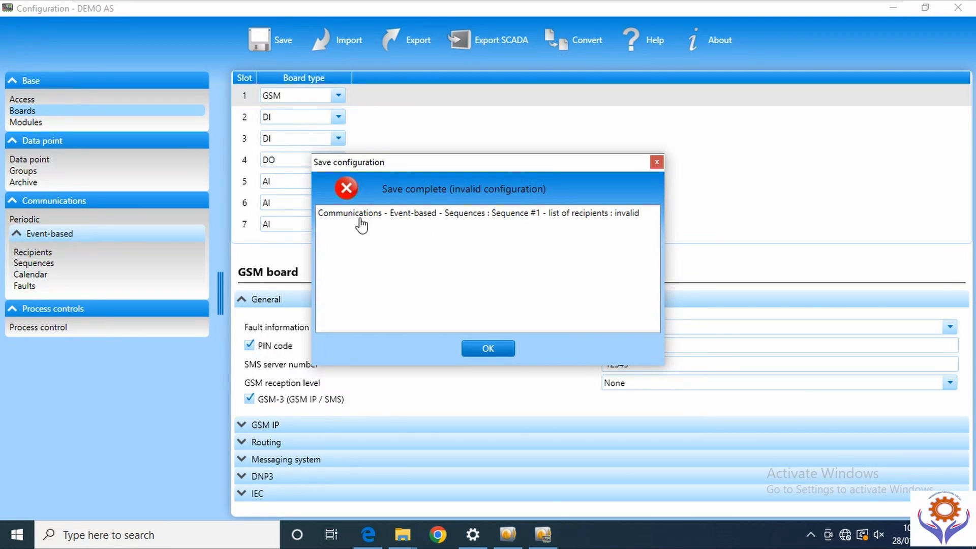
click(488, 348)
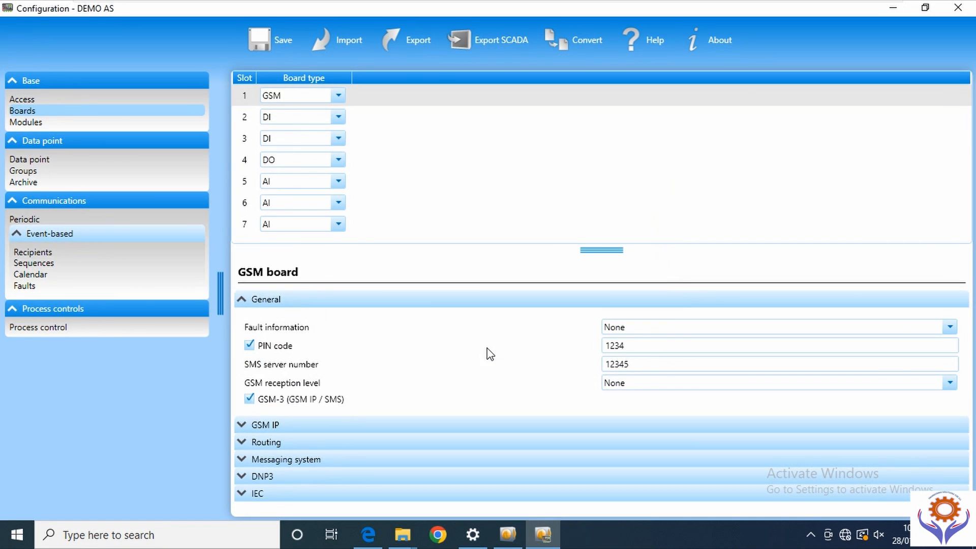
click(264, 44)
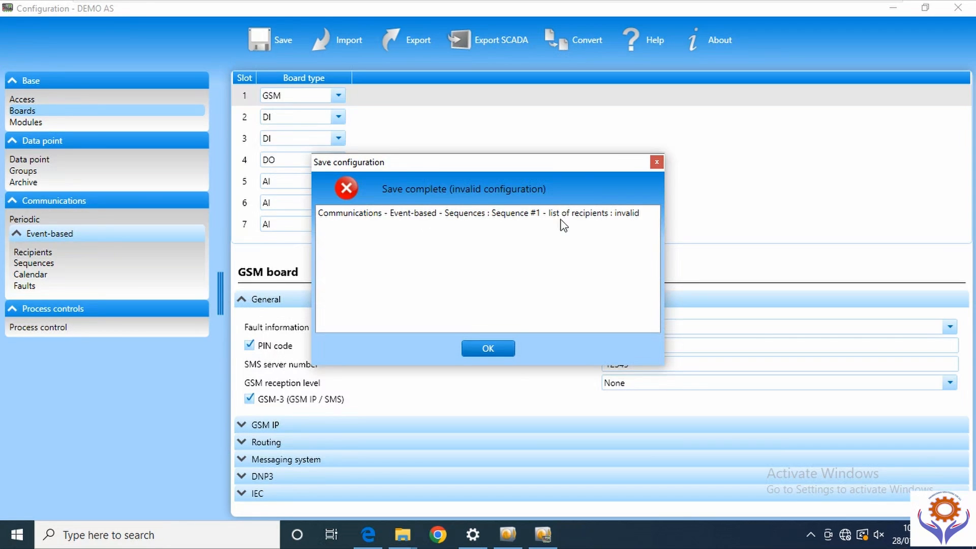
click(484, 346)
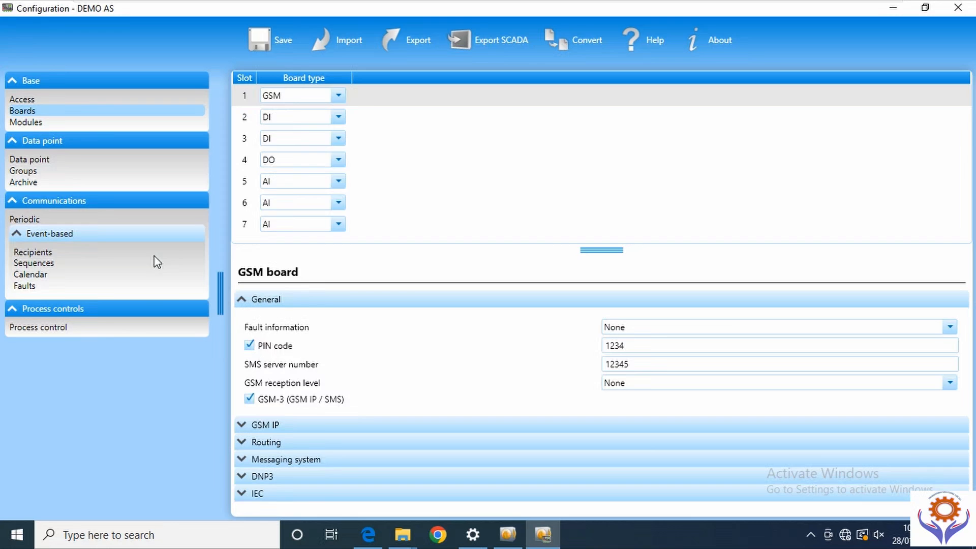
- Set Sequence 1's status to Not used
click(35, 262)
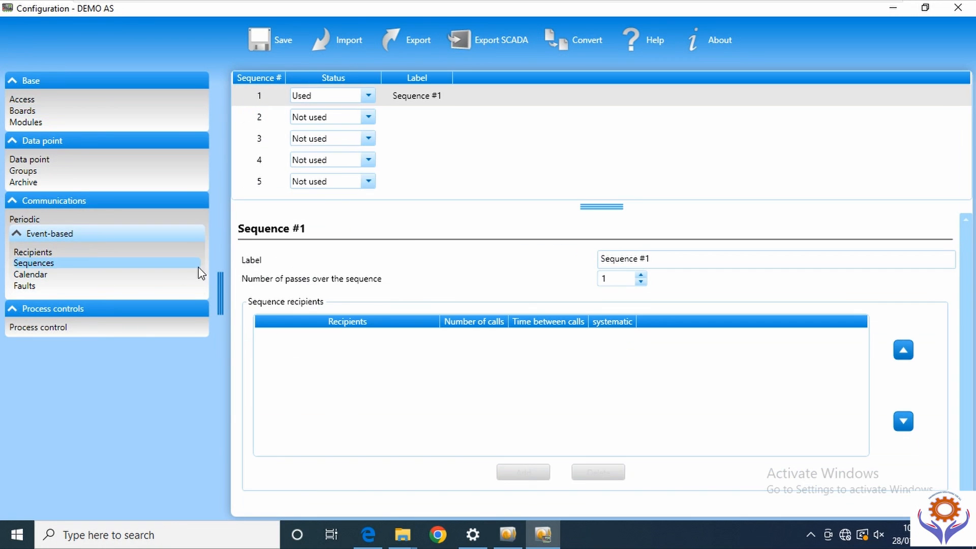
click(370, 94)
click(319, 128)
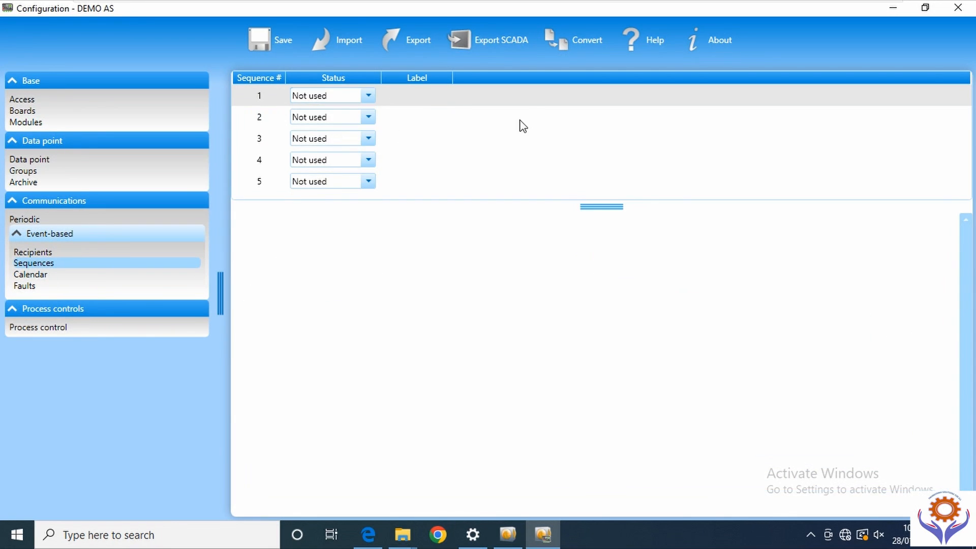
- Save, review the remaining errors, and go to the weekly Calendar schedule
click(265, 37)
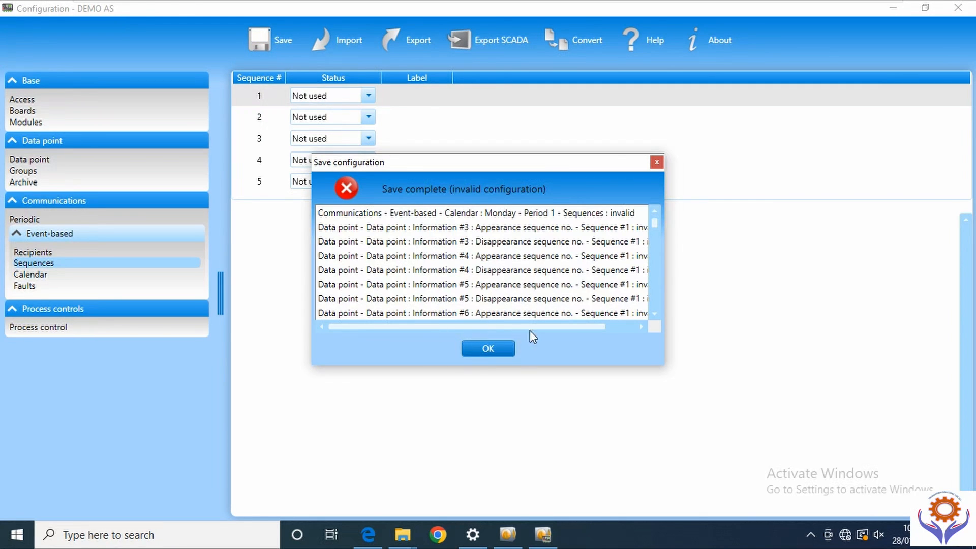
scroll(386, 232, right, 2)
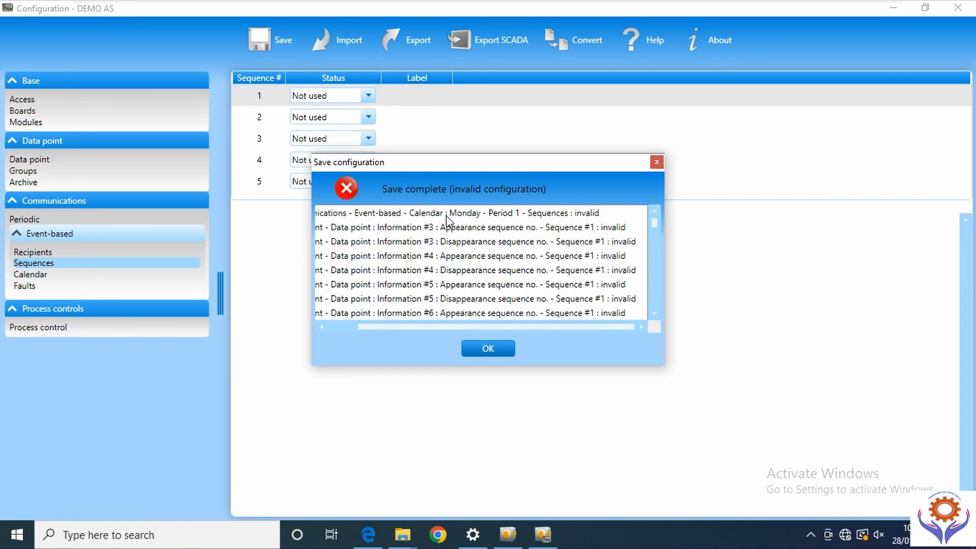
click(488, 348)
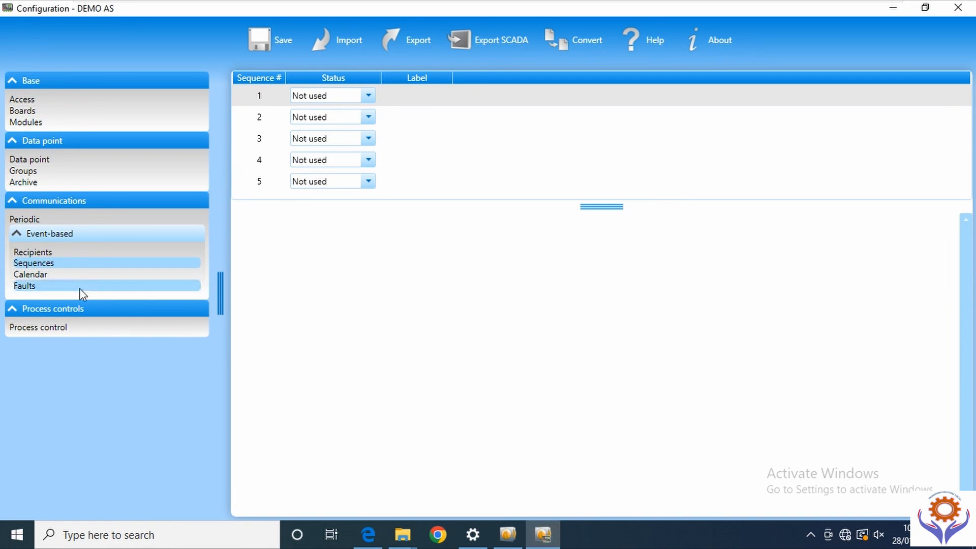
click(37, 274)
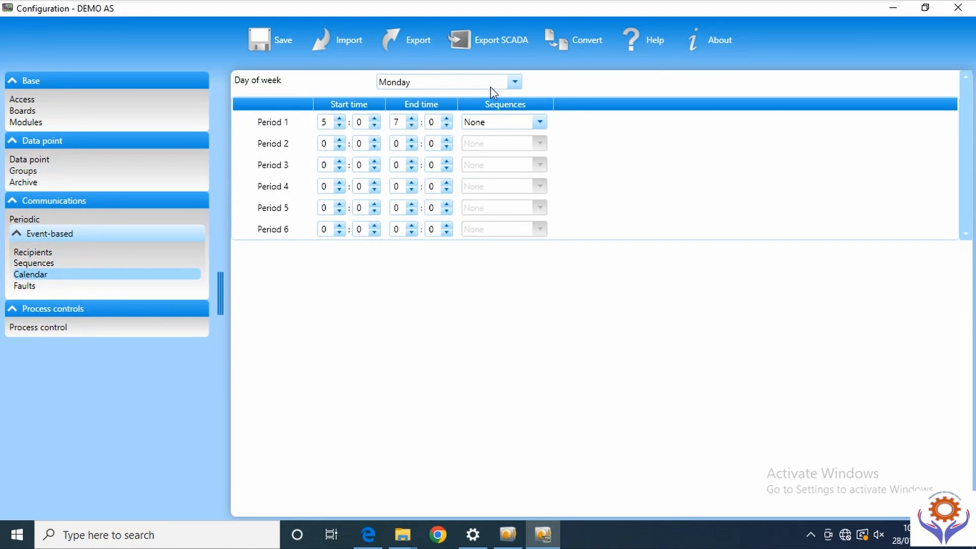
- Keep Monday's Period 1 sequence at None and change its start hour to 3:00
click(515, 82)
click(519, 82)
click(540, 122)
click(540, 123)
click(543, 147)
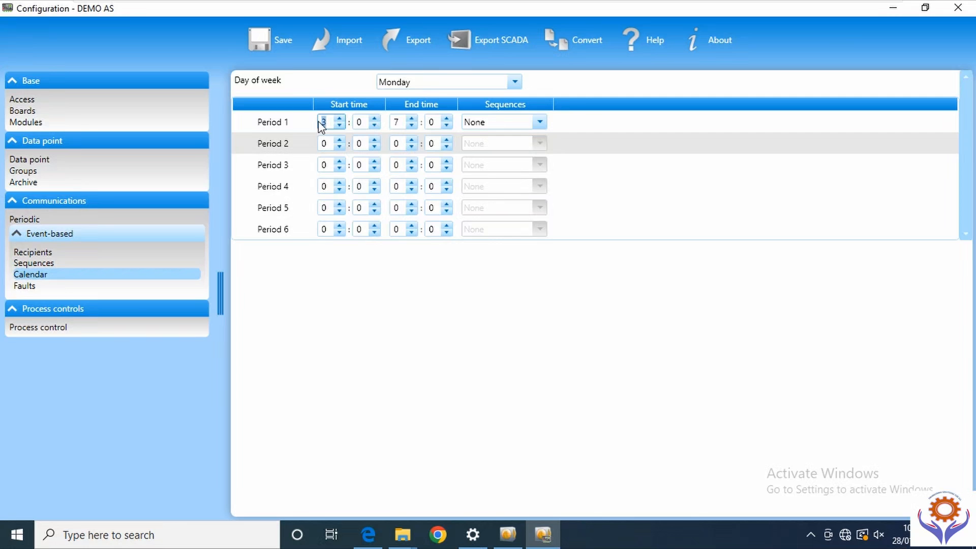
key(Tab)
key(Tab)
- Export the configuration for SCADA and acknowledge the export-complete message
click(497, 44)
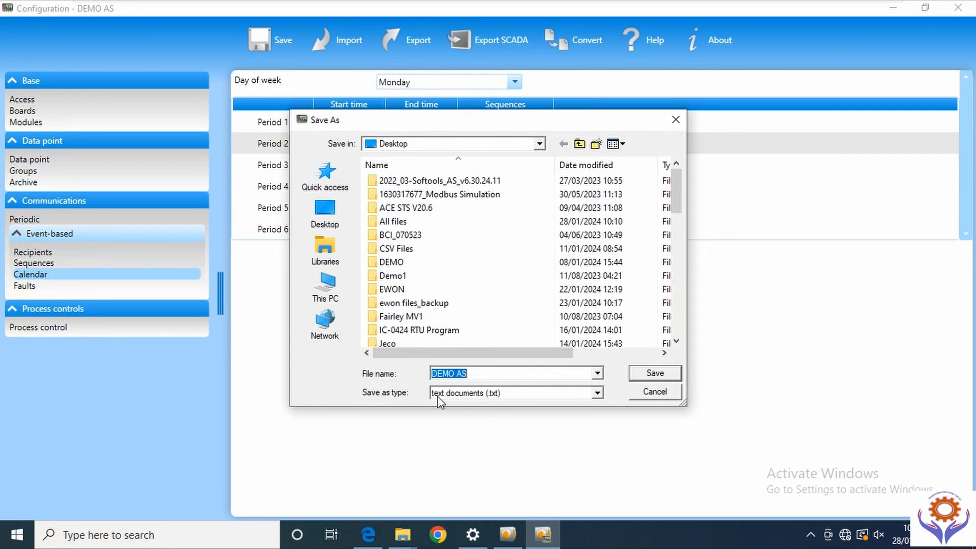
click(654, 374)
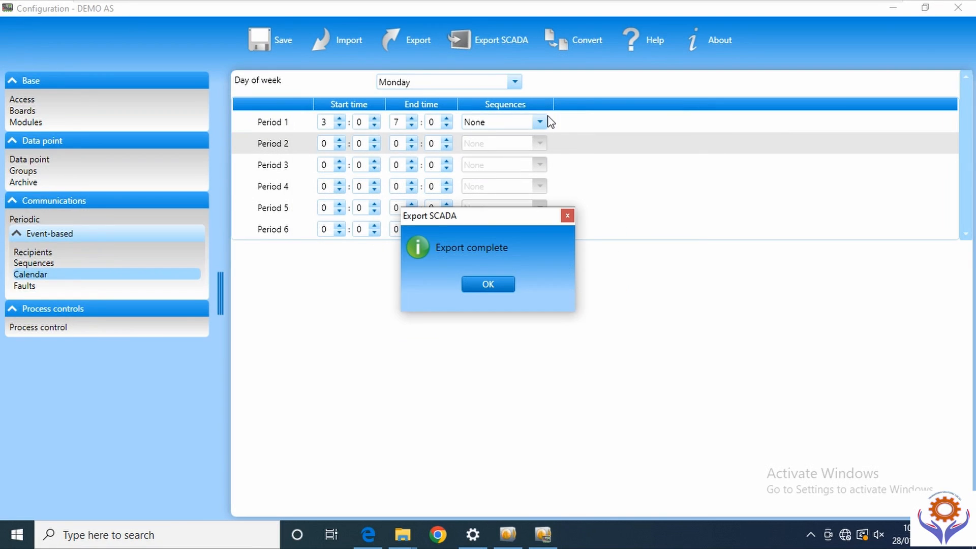
click(488, 285)
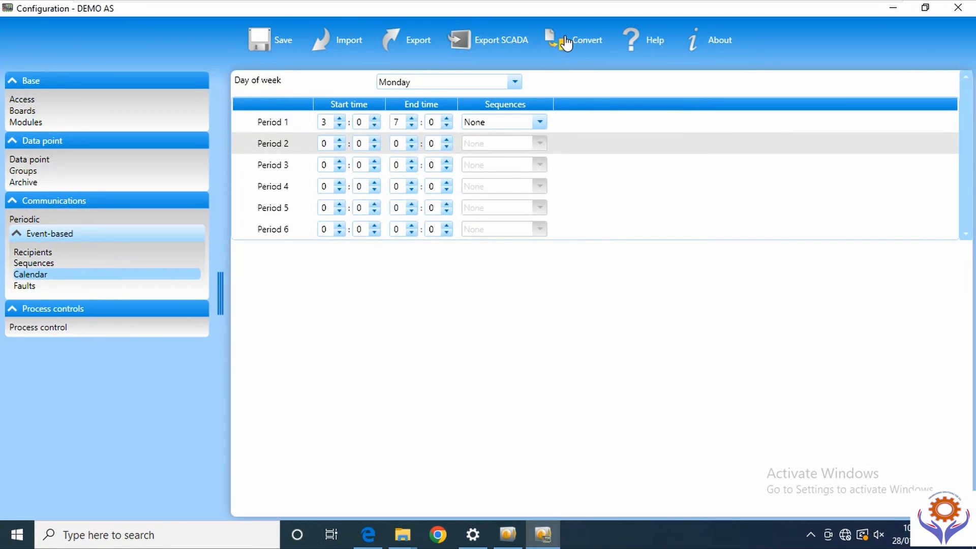
- Try converting the configuration, dismiss the no-conversion notice, and view the Access settings
click(571, 40)
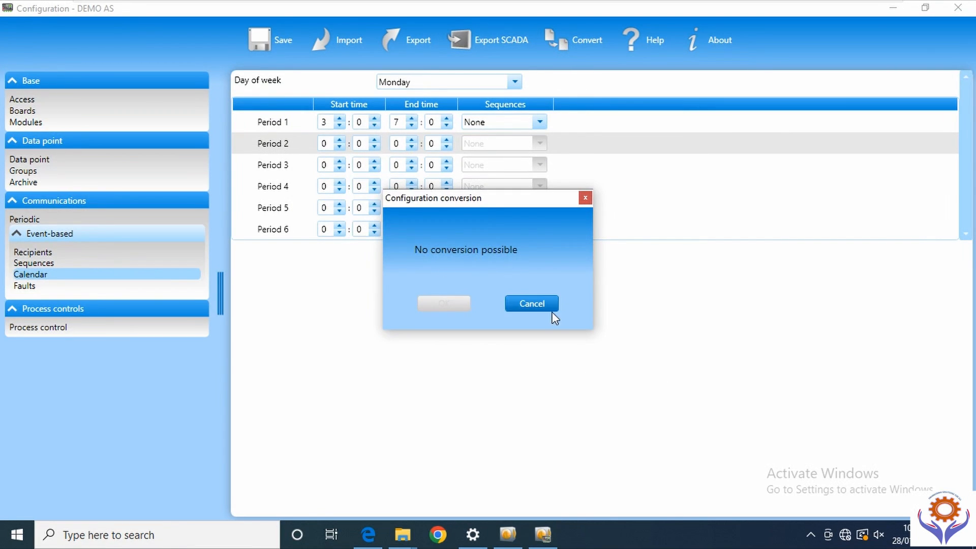
click(535, 306)
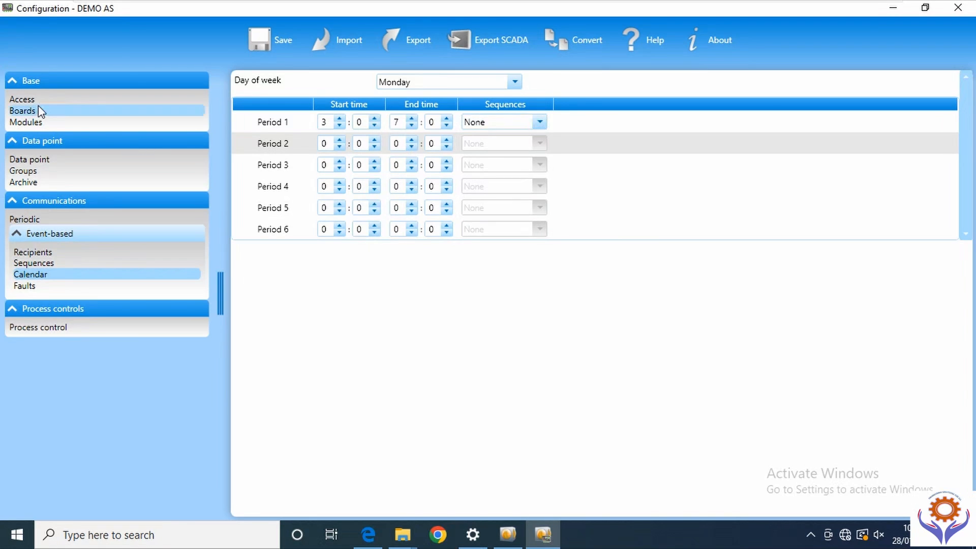
click(76, 98)
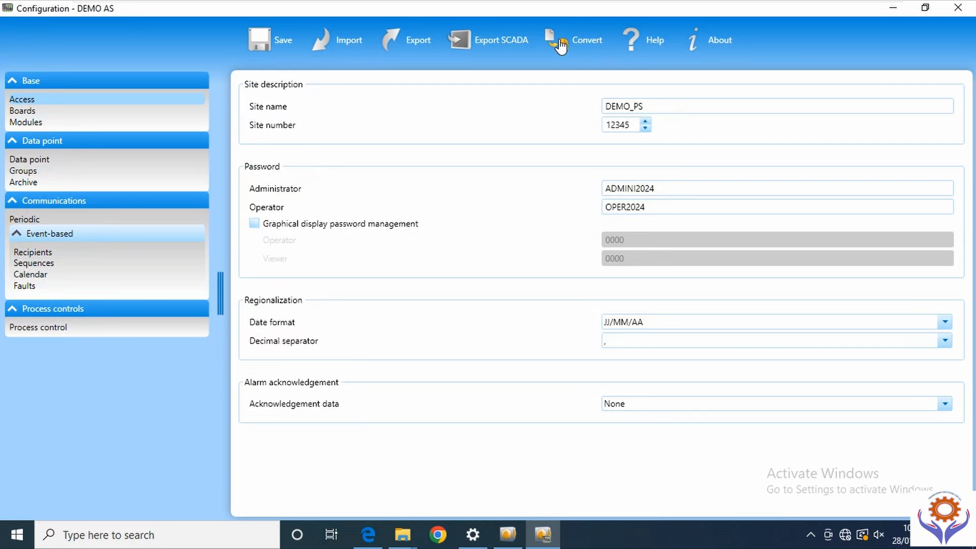
click(647, 52)
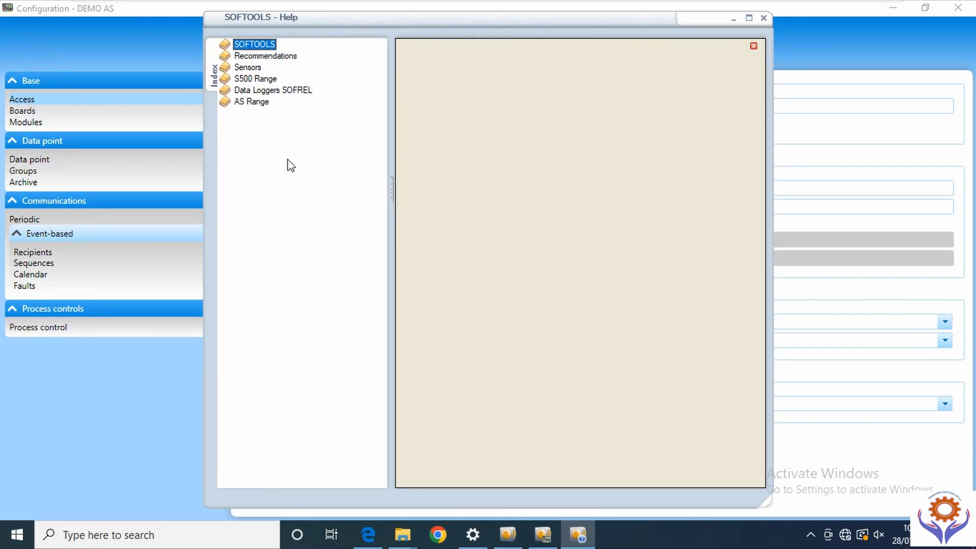
click(240, 57)
double_click(245, 45)
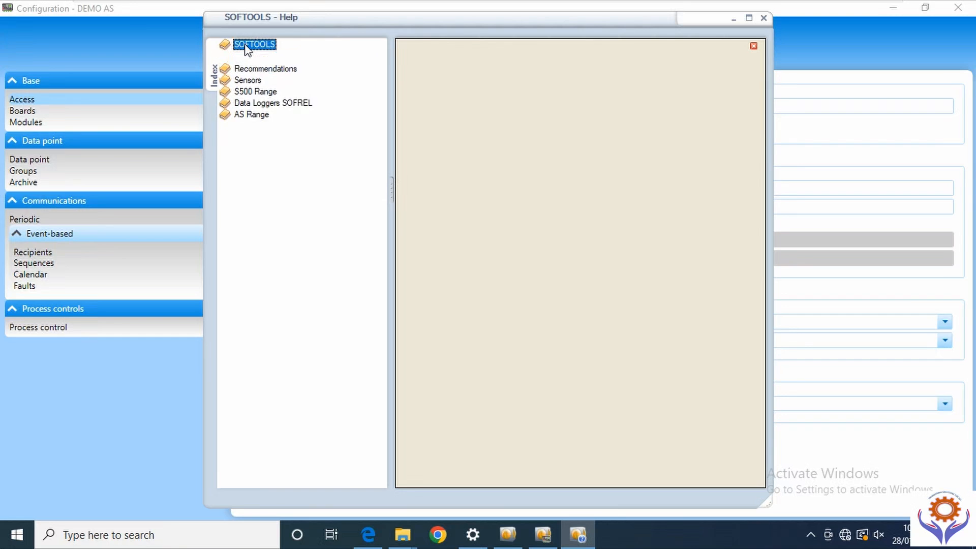
click(259, 55)
click(224, 67)
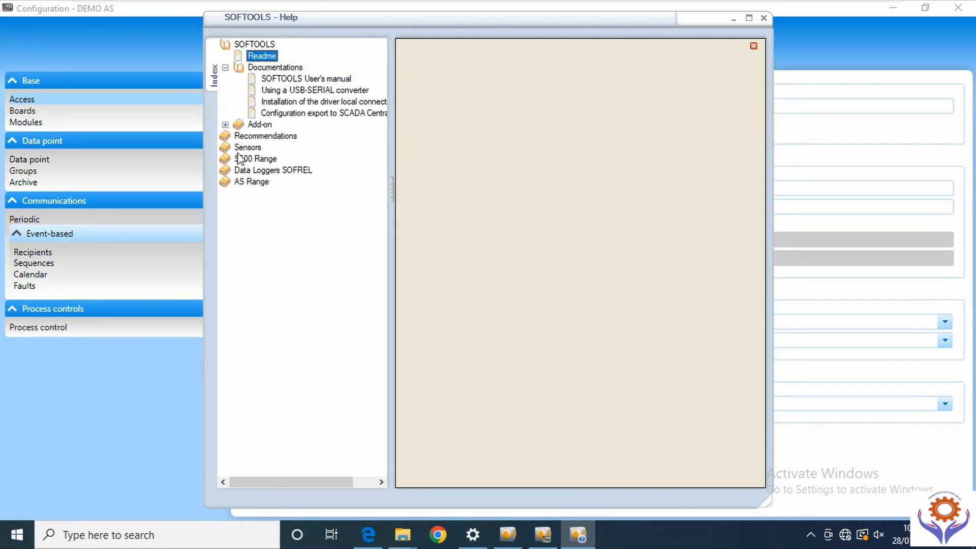
click(239, 173)
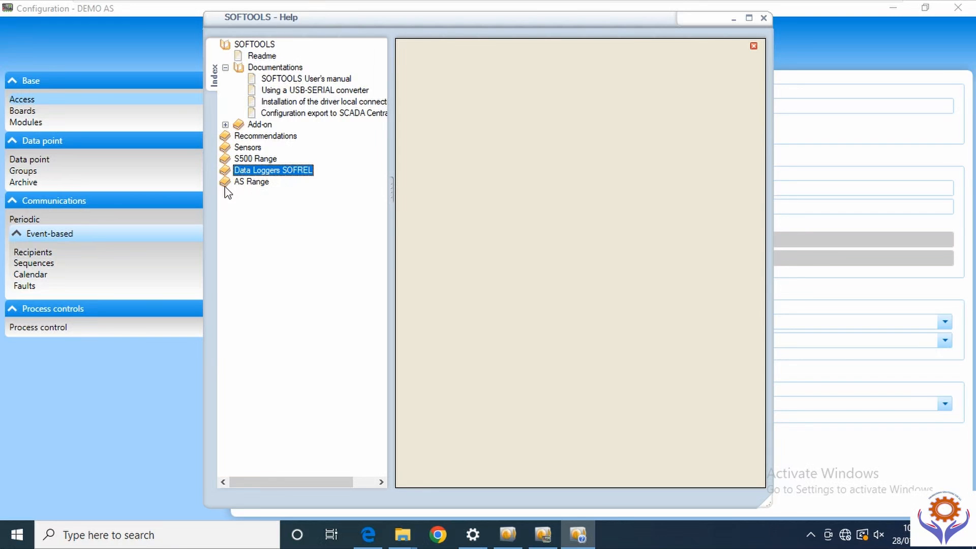
double_click(227, 183)
click(225, 194)
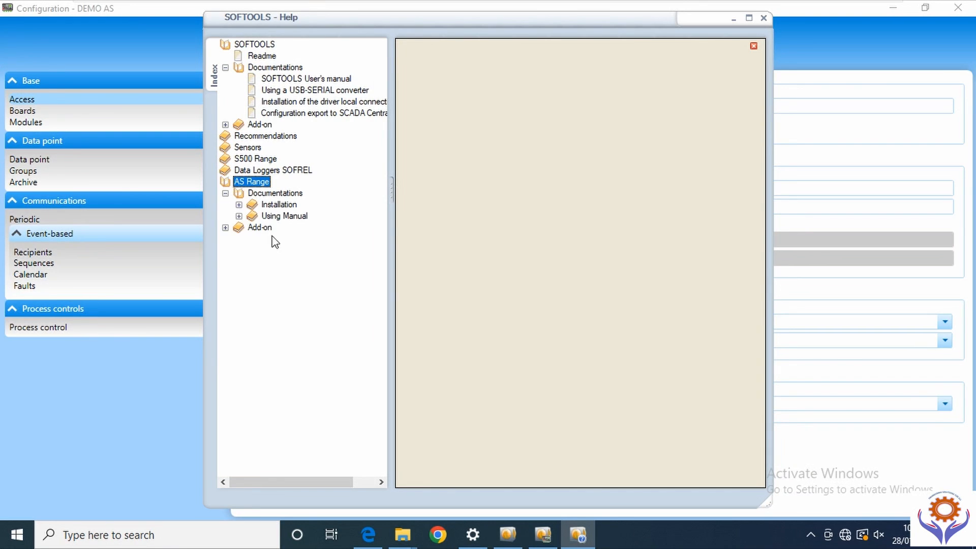
click(239, 205)
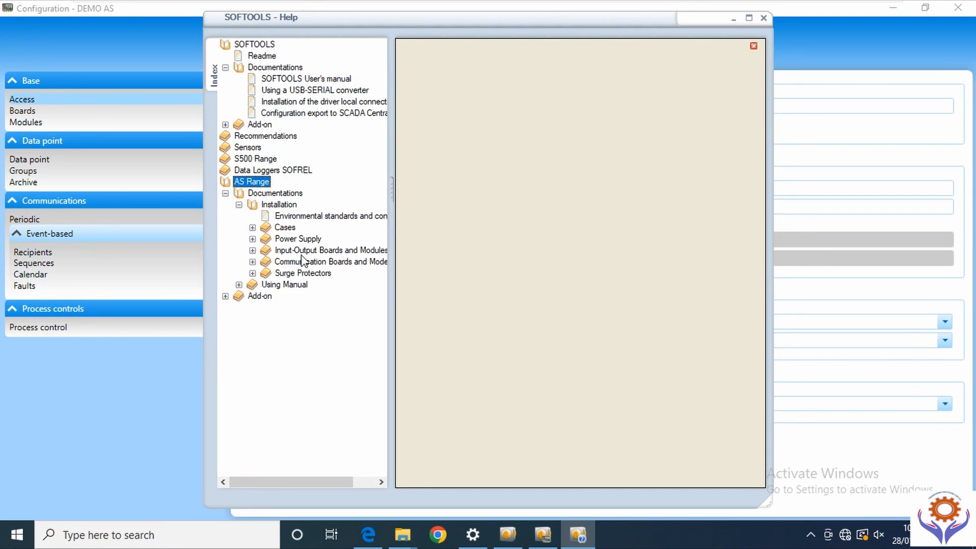
click(239, 285)
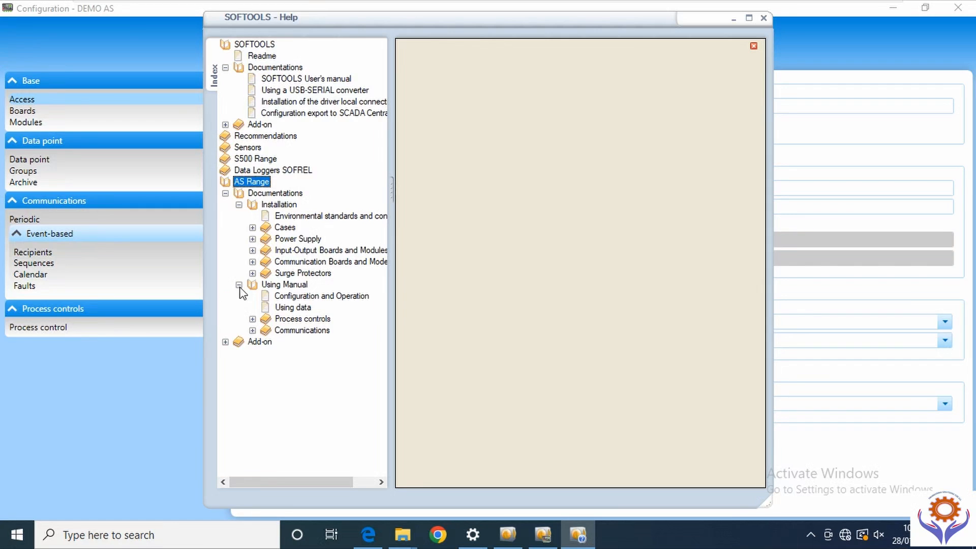
click(225, 342)
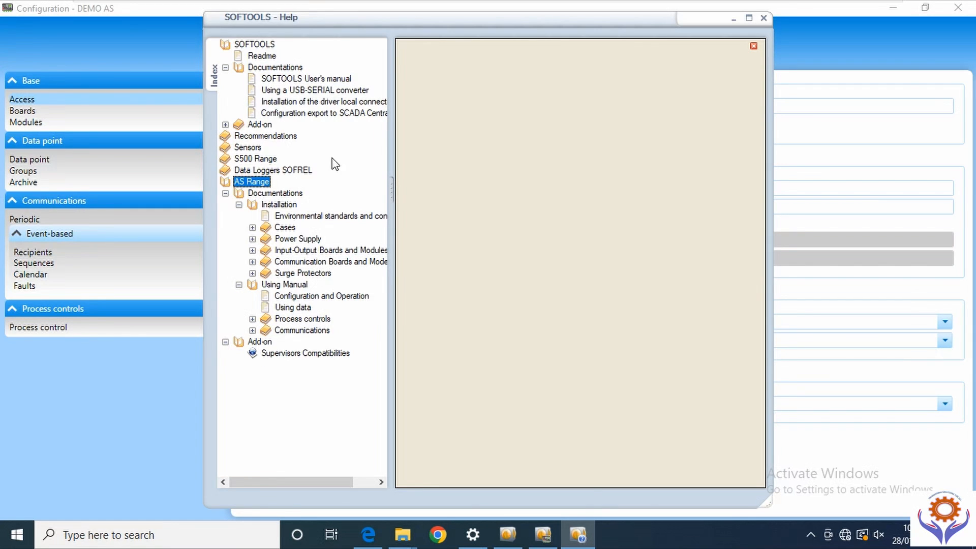
click(765, 19)
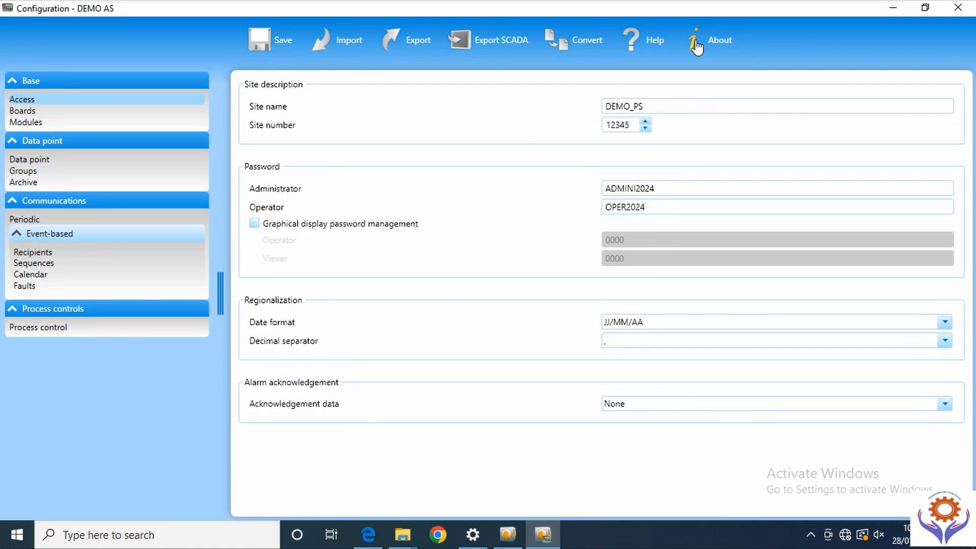
- Check the configuration version (v5.10) in About, then close the DEMO AS editor
click(696, 47)
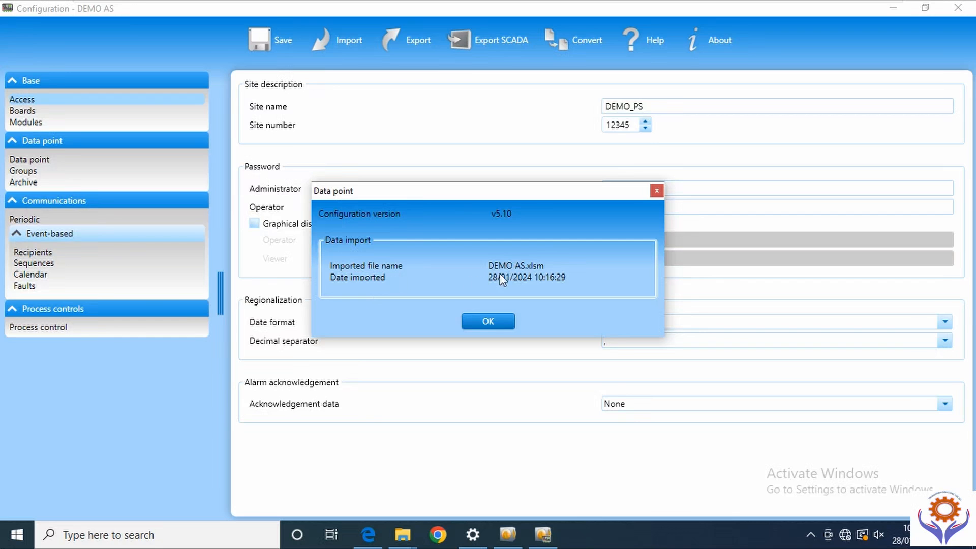
click(488, 322)
click(959, 9)
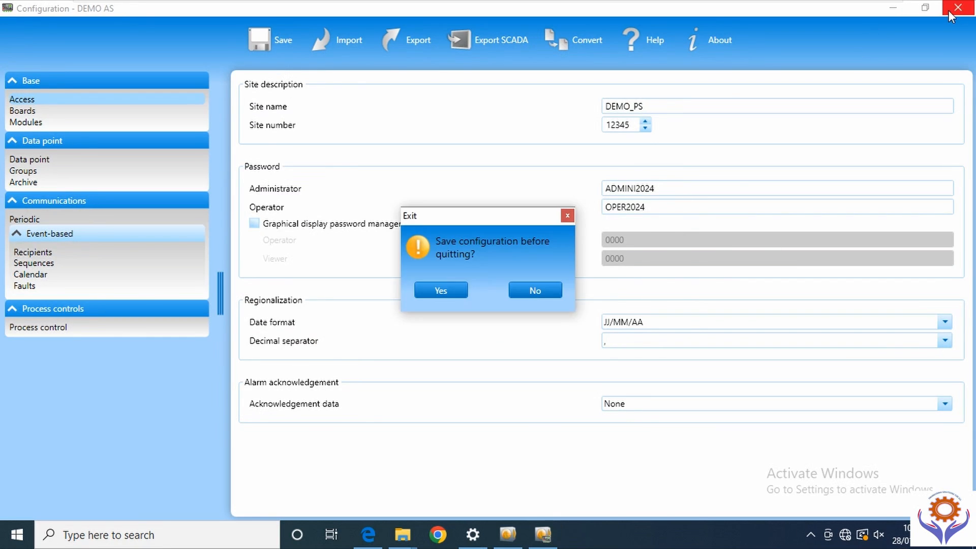
- Quit without saving and start connecting to DEMO AS from the device list
click(542, 294)
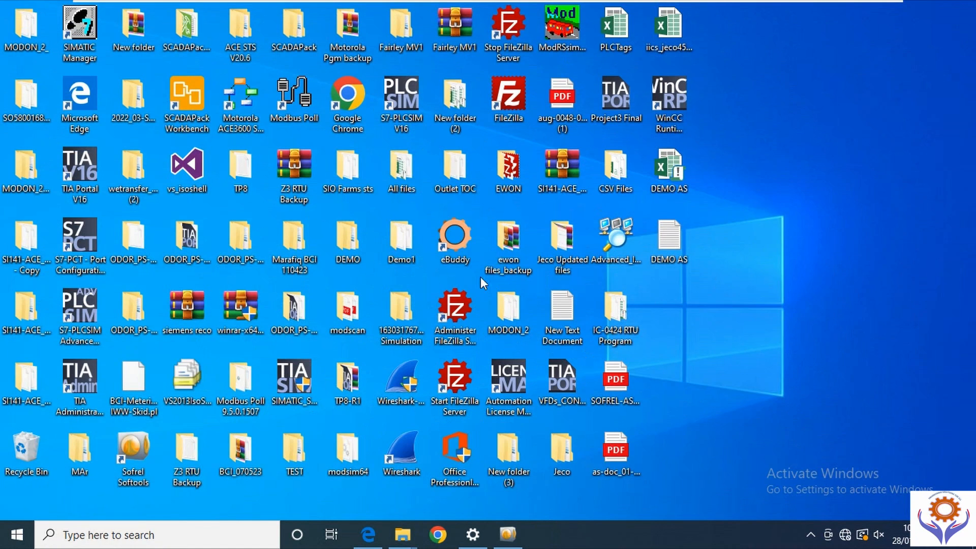
click(507, 533)
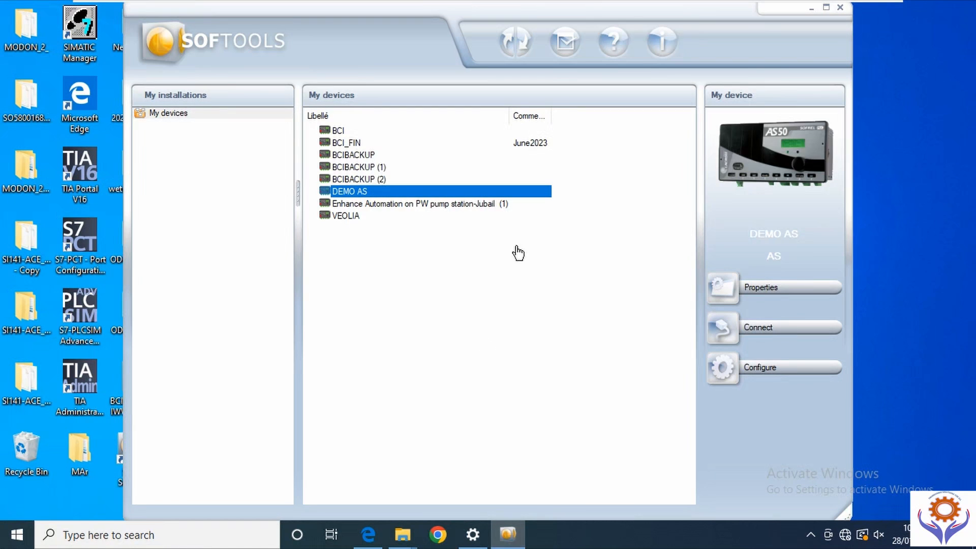
click(733, 336)
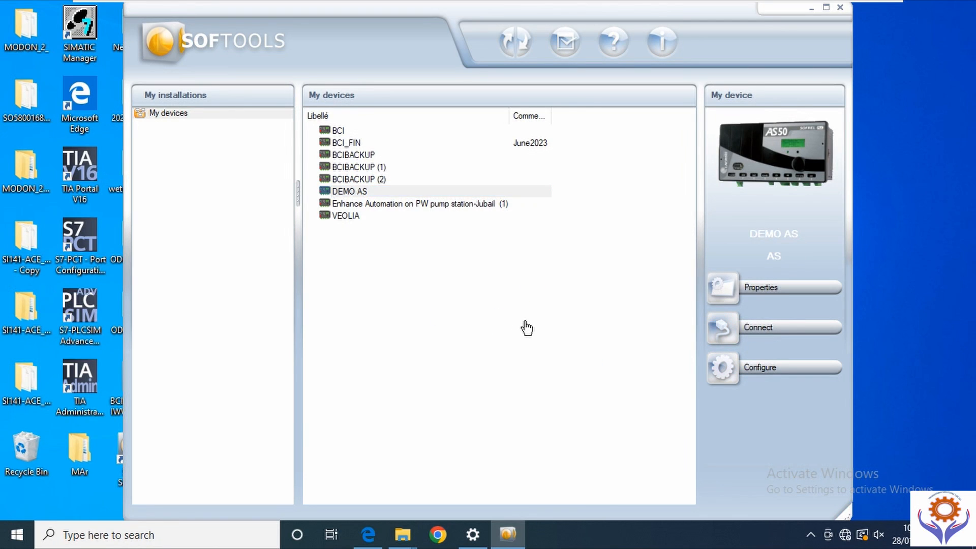
- Connect over Terminal port with the device password entered and memorized
click(392, 306)
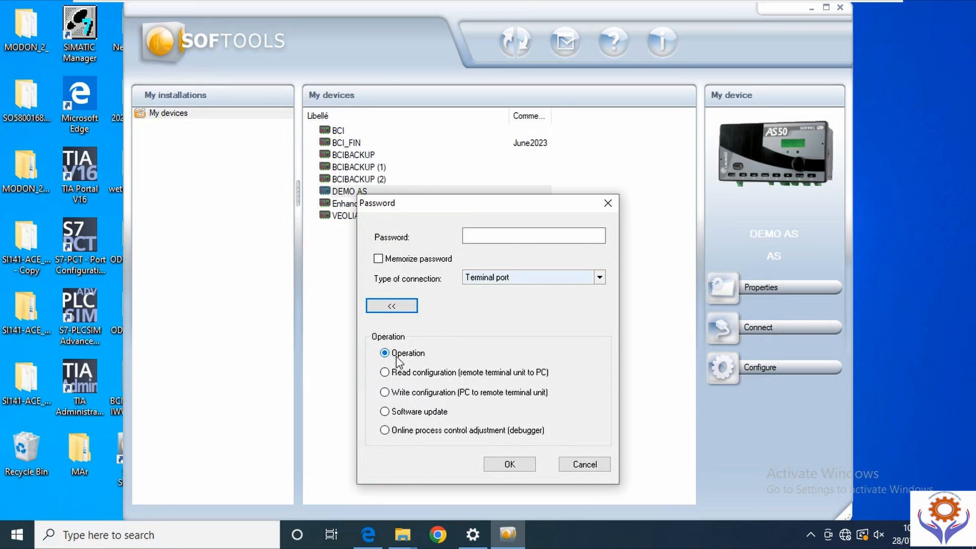
click(600, 278)
click(600, 277)
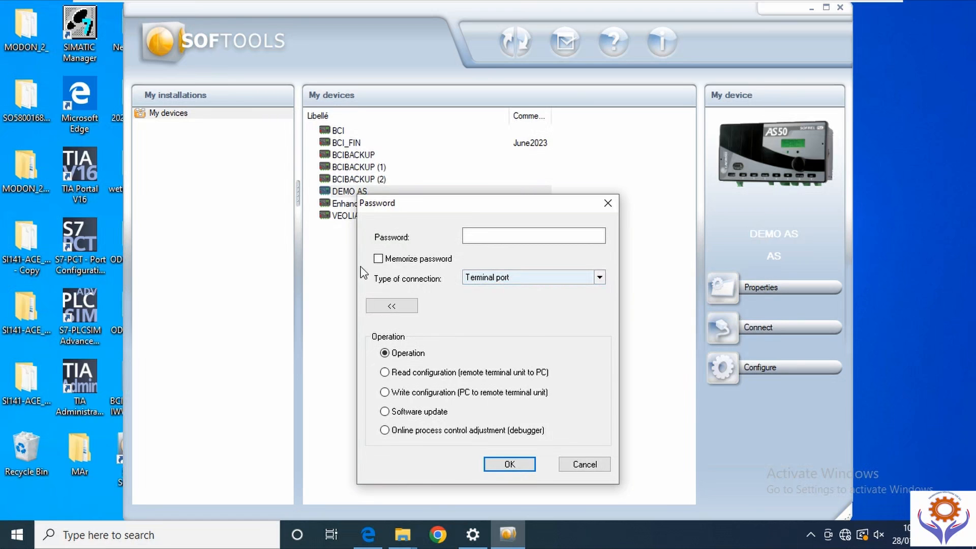
click(379, 260)
click(490, 235)
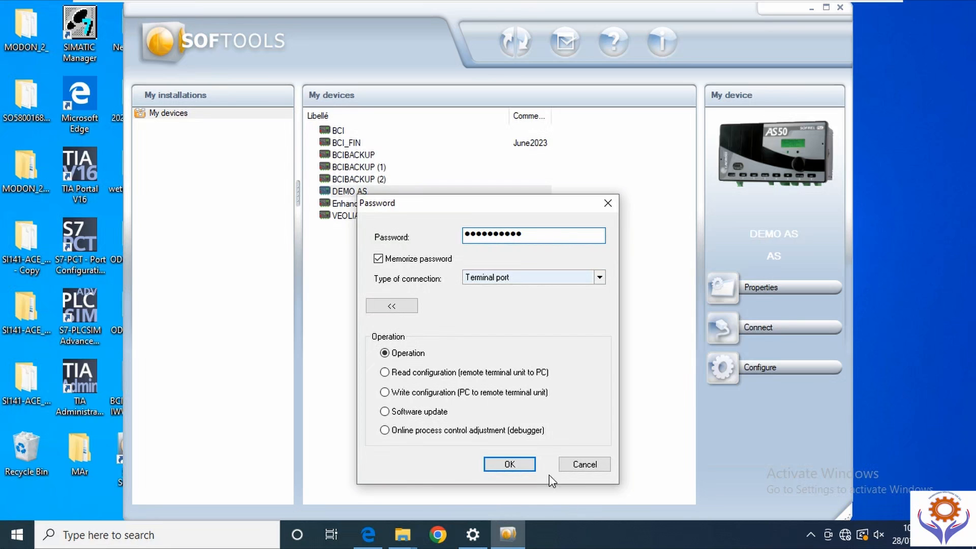
click(584, 463)
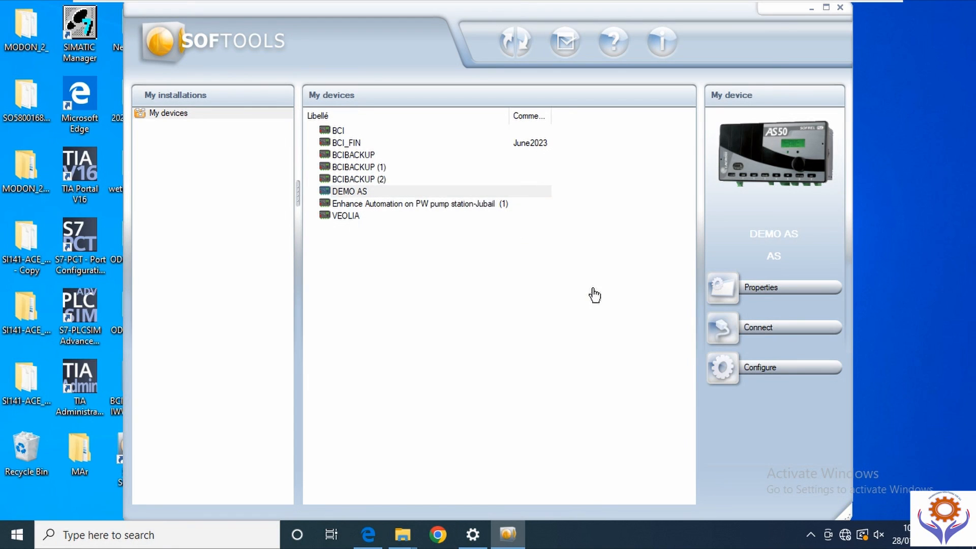
- Open the RTU's Diagnostics event log and scroll through its GPRS, modem and start-up events
click(826, 7)
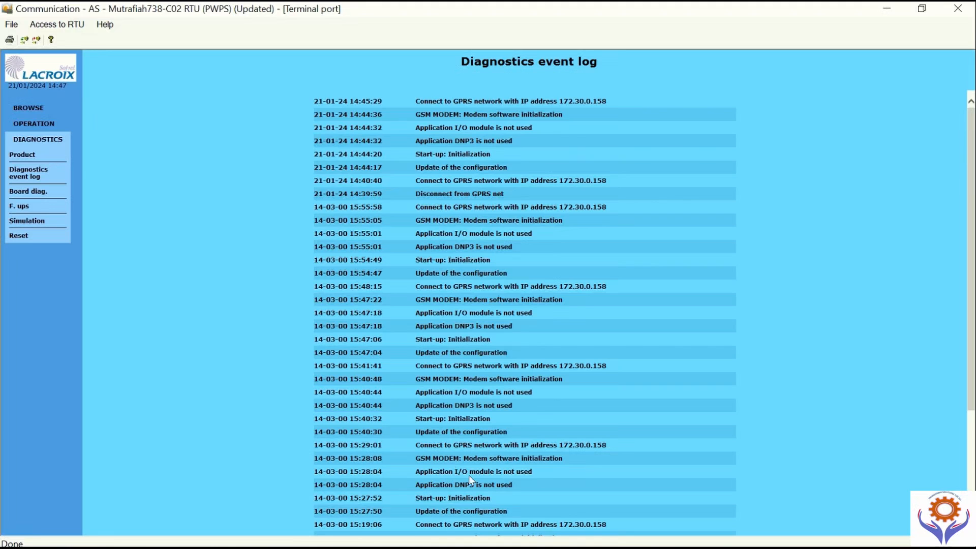
scroll(430, 474, down, 4)
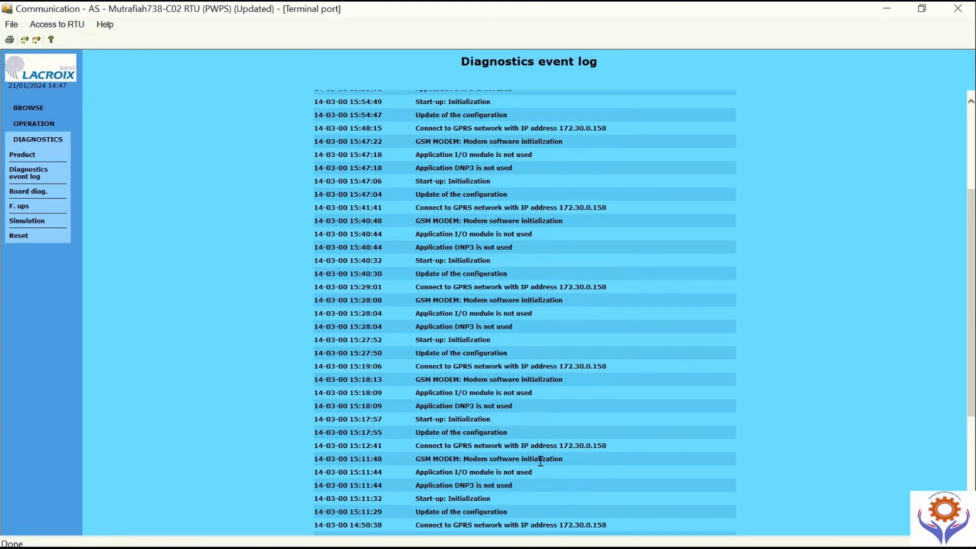